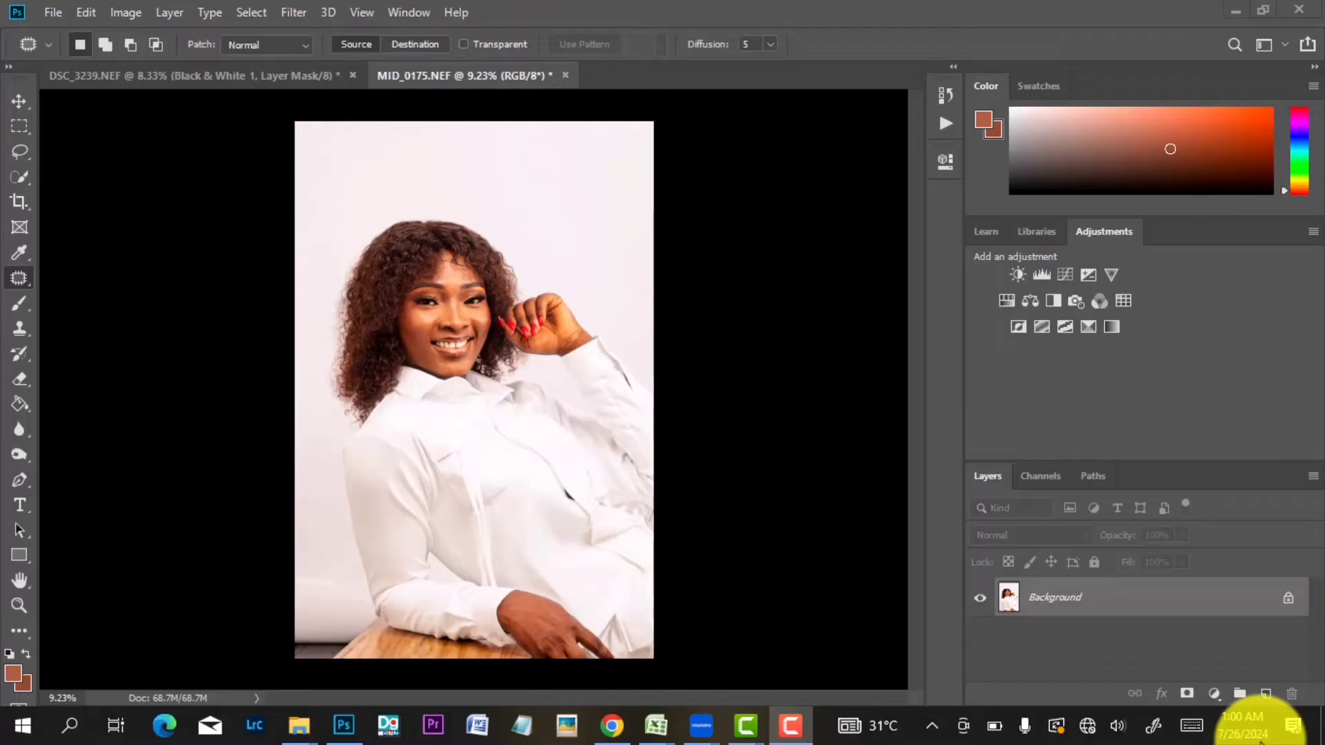
Duplicate the Background layer twice to make two copies above it.
click(1171, 592)
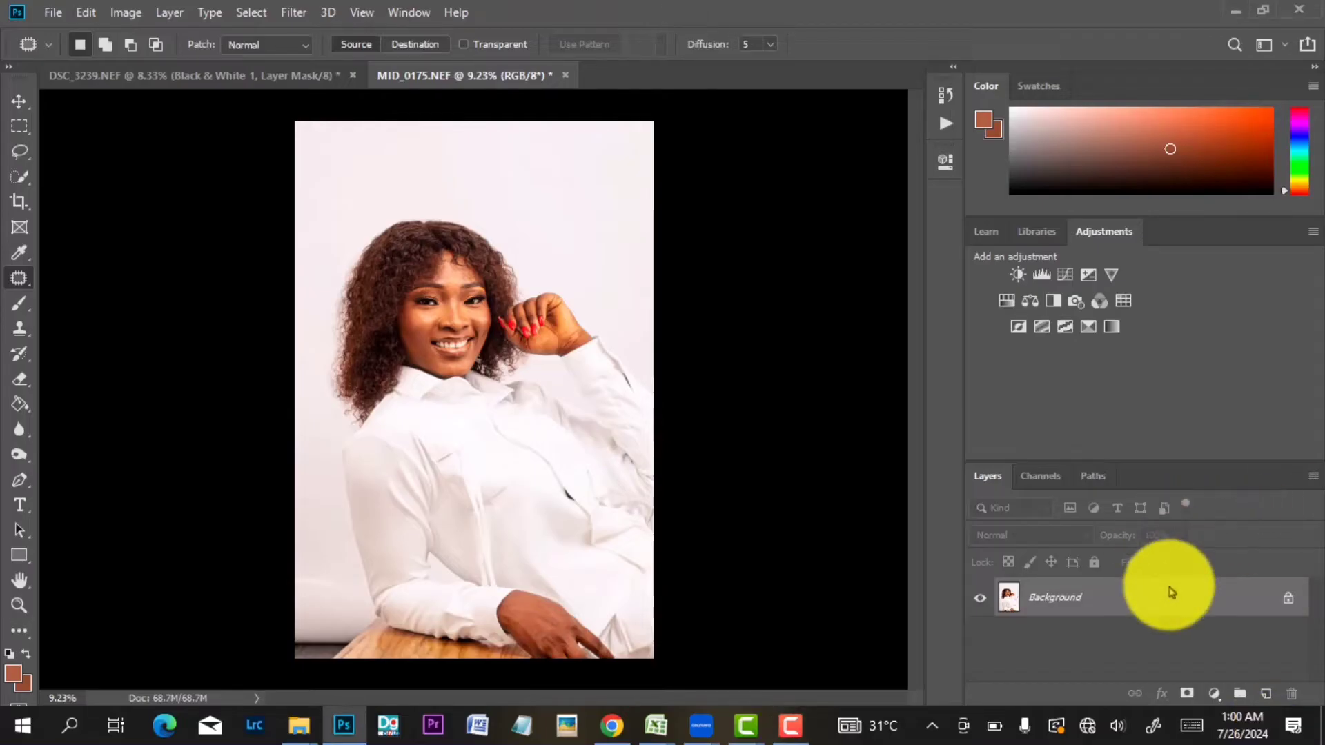
key(ctrl+j)
key(ctrl+j)
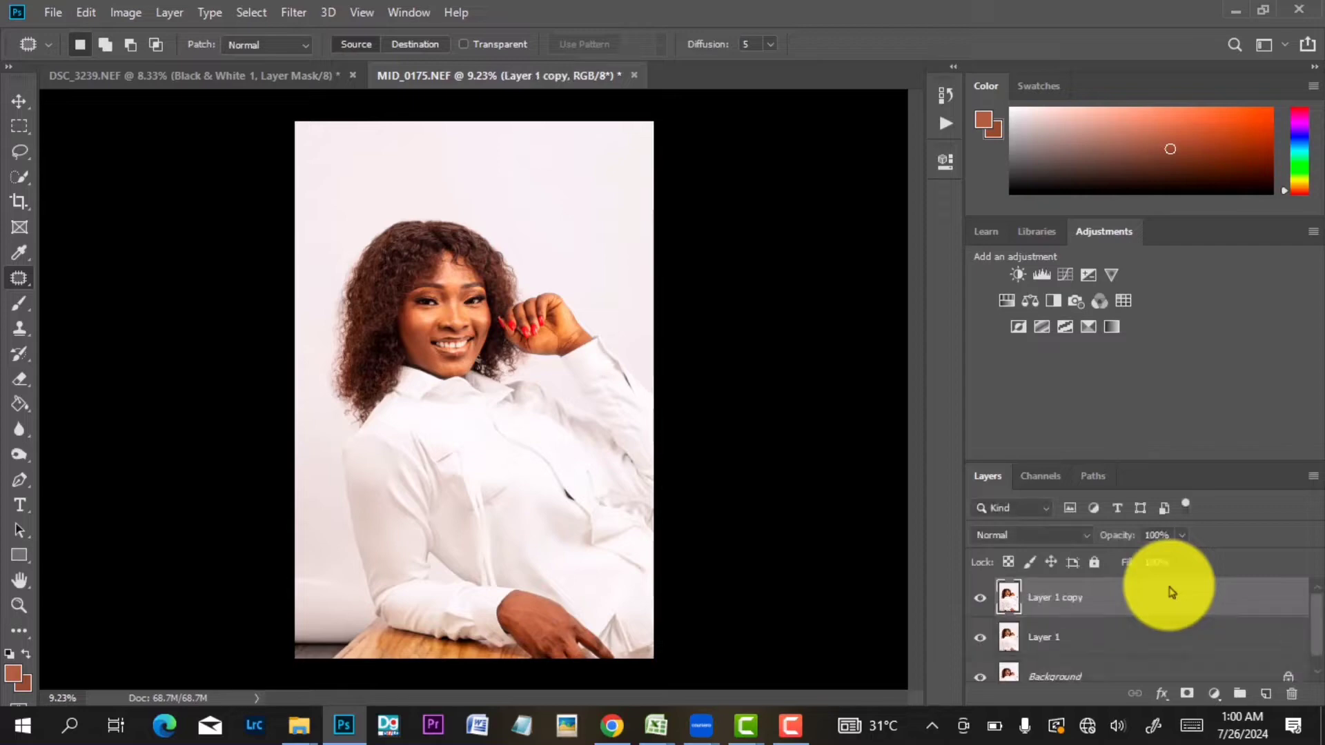
Rename the lower copy "low" and the upper copy "high".
click(1104, 649)
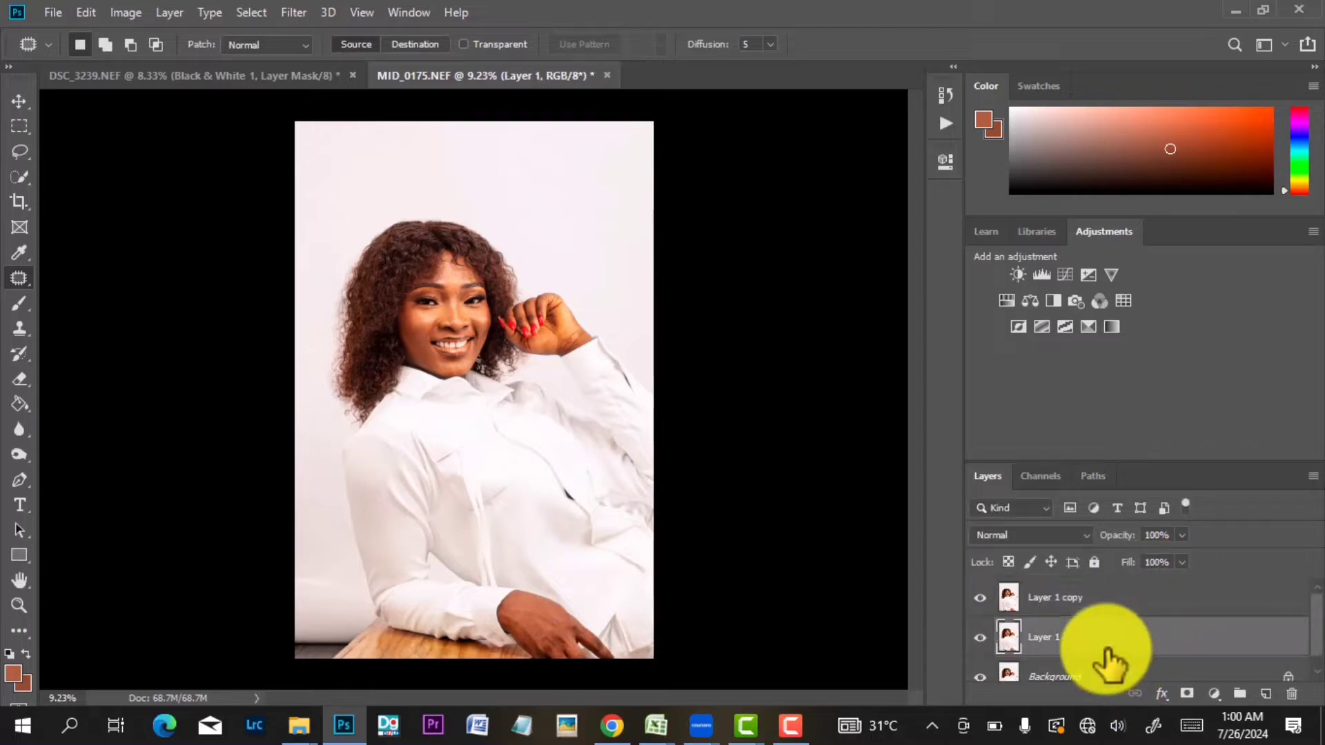
double_click(1056, 636)
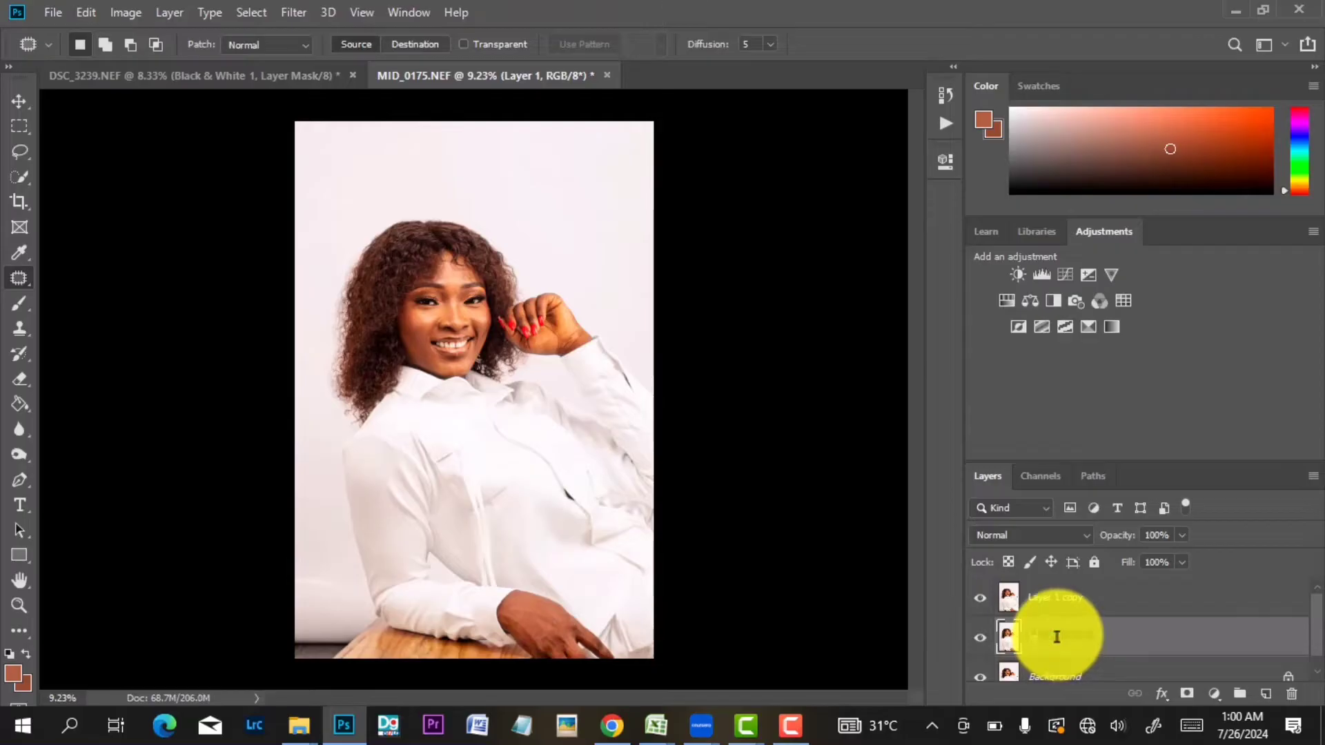
text(low)
key(Return)
double_click(1081, 596)
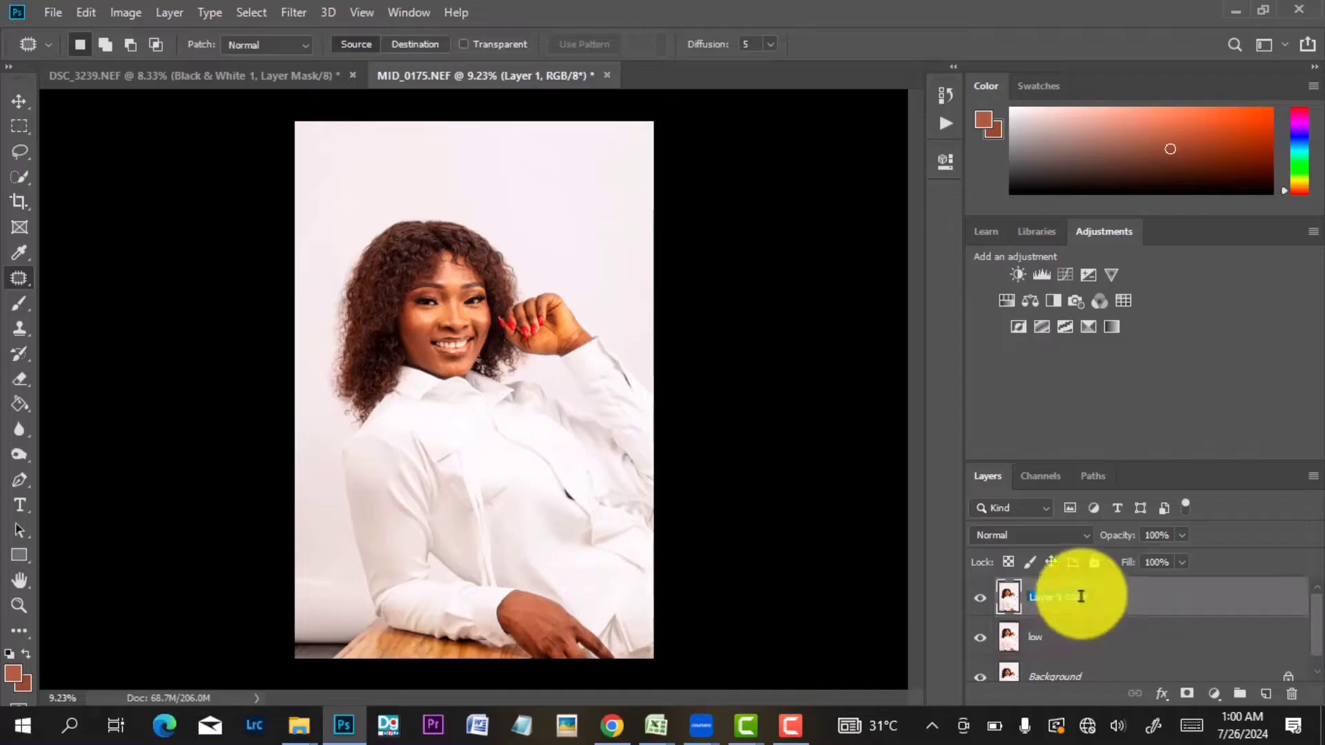
text(high)
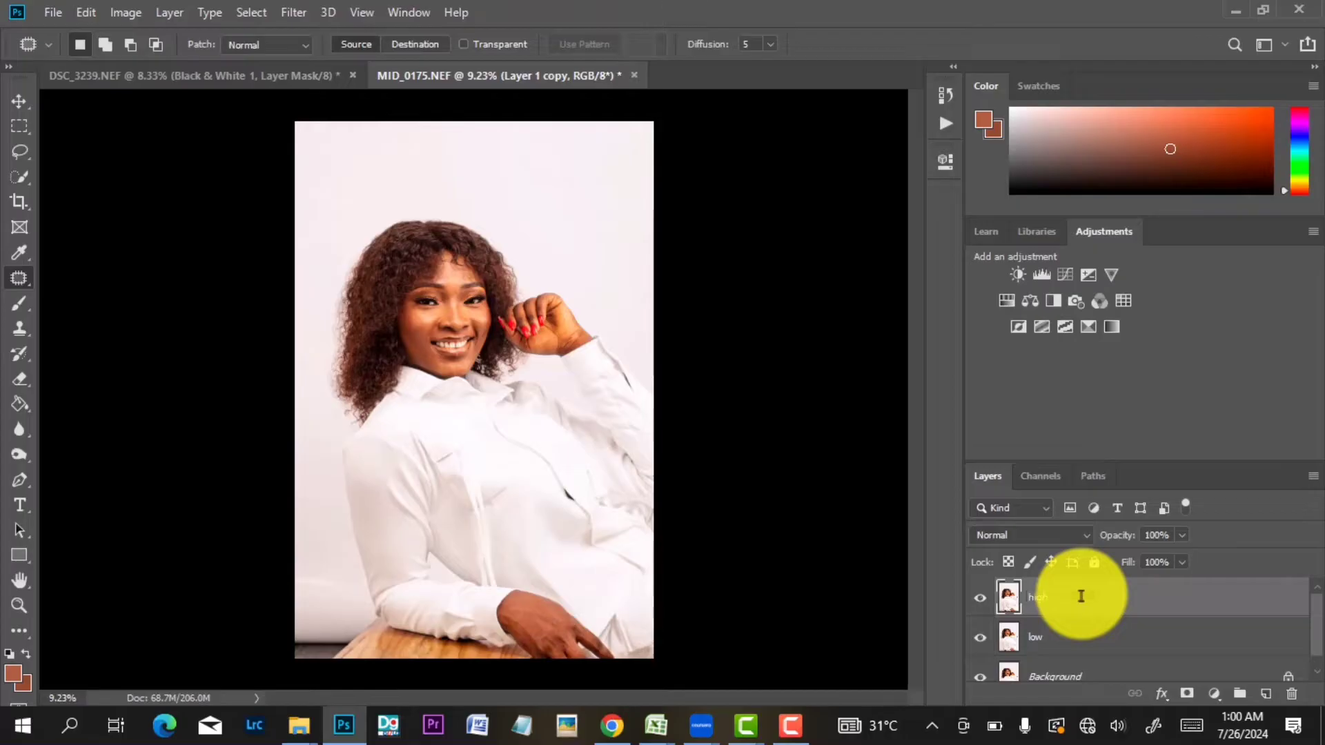
key(Return)
Hide the high layer and open Gaussian Blur for the low layer, with the preview on the forehead.
click(1051, 649)
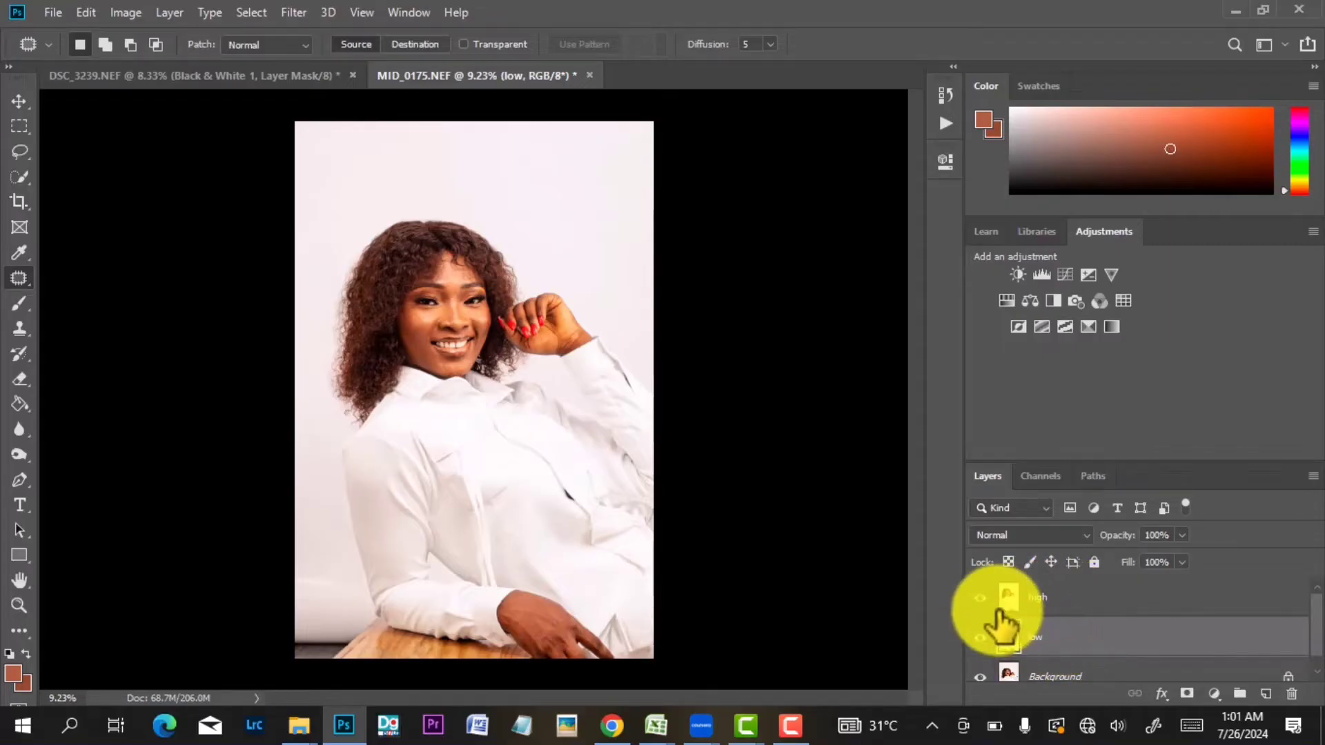
click(983, 595)
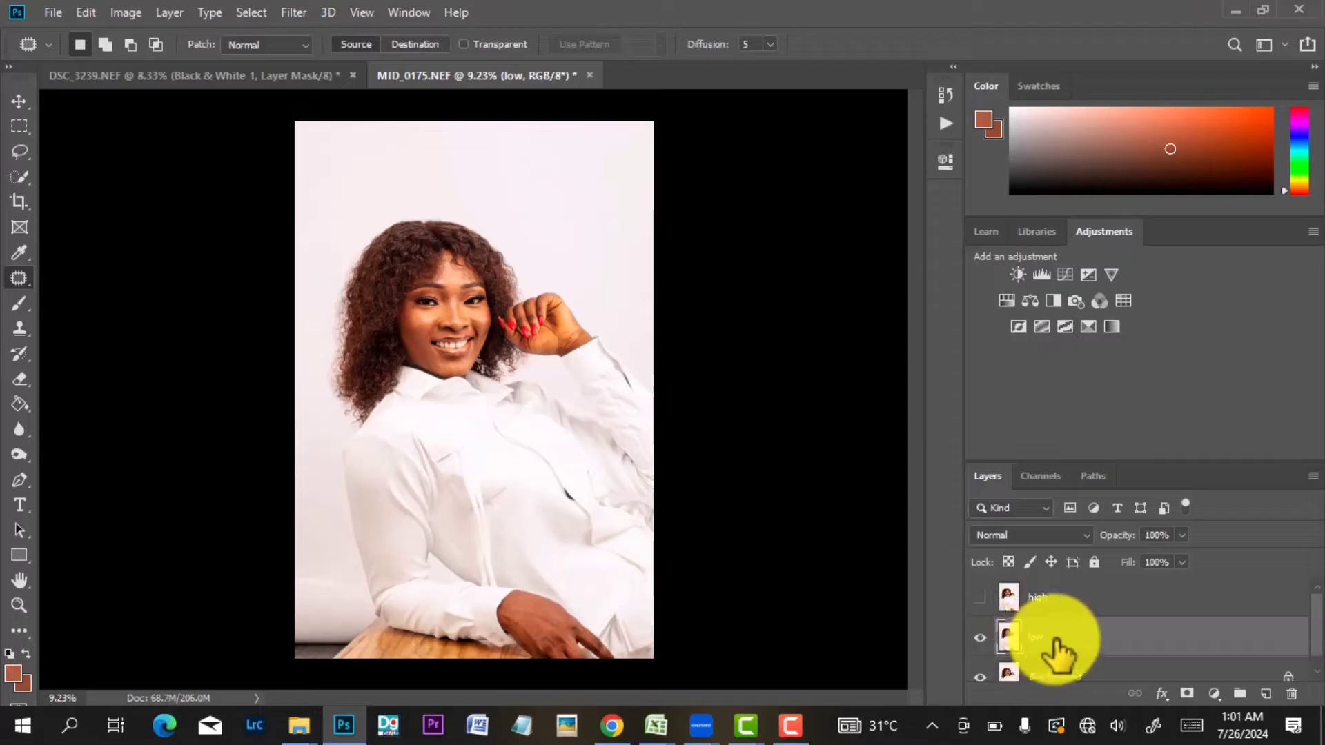
click(293, 13)
mouse_move(349, 234)
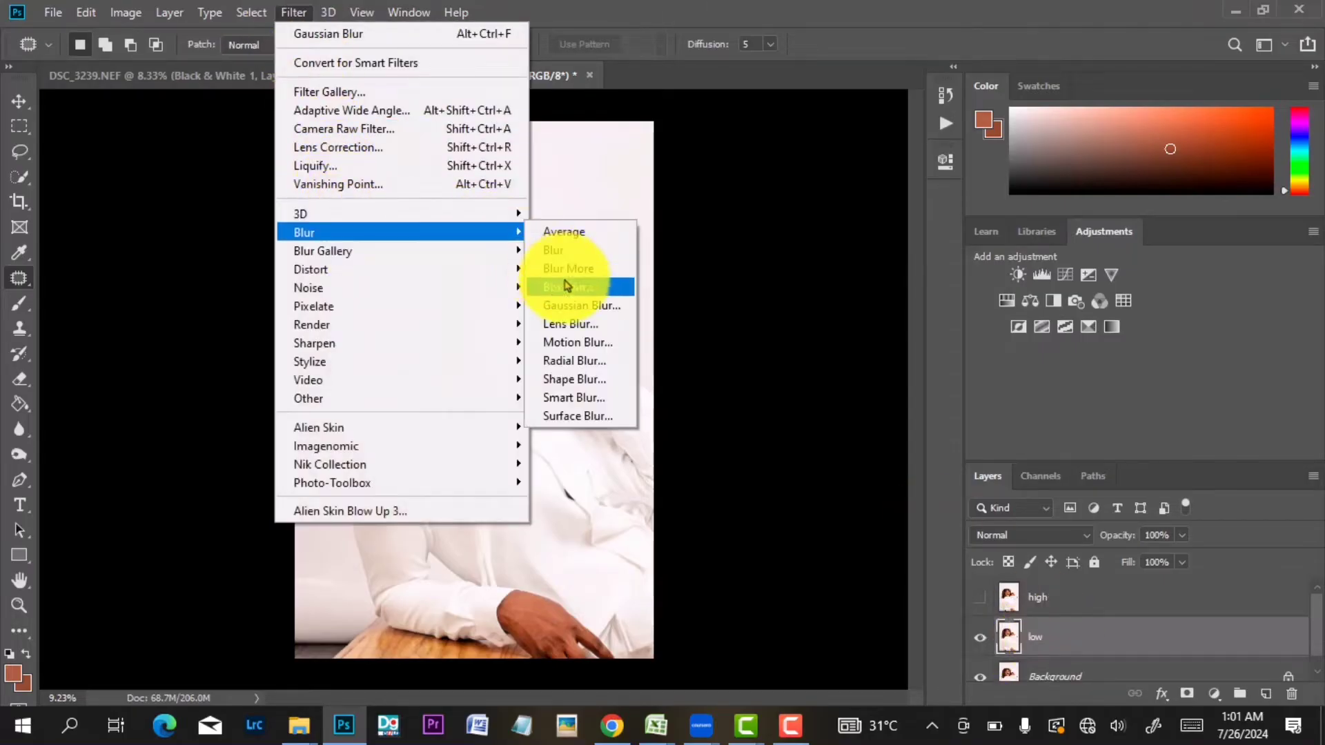
click(581, 308)
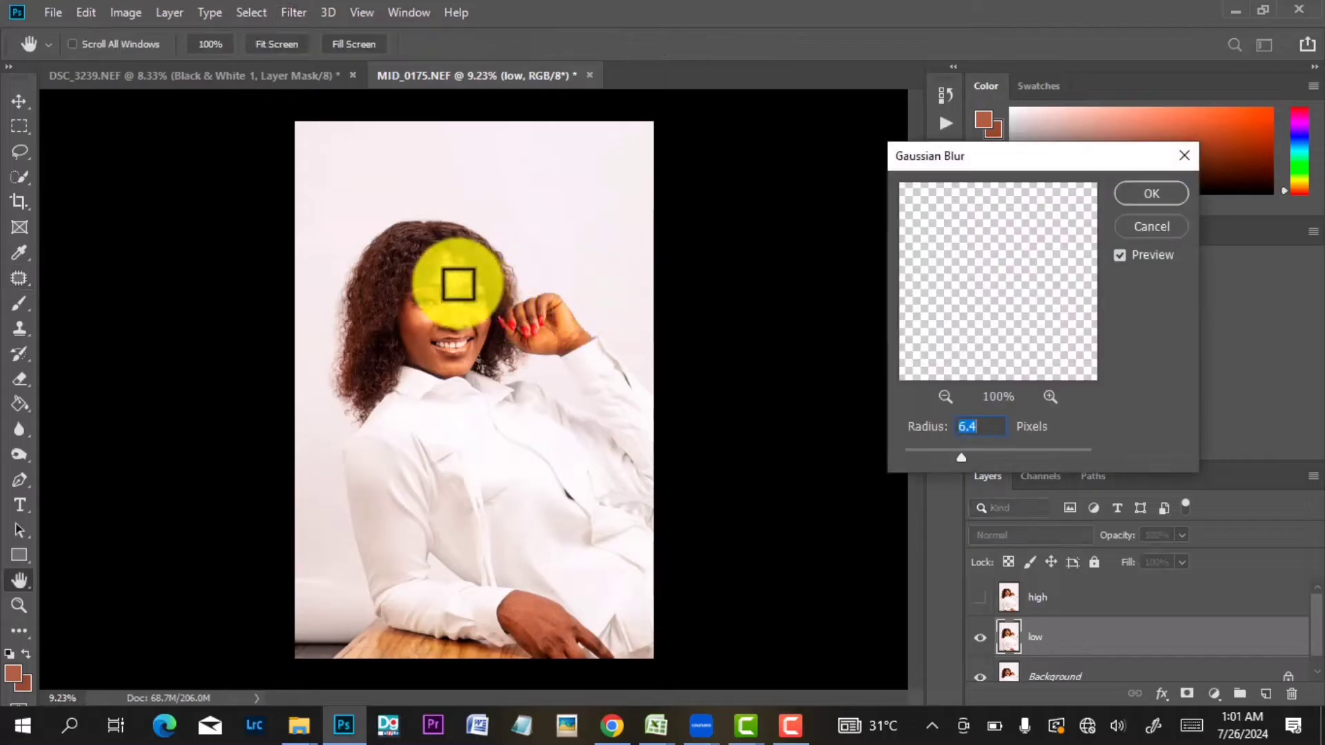
click(449, 281)
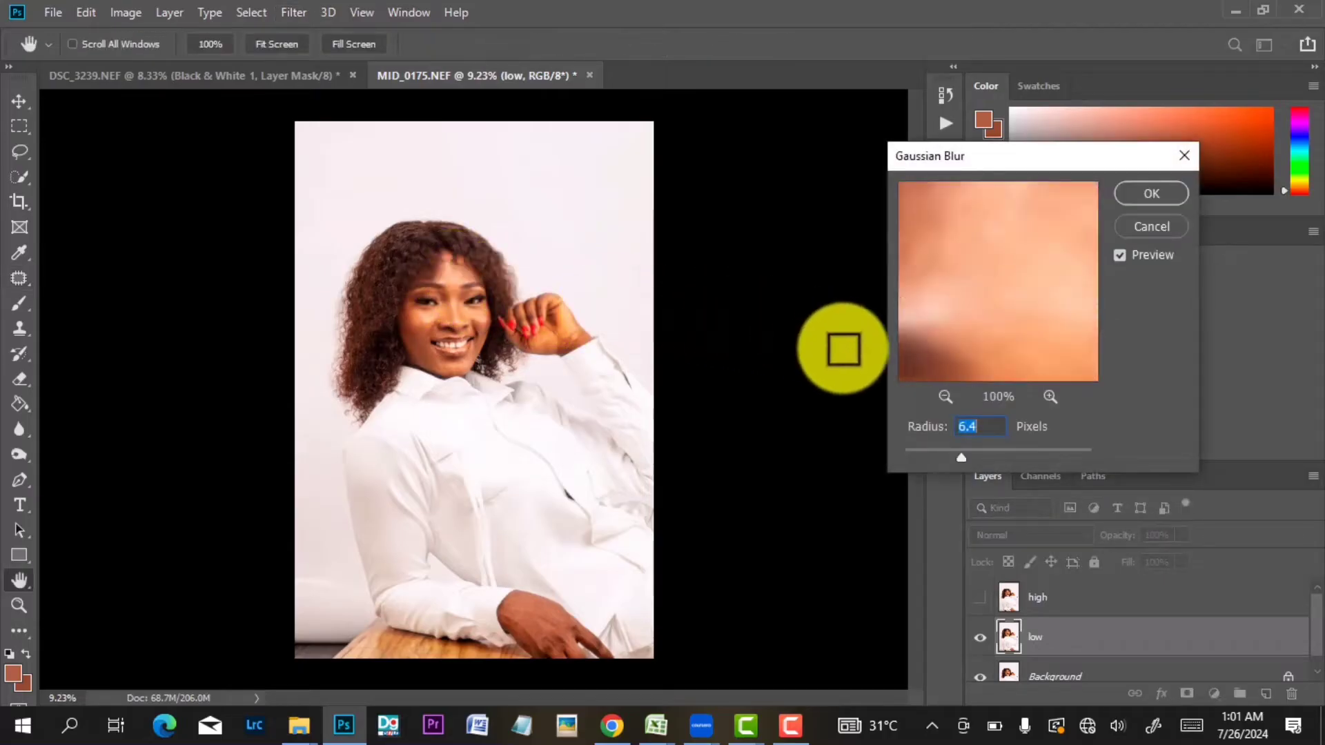
Apply the Gaussian Blur to the low layer with a radius of 6.2 pixels, checking the skin in the preview.
drag(961, 457, 929, 464)
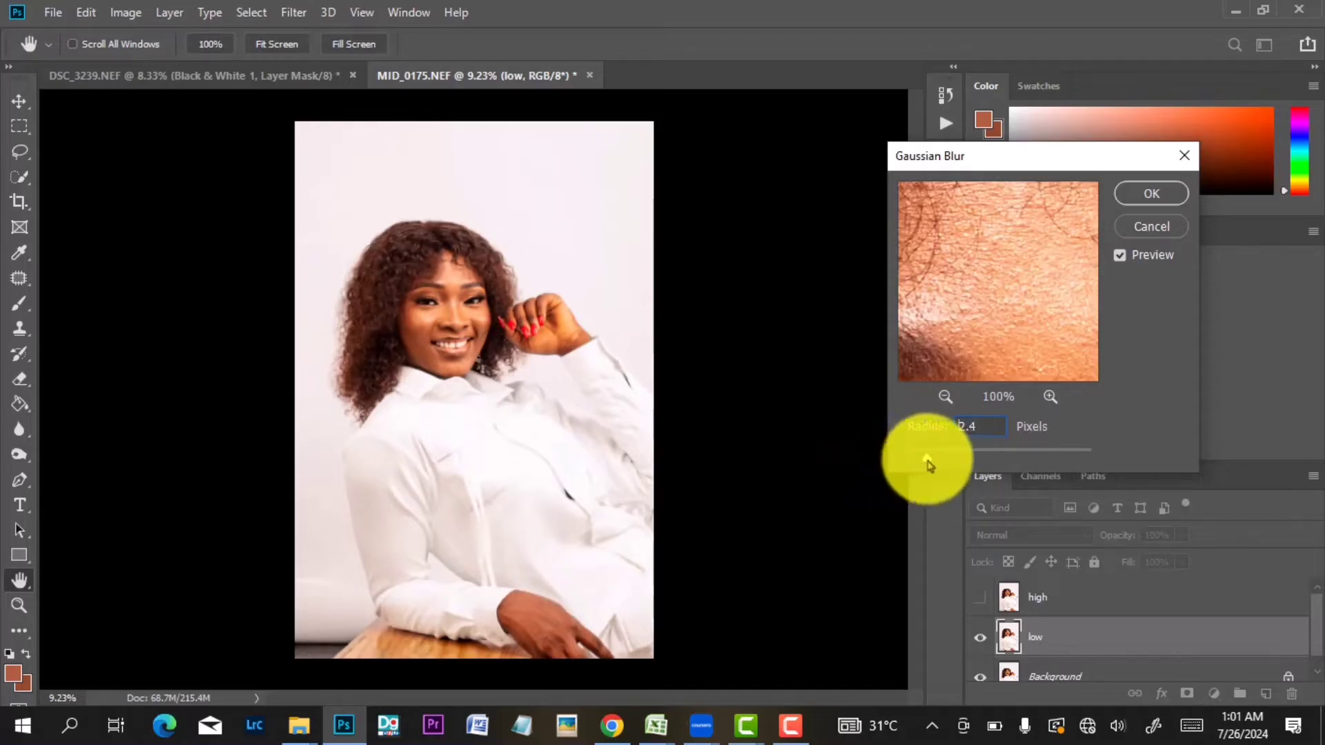
drag(1035, 283, 1047, 257)
drag(927, 458, 955, 456)
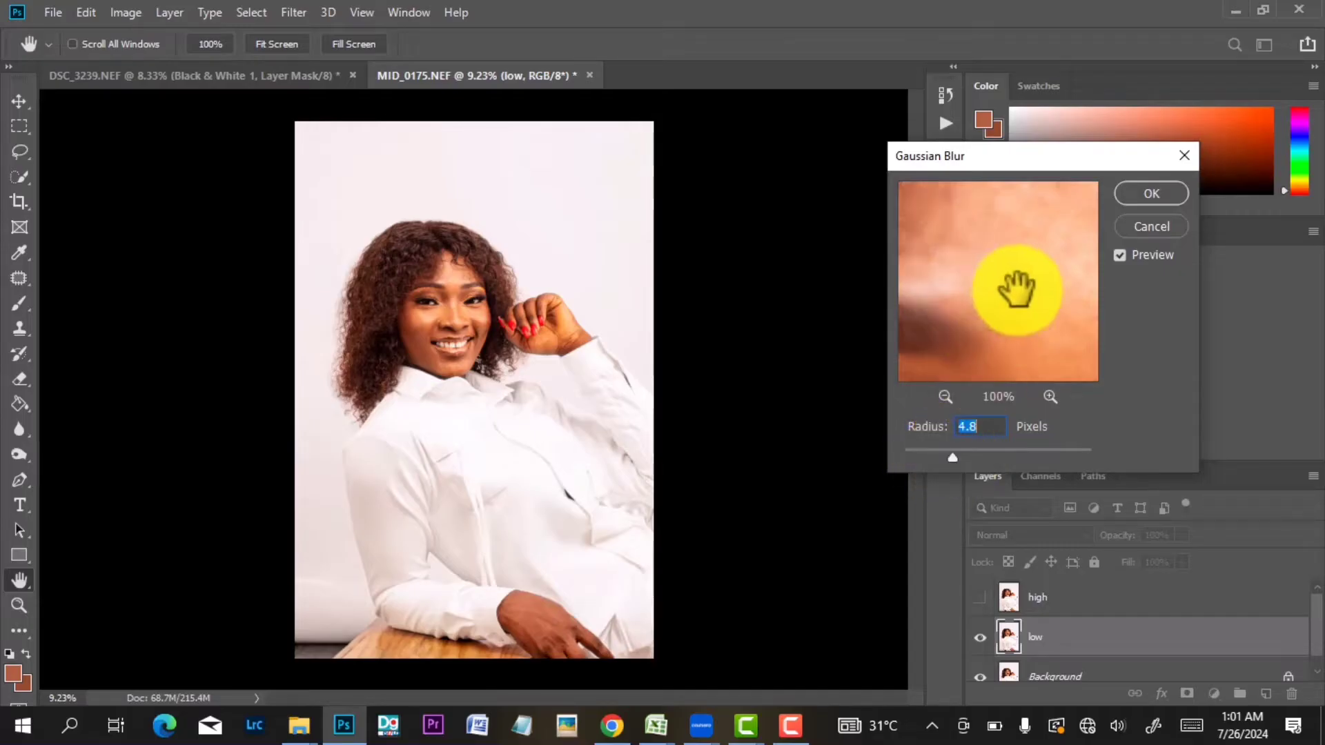
drag(1017, 290, 998, 283)
drag(949, 461, 962, 463)
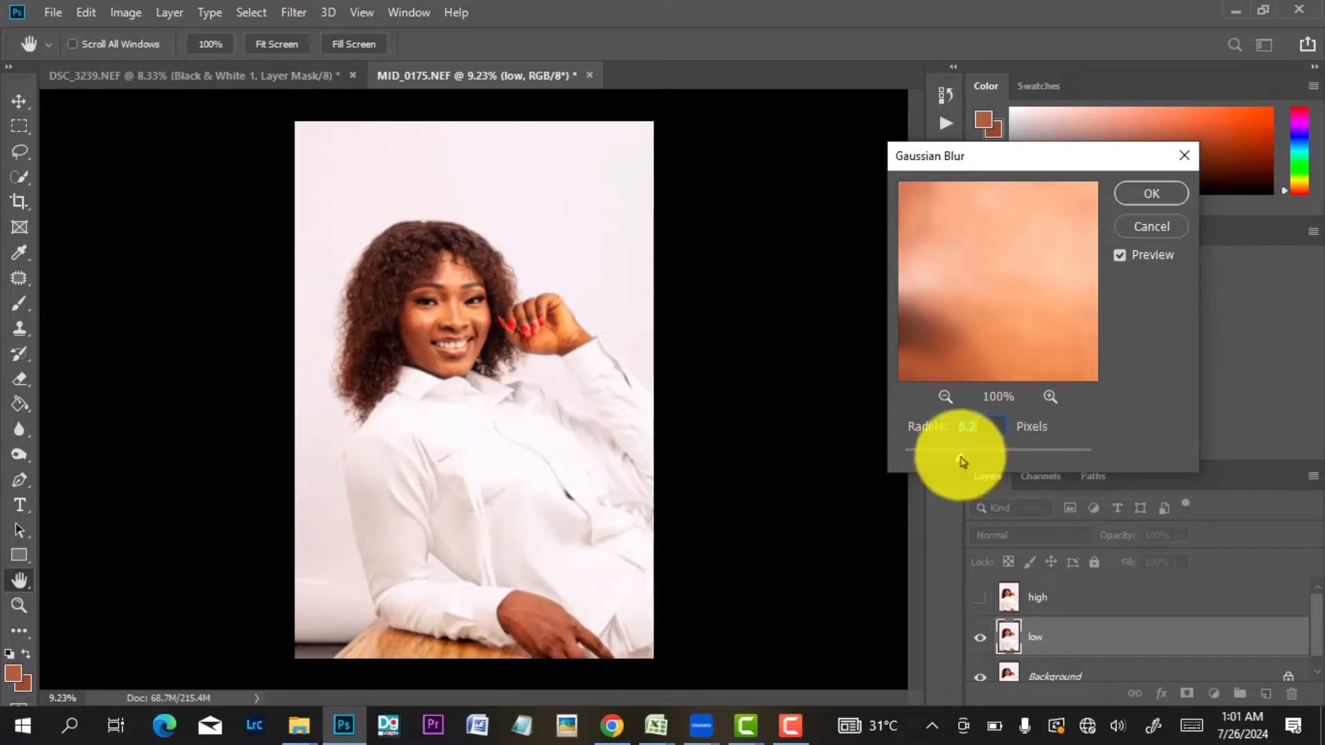
drag(1041, 271, 1022, 244)
drag(1020, 338, 1033, 251)
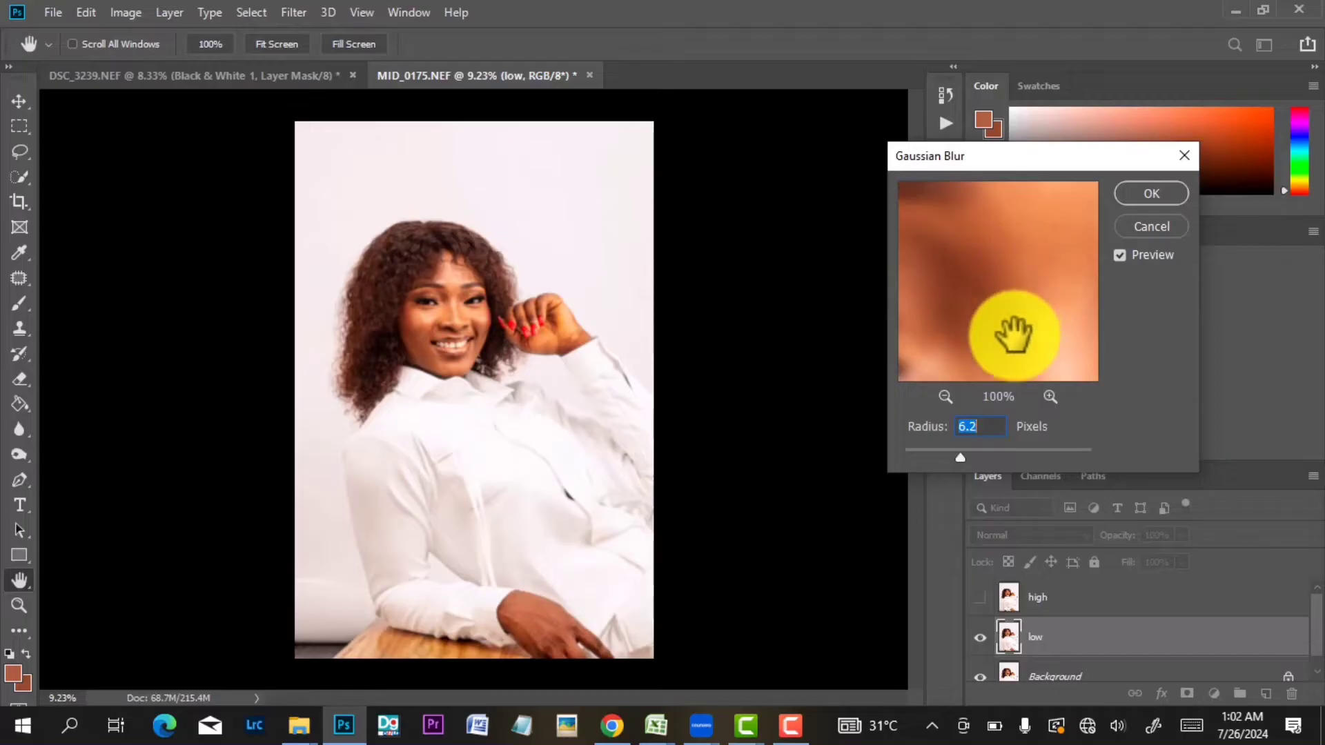
drag(1014, 334, 1028, 276)
drag(1018, 325, 980, 342)
drag(1017, 281, 1012, 327)
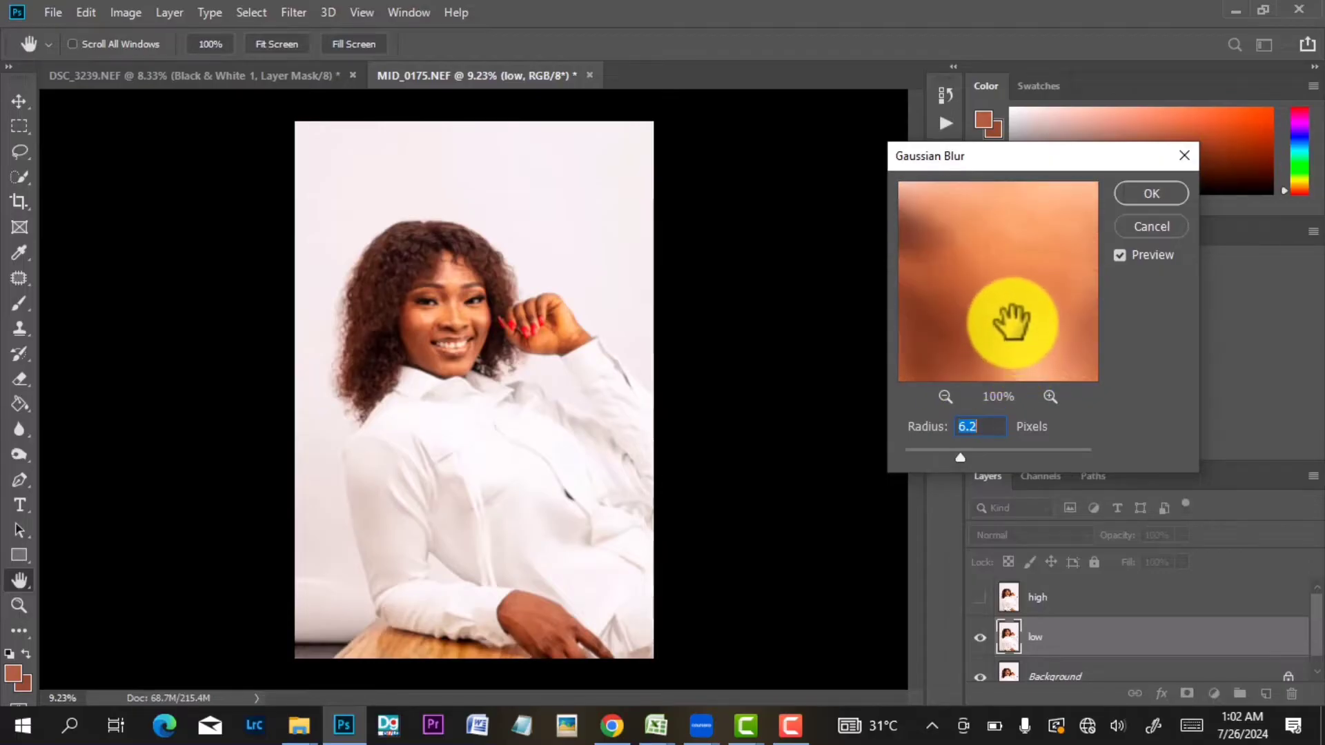
click(1149, 194)
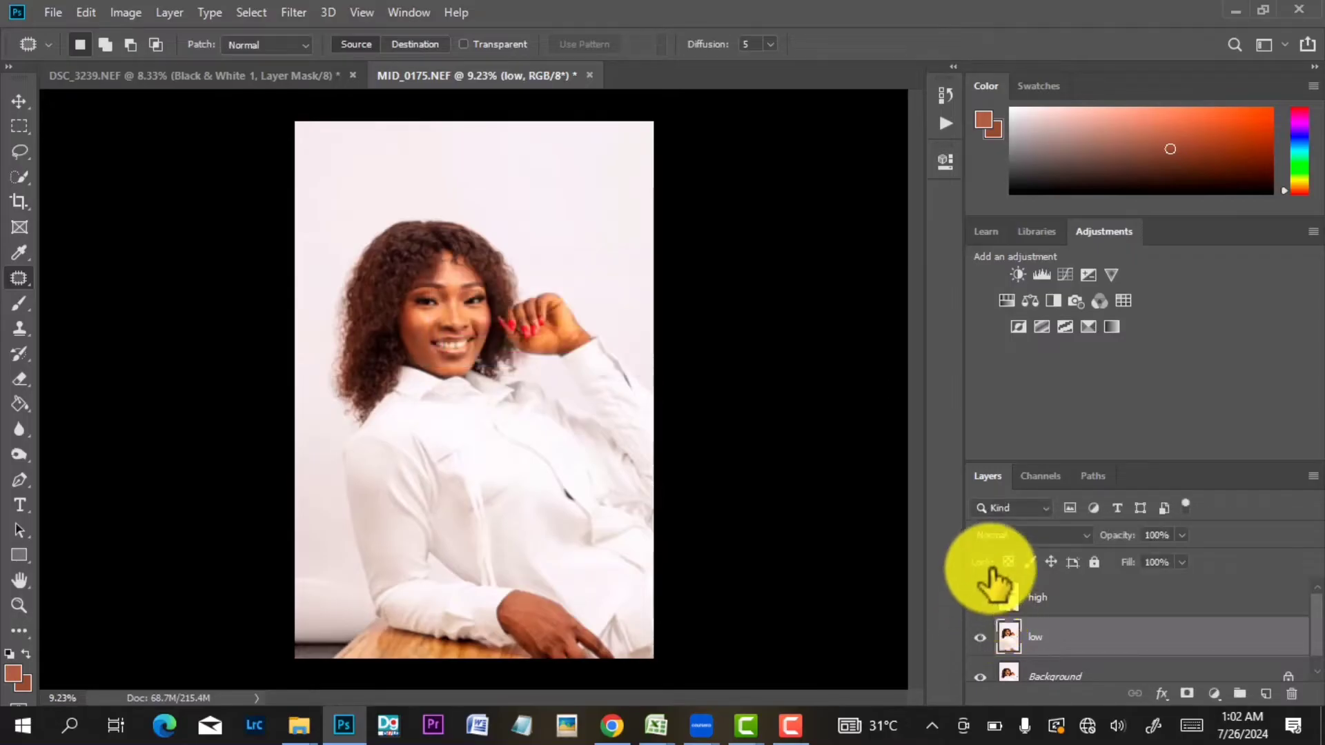
Show the high layer and apply the low layer's RGB image to it with Subtract blending, scale 2 and offset 128.
click(1062, 608)
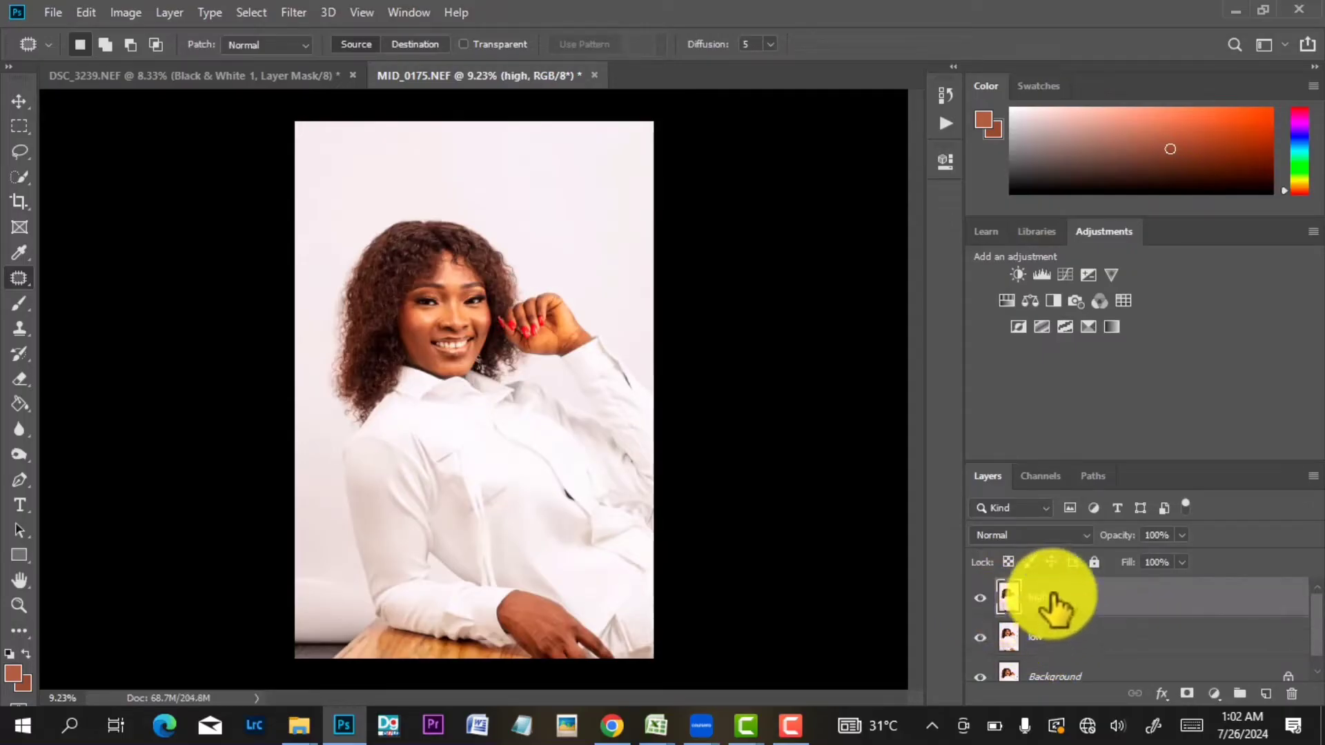
click(125, 13)
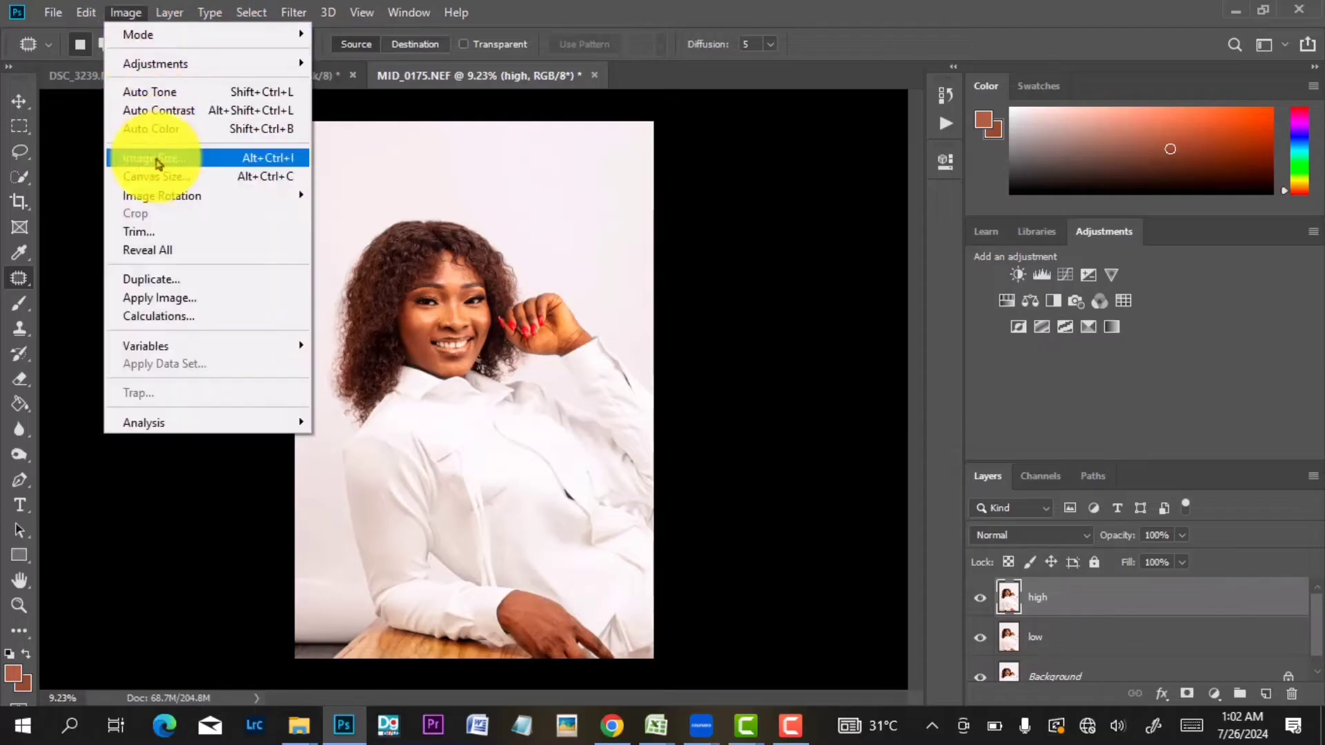
click(191, 298)
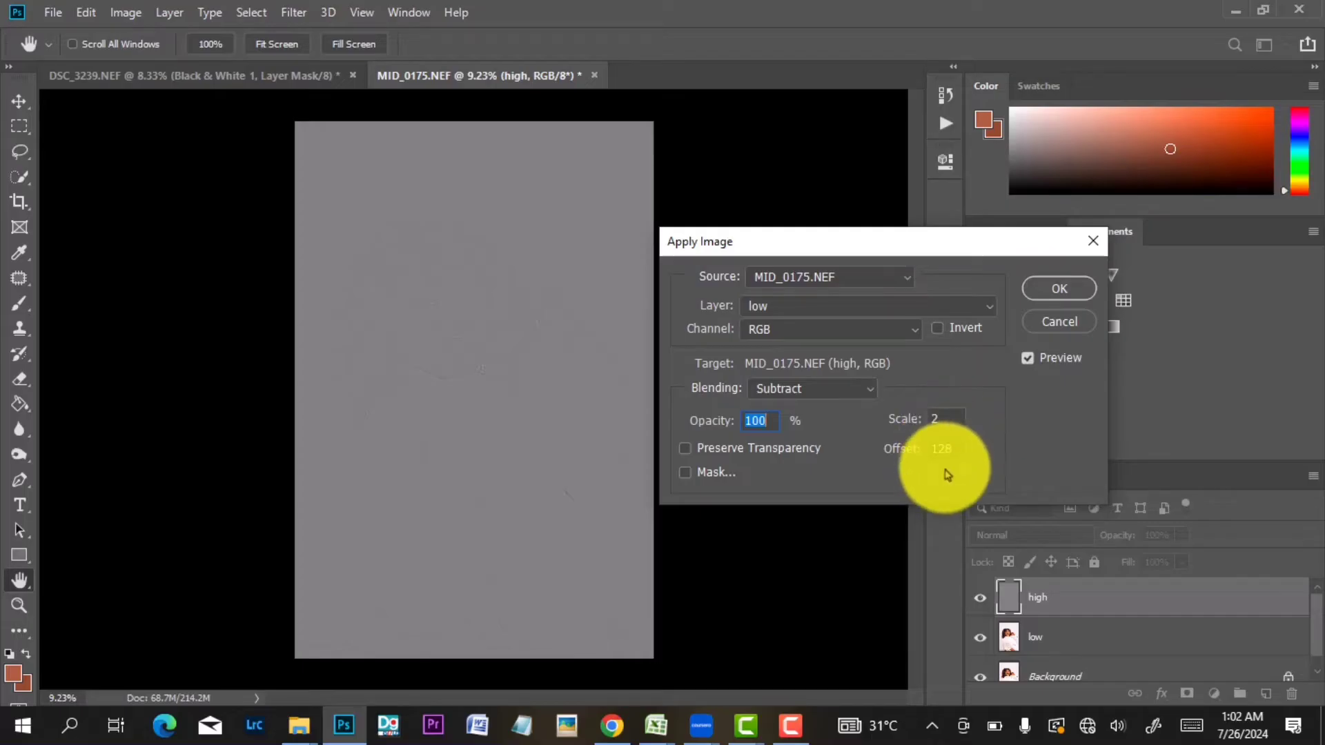
click(1053, 288)
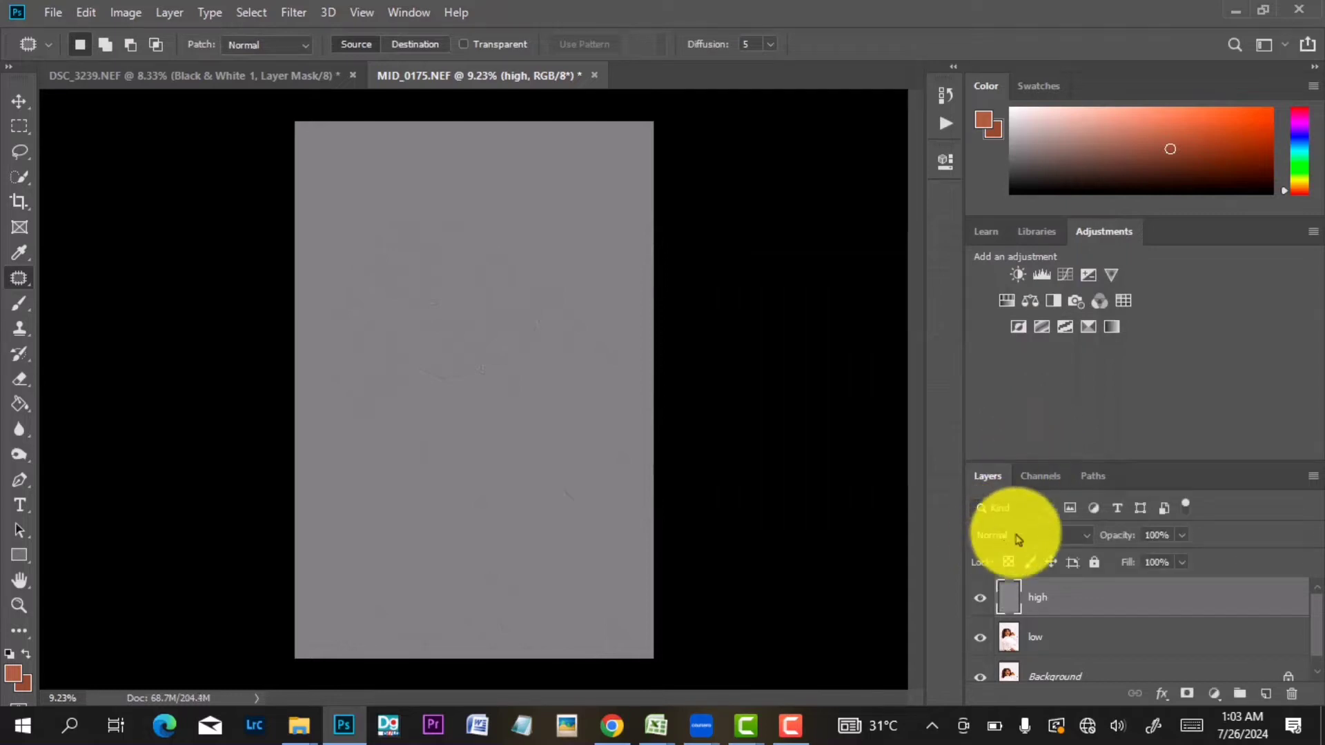
Set the high layer's blend mode to Linear Light and group it with the low layer.
click(1027, 540)
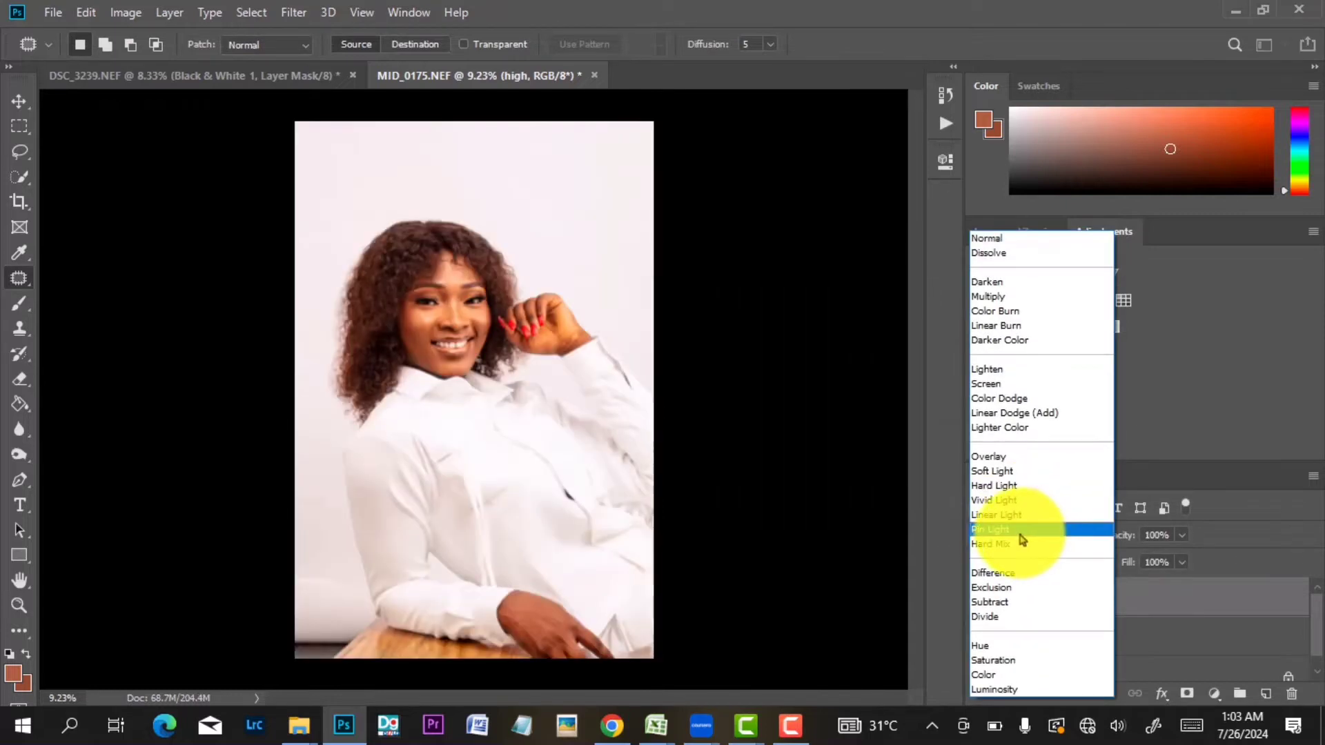
click(1002, 514)
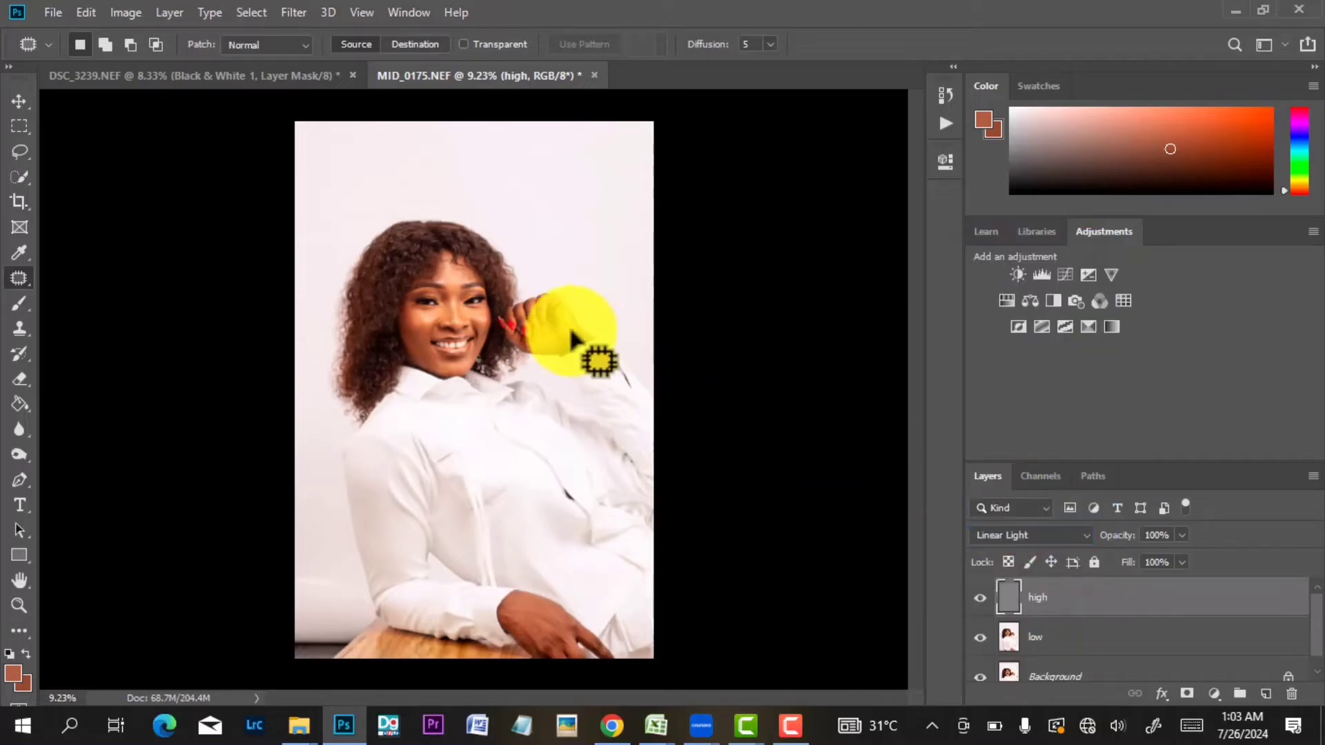
alt+scroll(572, 338, up, 5)
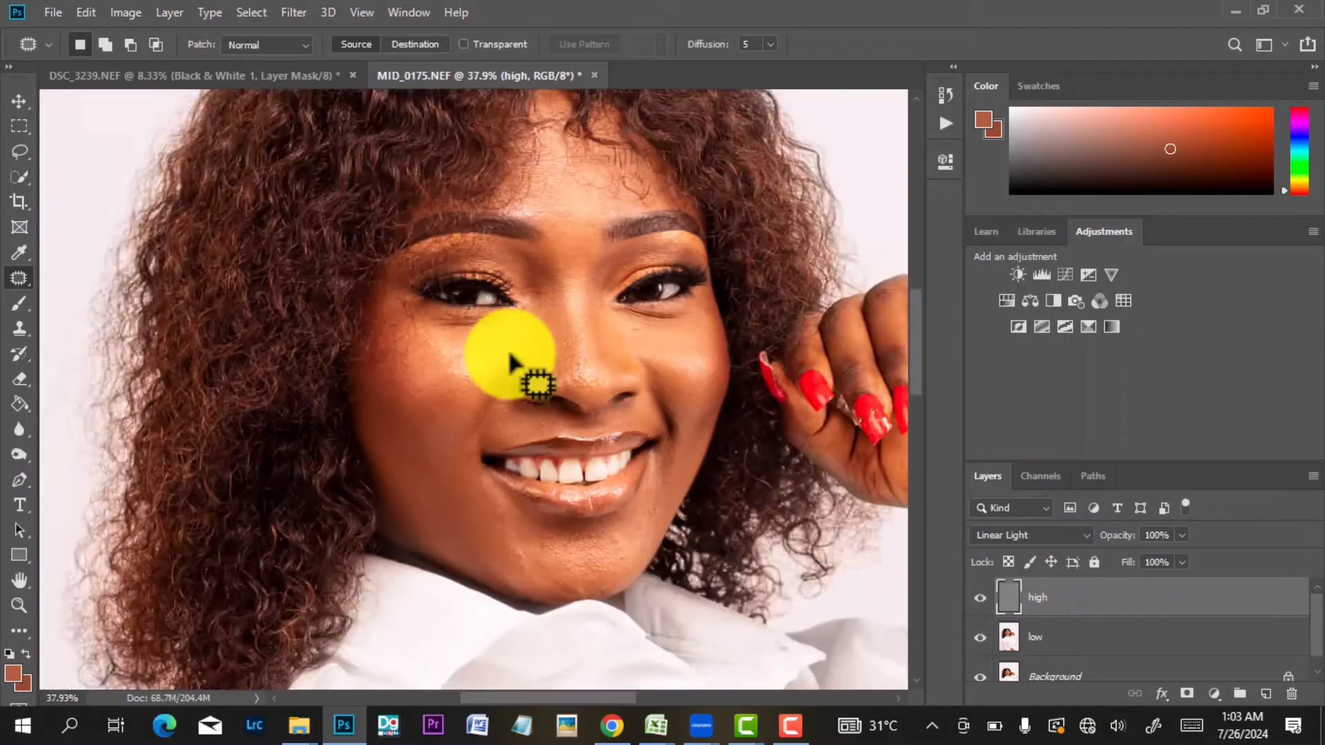
alt+scroll(512, 363, down, 1)
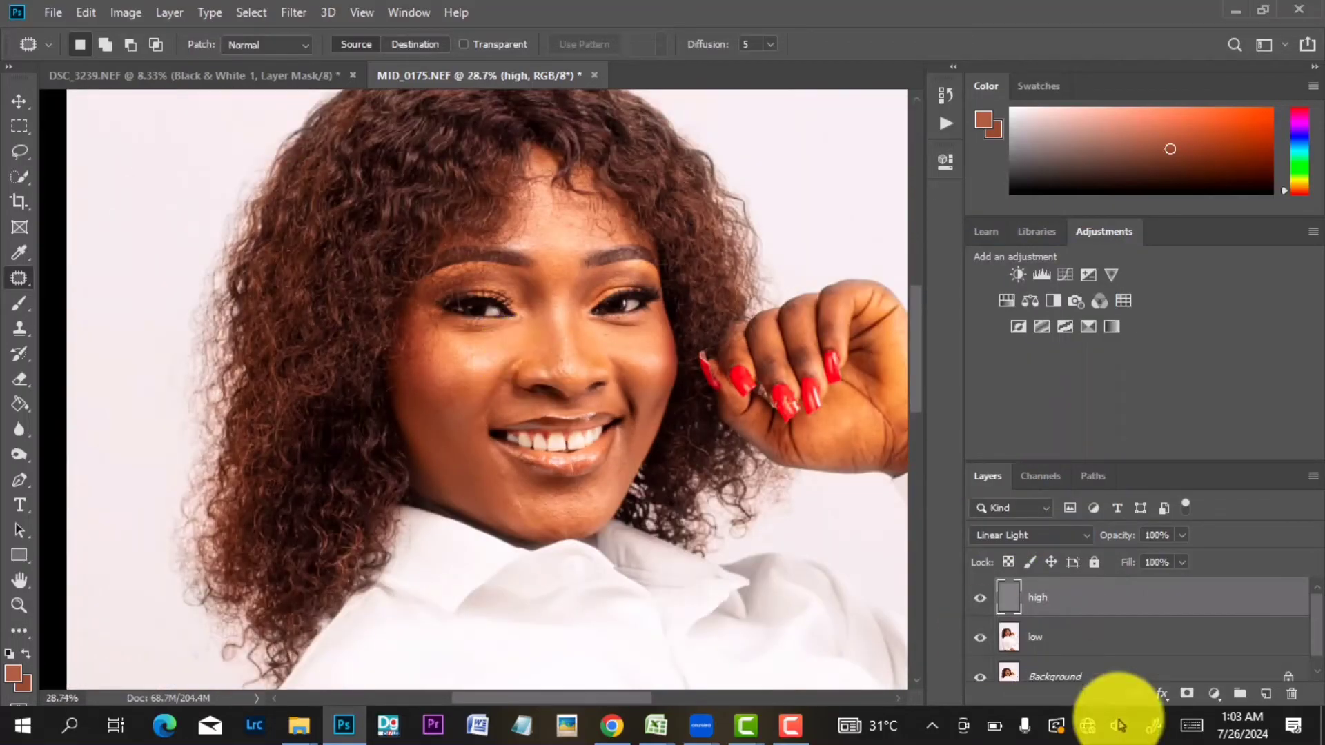
shift+click(1088, 642)
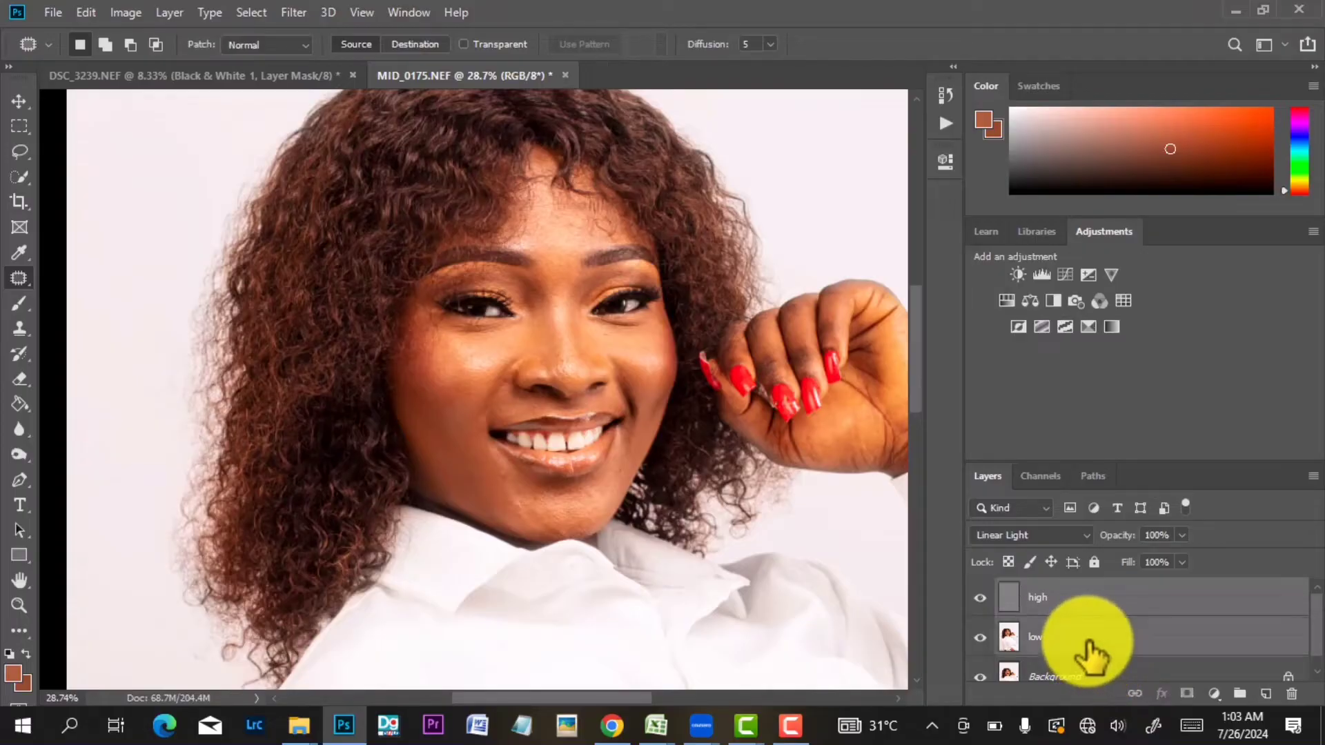
key(ctrl+g)
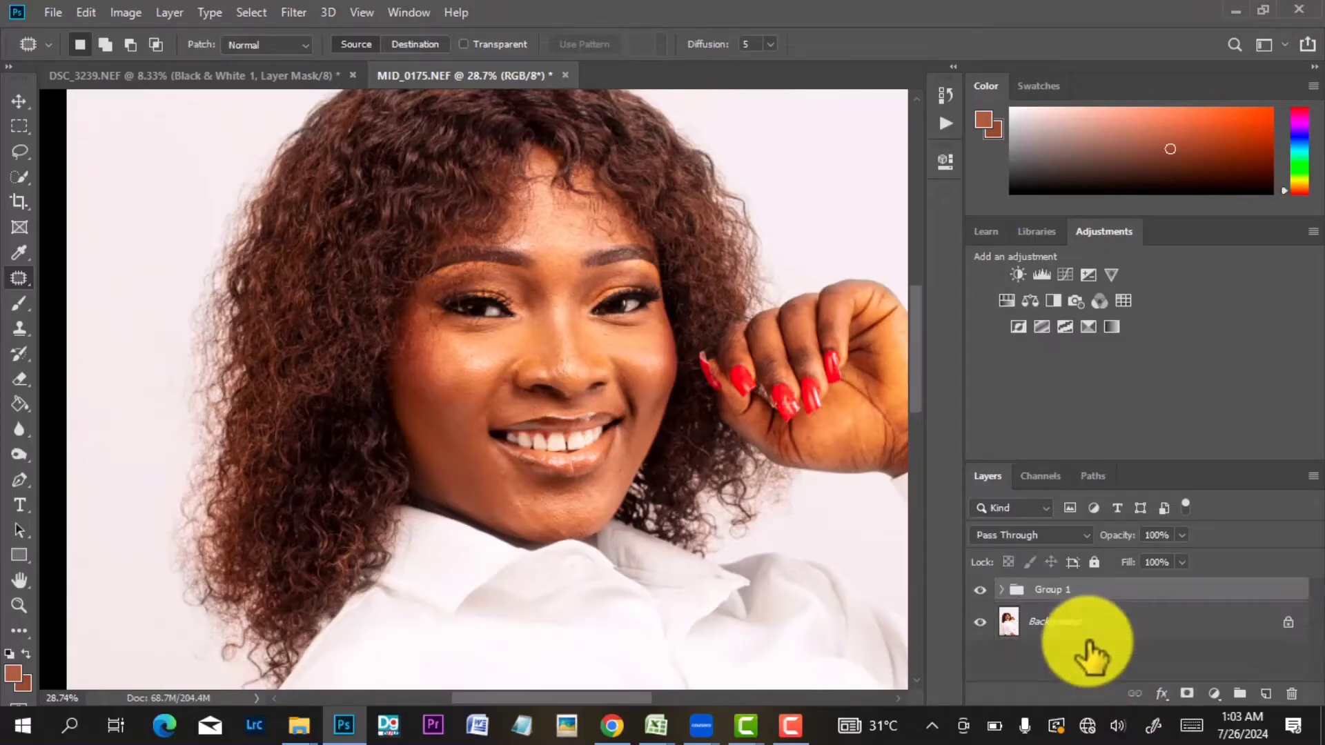
Compare the face up close with the new layer group hidden and shown.
alt+scroll(547, 335, up, 1)
scroll(547, 336, up, 1)
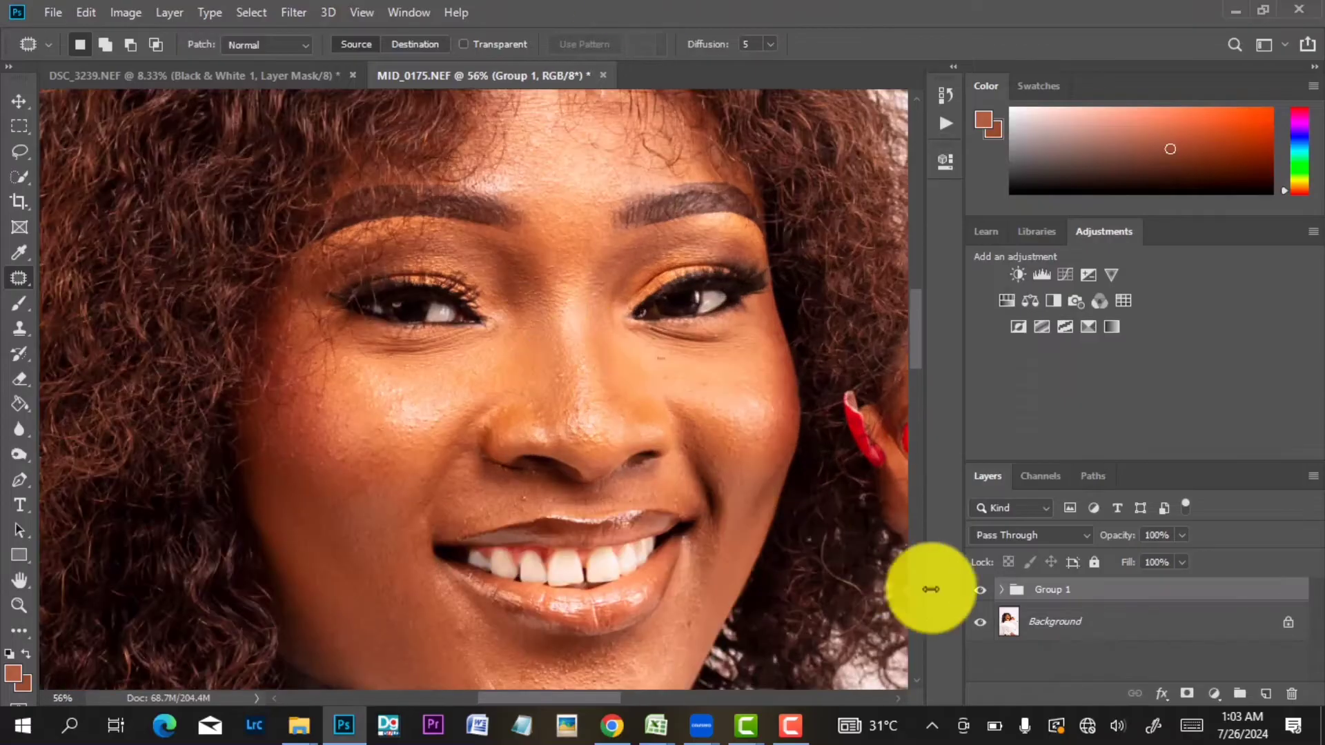
click(981, 591)
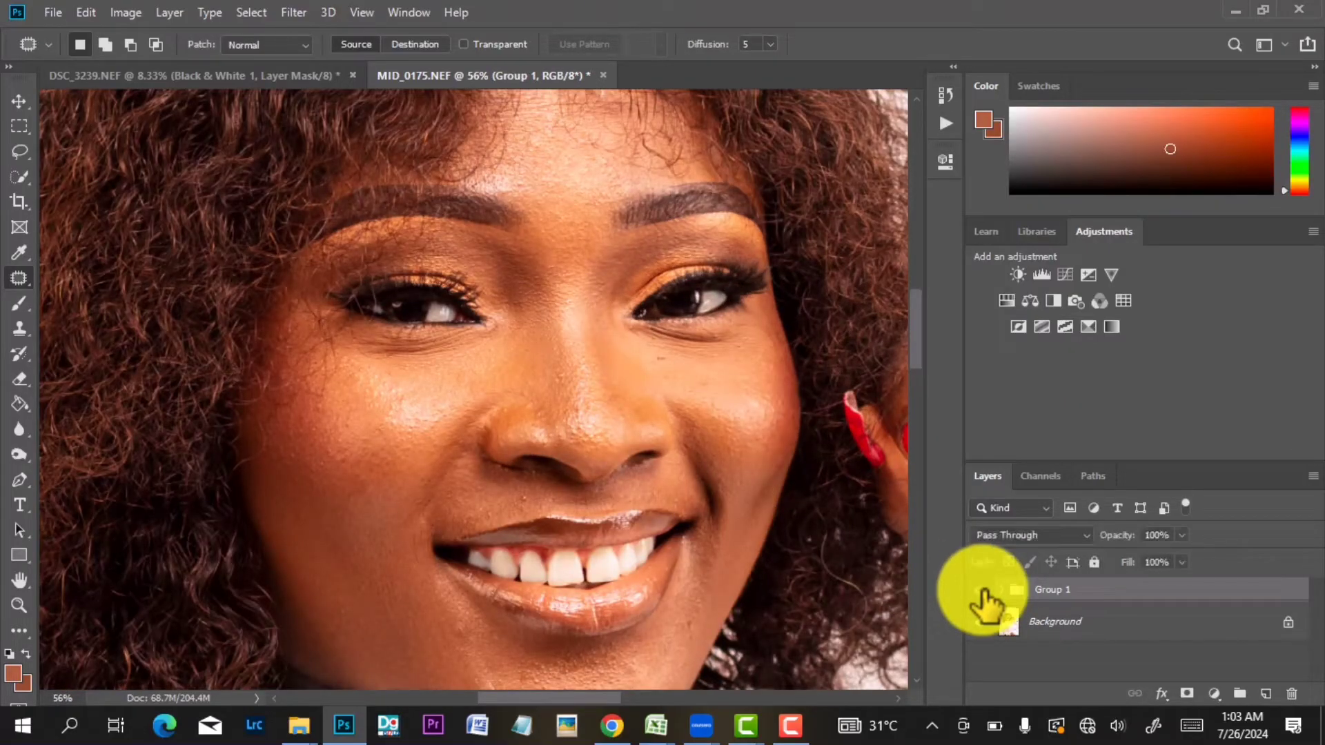
click(981, 591)
click(981, 591)
click(982, 590)
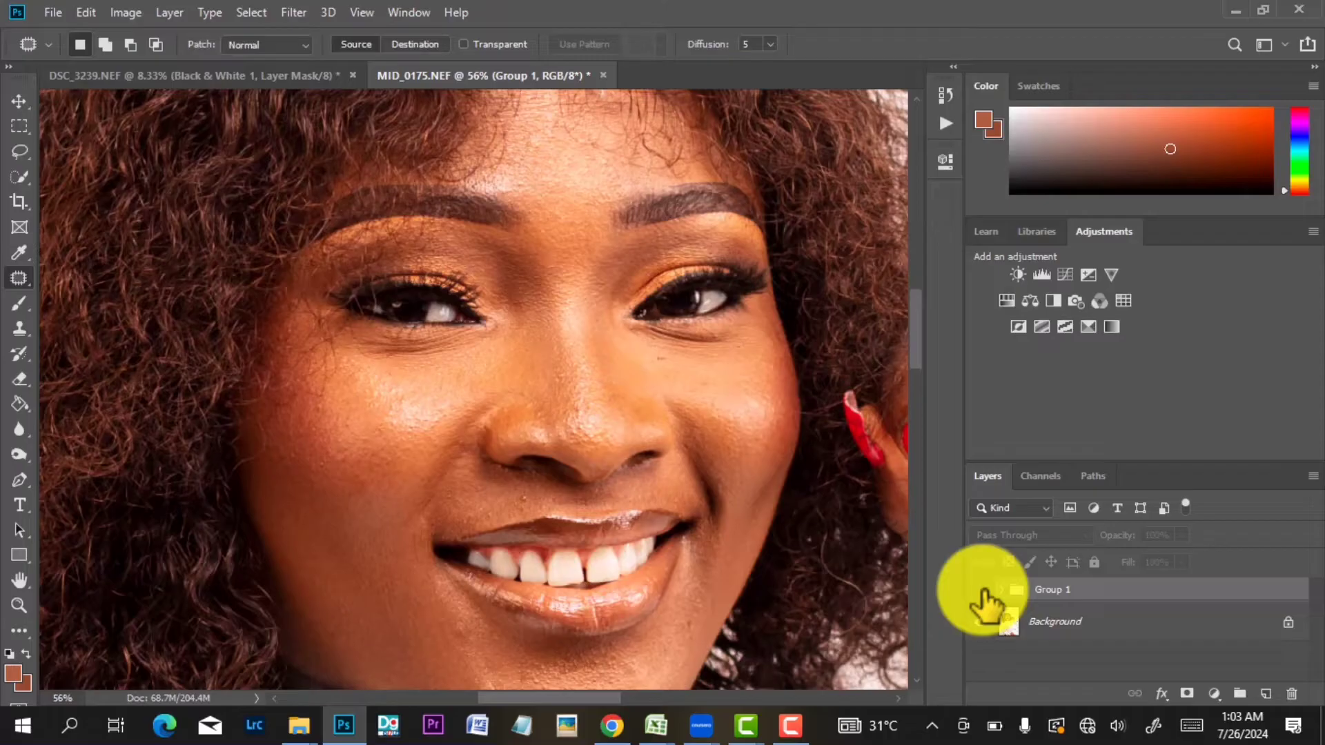
click(981, 590)
key(ctrl+0)
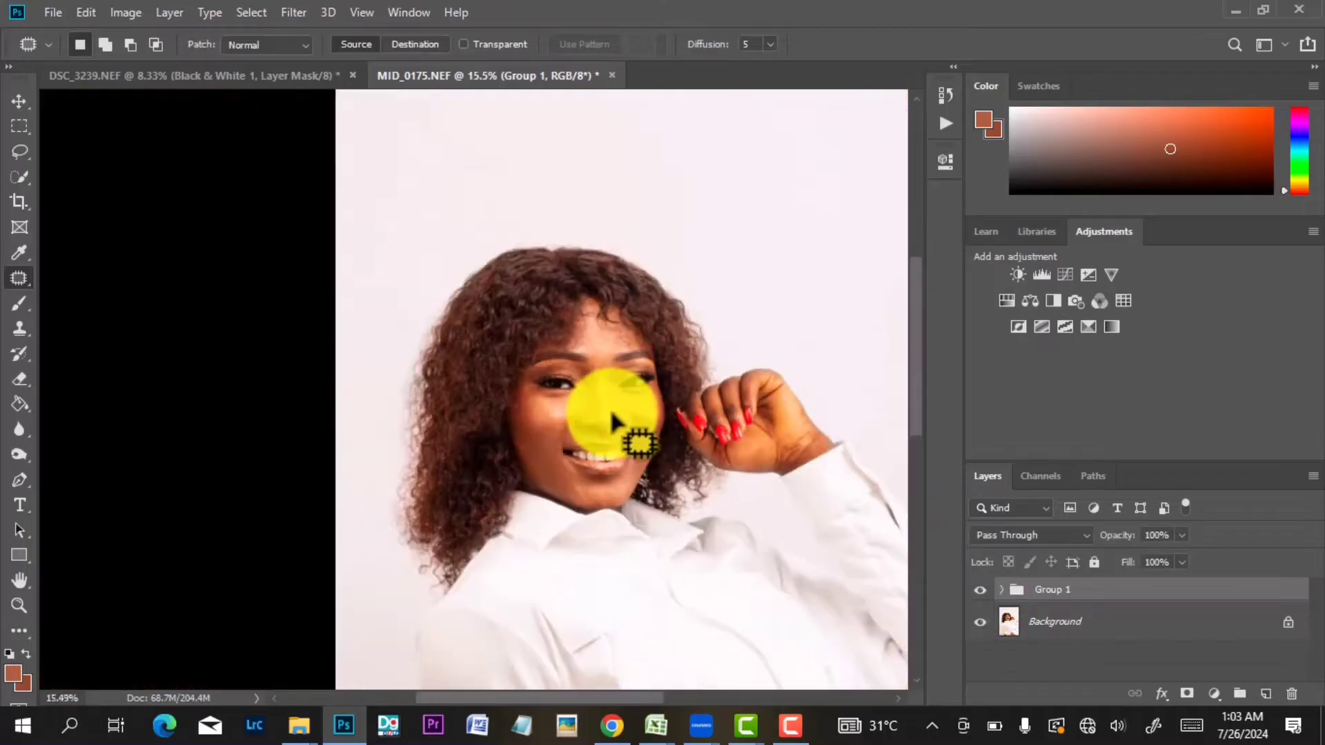
scroll(612, 412, down, 1)
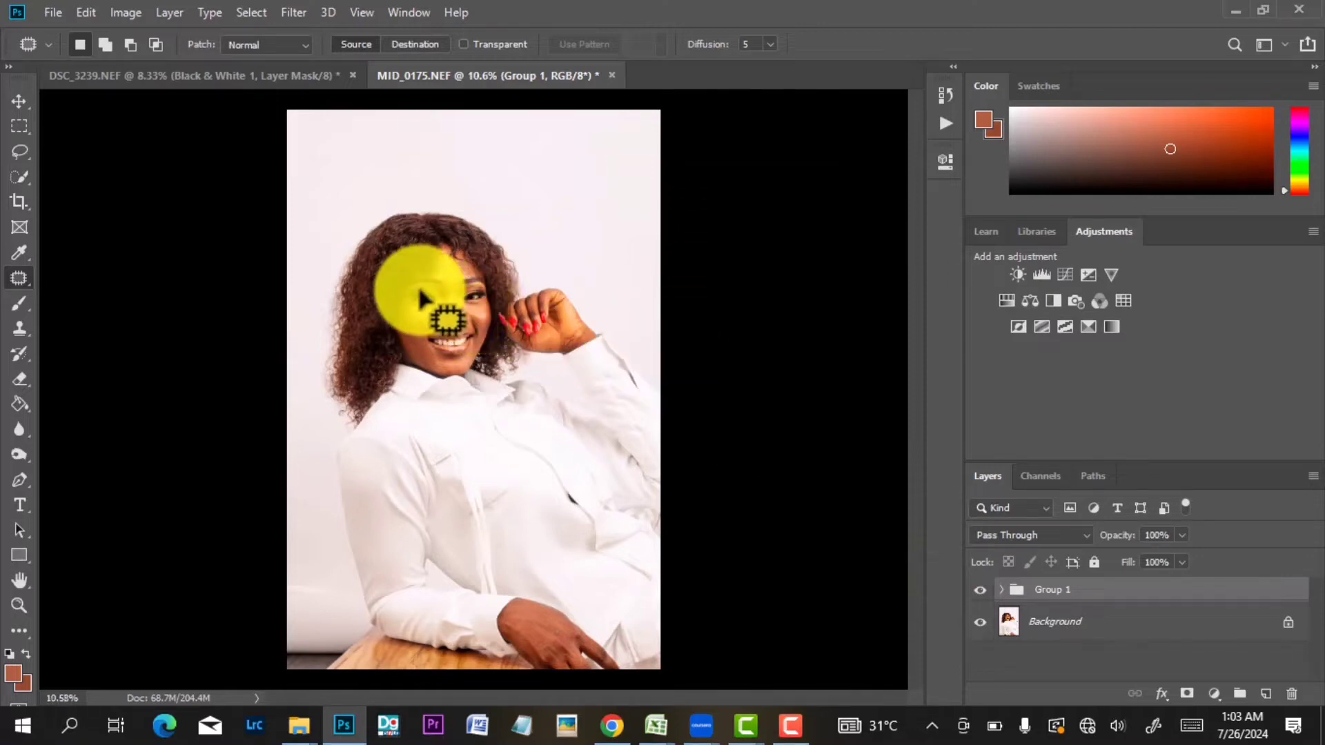
scroll(418, 292, up, 3)
scroll(420, 290, up, 3)
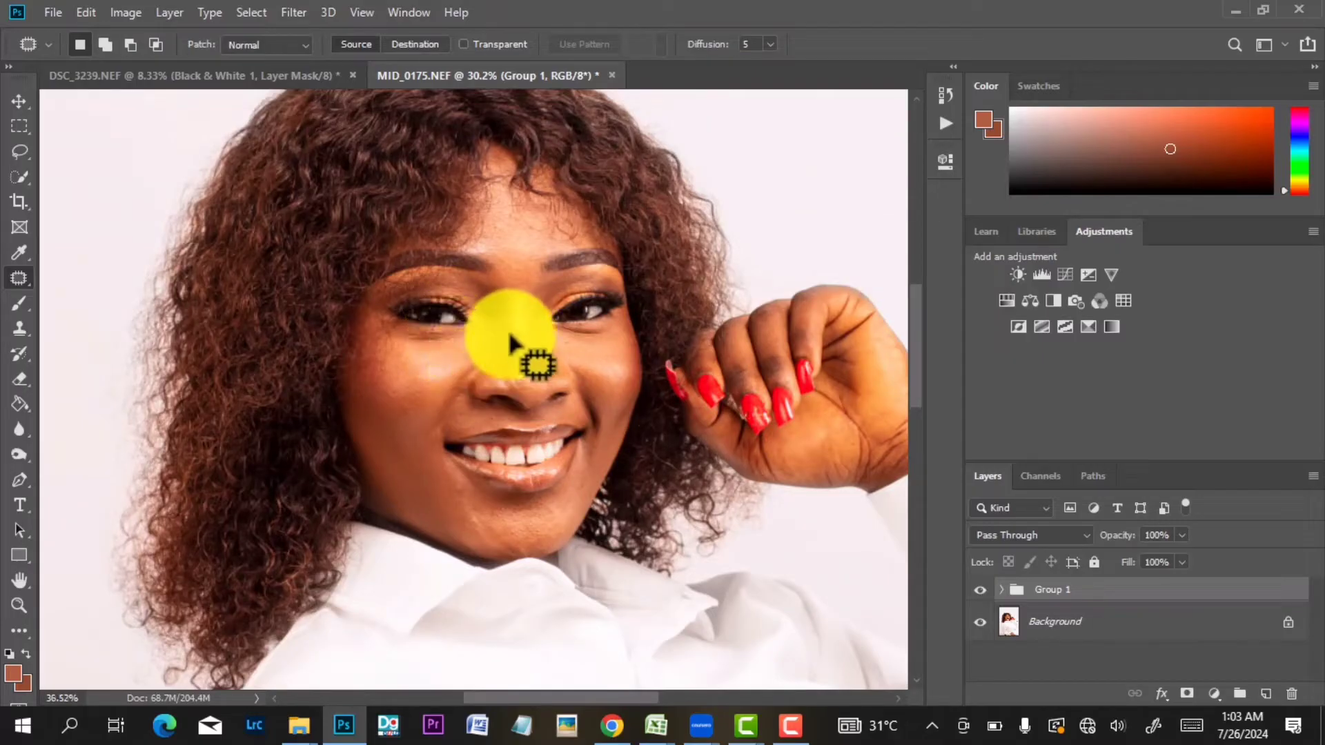
scroll(527, 354, up, 1)
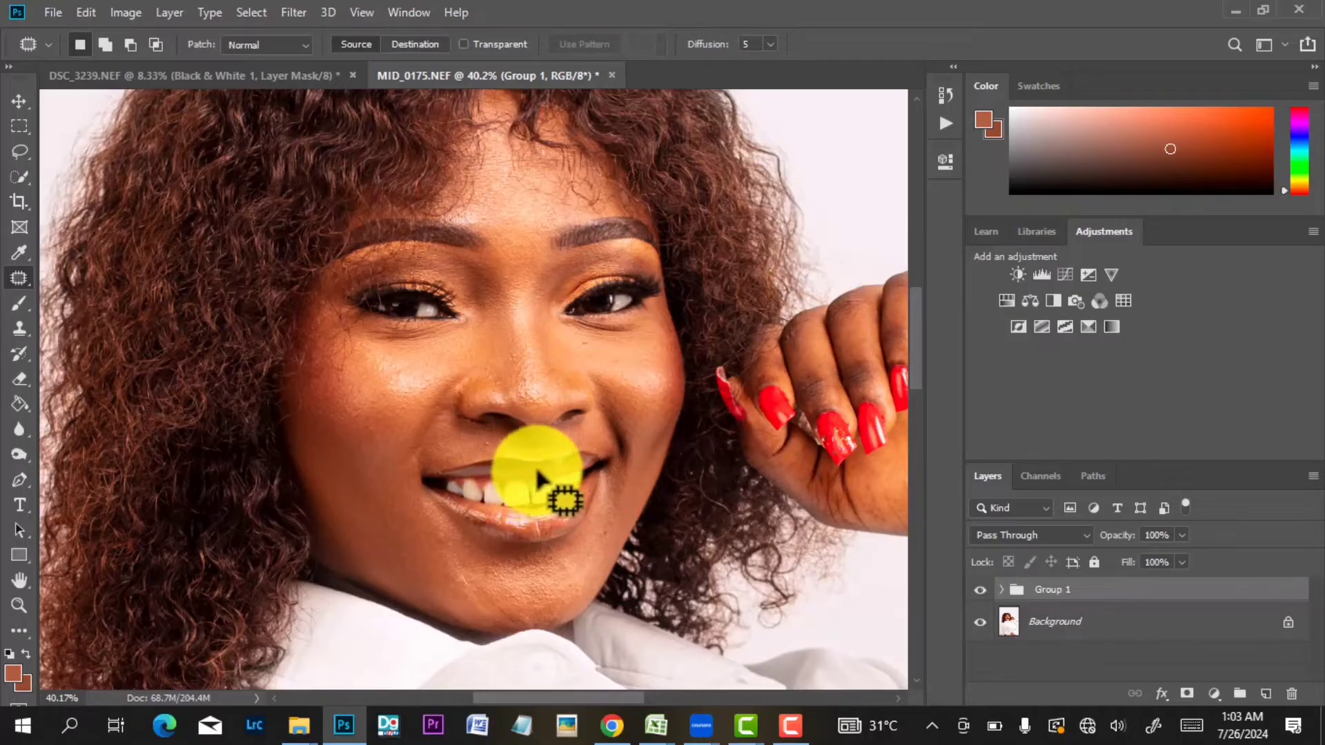
scroll(545, 462, down, 2)
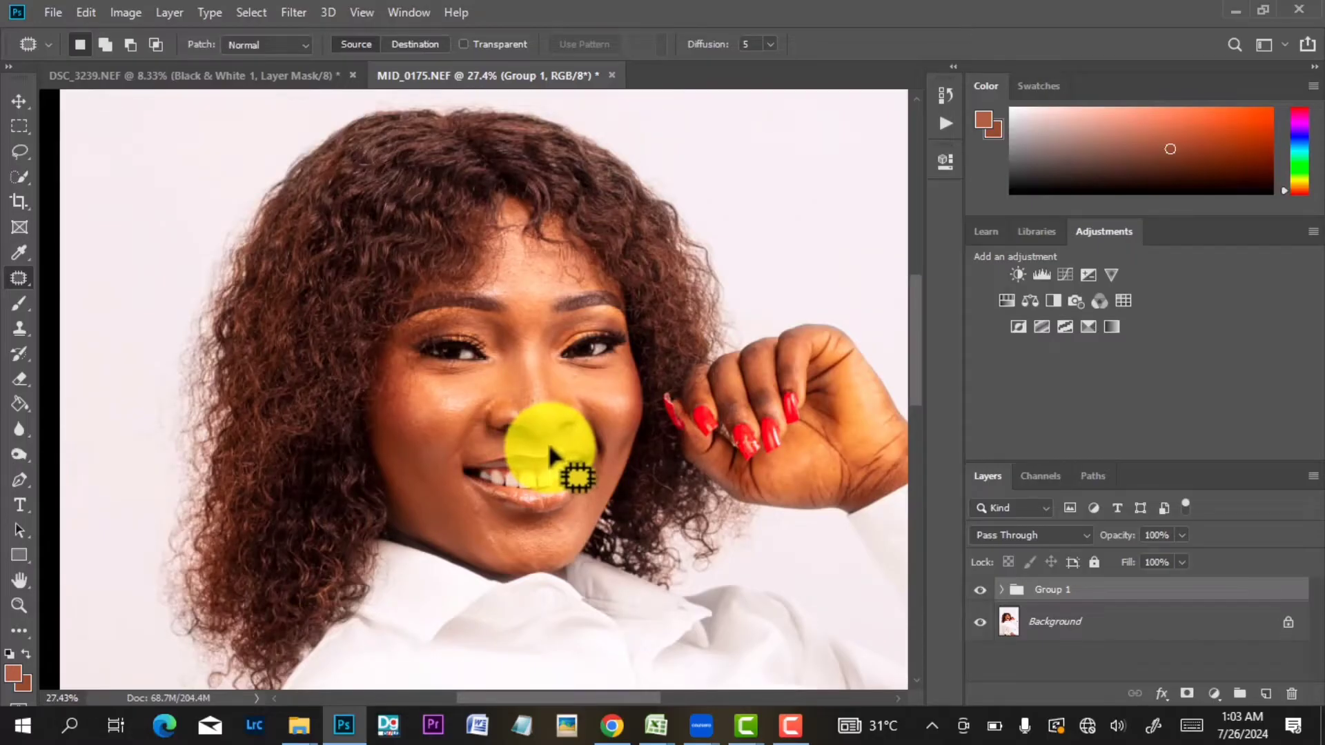
Expand the layer group and add a new empty layer directly above the low layer, beneath the high layer.
scroll(576, 432, down, 5)
scroll(579, 428, down, 1)
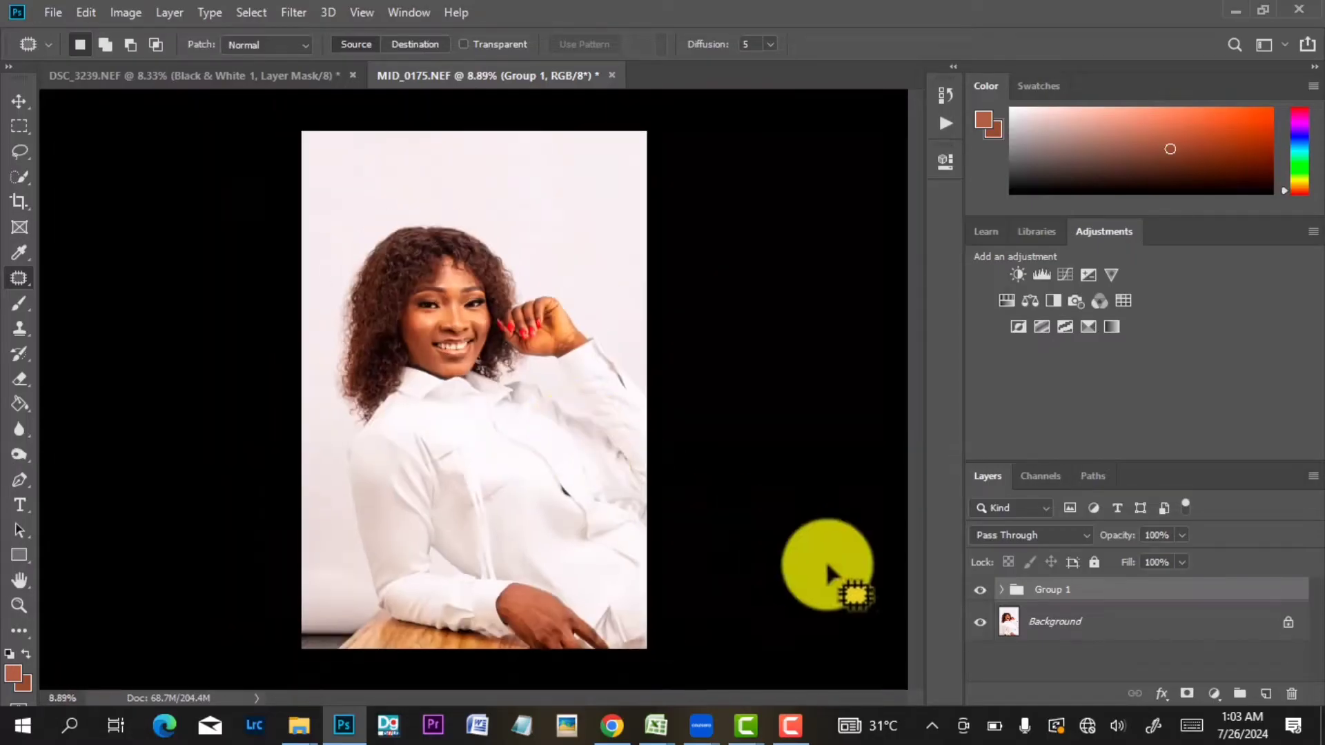
click(1002, 590)
scroll(1014, 611, down, 1)
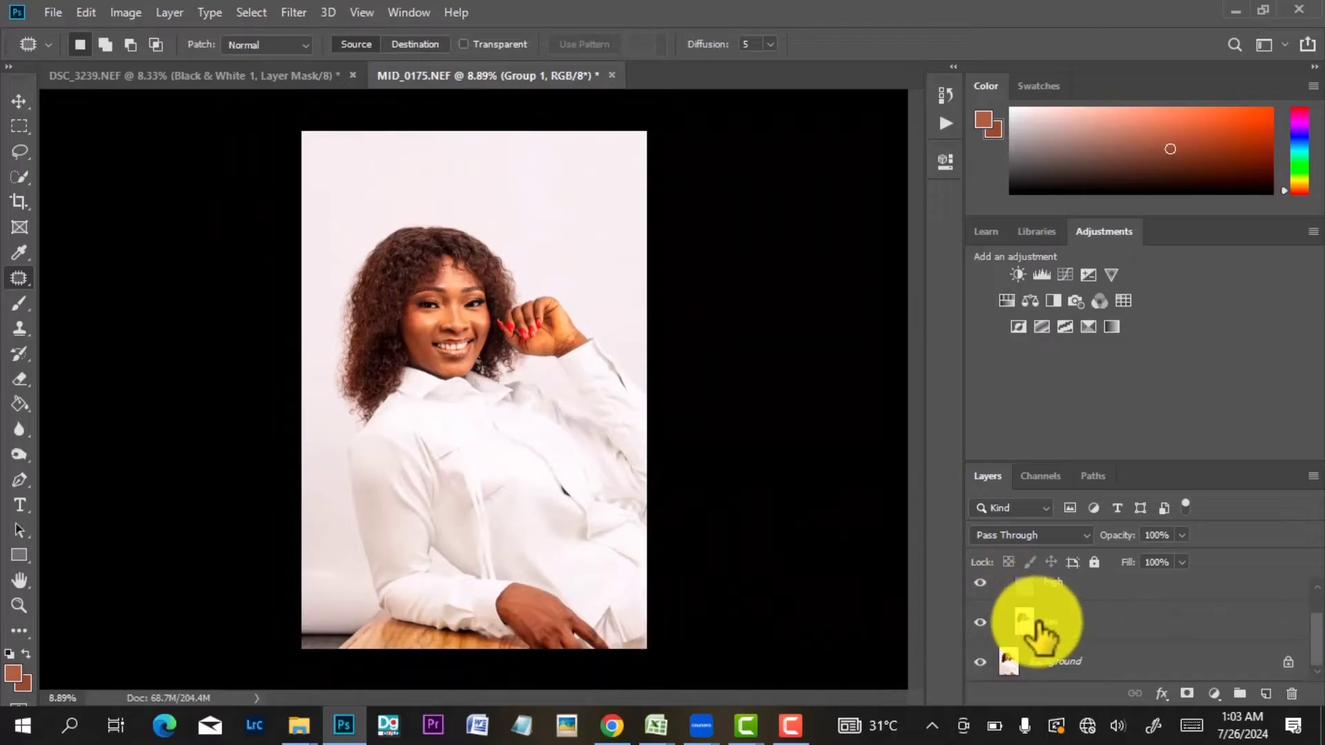
click(1087, 628)
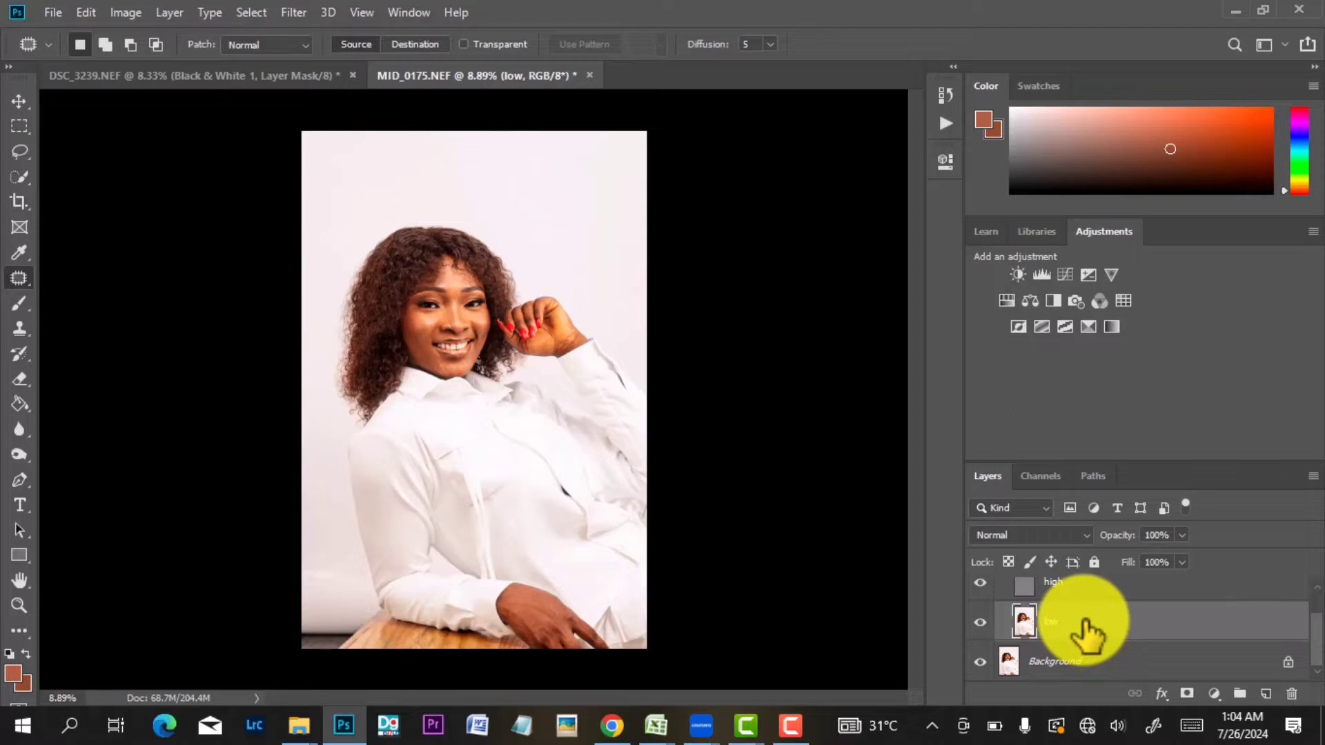
click(1264, 693)
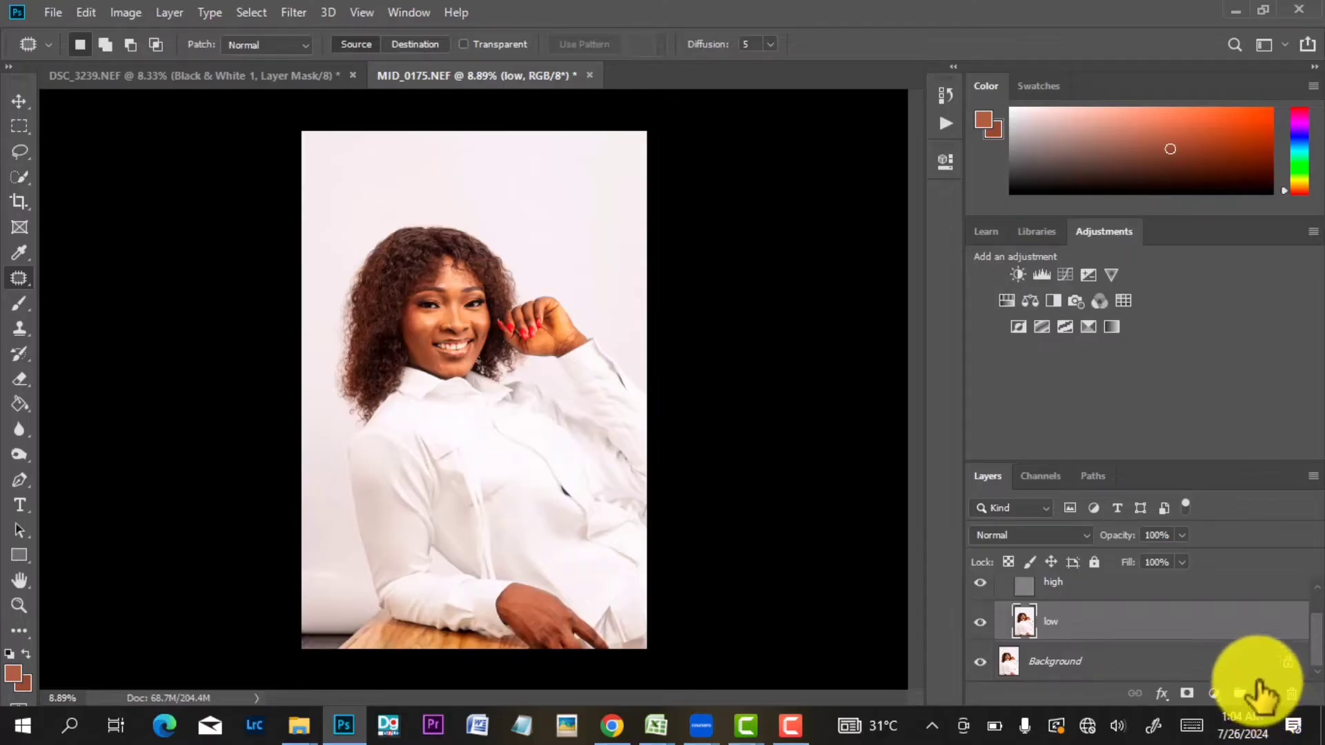
scroll(1176, 610, up, 1)
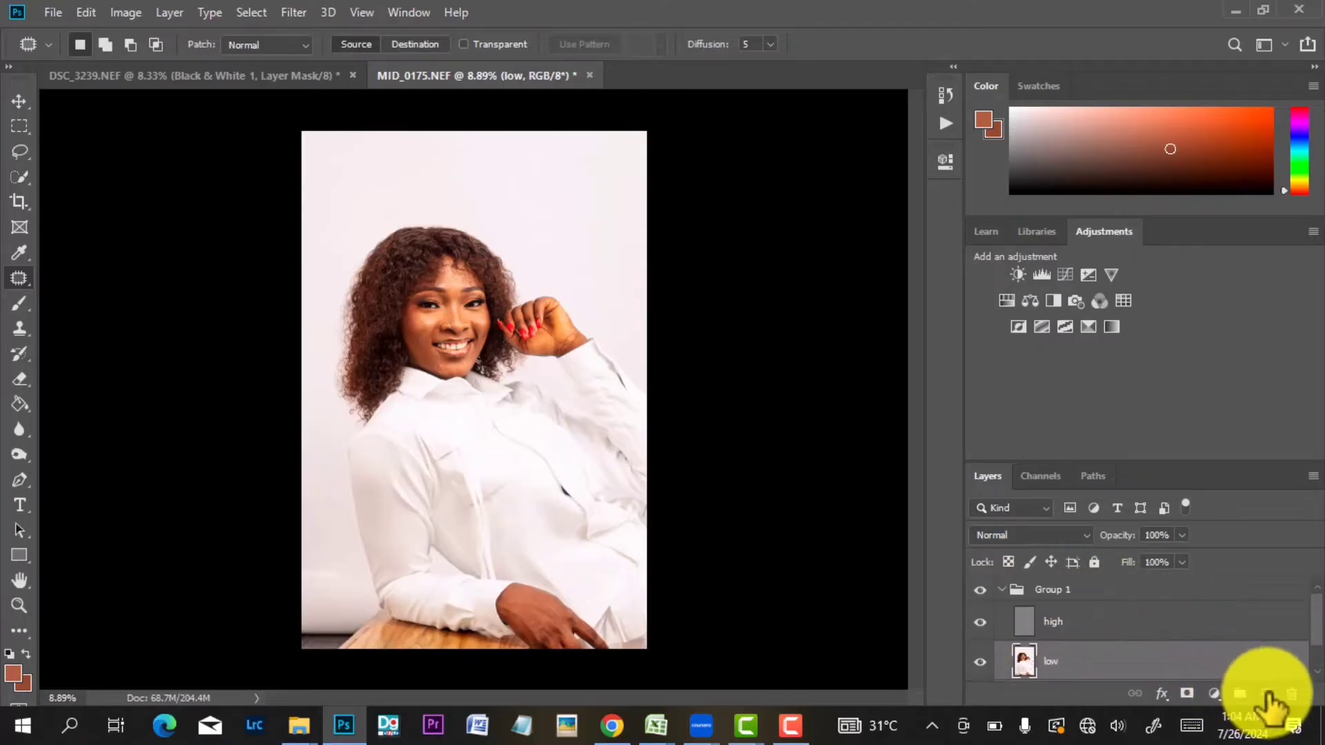
click(1265, 693)
scroll(1102, 666, down, 1)
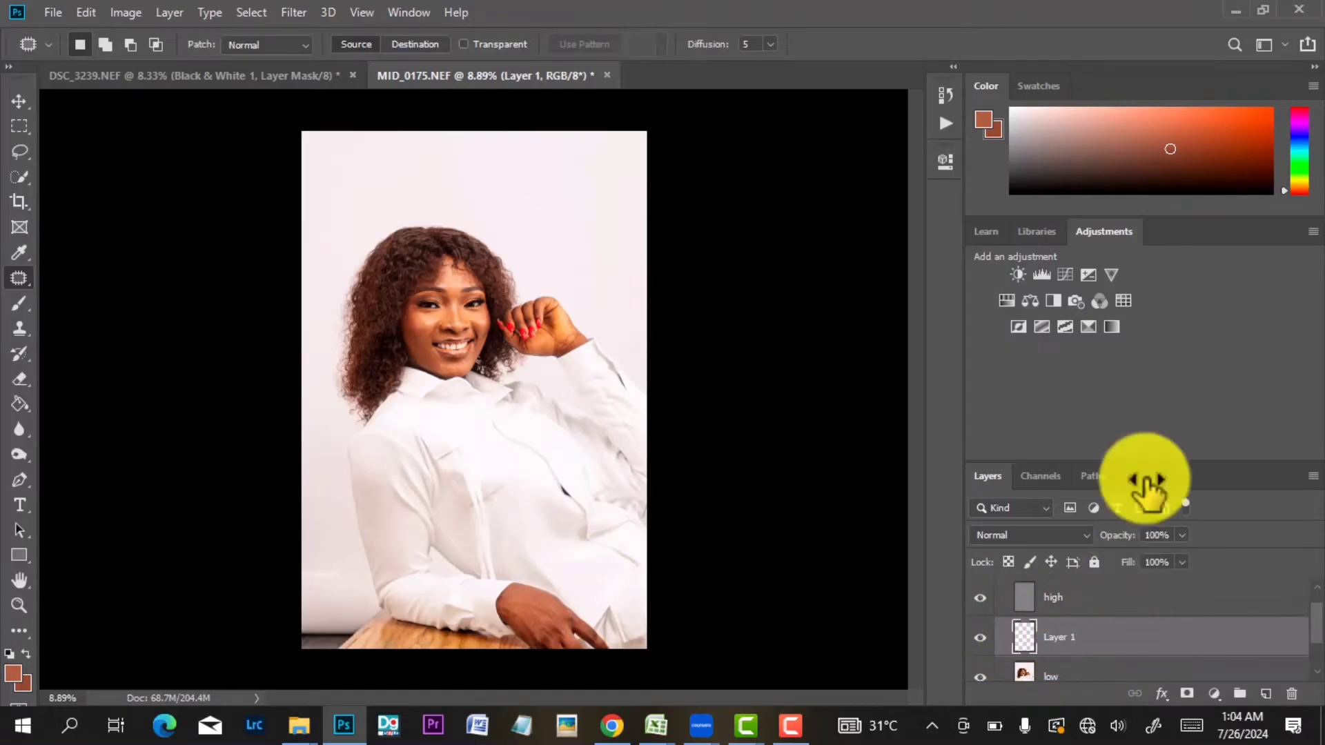
Choose the Brush tool with a soft round tip and set its hardness to 0%.
click(20, 305)
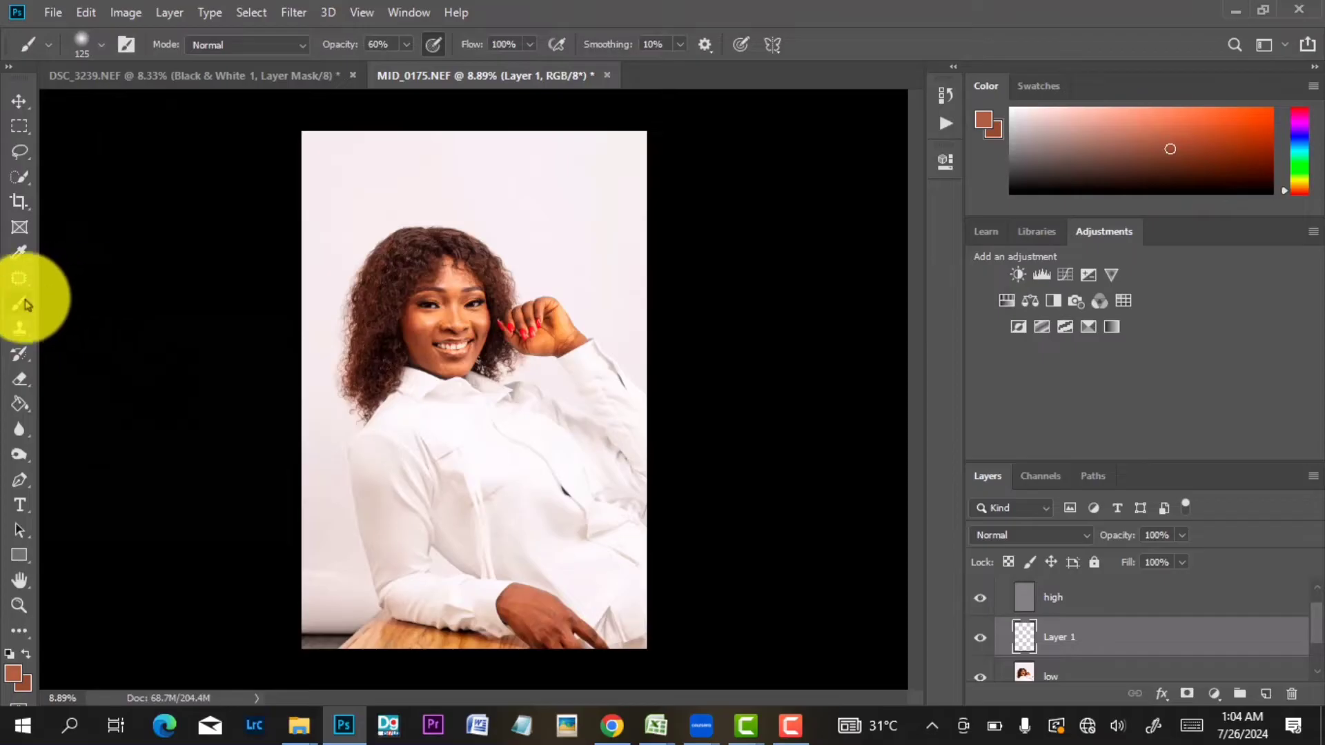
right_click(25, 300)
click(25, 301)
right_click(336, 222)
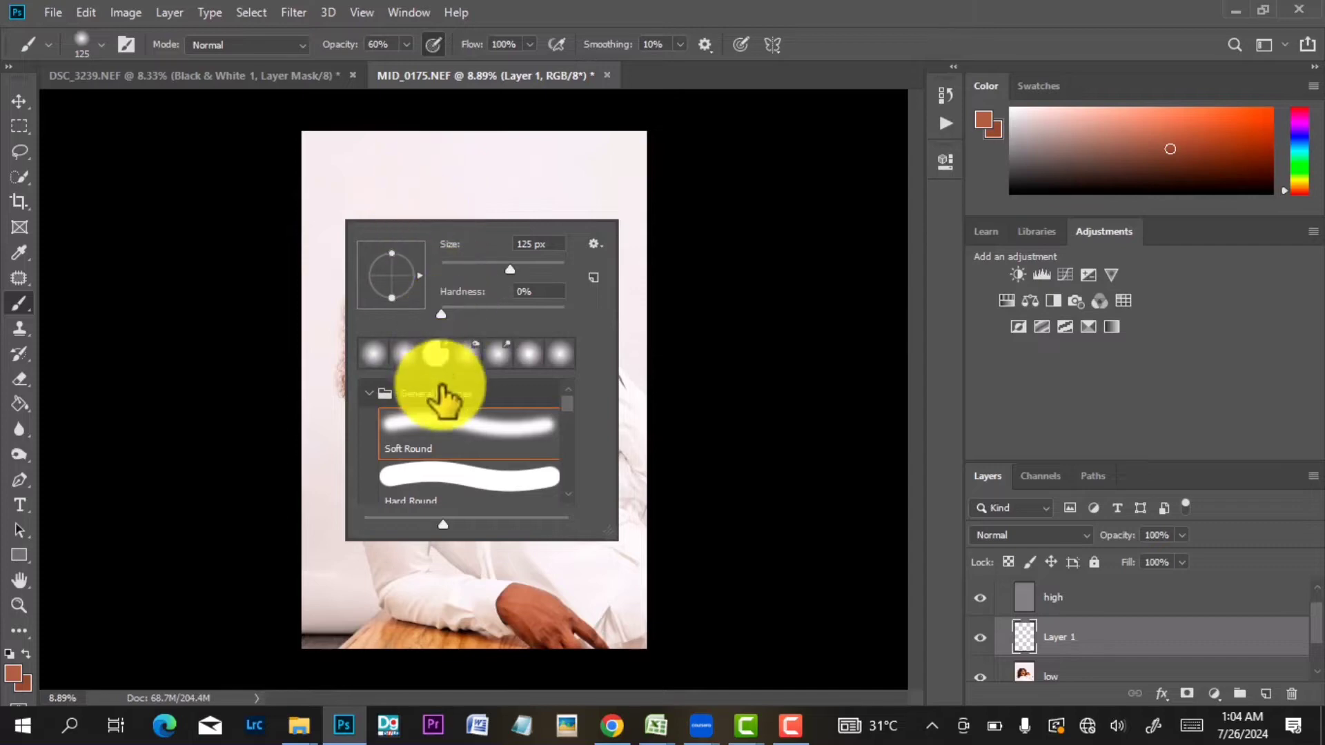
mouse_move(441, 315)
mouse_down()
mouse_move(455, 315)
mouse_move(427, 319)
mouse_up()
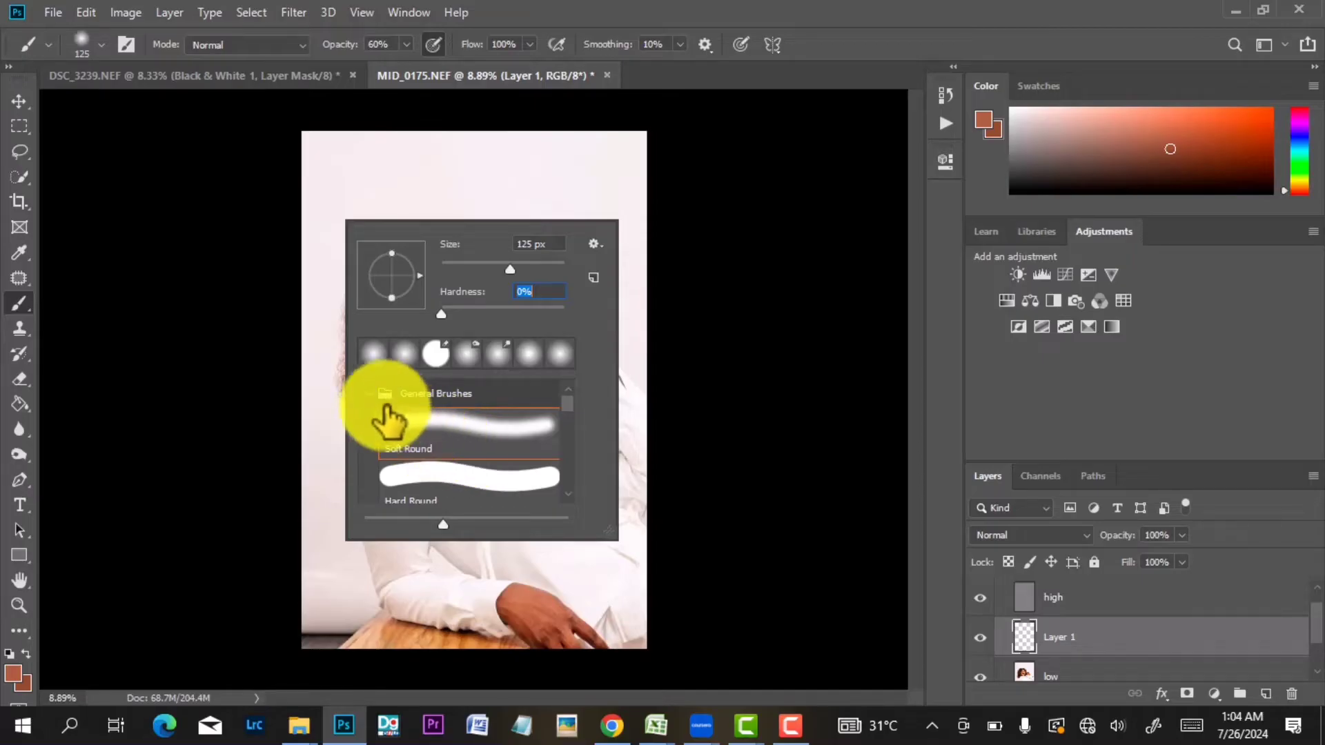
key(Return)
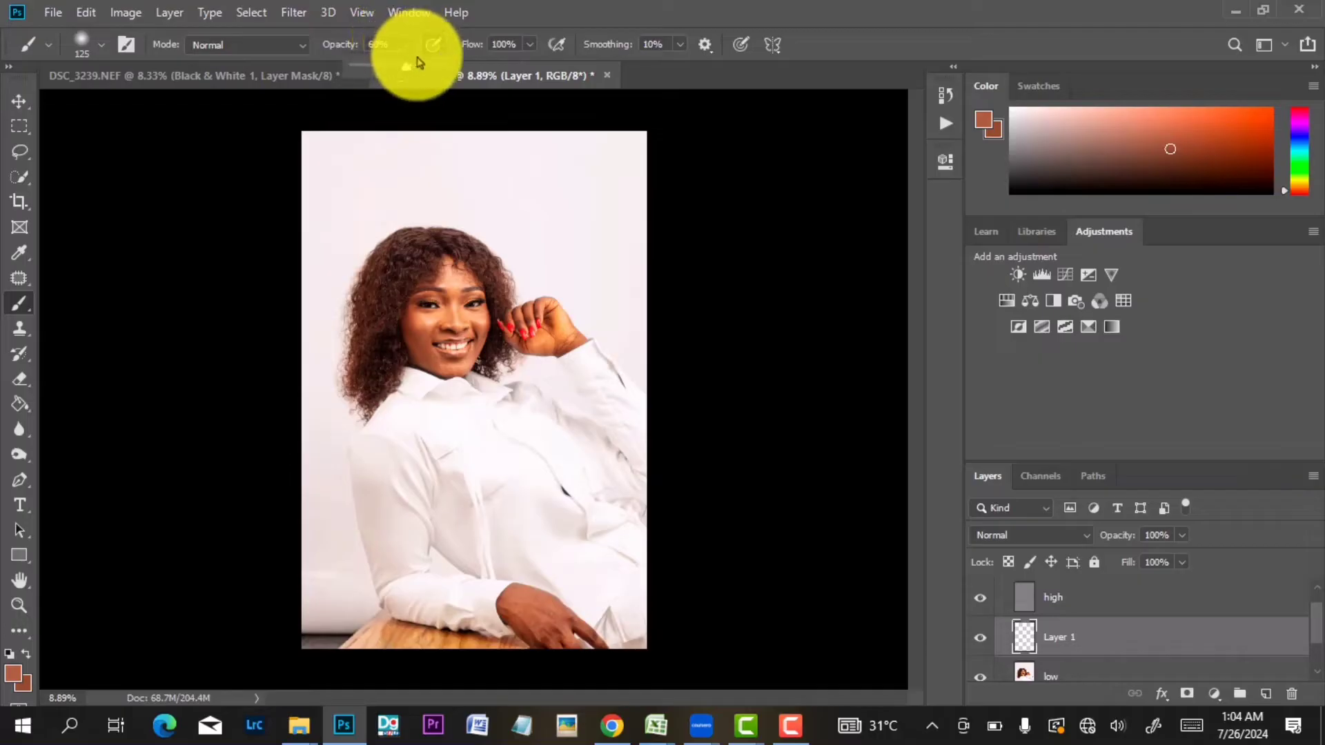
Set the brush opacity to 100% and its flow to 3%.
drag(407, 46, 440, 72)
click(529, 45)
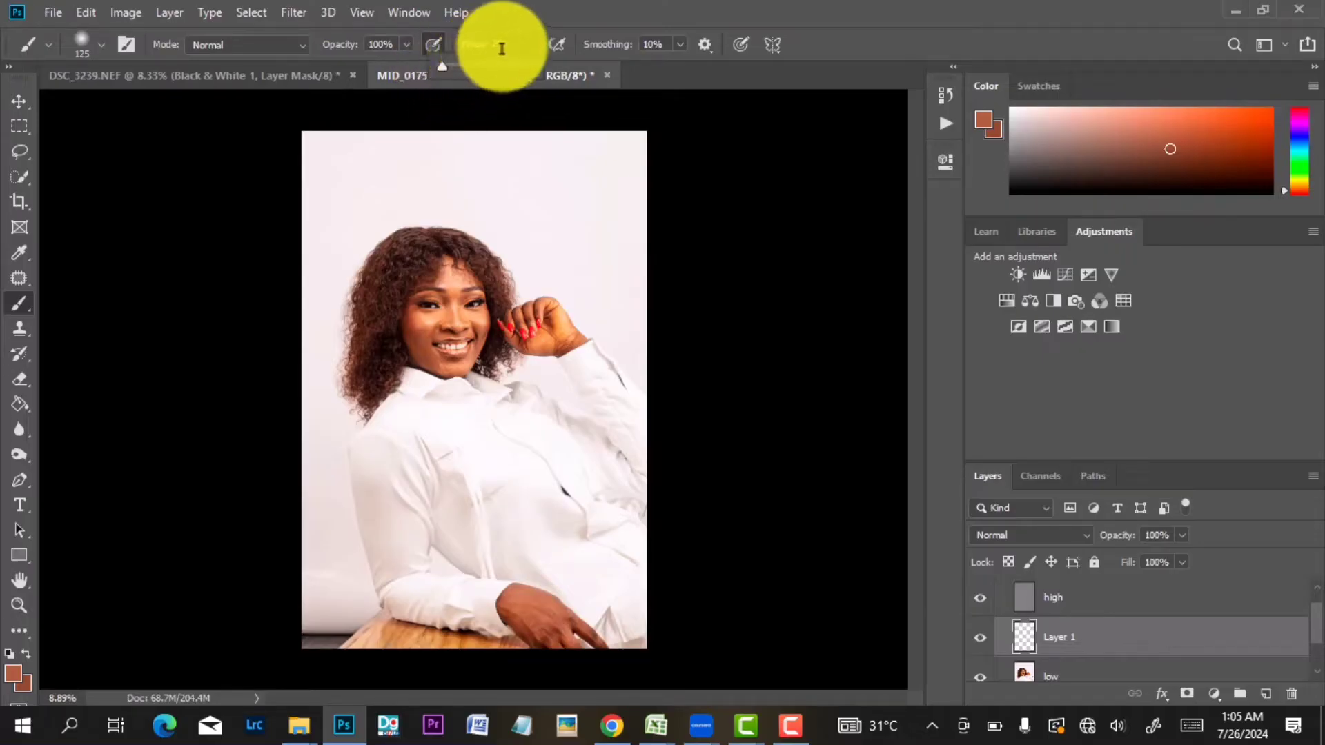
drag(510, 43, 487, 44)
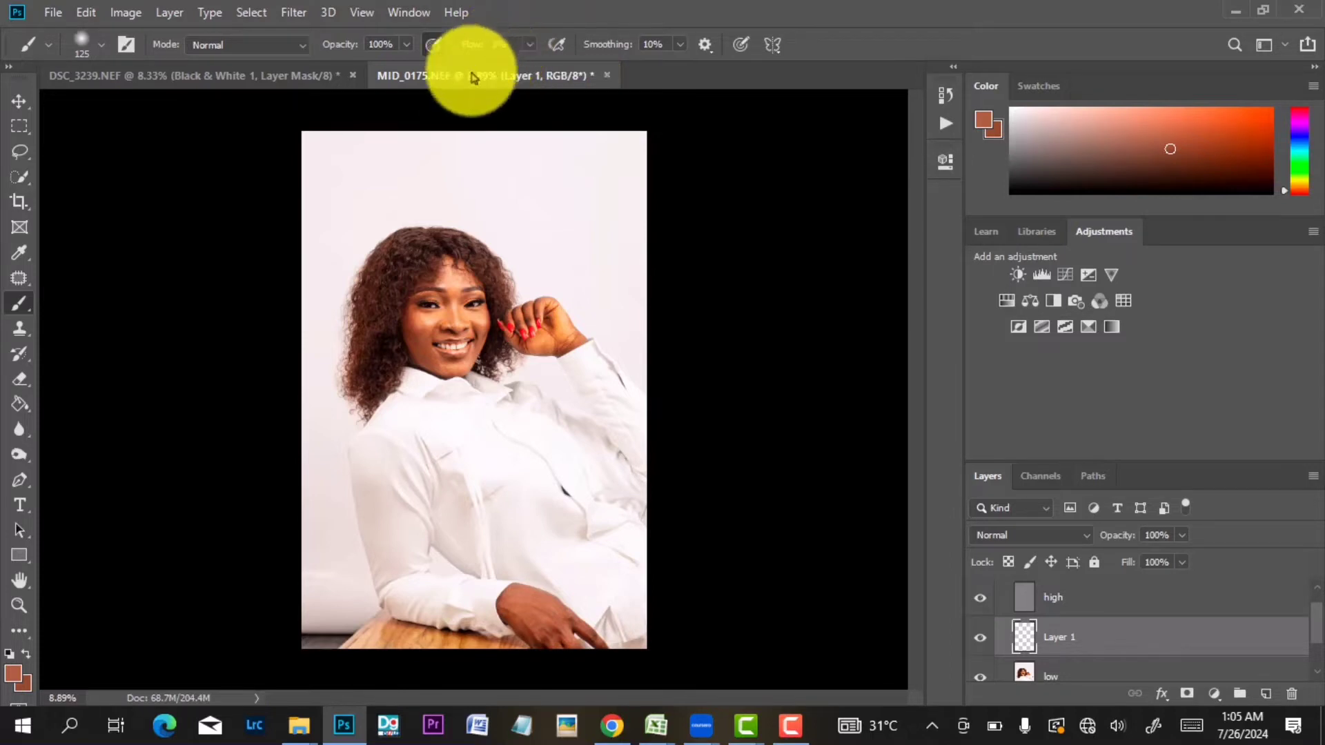
Switch to the Eyedropper tool and set its sample size to 5 by 5 Average.
scroll(443, 319, up, 3)
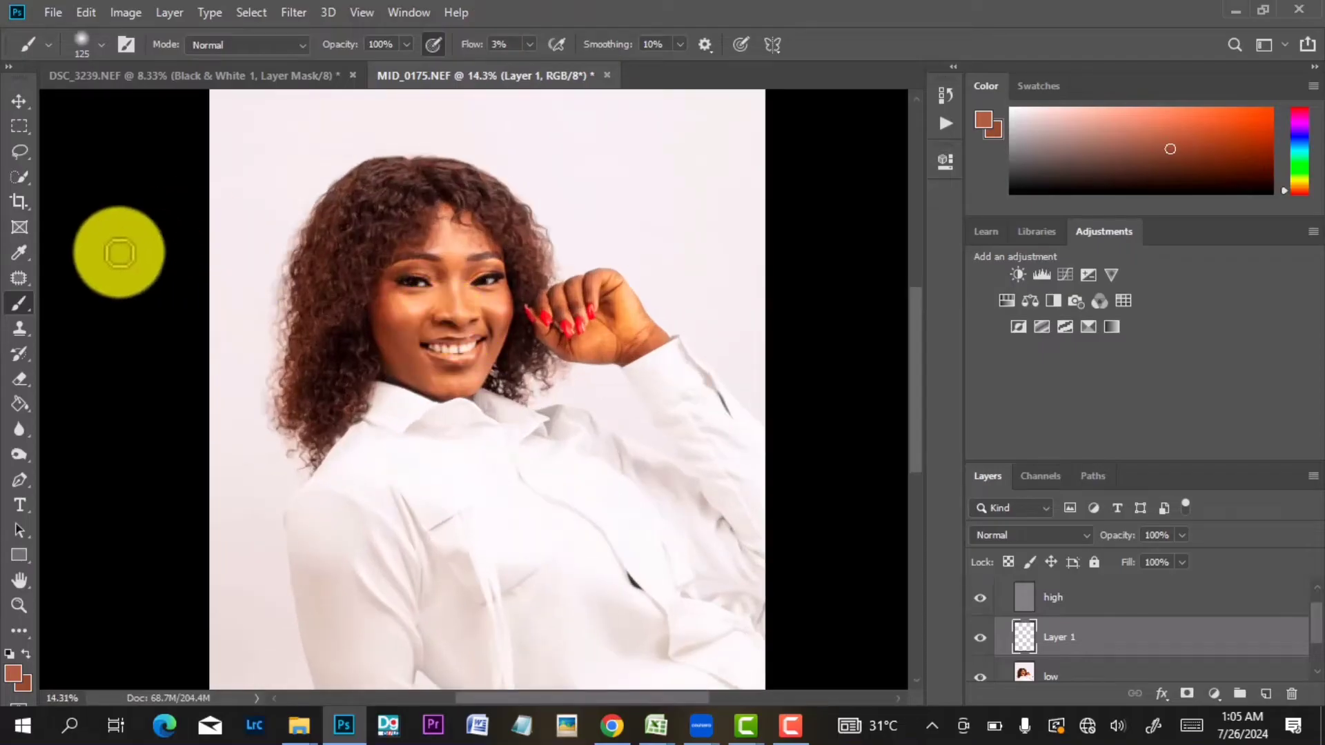
click(22, 255)
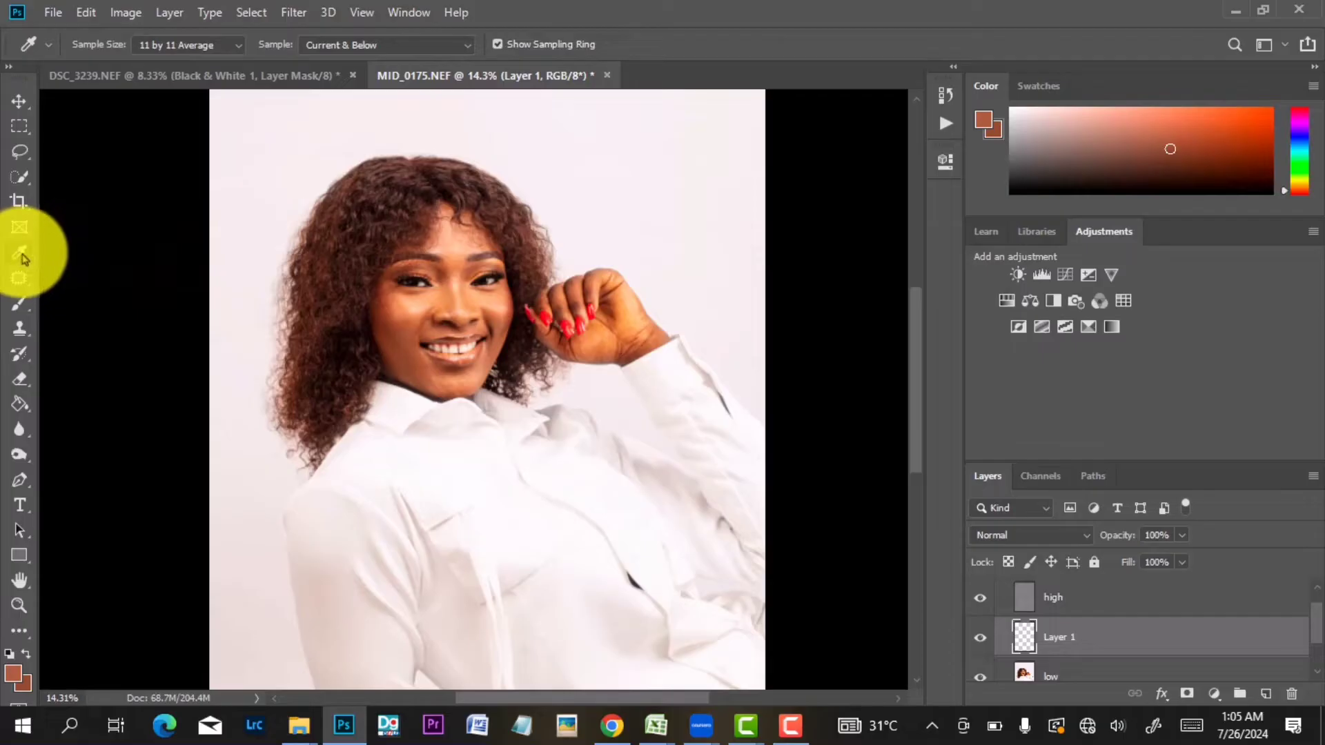
right_click(24, 257)
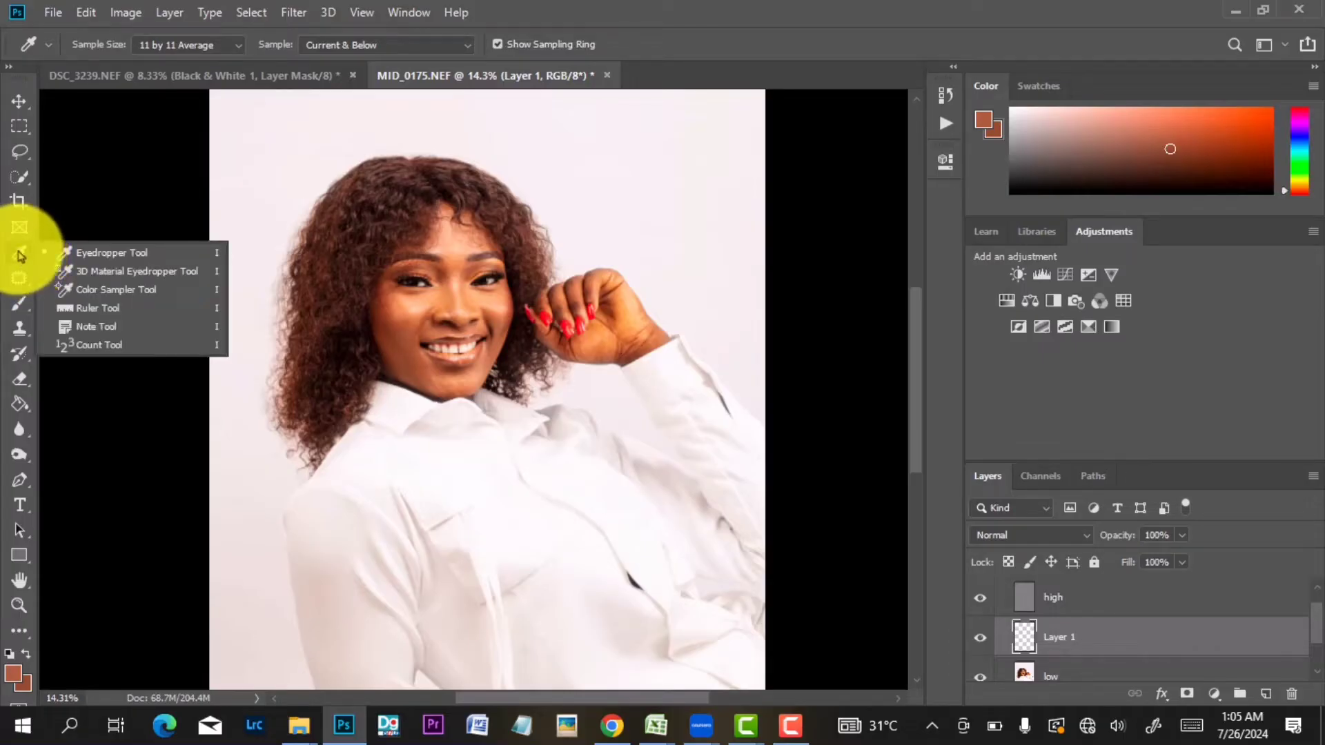
click(19, 256)
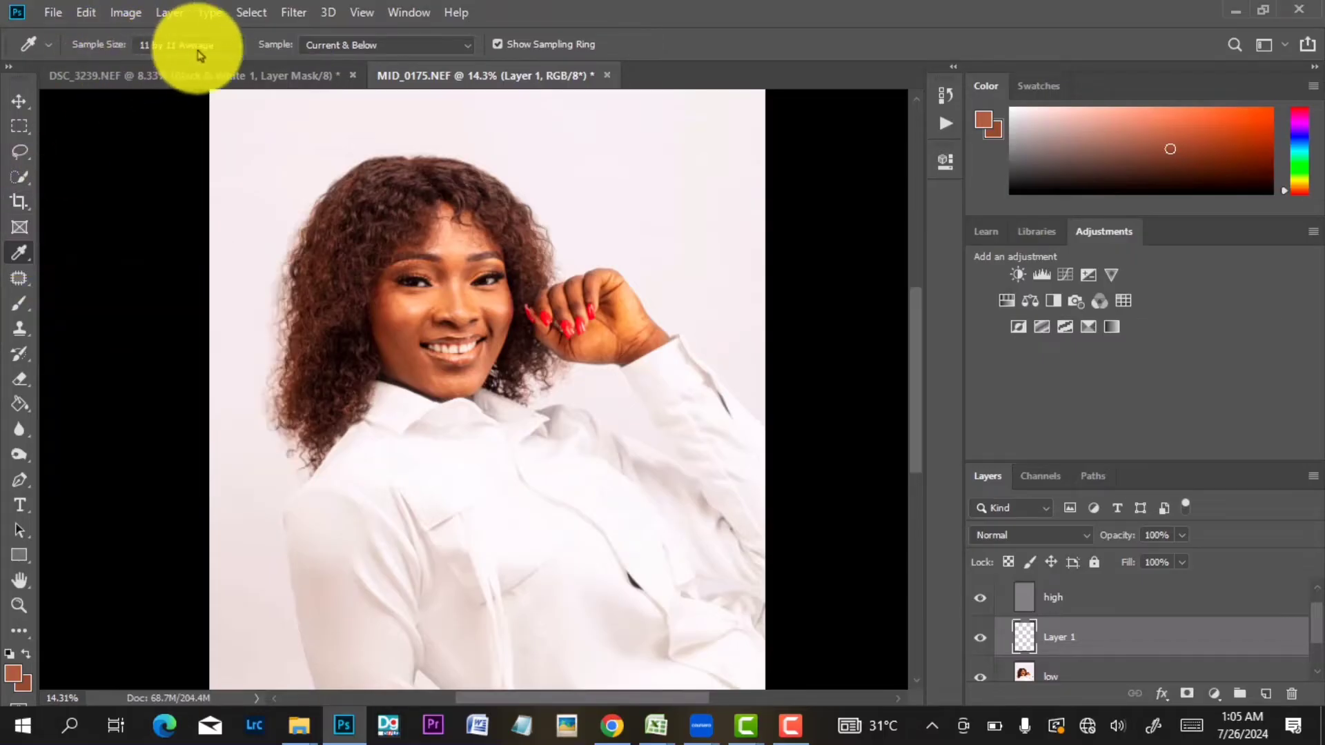
click(230, 45)
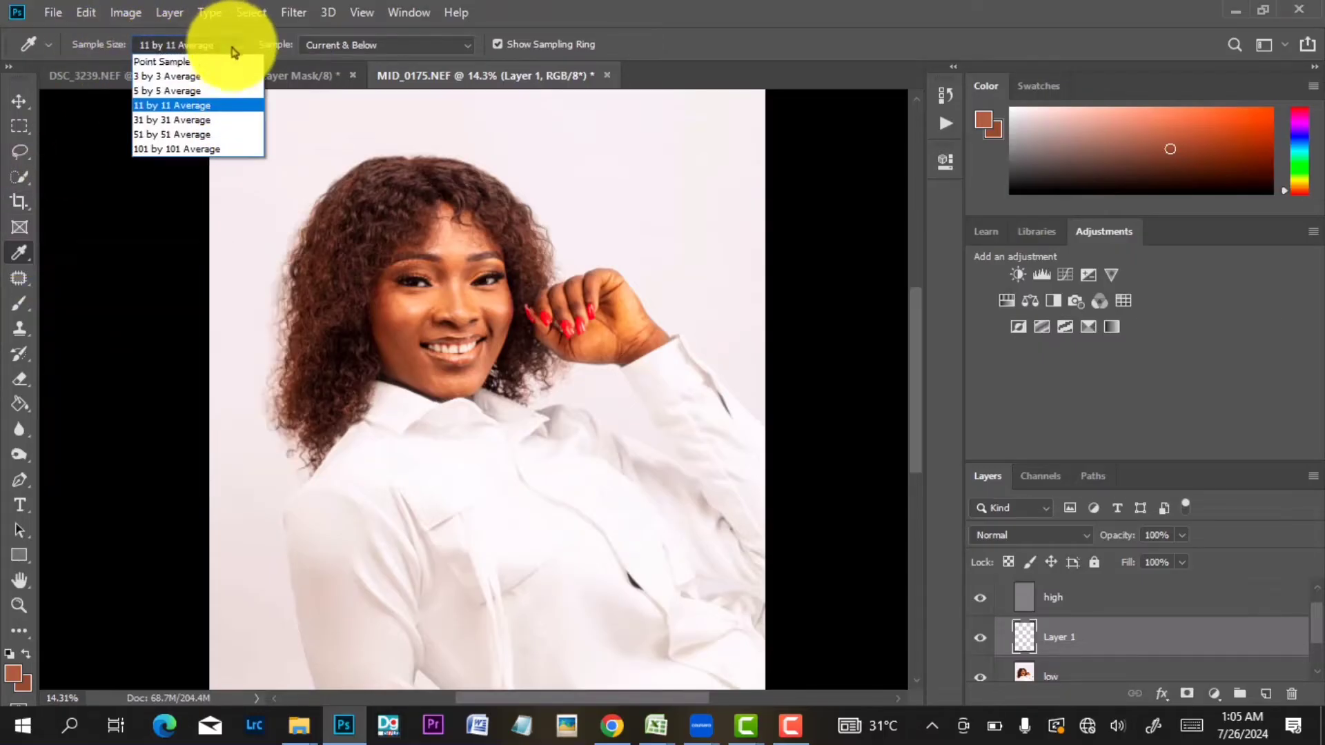
click(185, 92)
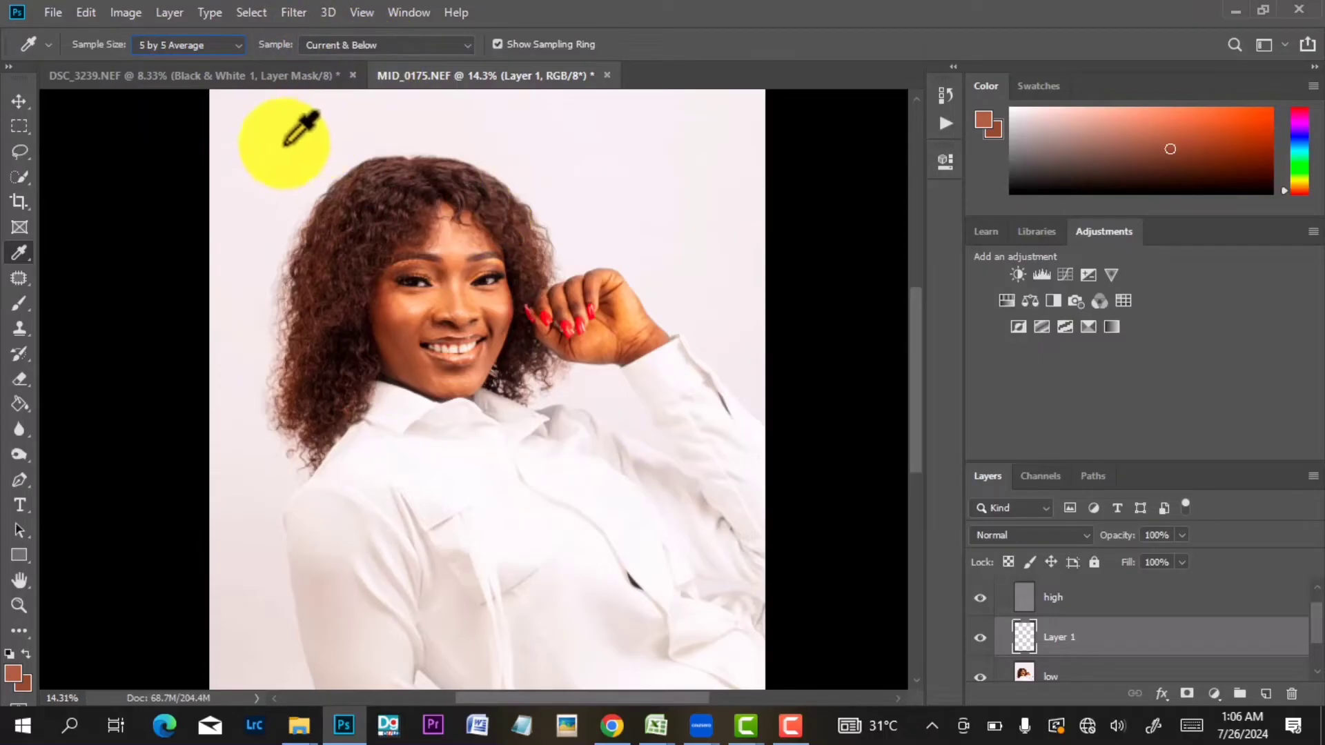
Sample the light backdrop beside the hair as the background colour and return to the Brush tool.
alt+click(166, 184)
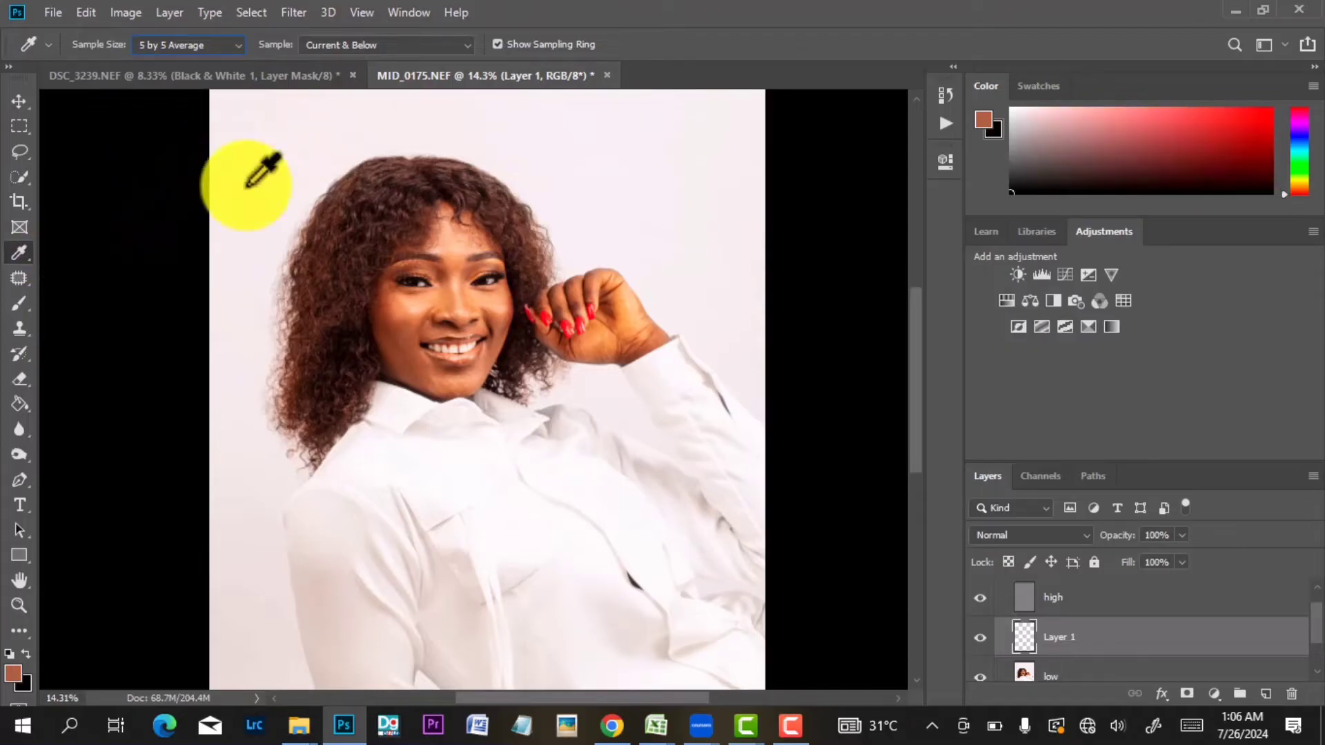
alt+click(283, 169)
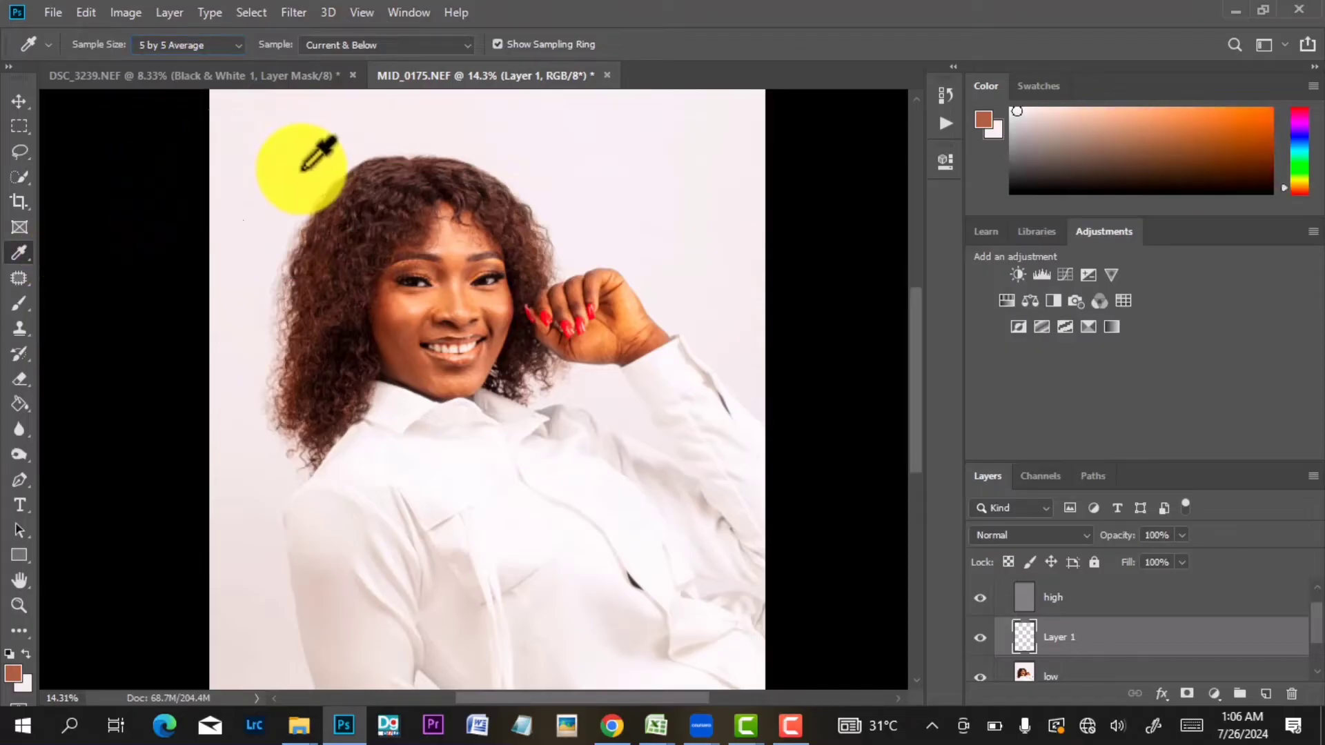
click(19, 303)
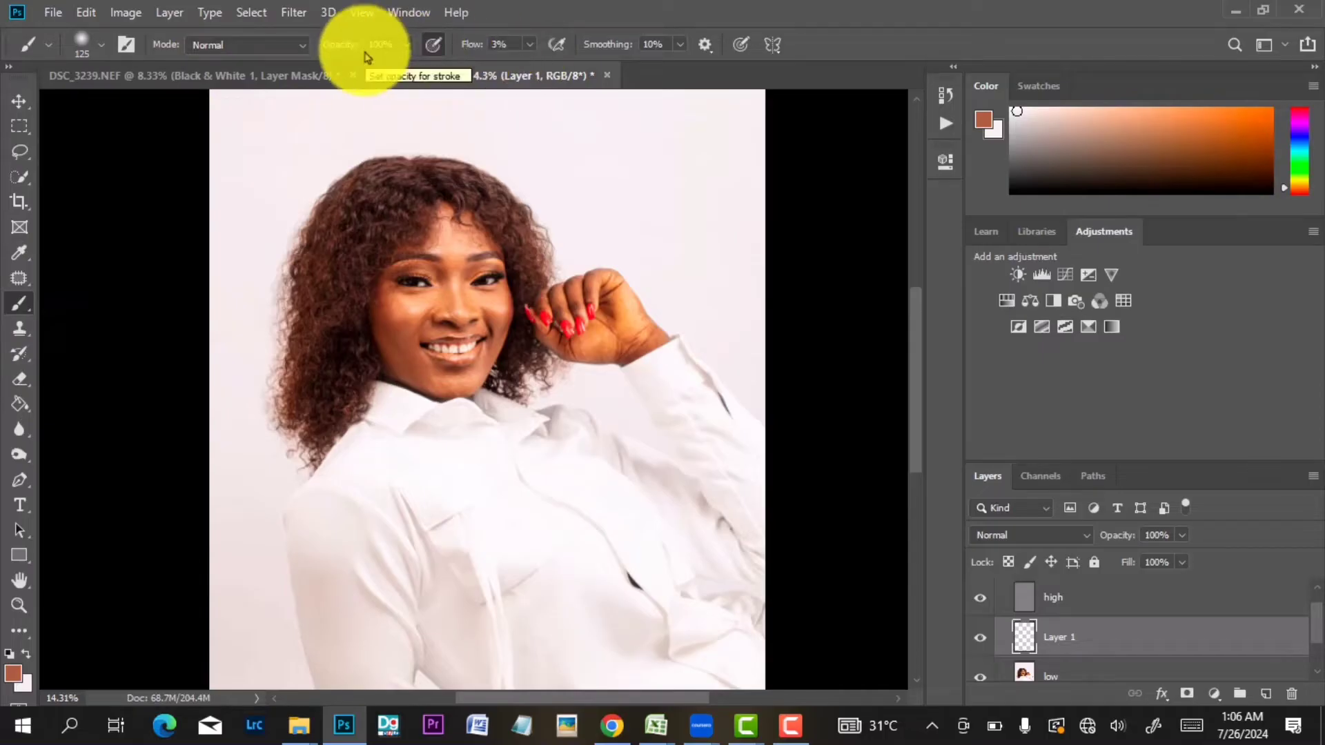
Examine the light and dark areas of skin on the face and hand, both up close and in the full portrait.
scroll(437, 260, up, 5)
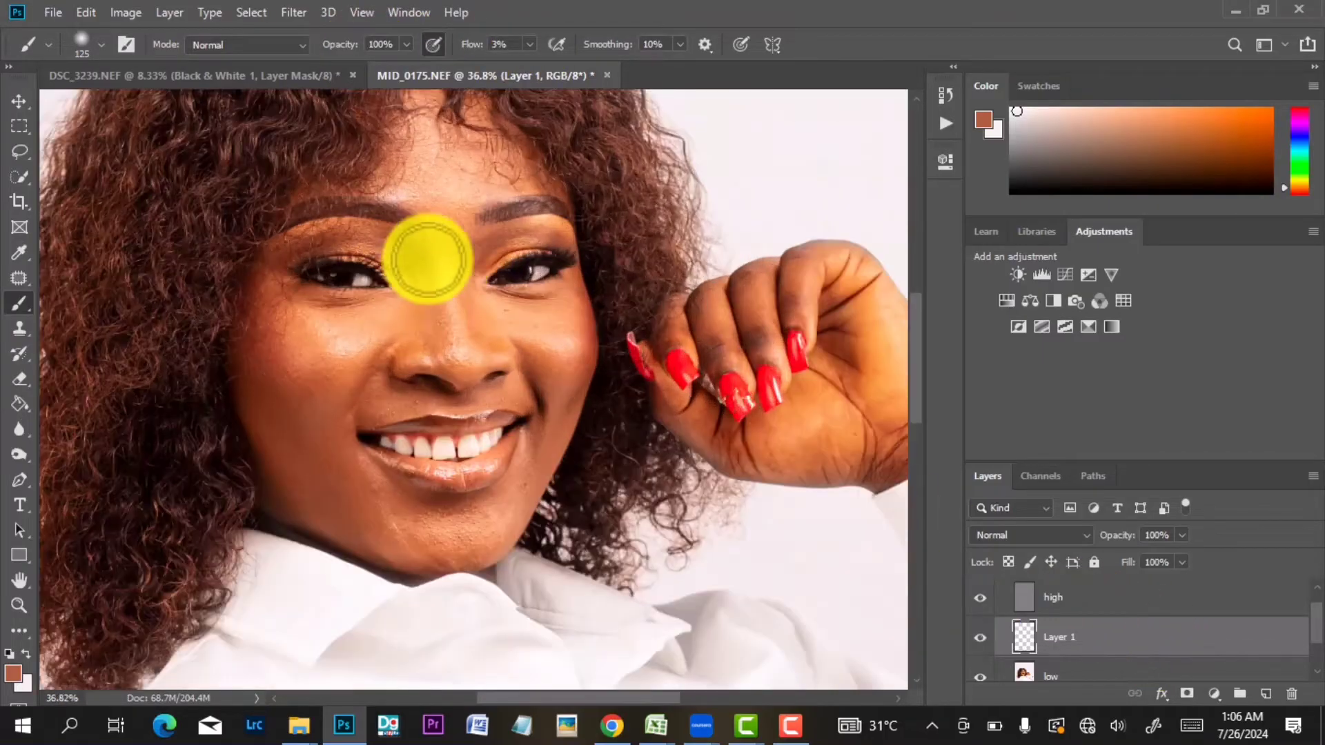
scroll(444, 355, down, 3)
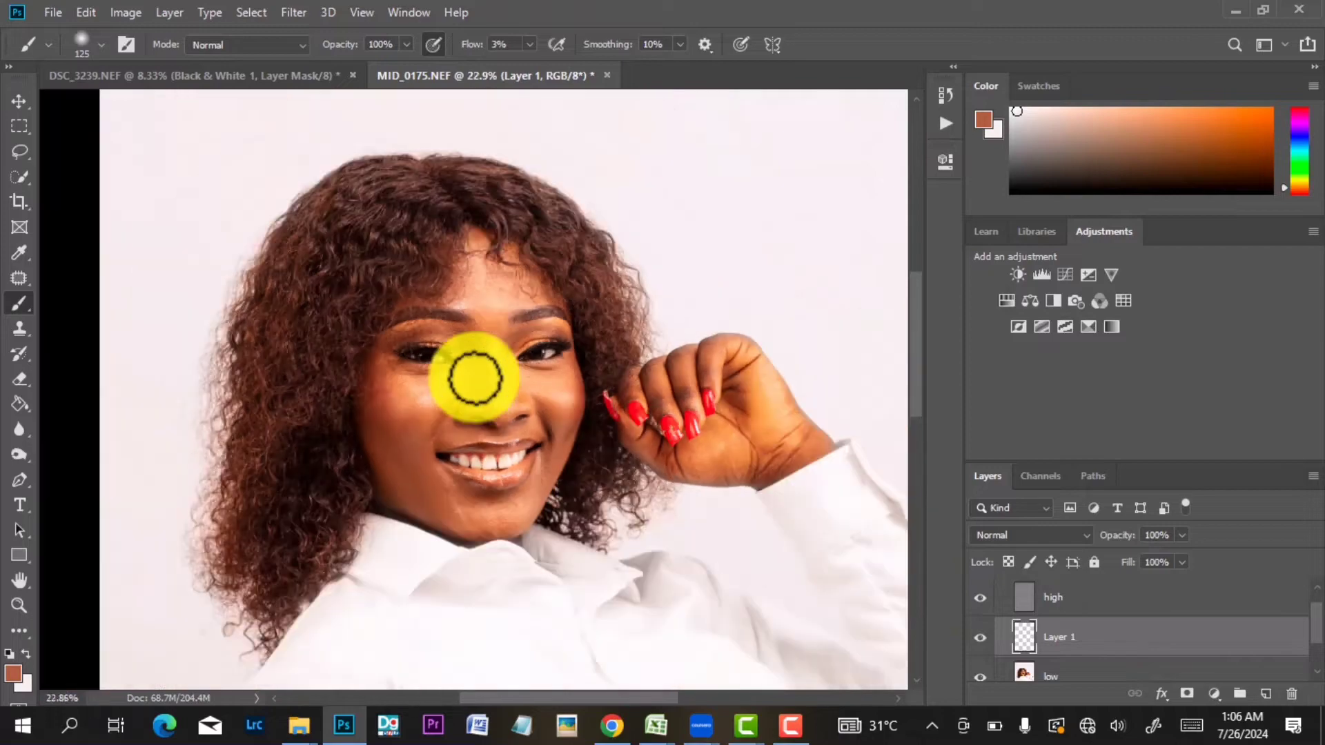
scroll(475, 378, up, 2)
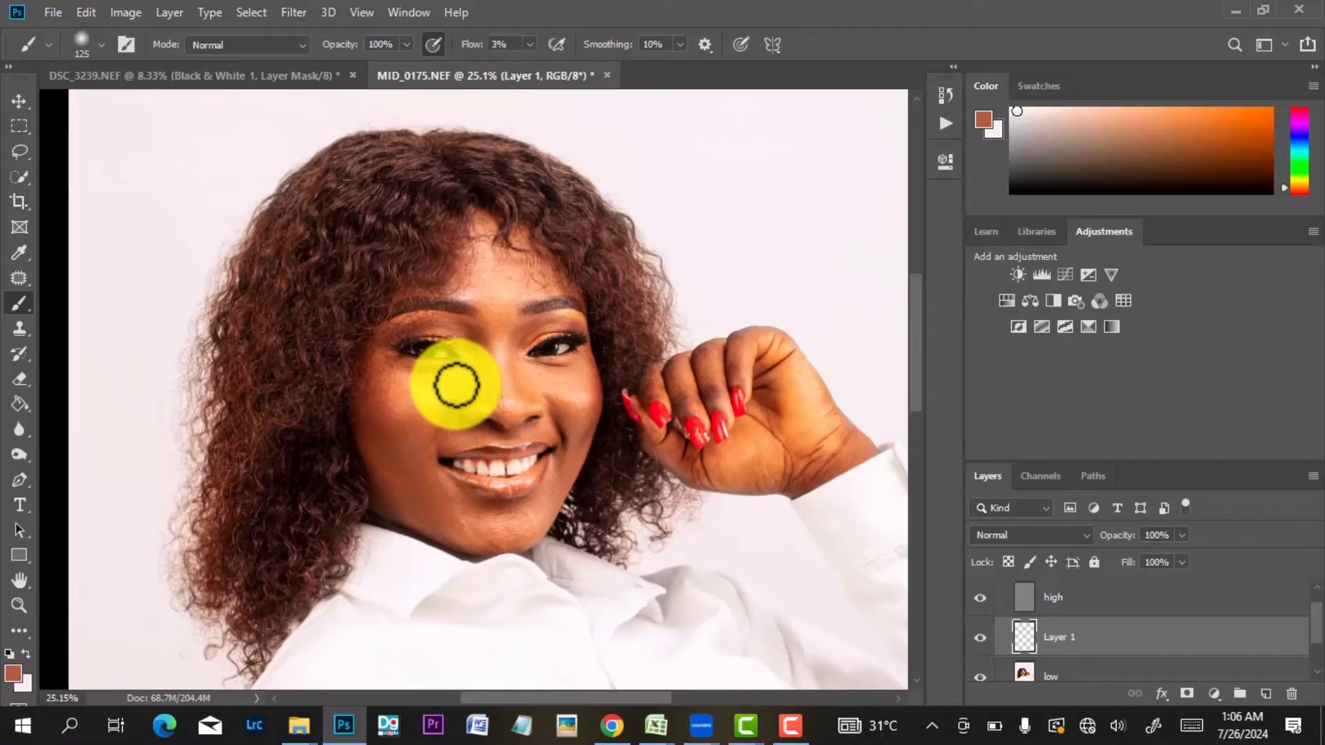
scroll(536, 338, down, 3)
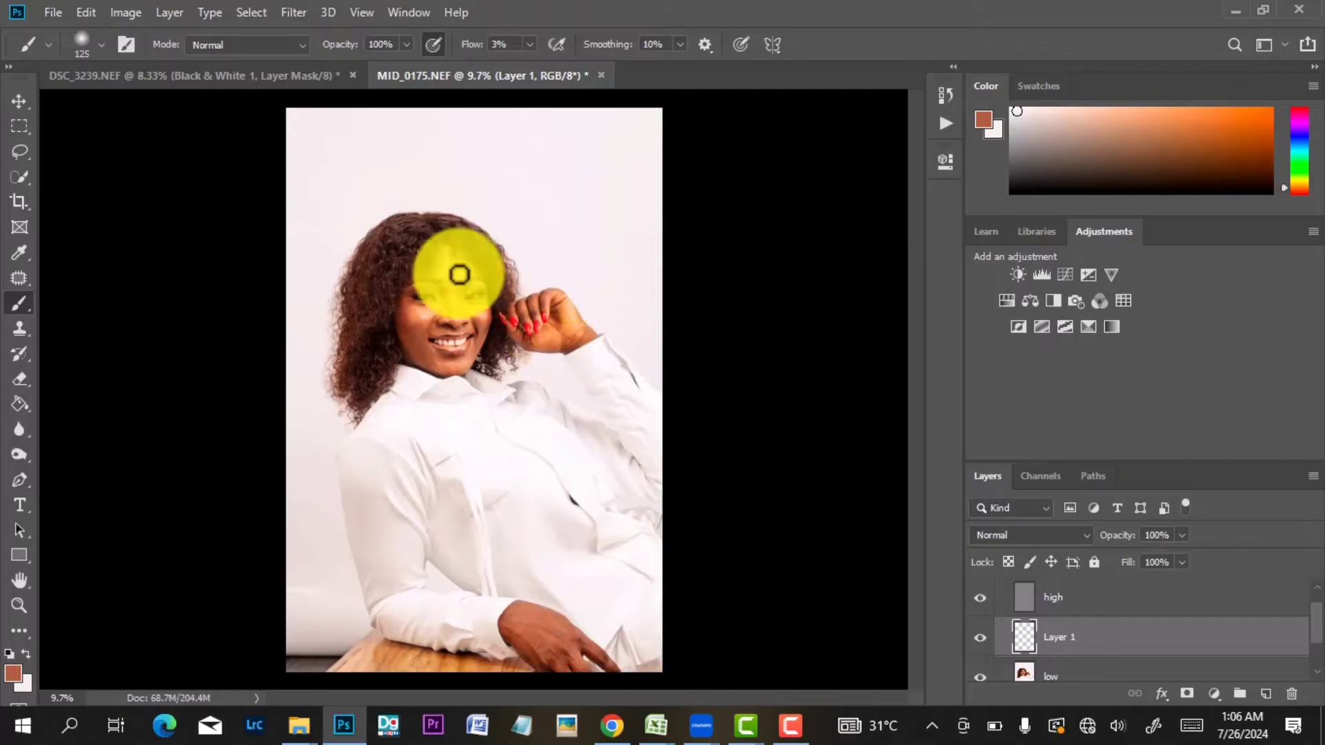
scroll(407, 307, up, 4)
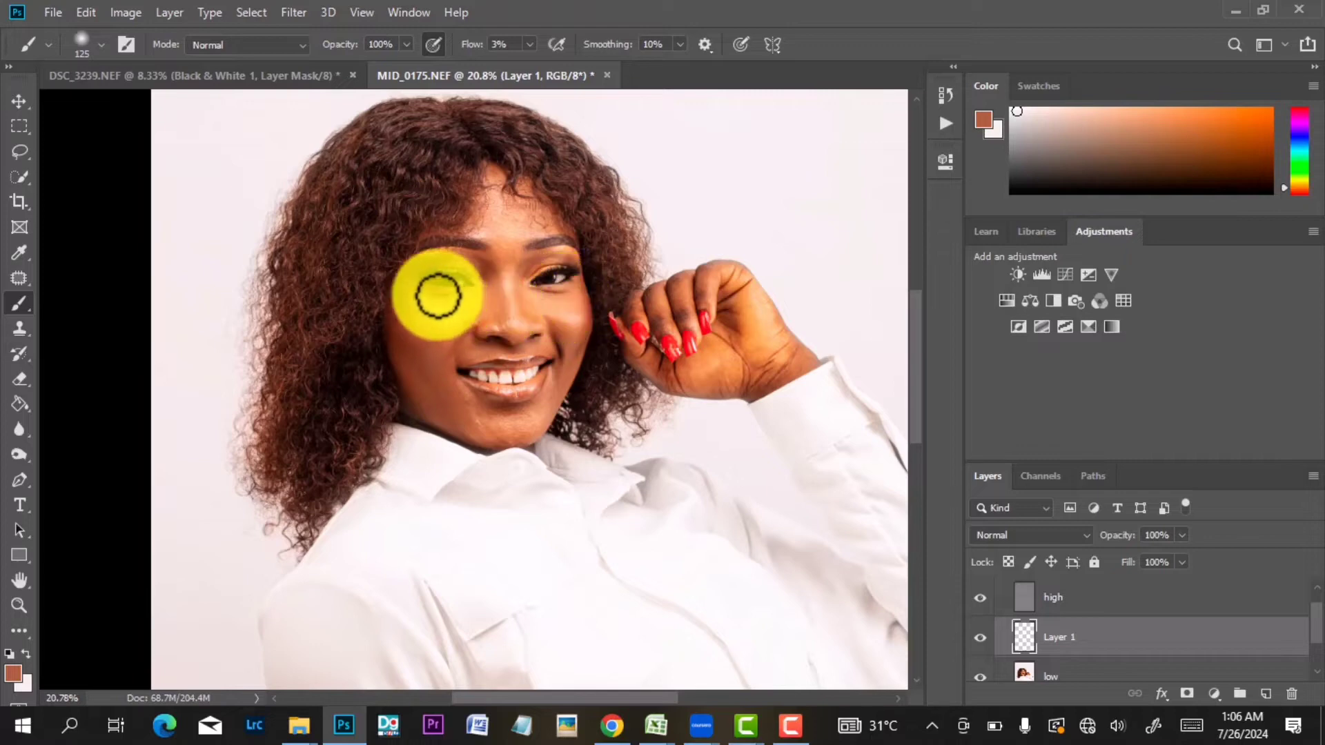
scroll(507, 276, down, 1)
scroll(507, 276, down, 1)
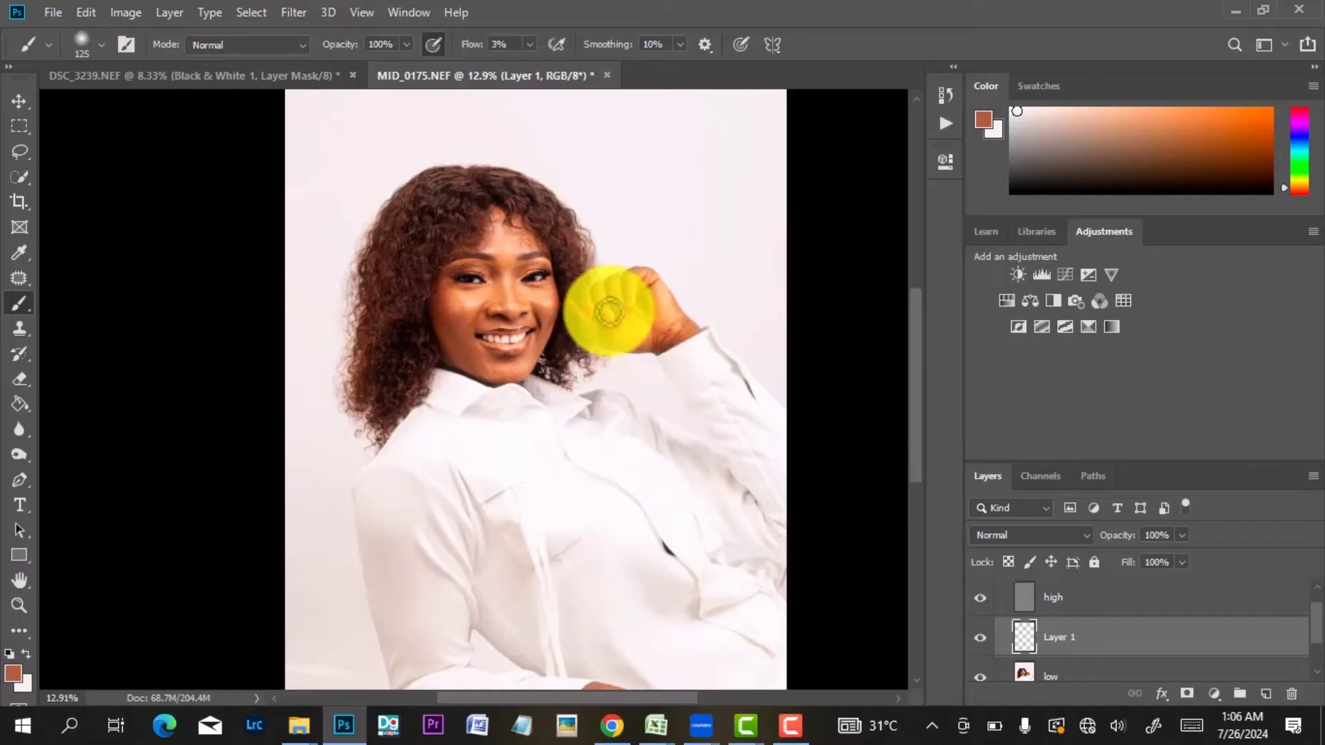
scroll(605, 307, down, 1)
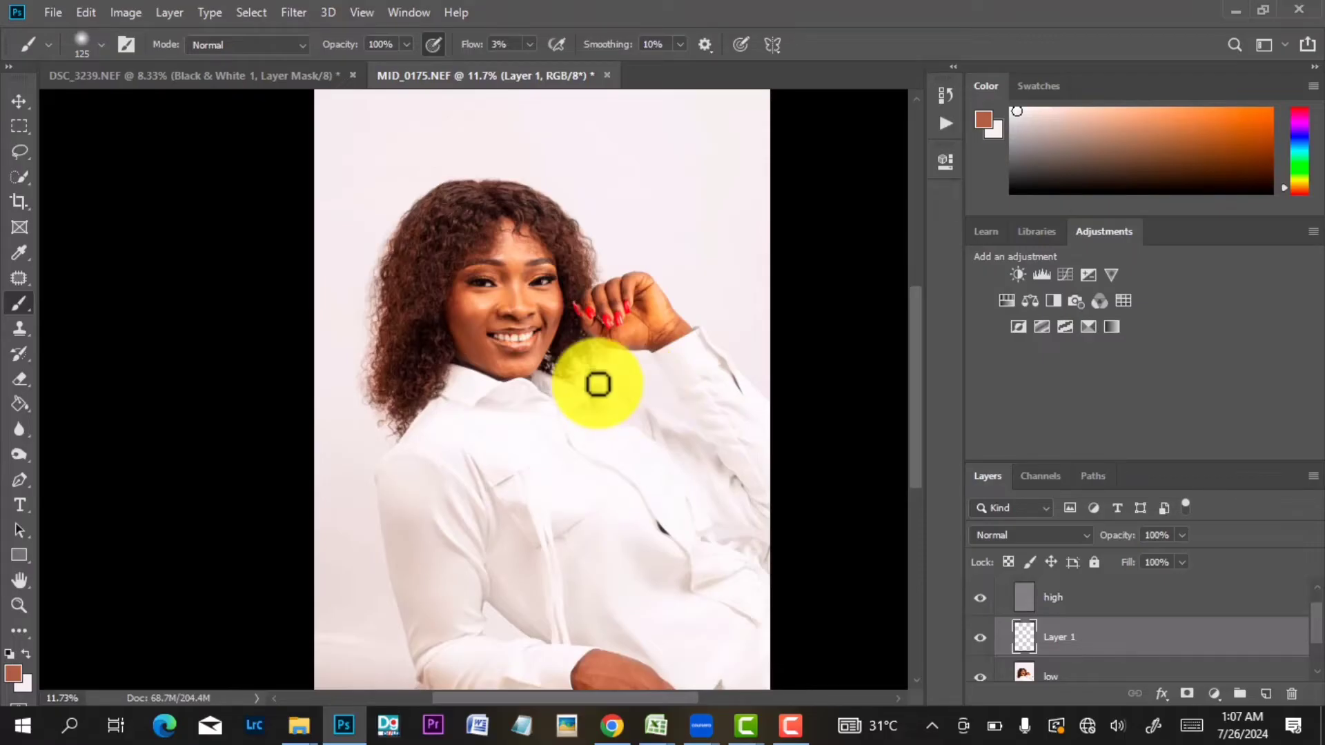
scroll(597, 384, down, 1)
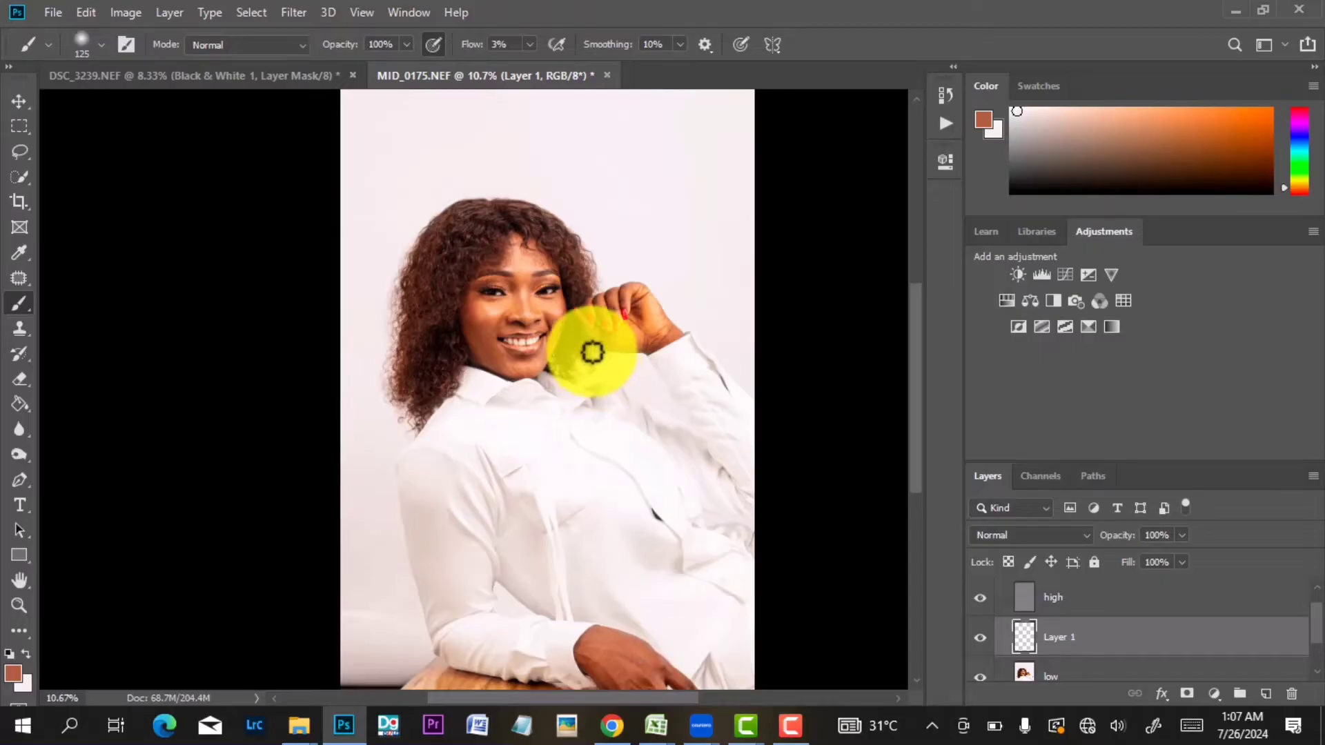
scroll(592, 353, down, 1)
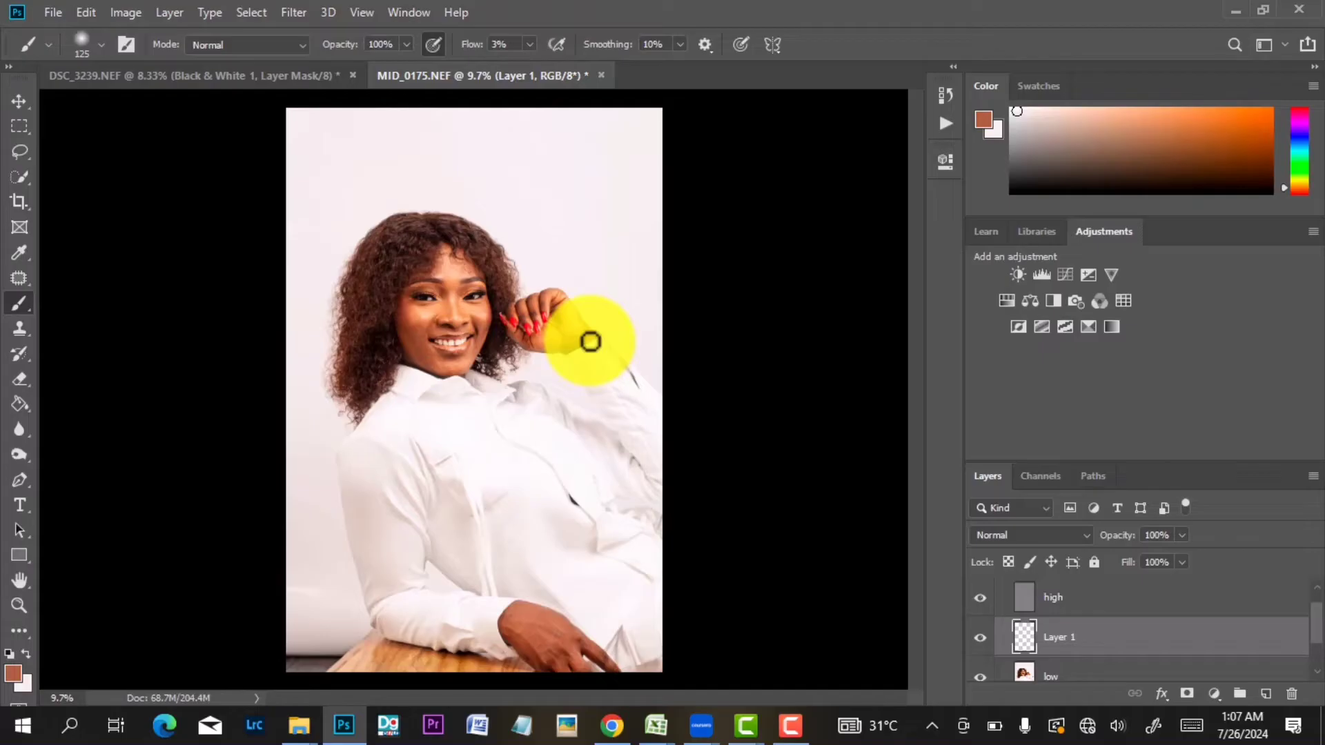
scroll(580, 322, down, 1)
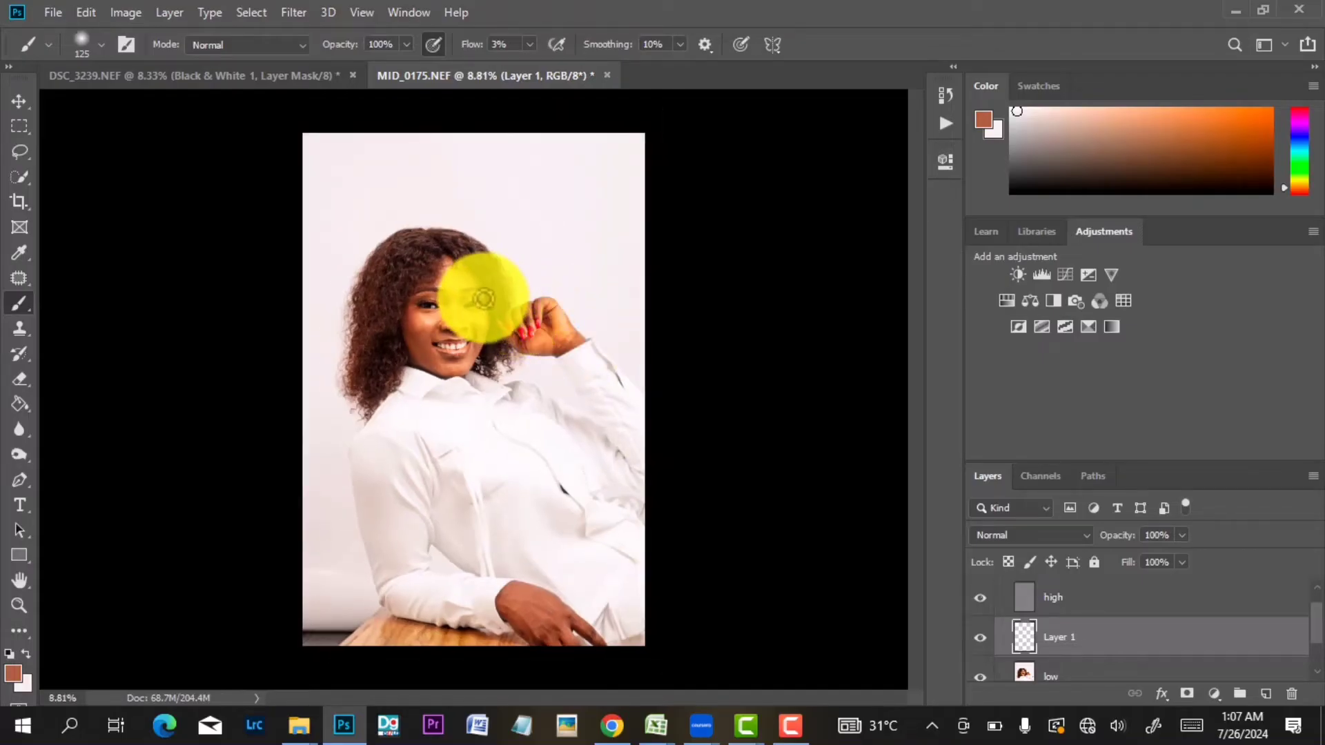
scroll(483, 298, up, 10)
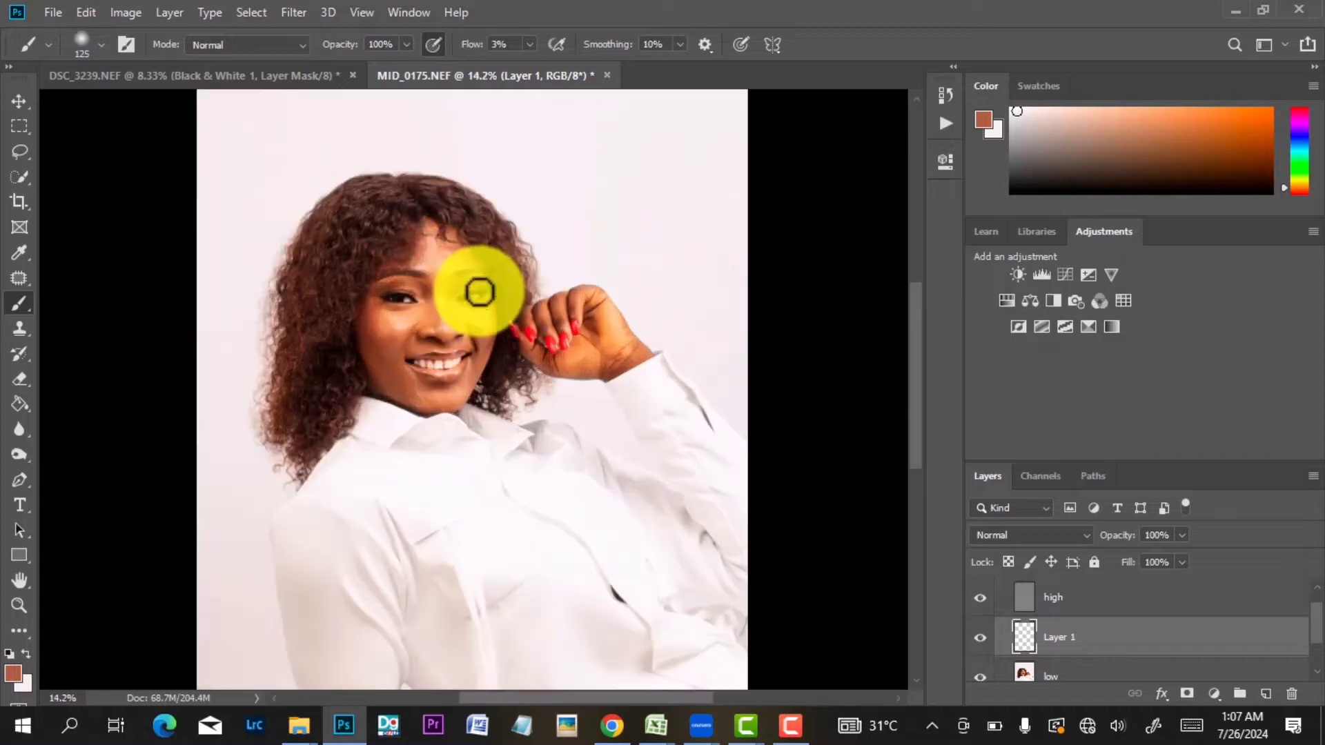
scroll(478, 290, up, 3)
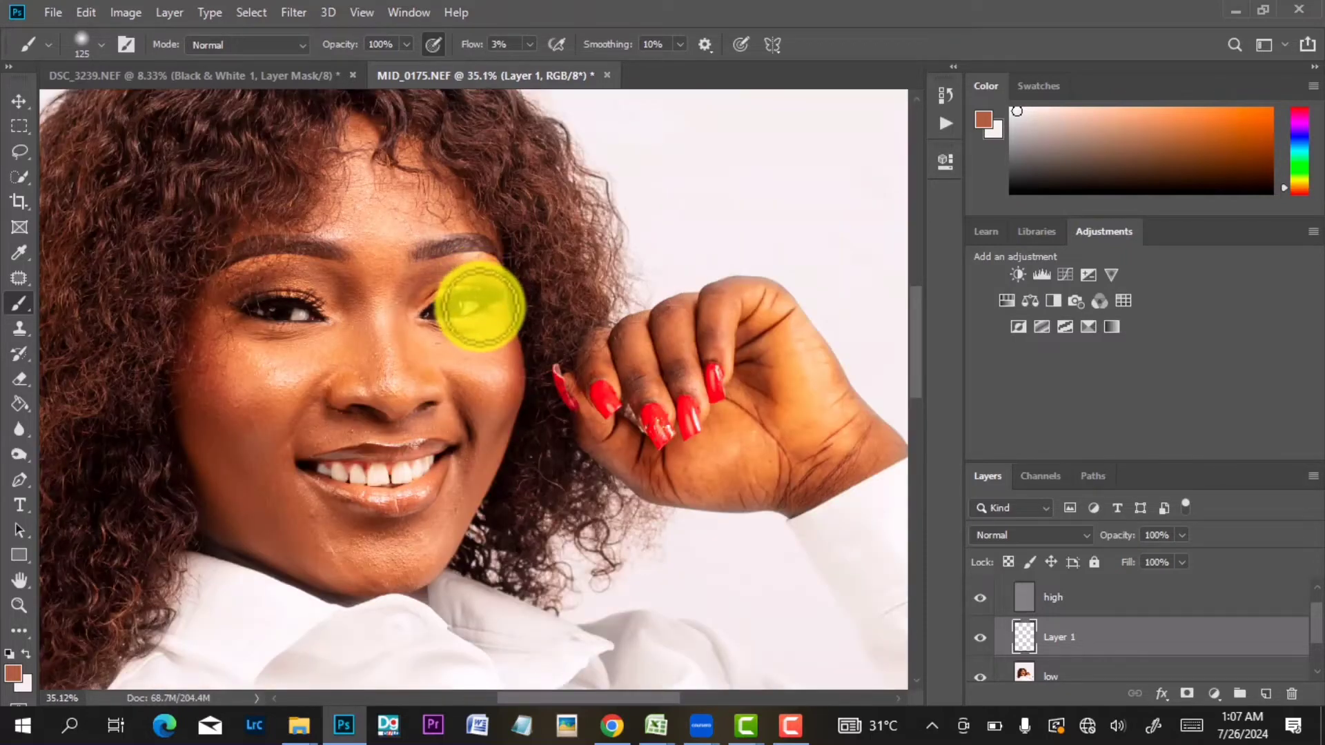
scroll(479, 291, down, 10)
scroll(488, 309, down, 3)
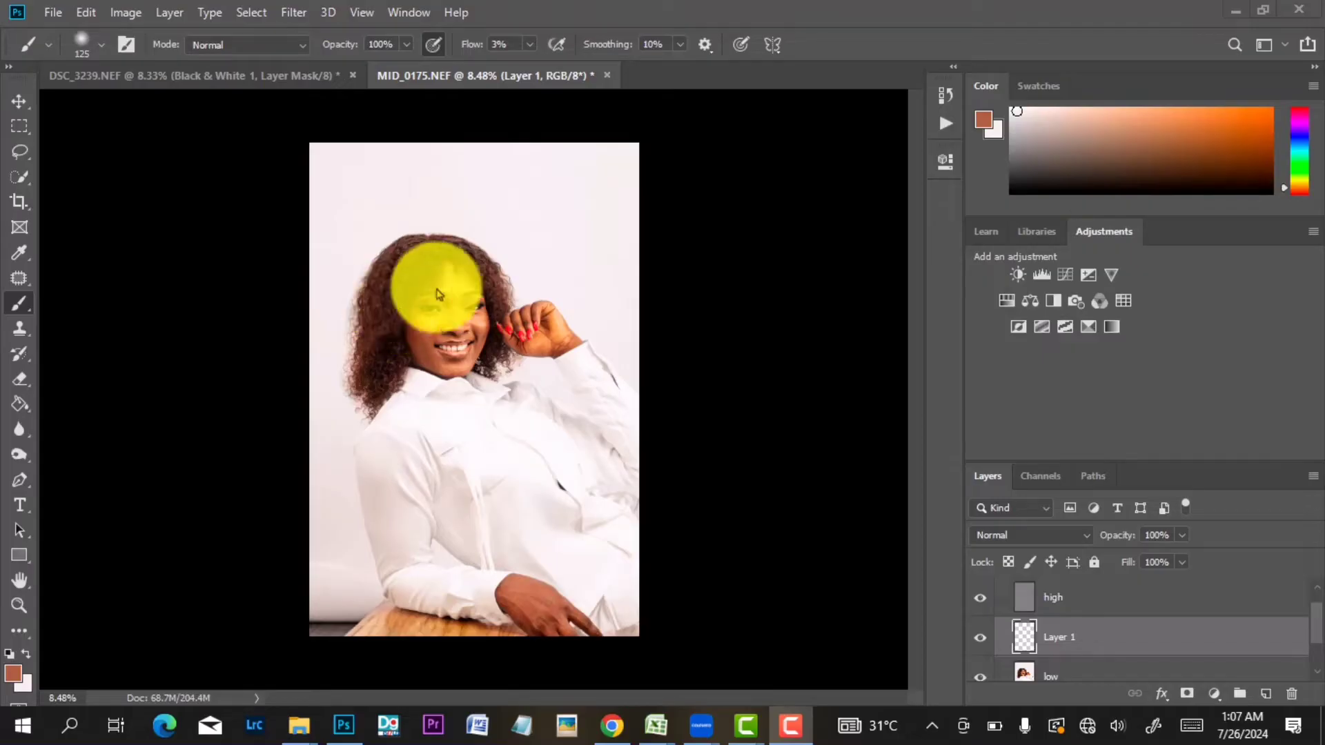
scroll(440, 308, up, 5)
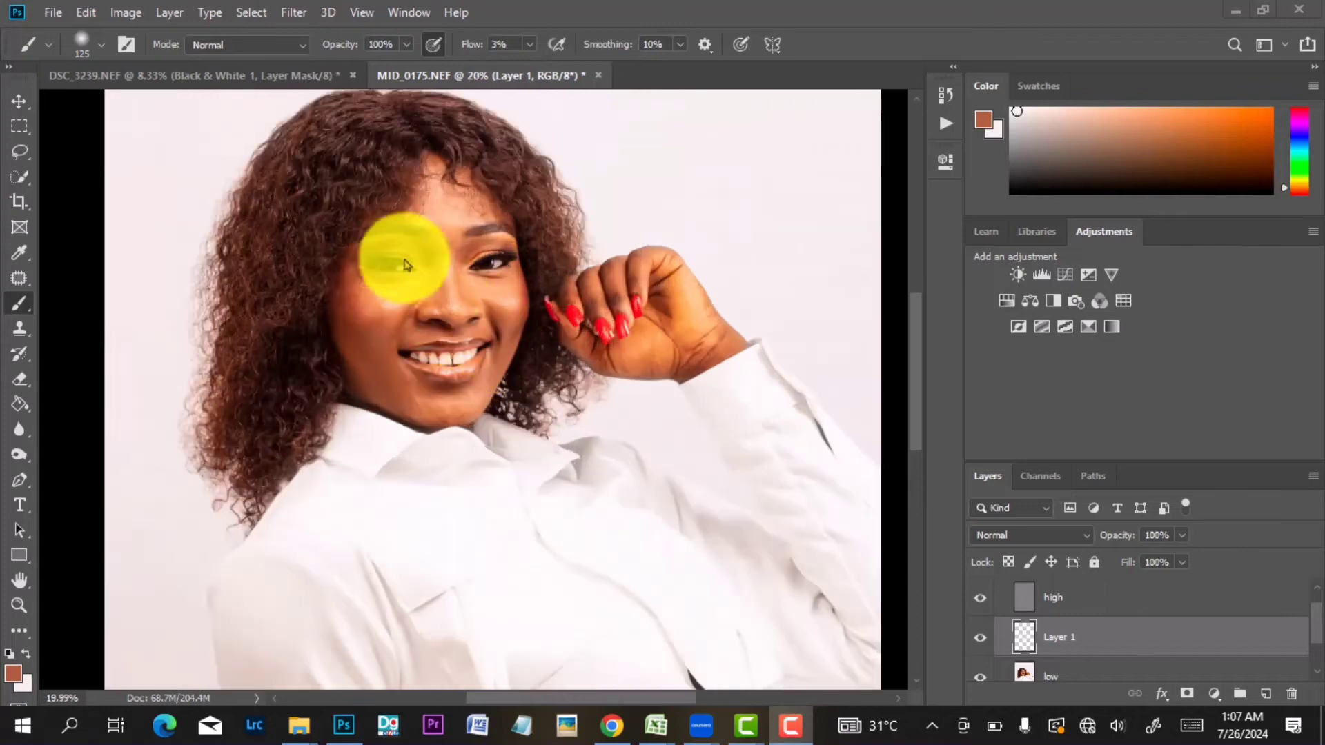
Sample the light skin tone just below the image-left eye as the foreground colour for the brush.
scroll(438, 275, up, 3)
drag(443, 278, 518, 401)
scroll(420, 360, down, 4)
scroll(422, 398, up, 2)
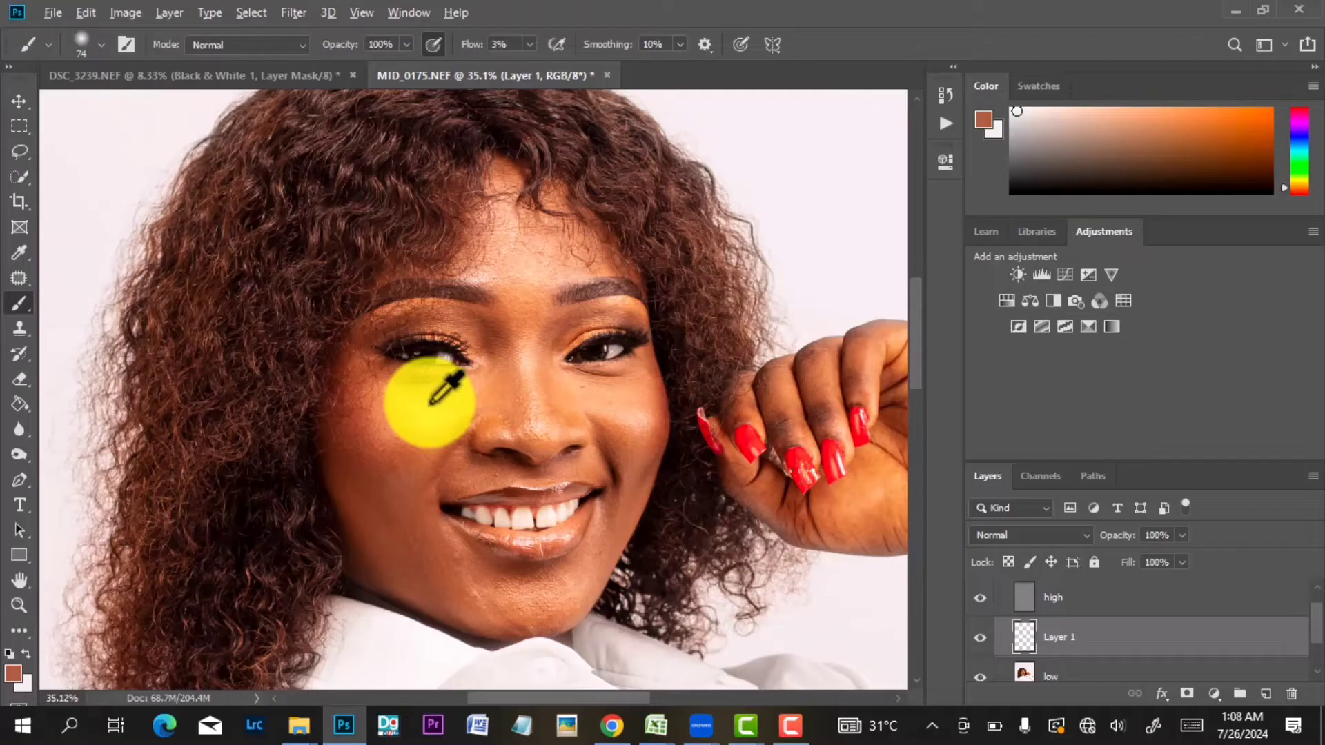
alt+click(431, 402)
key(x)
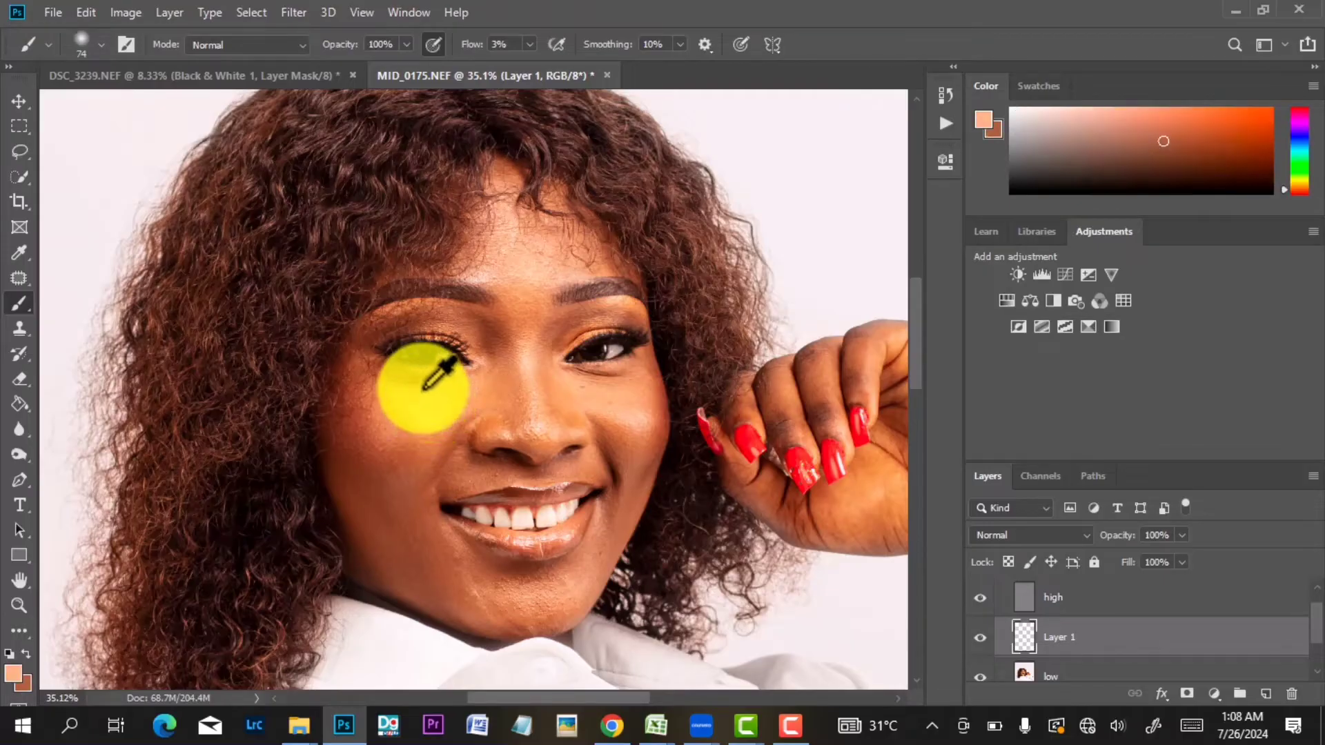
Reduce the brush size to 50 and paint the sampled light tone over the dark skin under the image-left eye.
key(bracketleft)
key(bracketleft)
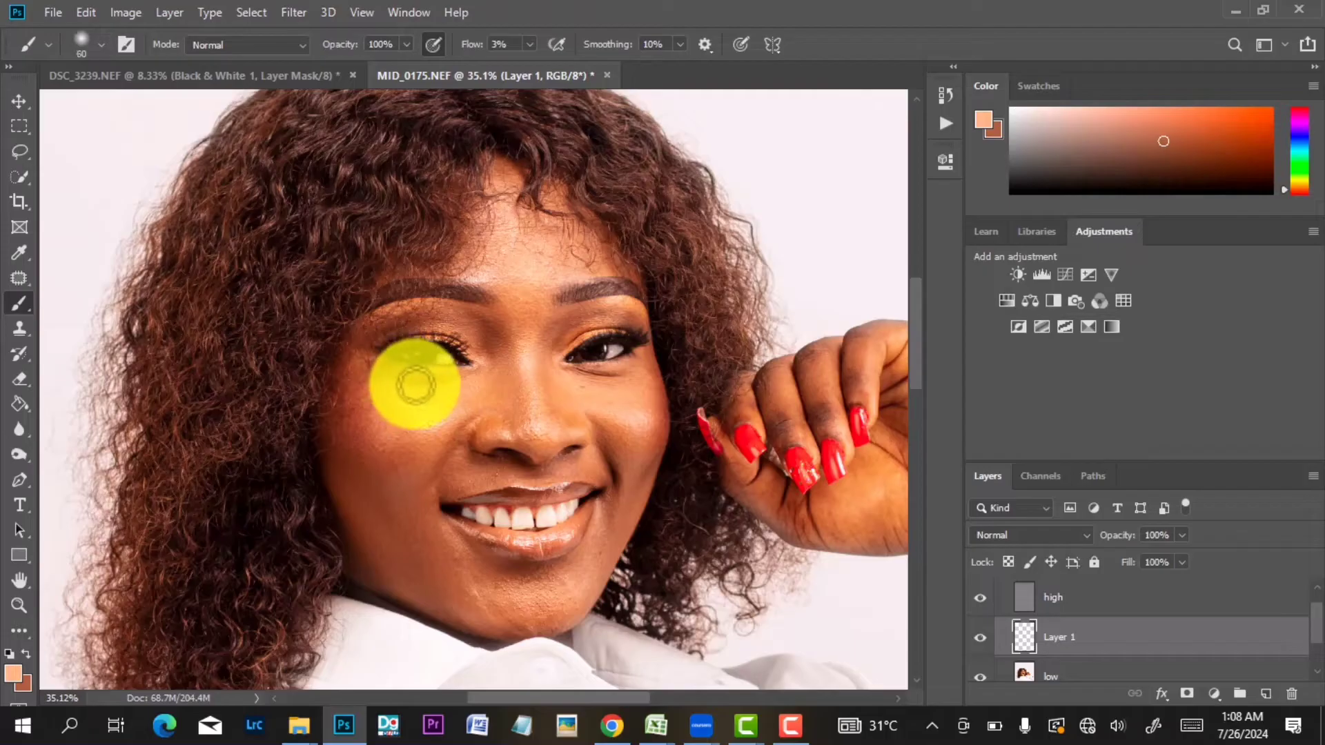
scroll(414, 370, down, 1)
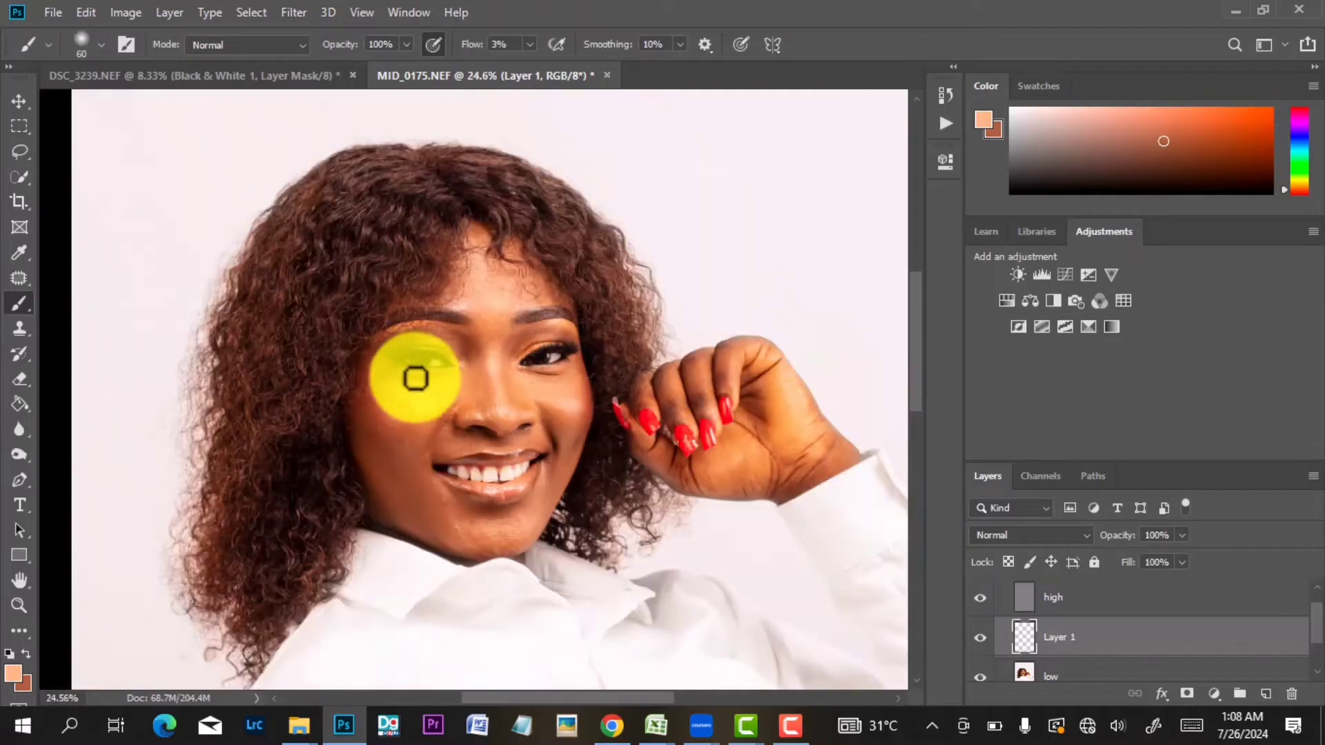
scroll(421, 374, up, 2)
key(bracketleft)
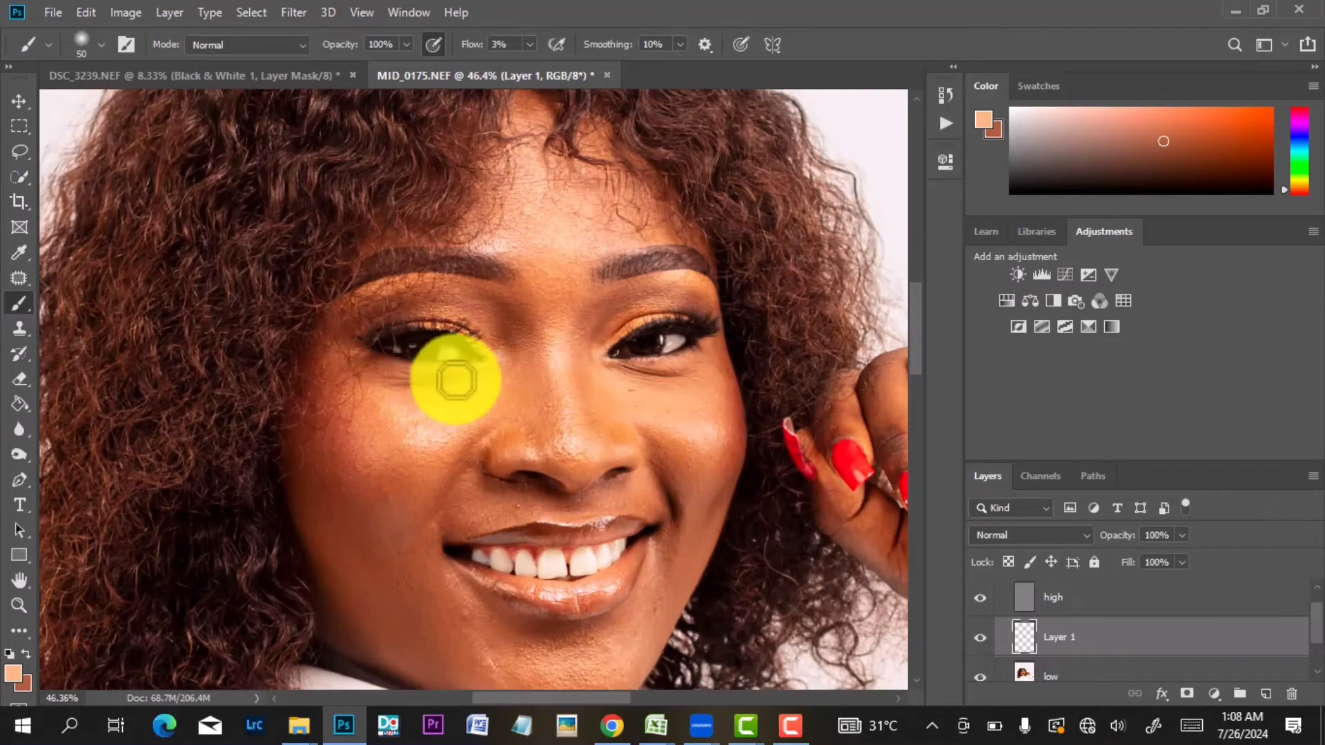
mouse_move(432, 376)
mouse_down()
mouse_move(446, 376)
mouse_move(408, 382)
mouse_move(375, 366)
mouse_move(401, 376)
mouse_up()
Compare the under-eye area with and without Layer 1, both up close and in the wider portrait.
scroll(456, 363, down, 2)
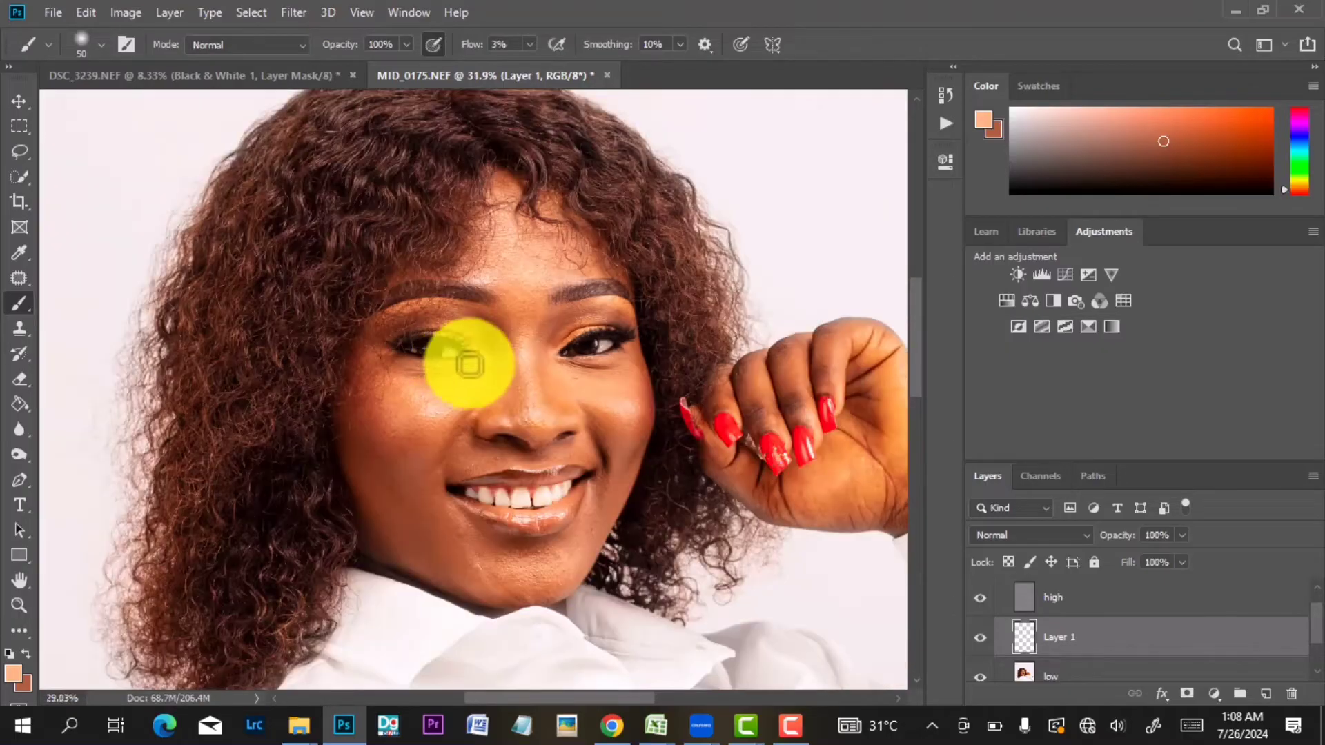
click(982, 636)
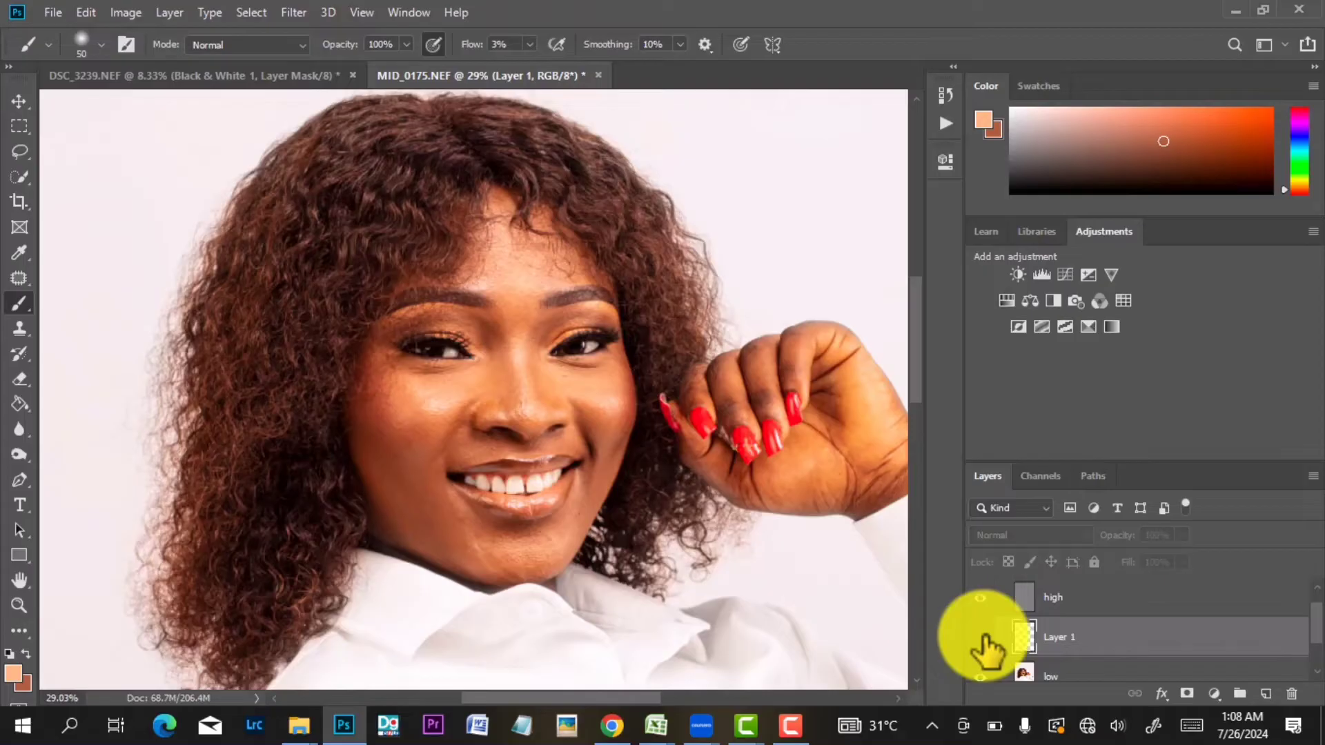
click(980, 638)
scroll(657, 370, down, 3)
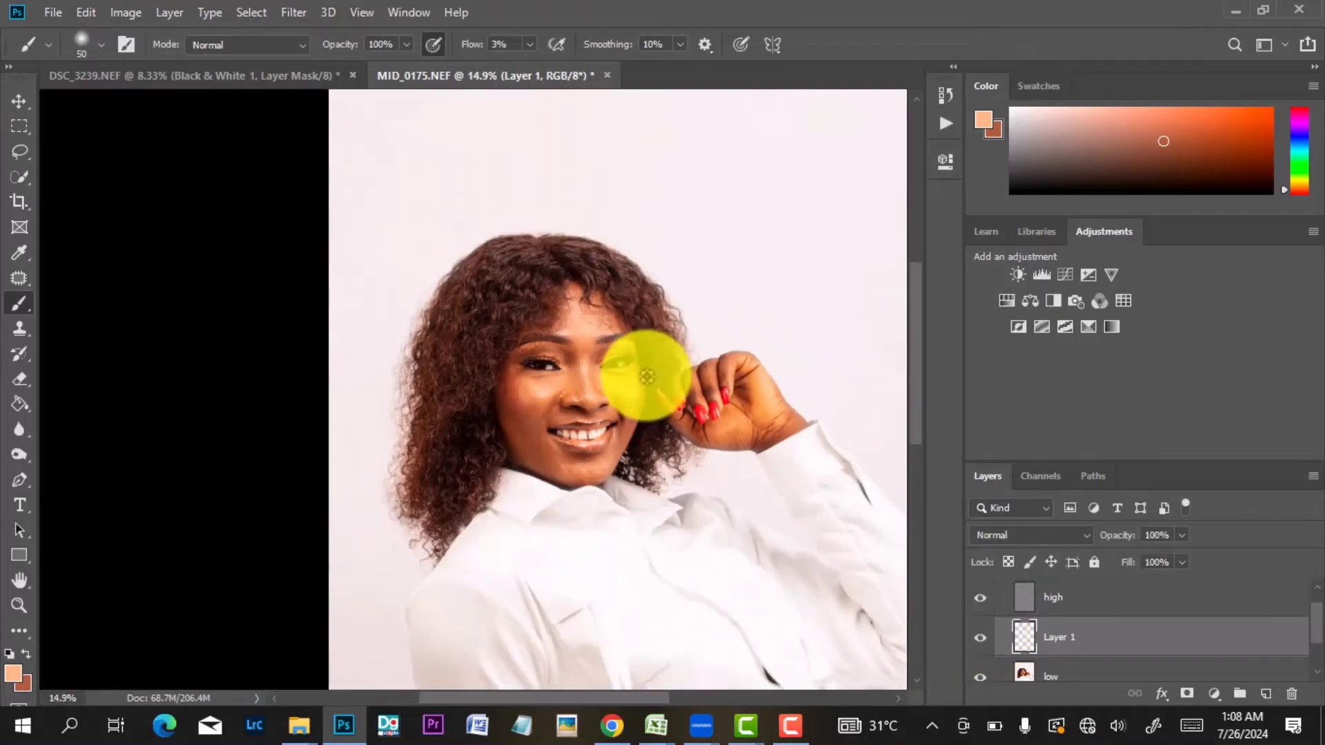
click(980, 637)
click(981, 637)
scroll(577, 361, up, 5)
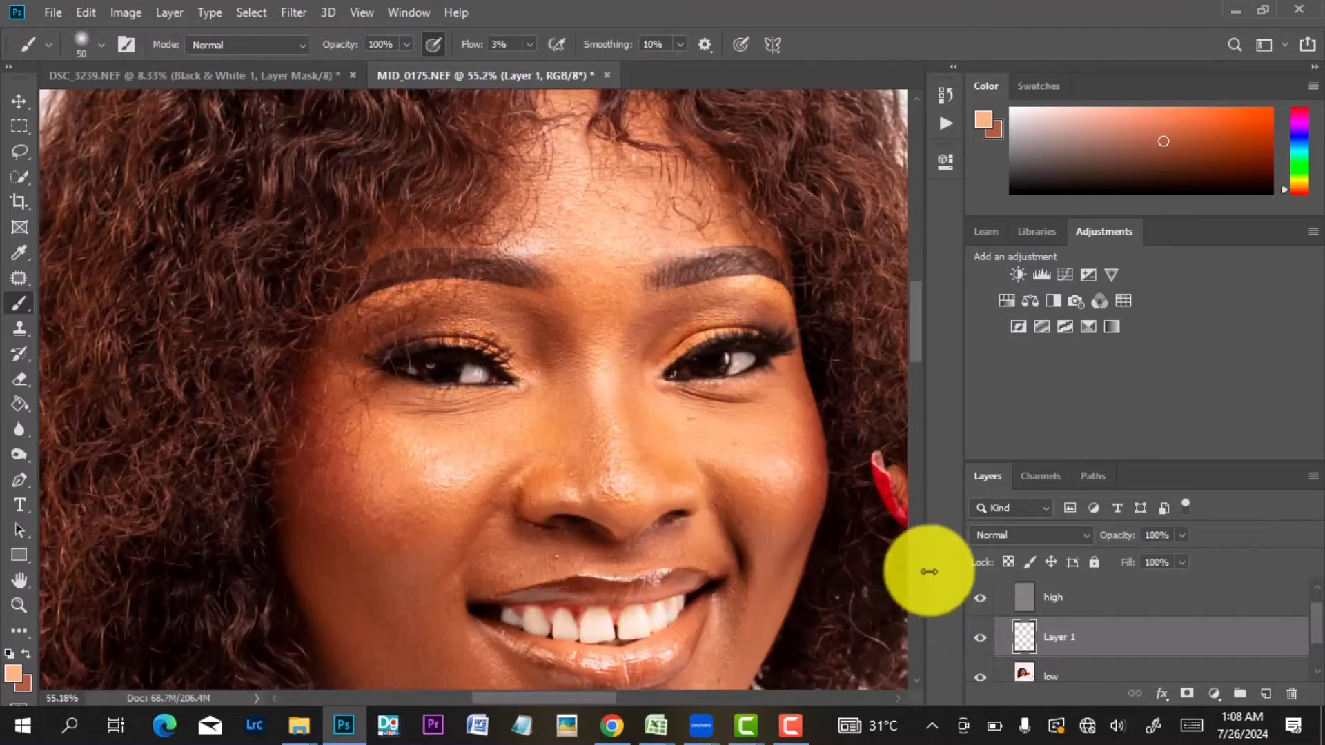
click(980, 638)
click(980, 638)
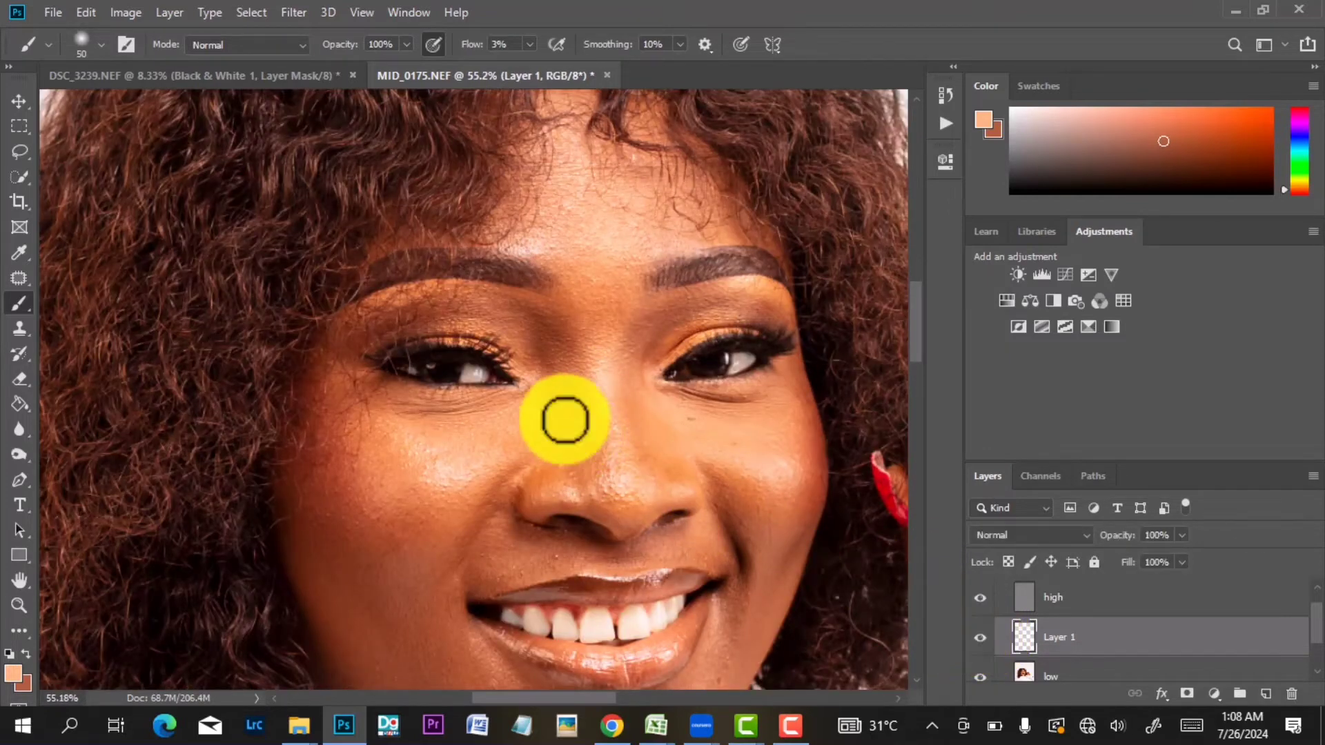
scroll(562, 423, down, 5)
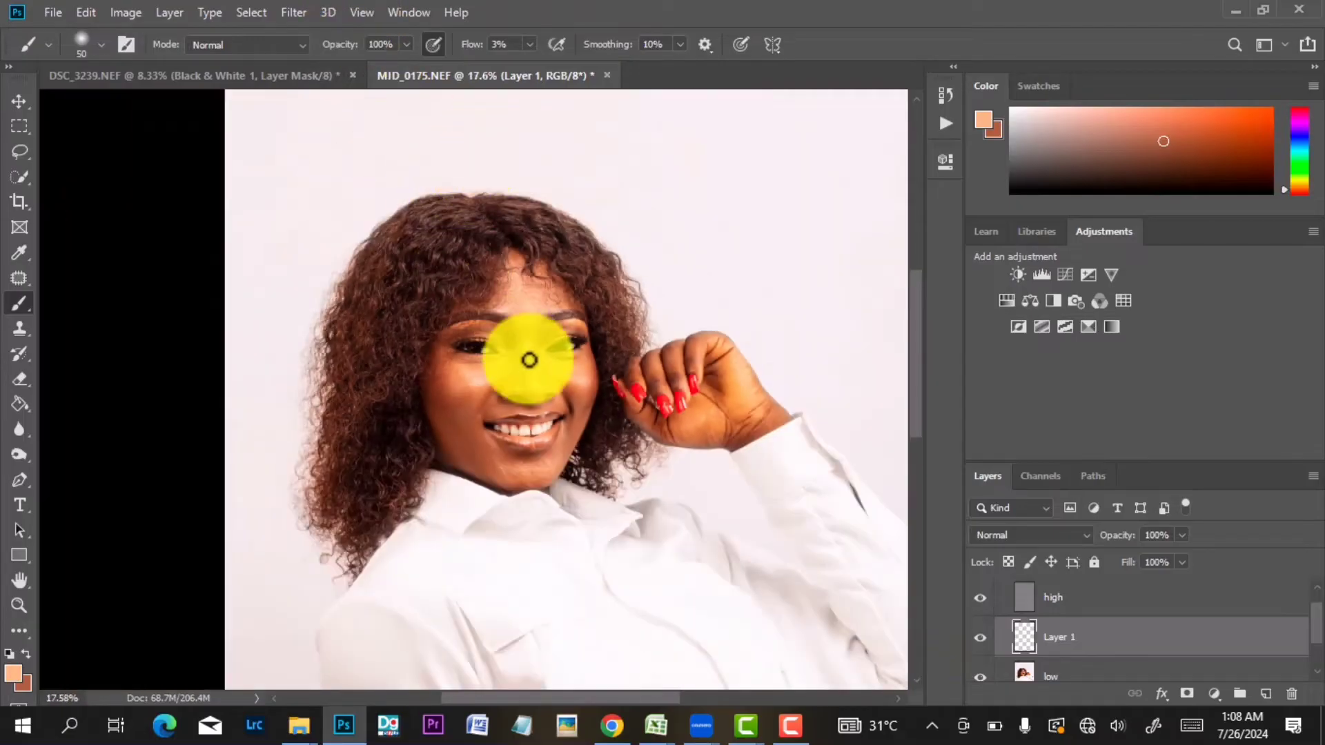
scroll(535, 354, down, 1)
scroll(559, 373, up, 1)
scroll(560, 372, up, 1)
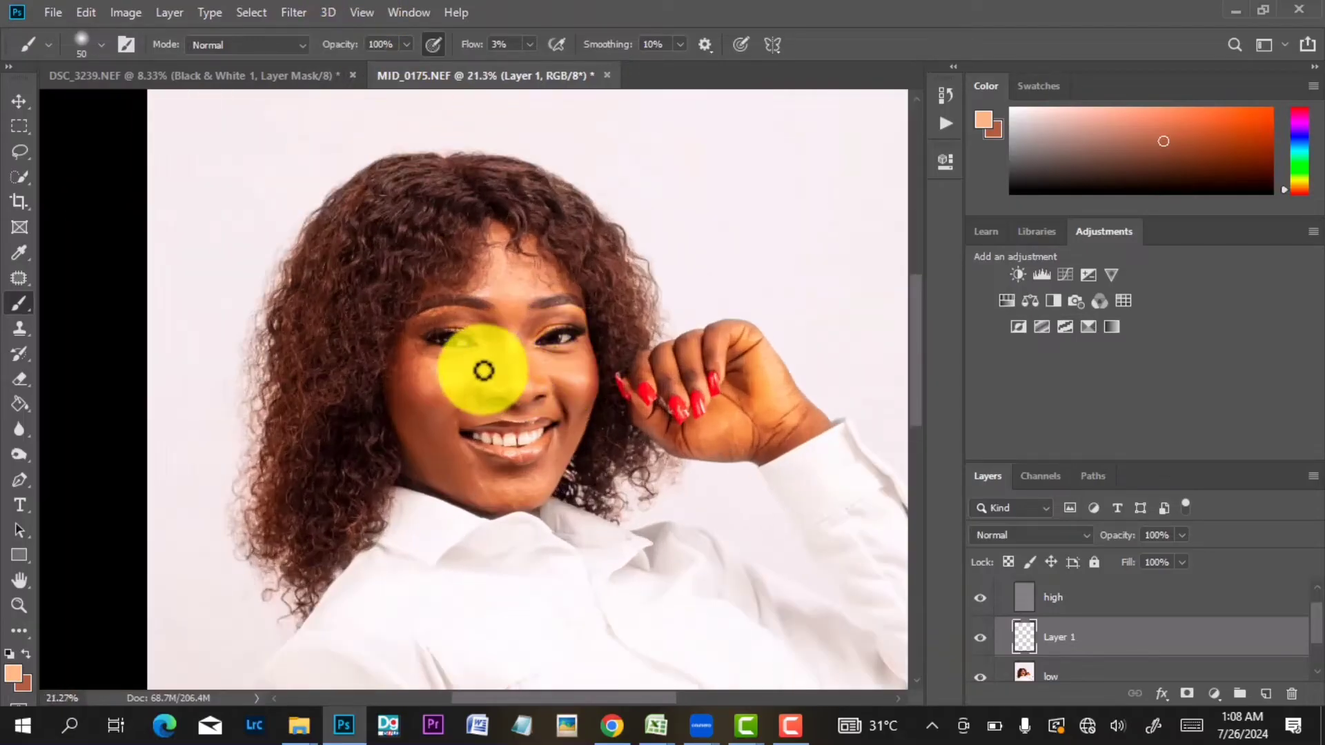
Sample a brighter skin tone below the image-left eye and paint over the under-eye area with it.
alt+click(446, 366)
scroll(445, 366, up, 1)
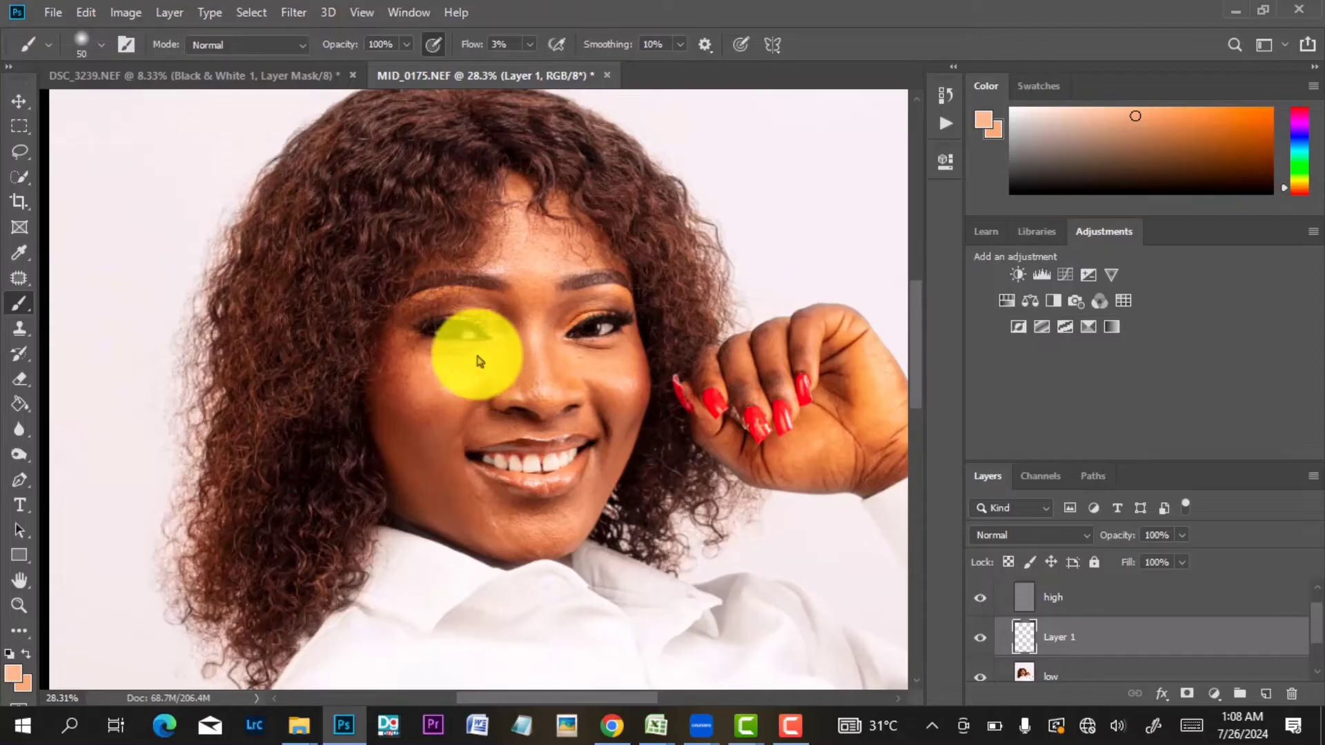
scroll(474, 350, down, 2)
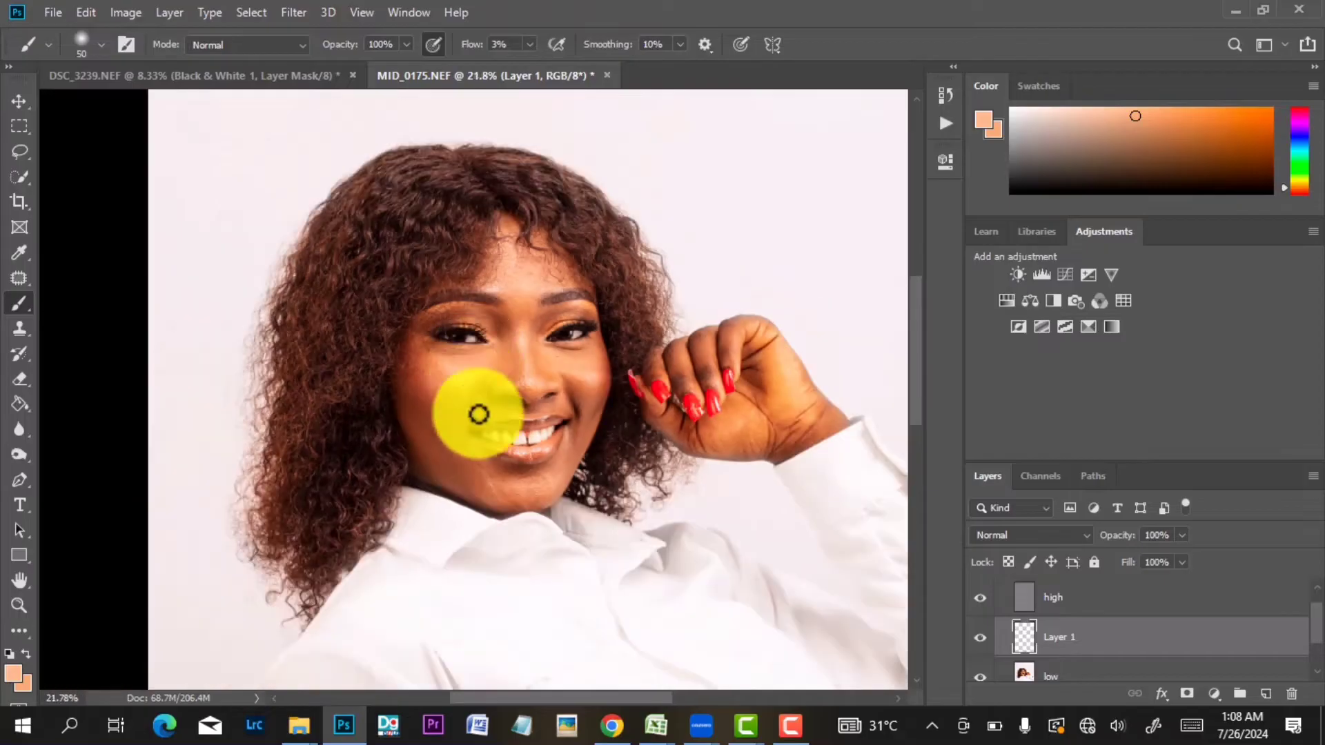
Check the brightened under-eye skin by hiding and showing Layer 1 at several zoom levels.
click(978, 637)
click(978, 637)
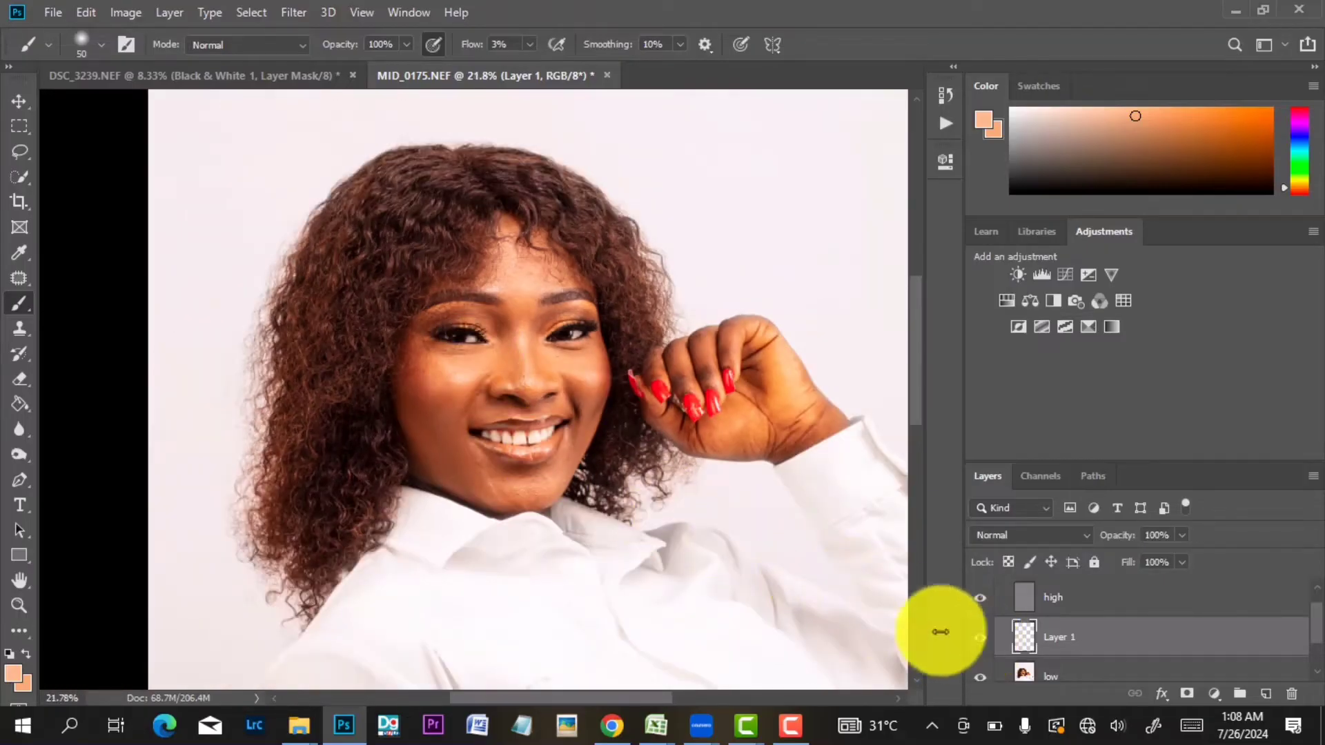
scroll(644, 449, down, 2)
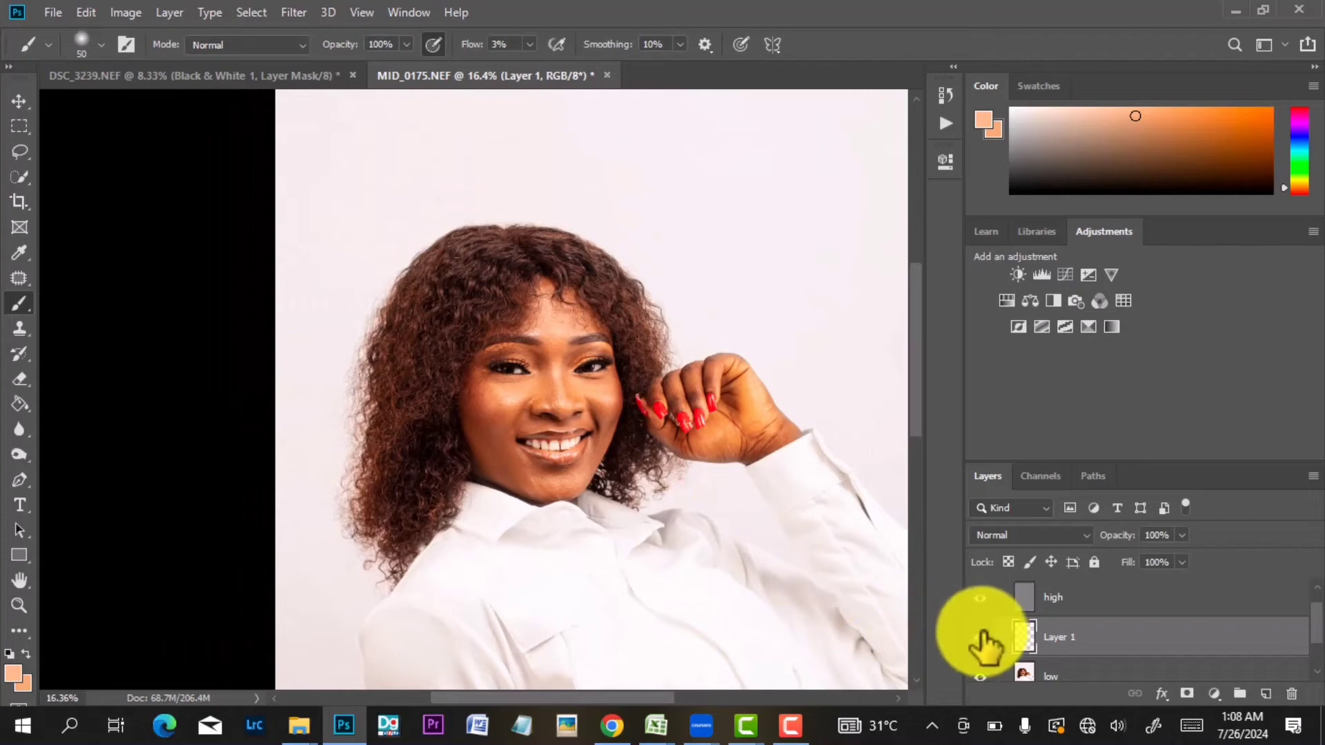
click(978, 637)
scroll(518, 394, up, 6)
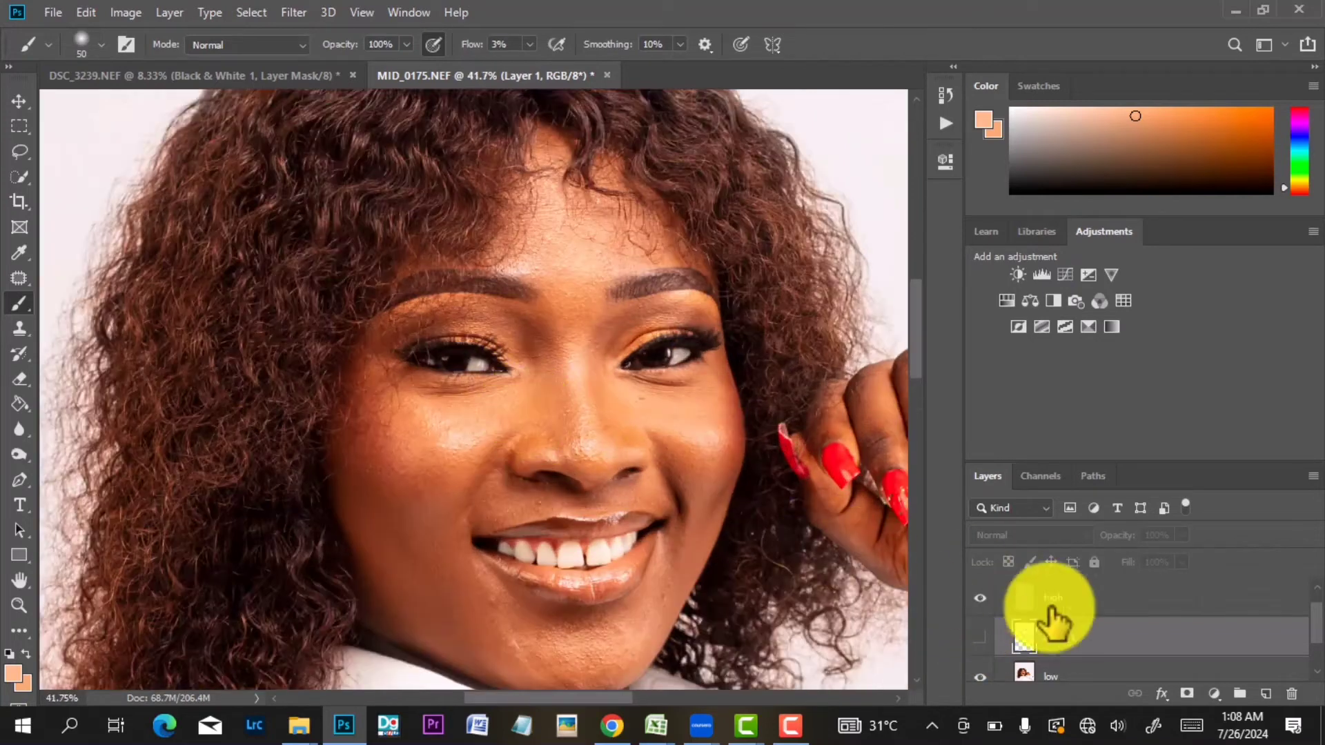
click(980, 638)
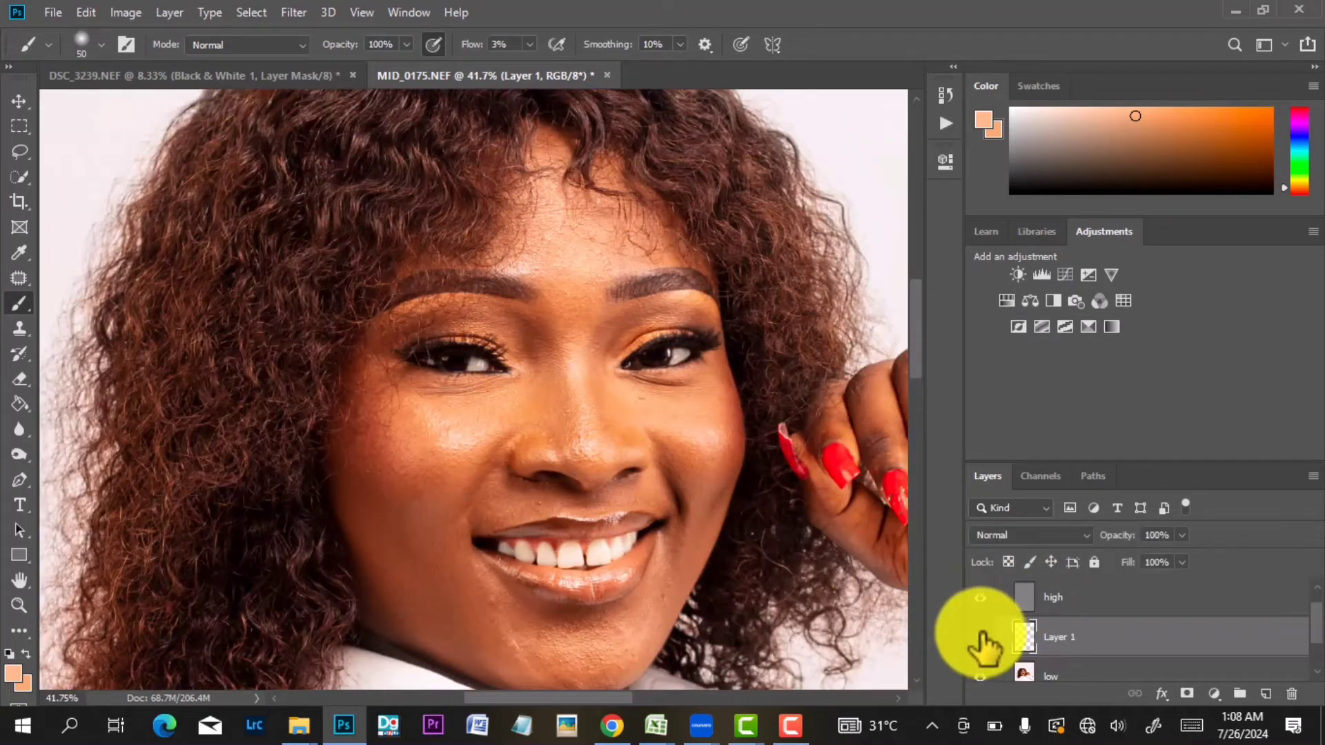
click(980, 638)
click(980, 638)
scroll(562, 414, down, 5)
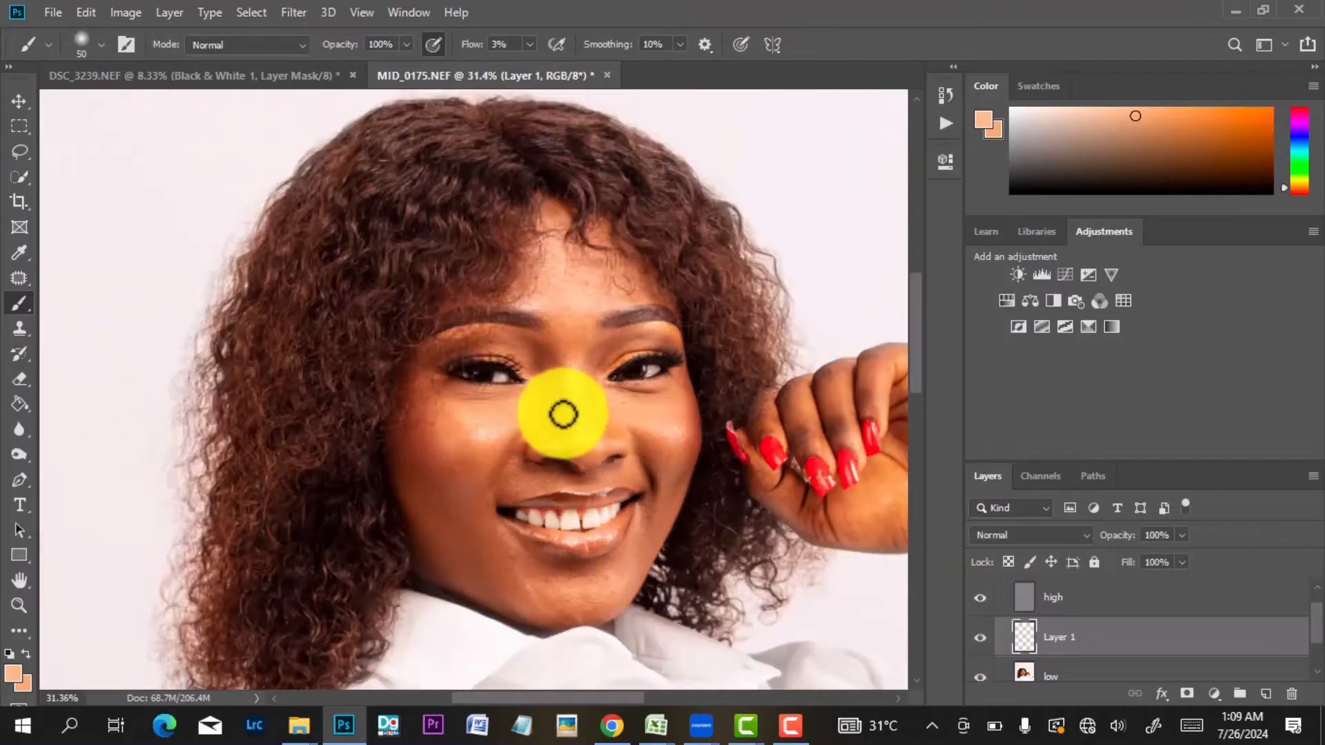
scroll(508, 418, up, 1)
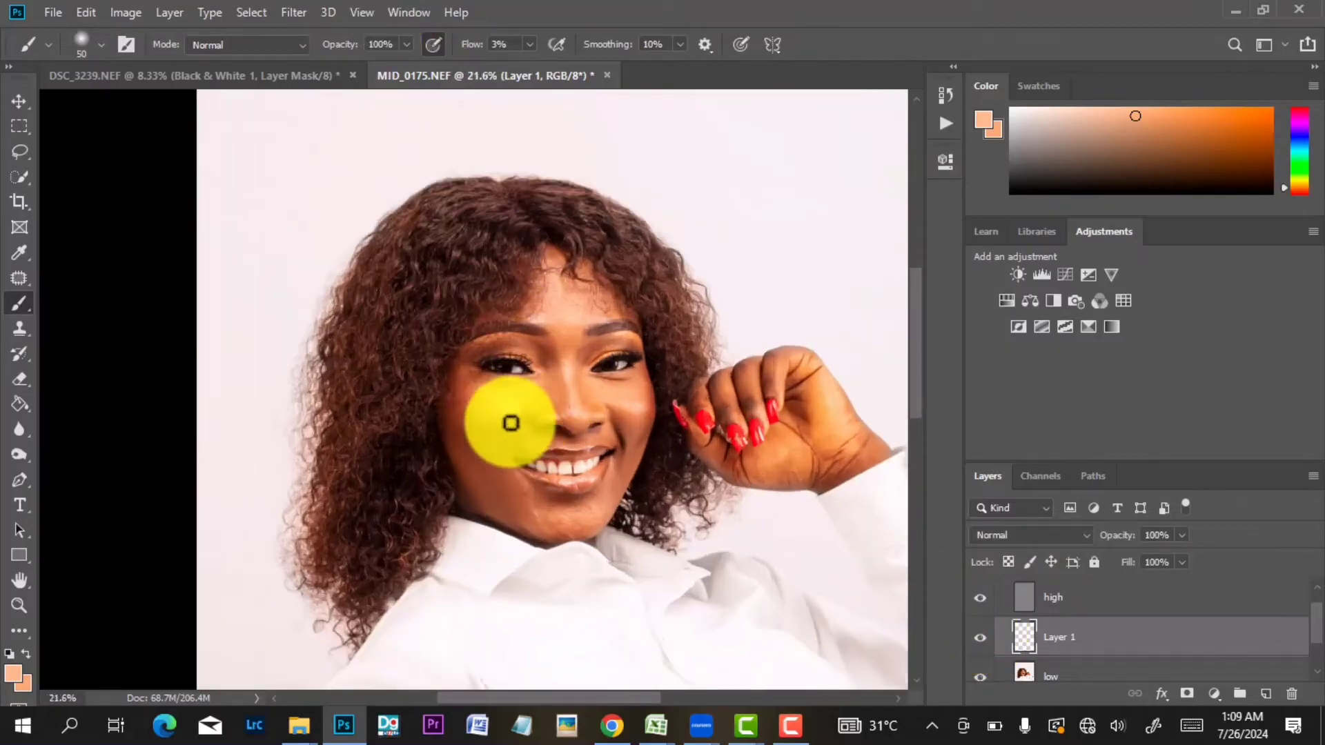
Paint a light skin tone under the image-right eye with a brush of size 40, then enlarge the brush to 45.
scroll(506, 415, up, 1)
scroll(621, 390, up, 1)
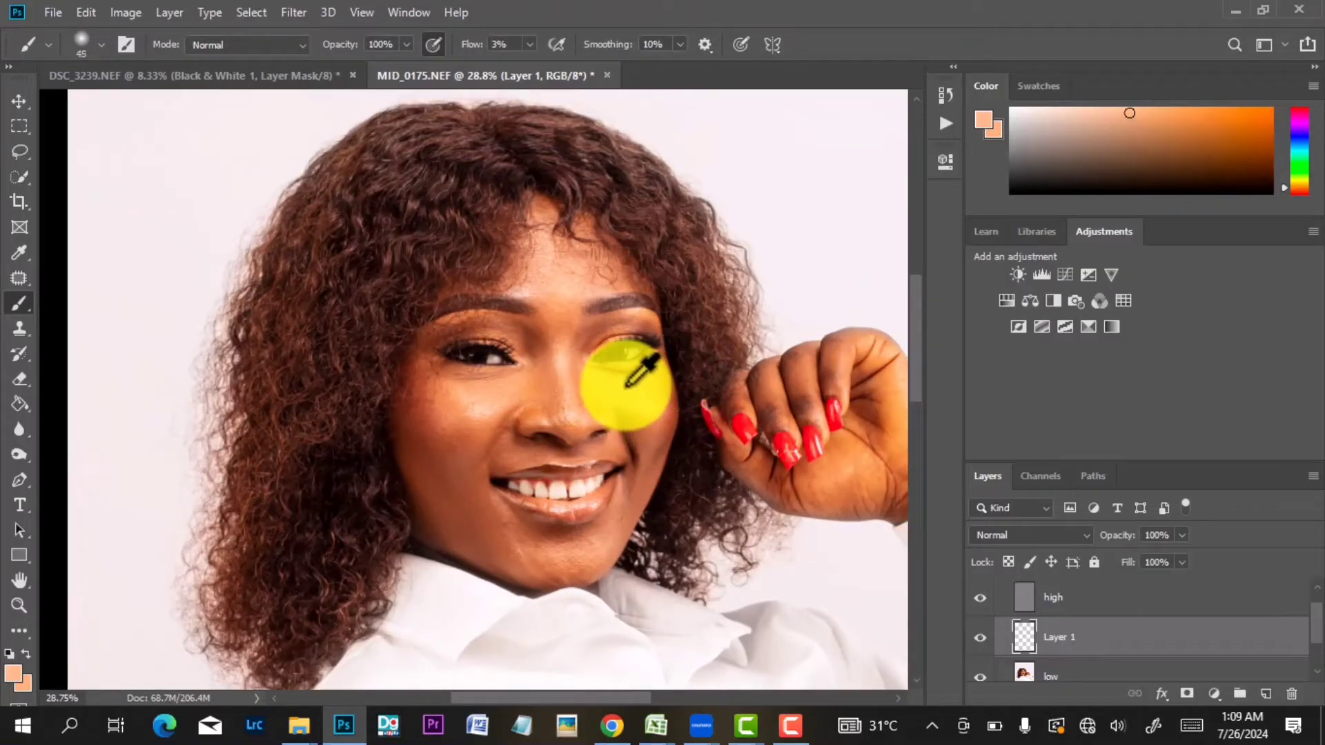
key(bracketleft)
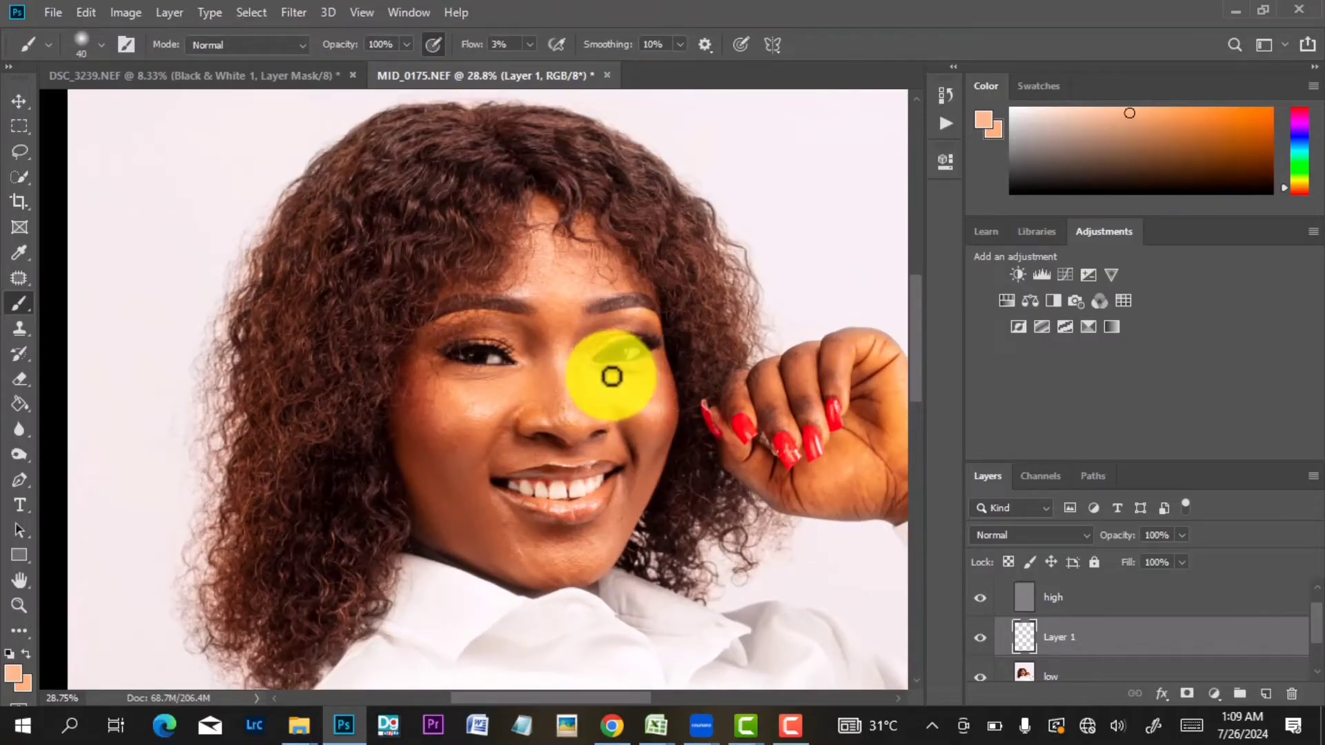
mouse_move(611, 376)
mouse_down()
mouse_move(636, 376)
mouse_move(613, 376)
mouse_up()
key(bracketright)
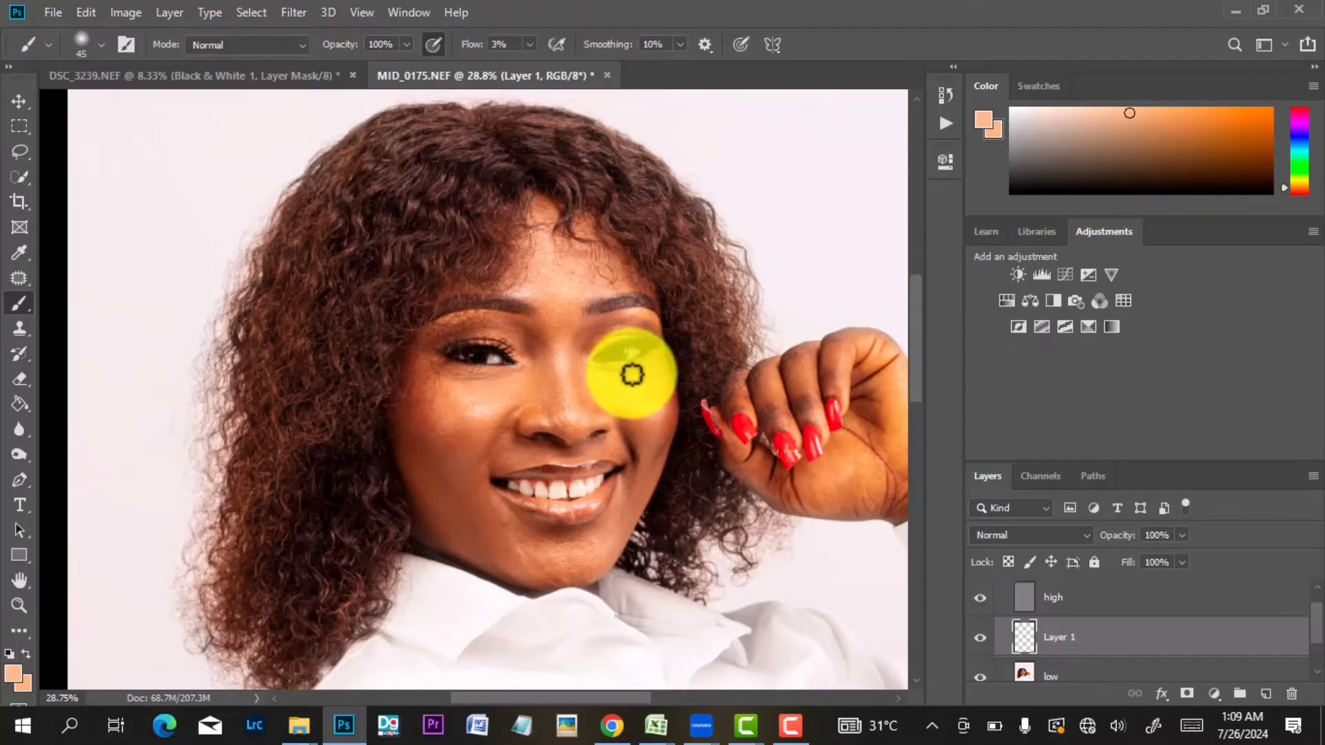
Sample dark and light skin tones on the image-left cheek and paint the dark tone over the cheek with a size 90 brush.
scroll(609, 362, down, 2)
scroll(611, 359, down, 1)
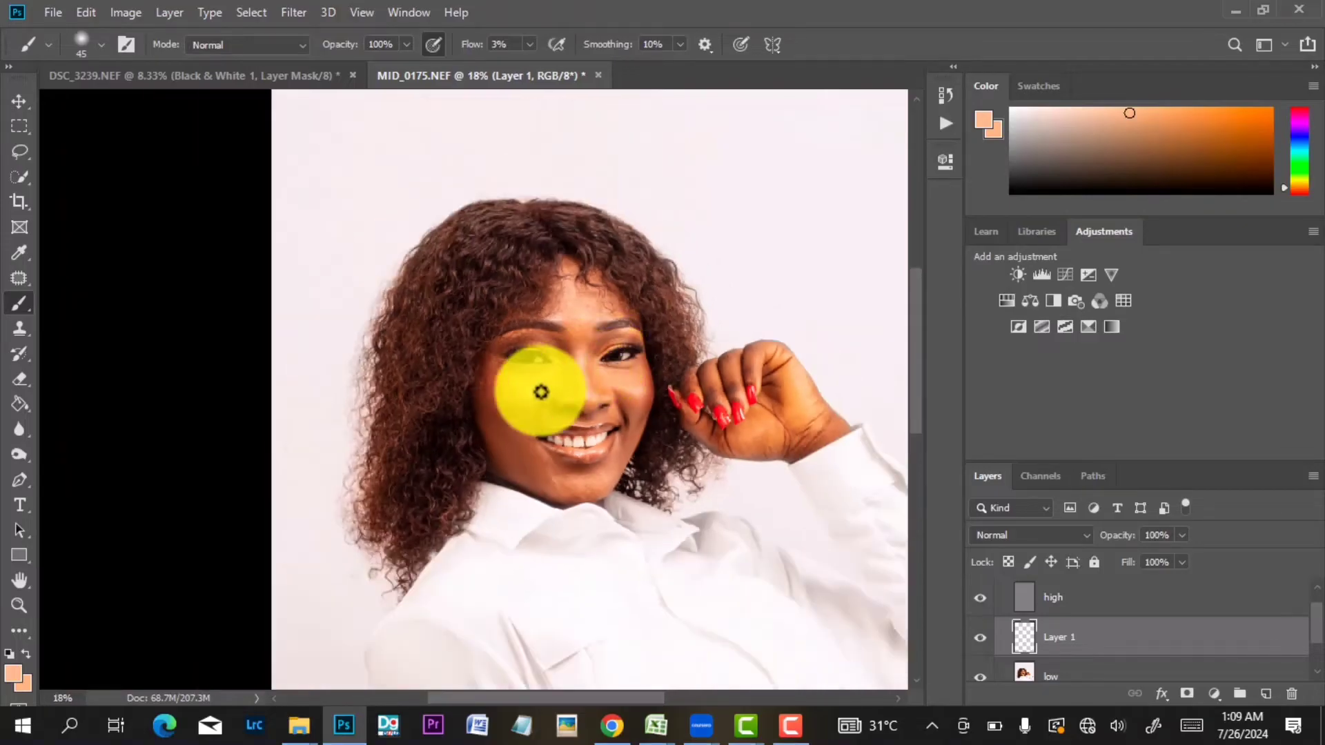
scroll(541, 392, up, 2)
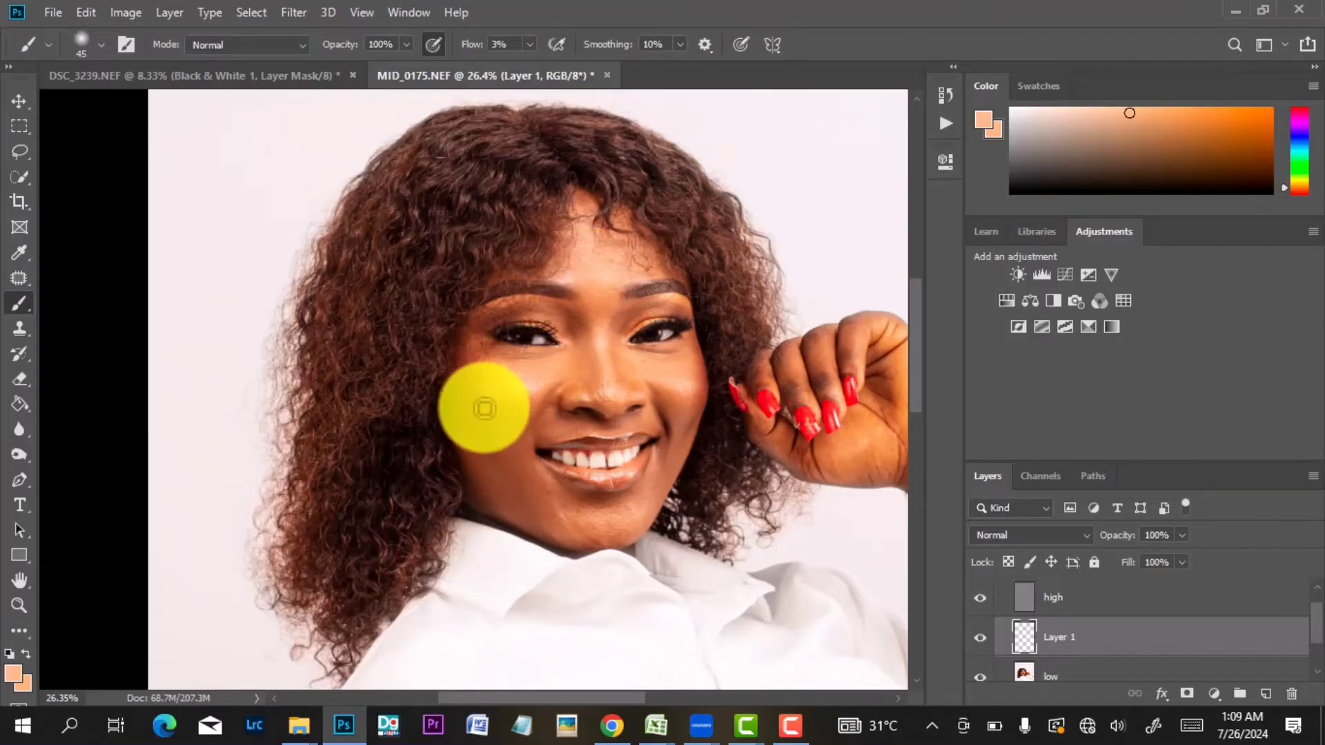
alt+click(475, 405)
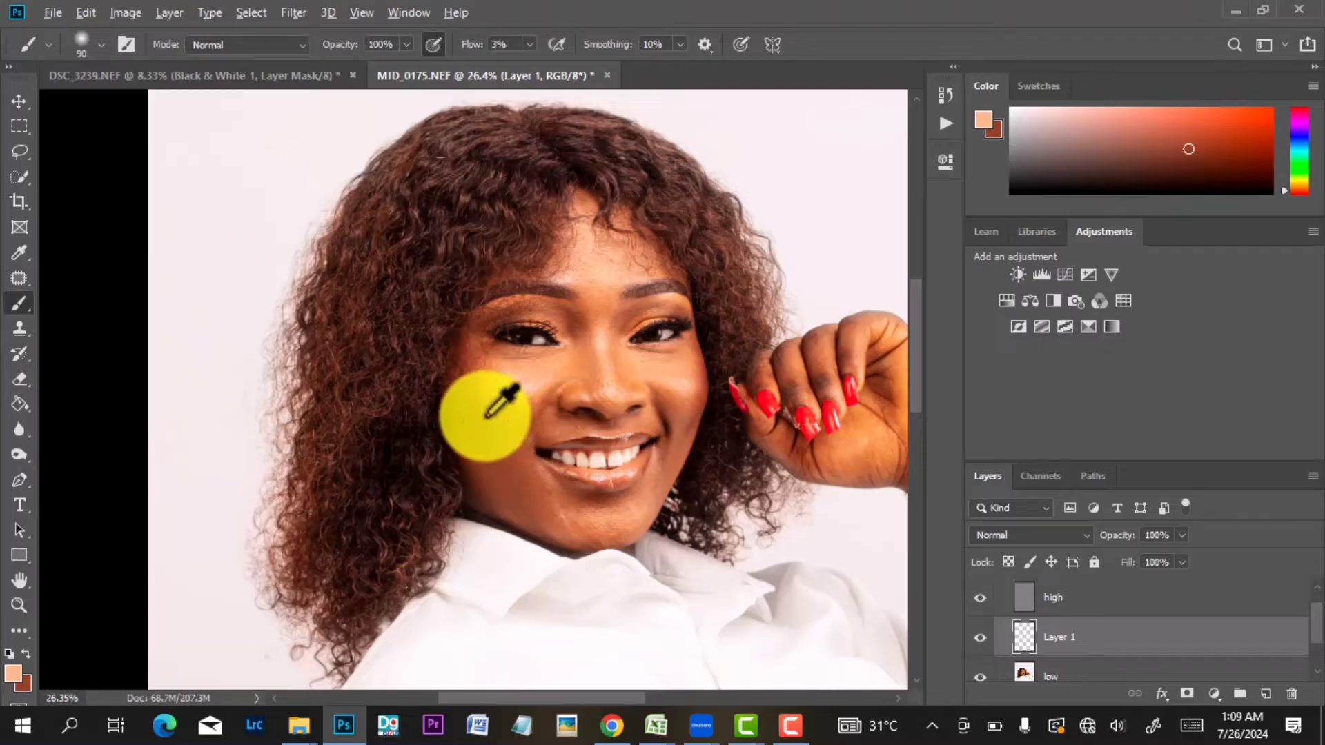
alt+click(487, 416)
key(x)
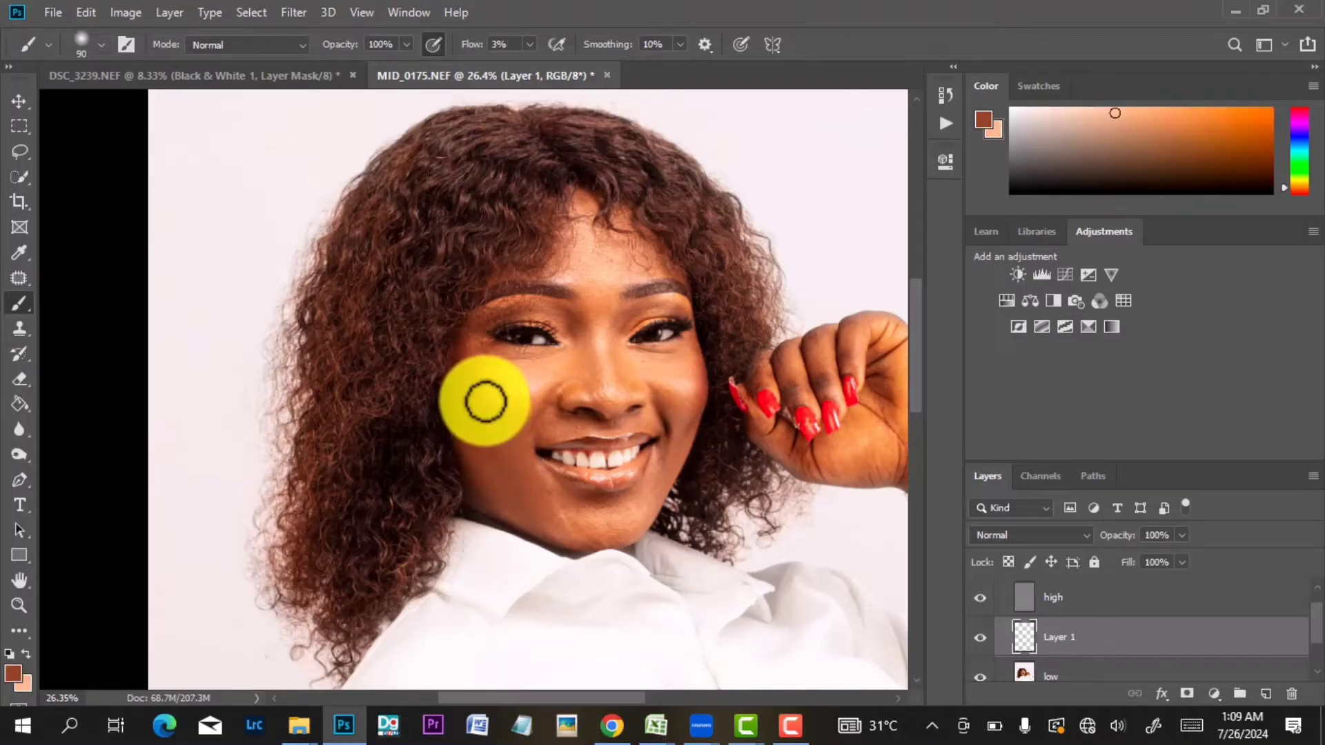
drag(489, 403, 497, 396)
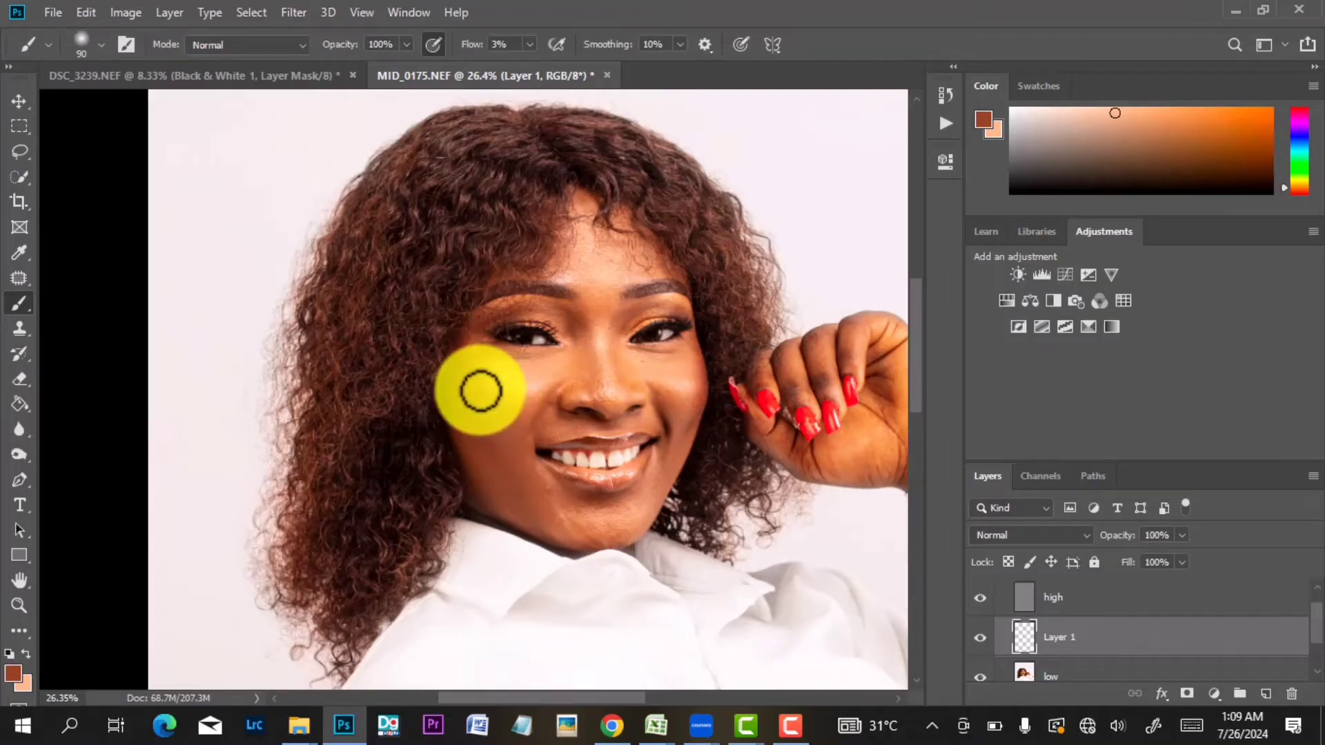
Compare the painted cheek with and without Layer 1, zoomed in on the face and in the wider portrait.
scroll(518, 413, down, 2)
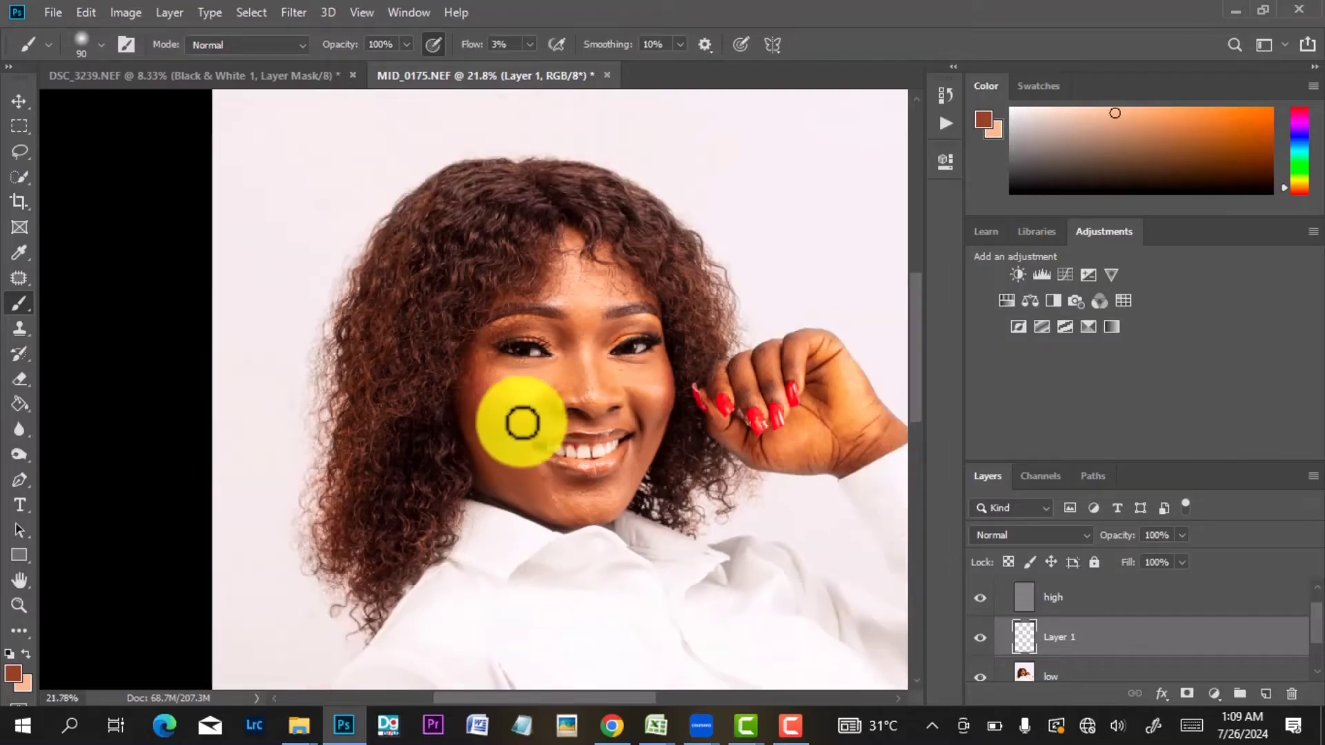
click(980, 637)
click(979, 637)
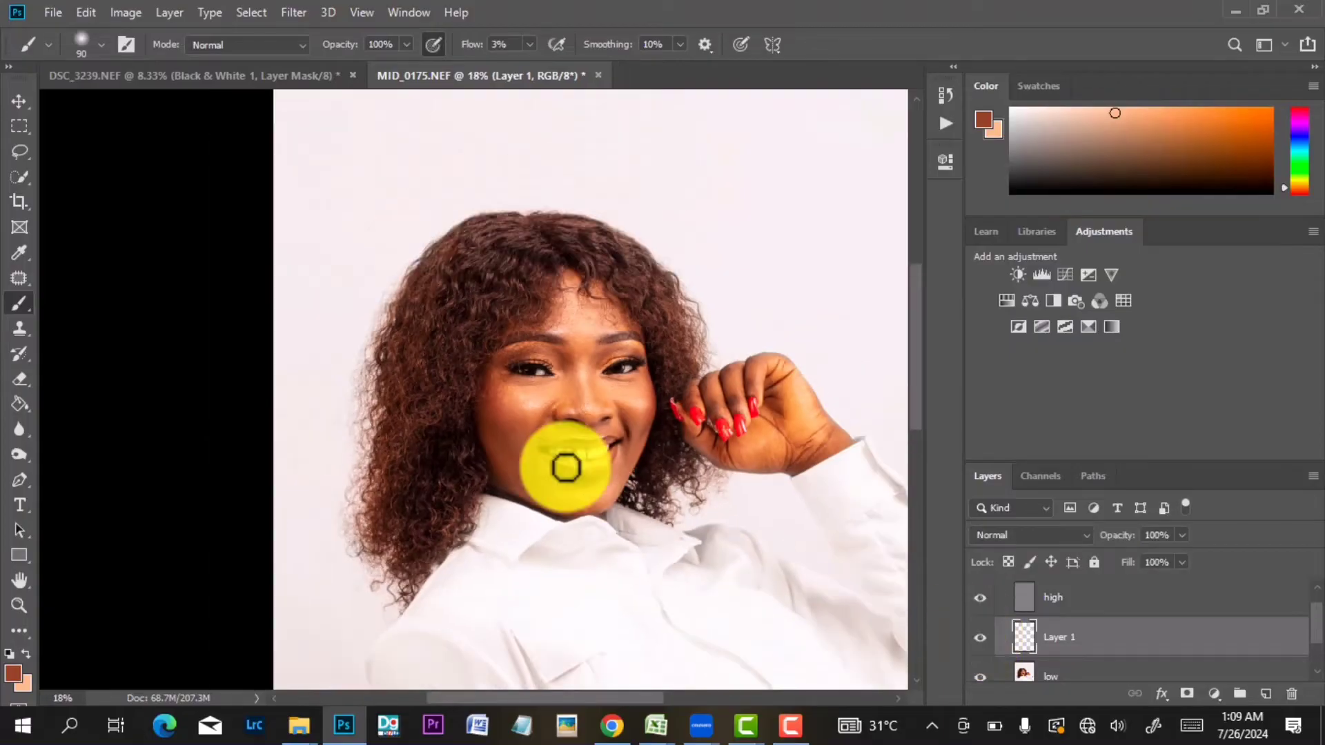
scroll(539, 414, up, 2)
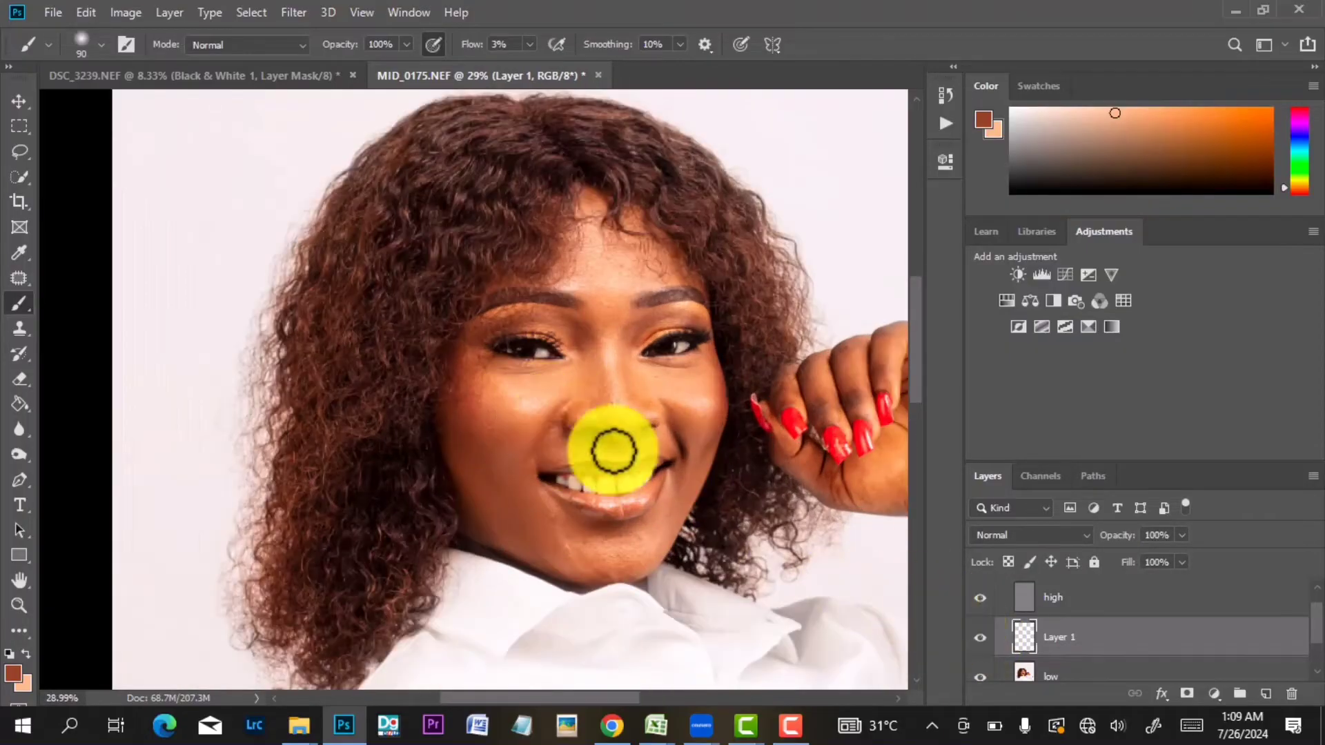
scroll(508, 414, up, 2)
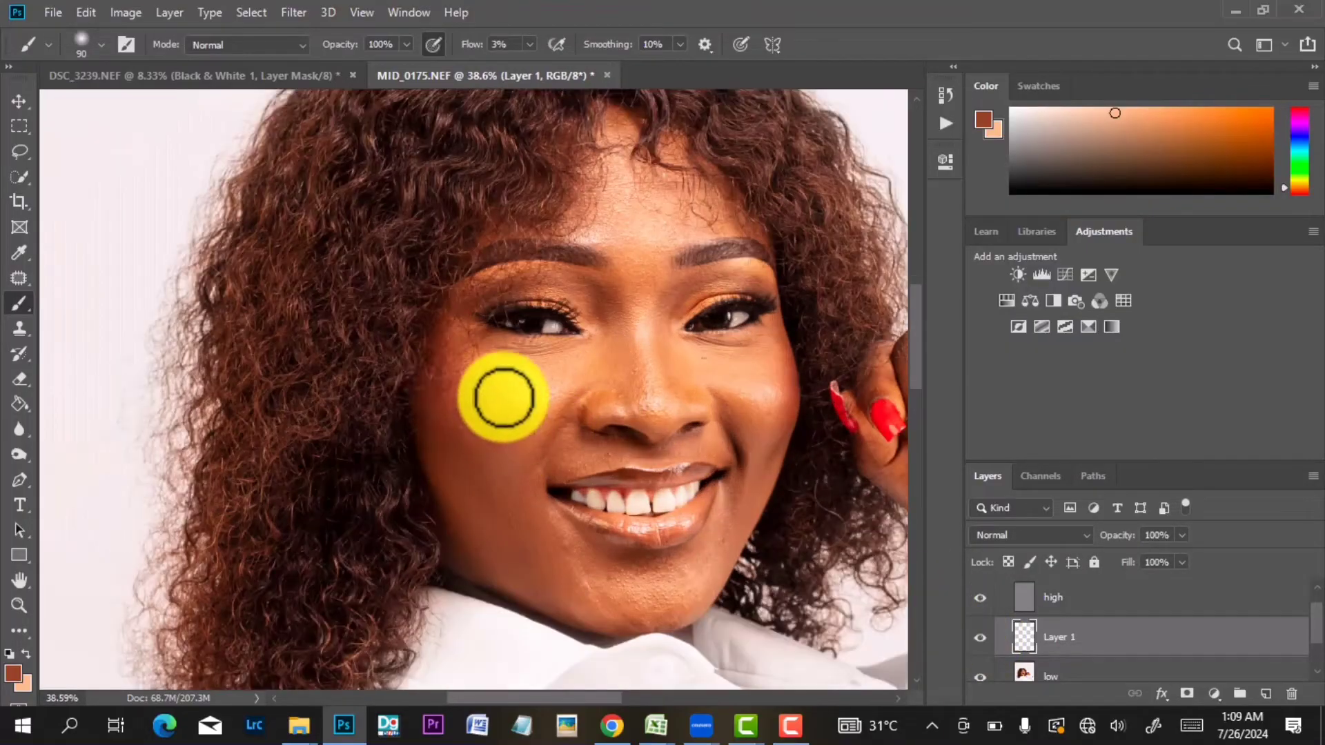
click(980, 637)
click(980, 637)
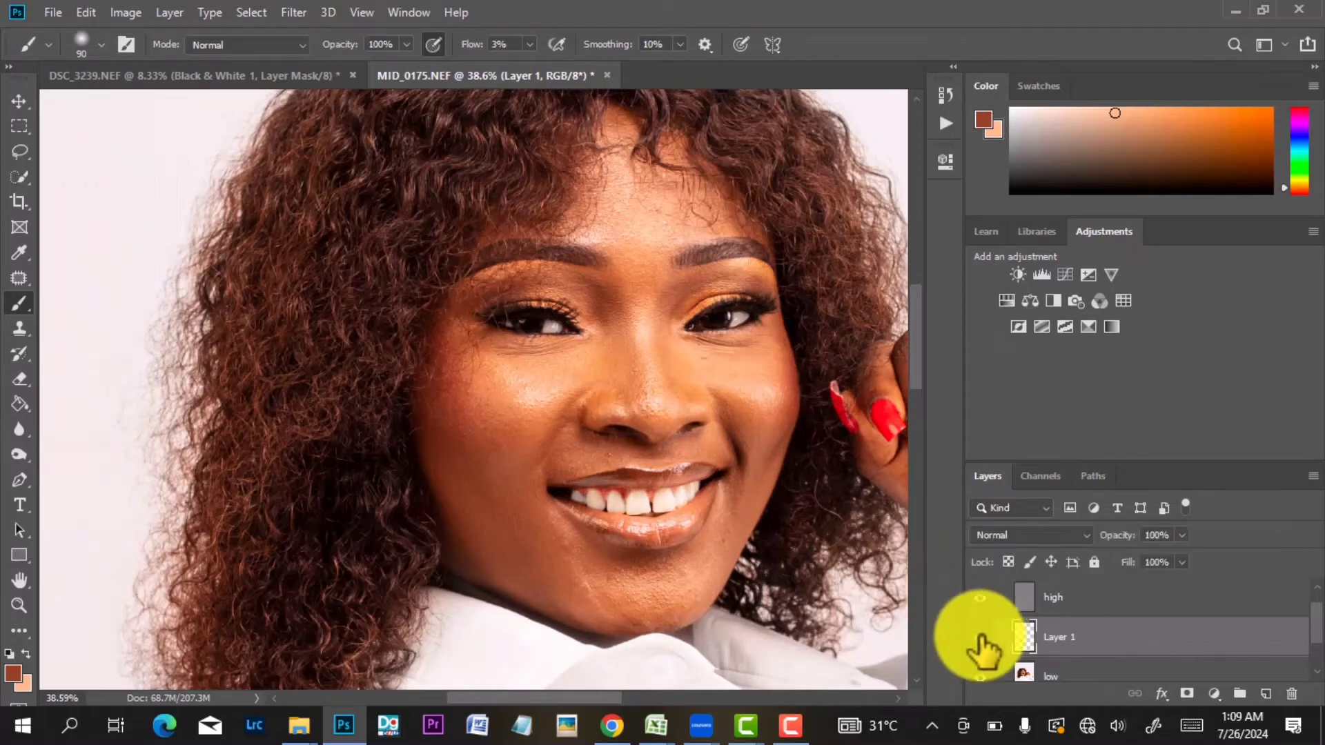
scroll(552, 423, down, 6)
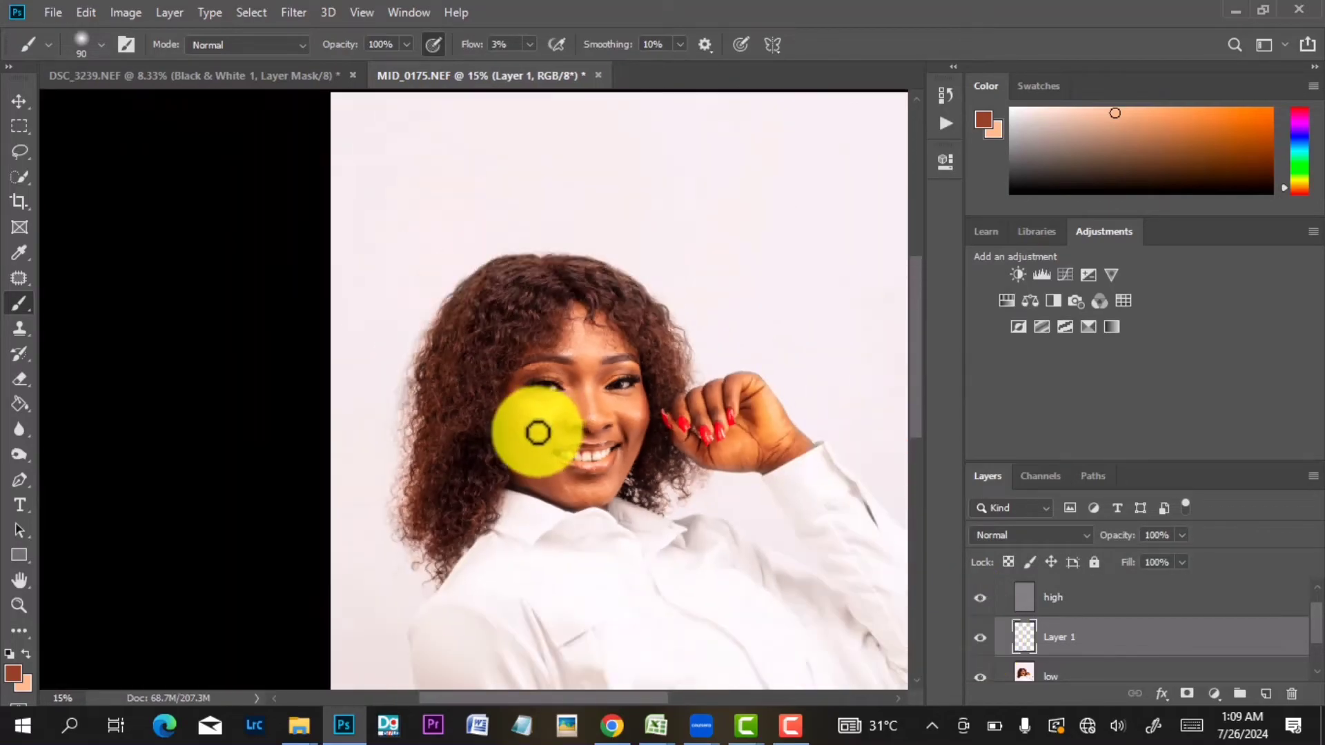
scroll(533, 444, up, 1)
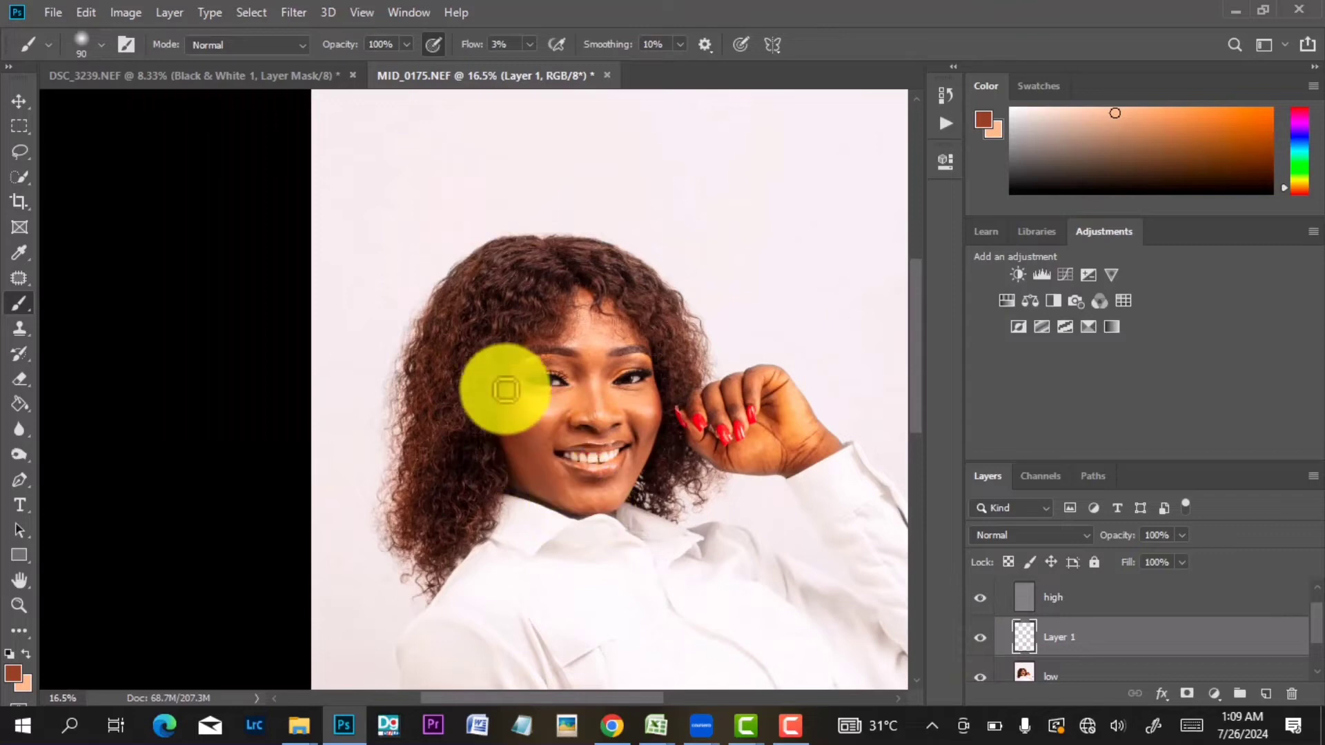
Paint the light skin tone over the upper image-left cheek below the eye with a size 45 brush.
scroll(542, 418, up, 2)
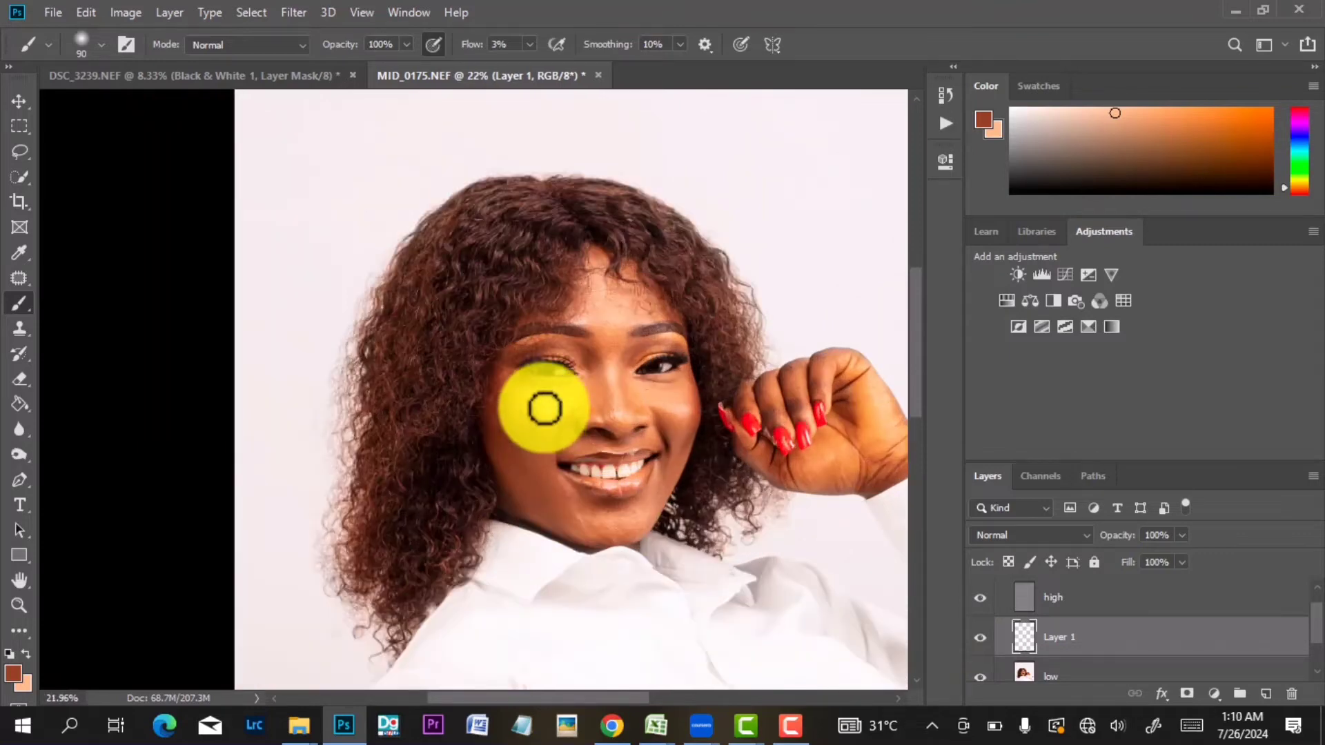
scroll(545, 410, up, 2)
key(bracketleft)
key(bracketleft)
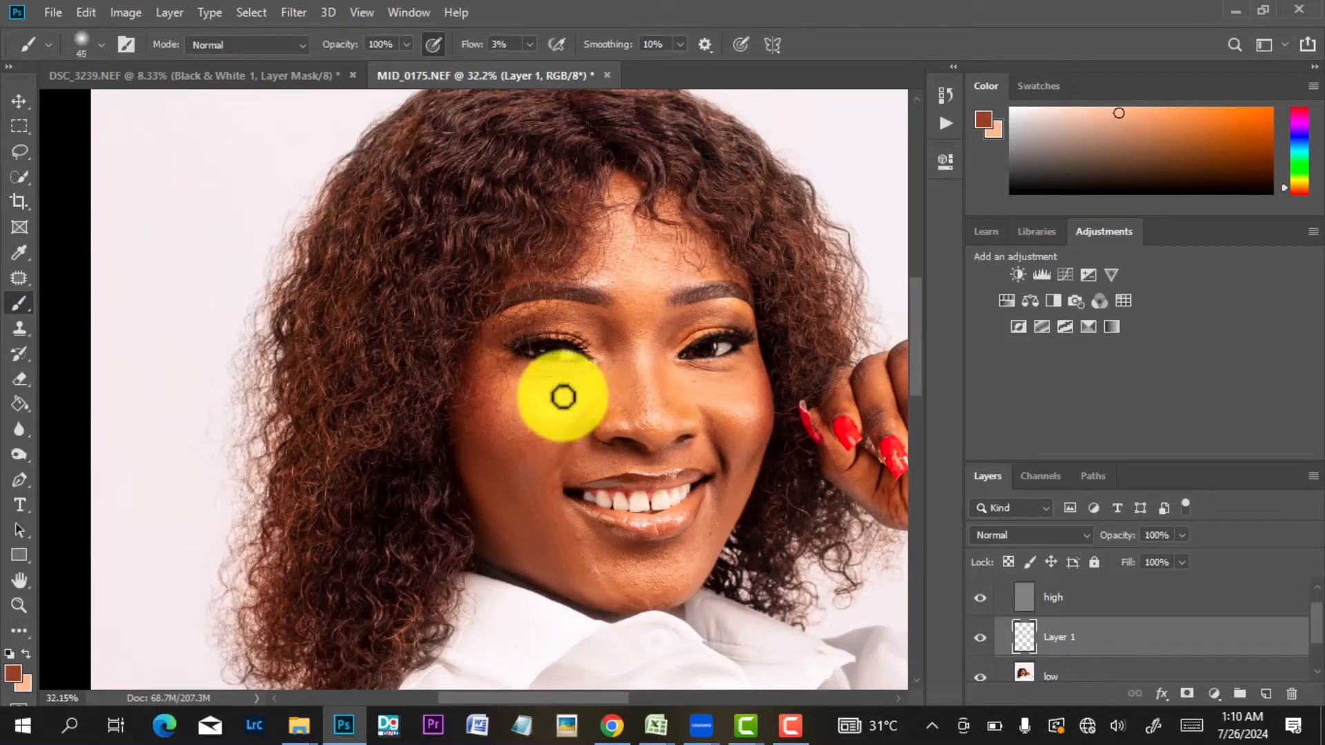
key(x)
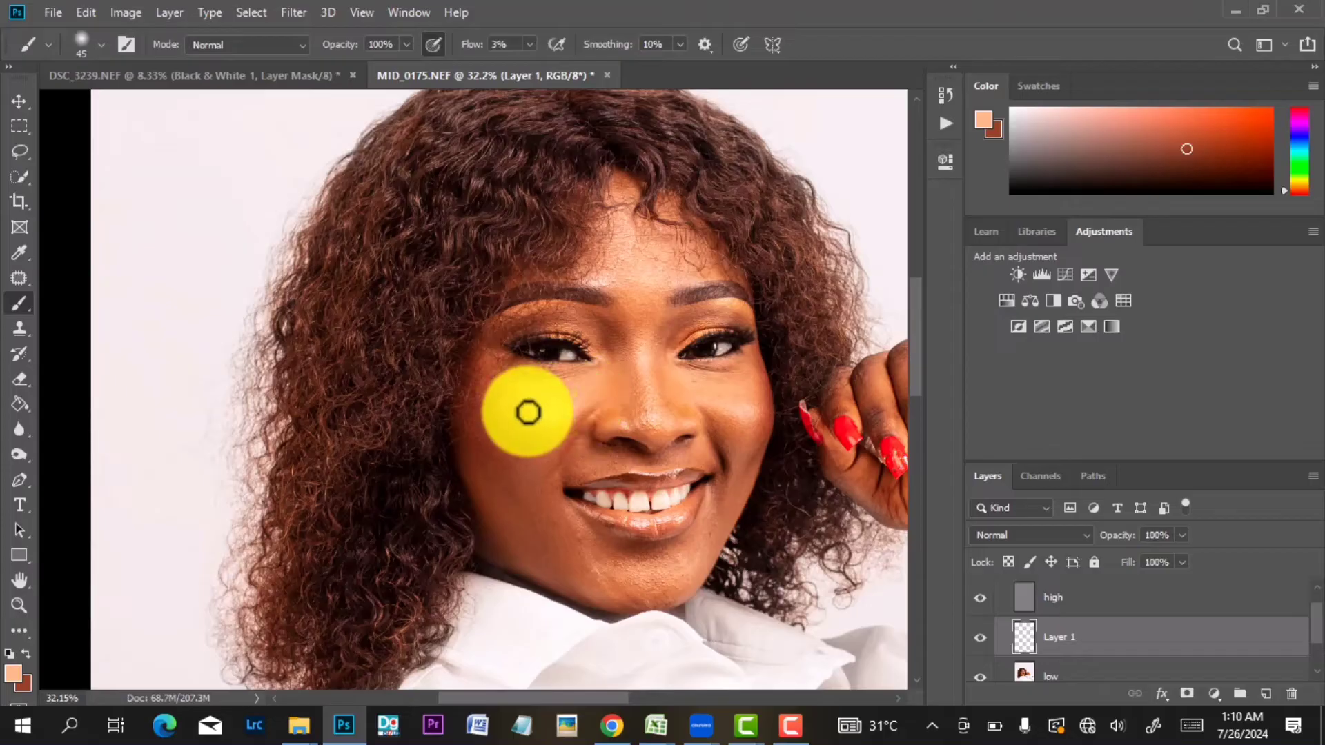
Sample a darker skin tone and paint it over the outer and lower image-left cheek with a size 100 to 125 brush.
scroll(528, 412, down, 2)
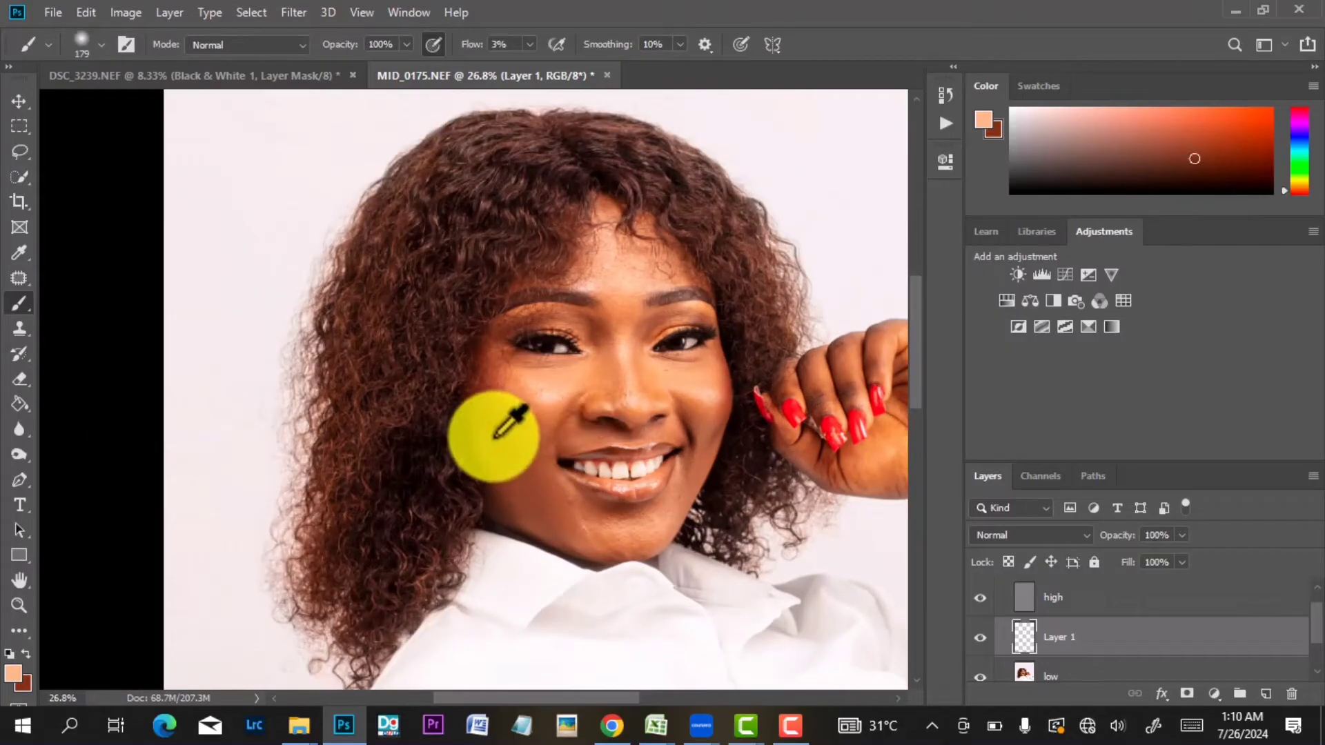
key(x)
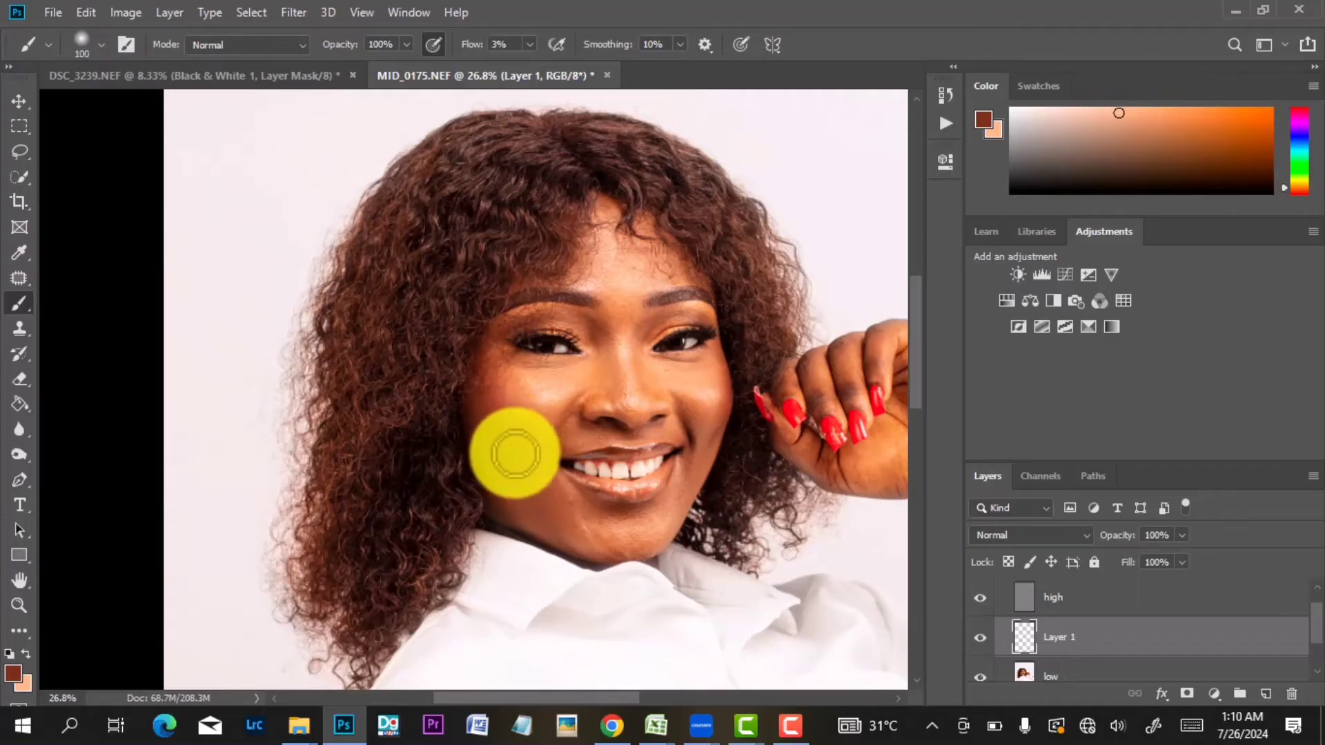
drag(493, 450, 524, 465)
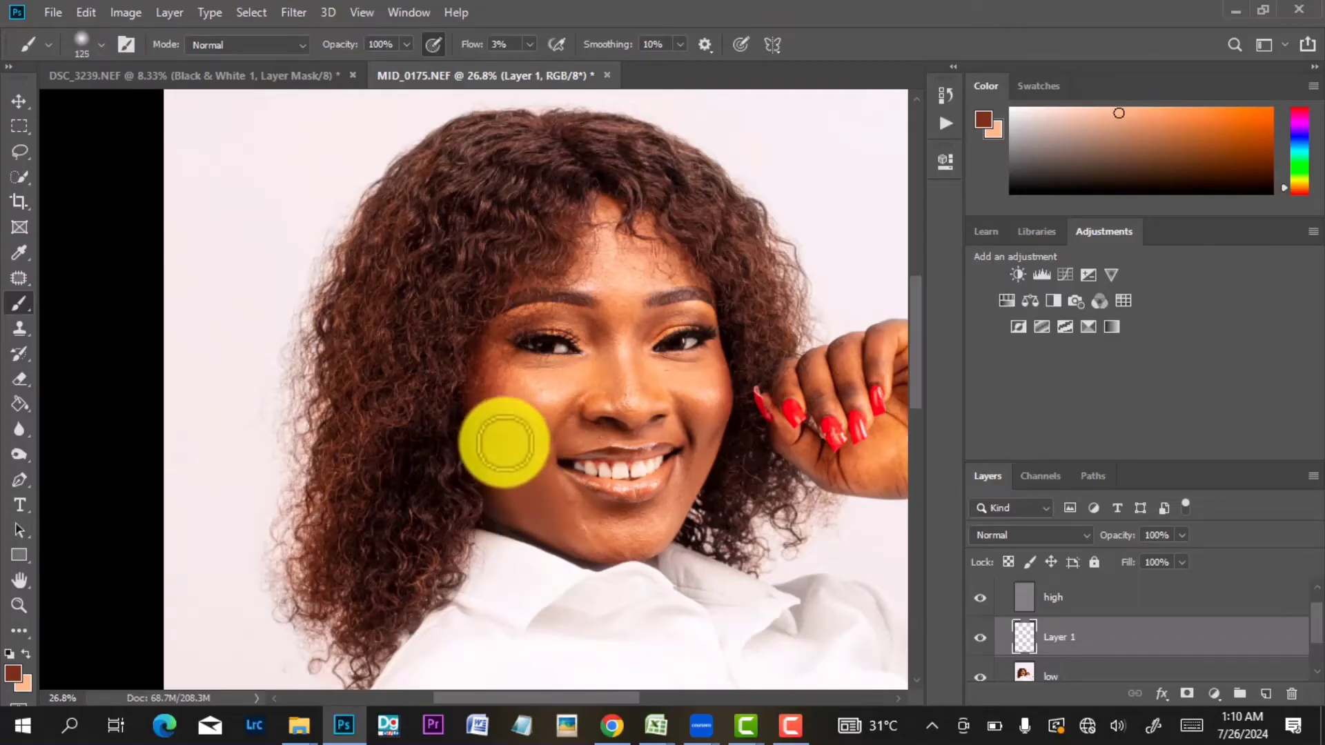
Compare the darkened cheek with Layer 1 hidden and shown, close up and in the wider portrait.
scroll(532, 461, down, 3)
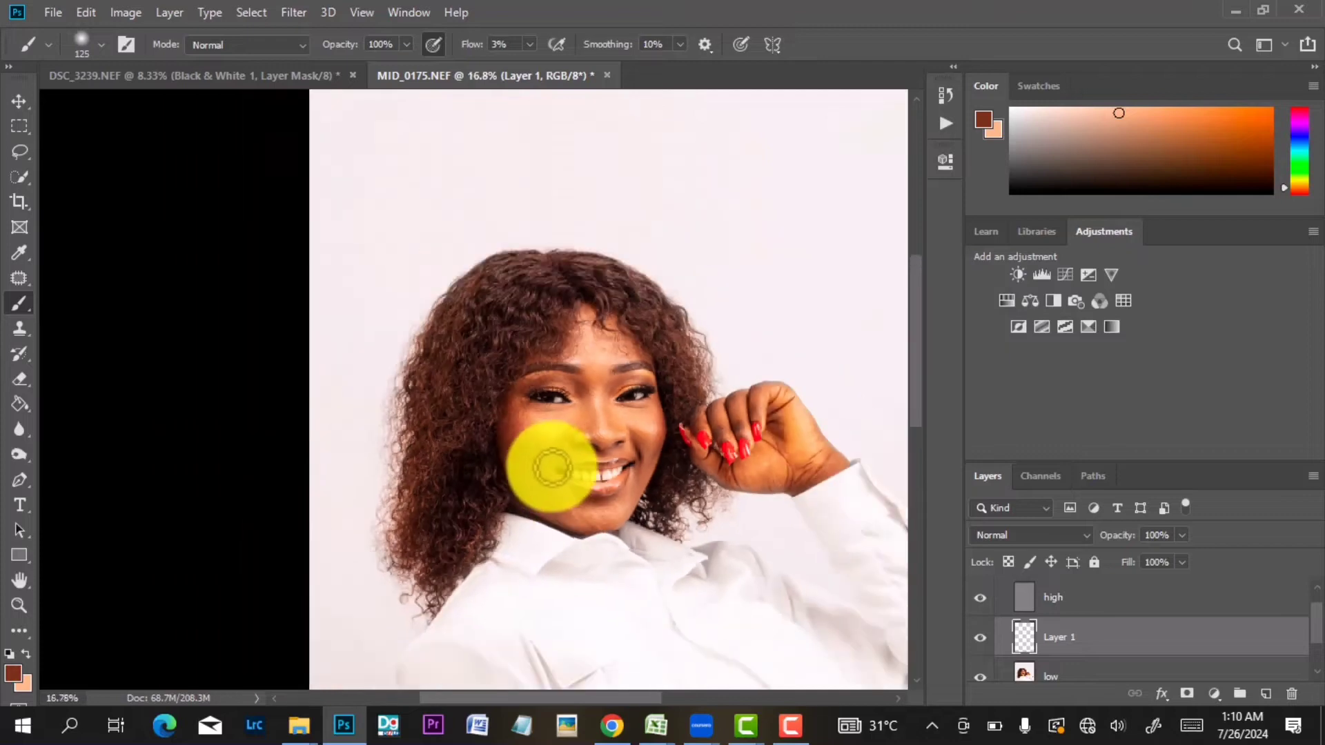
scroll(526, 448, up, 1)
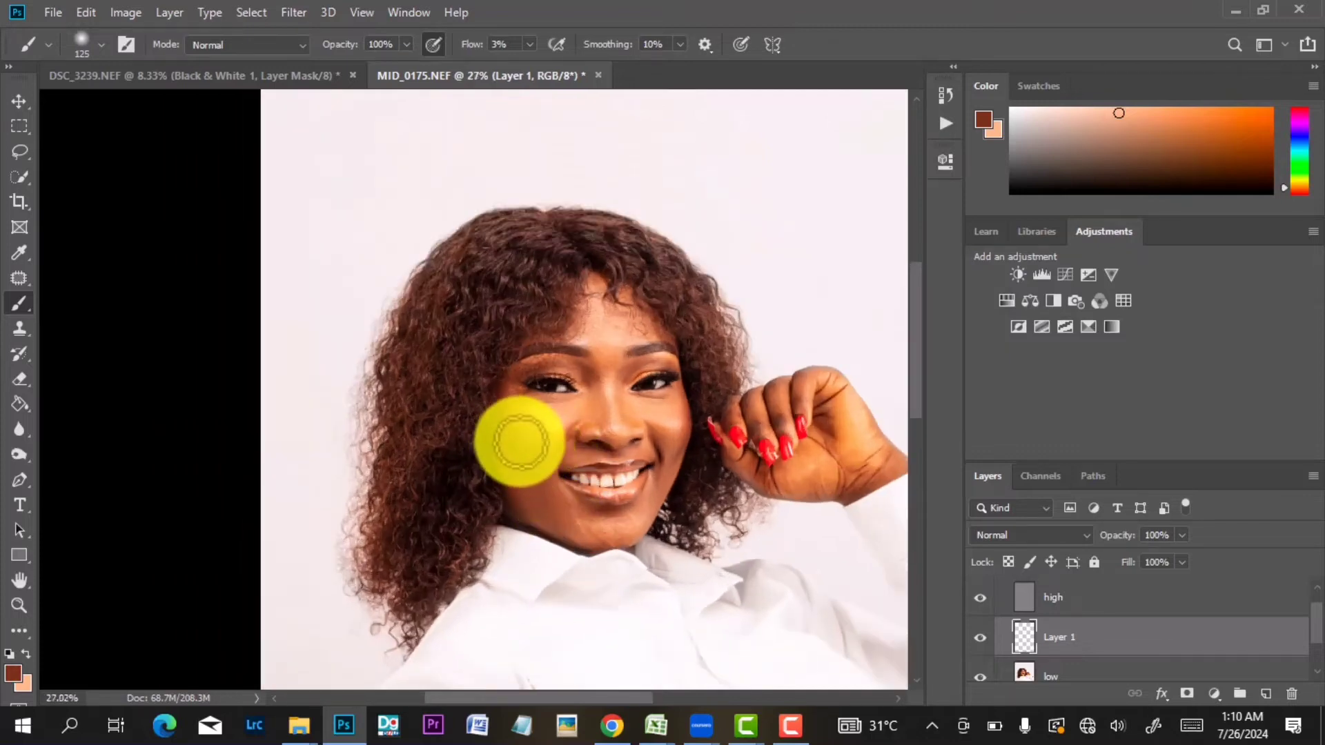
scroll(537, 419, down, 2)
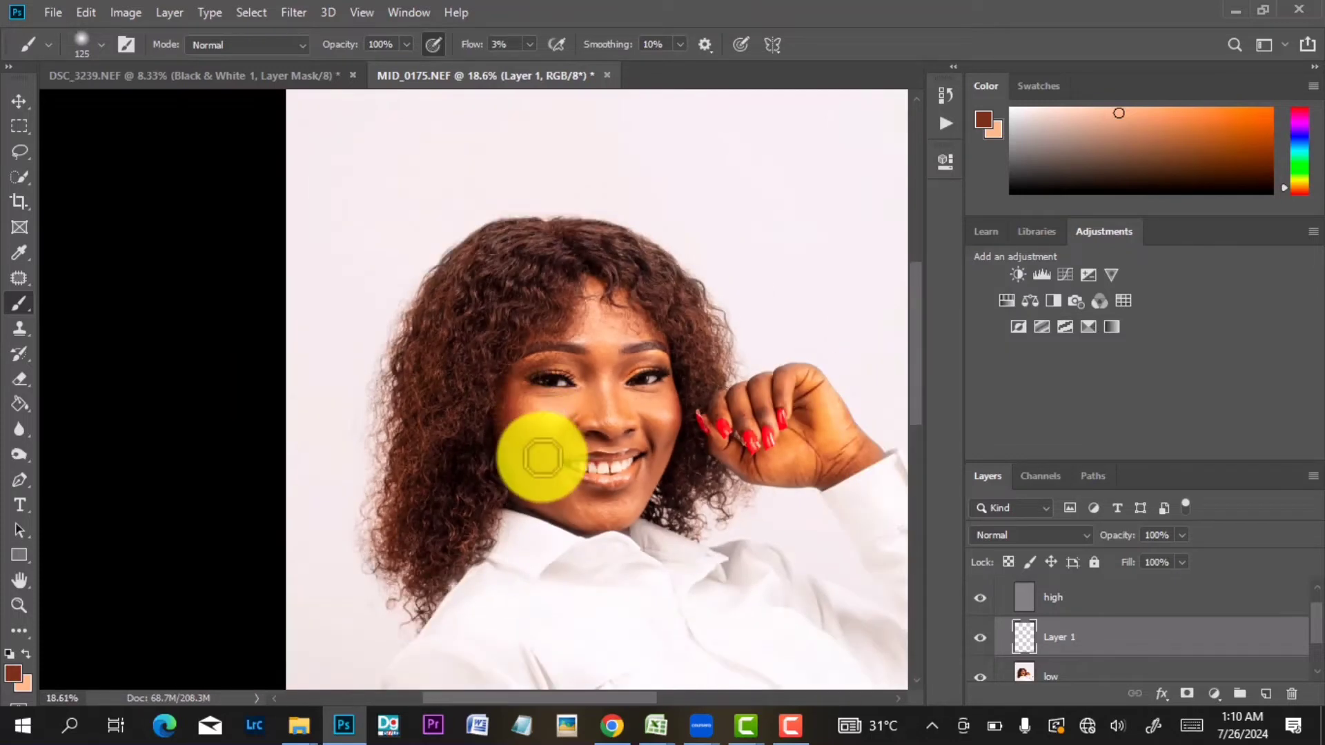
click(980, 637)
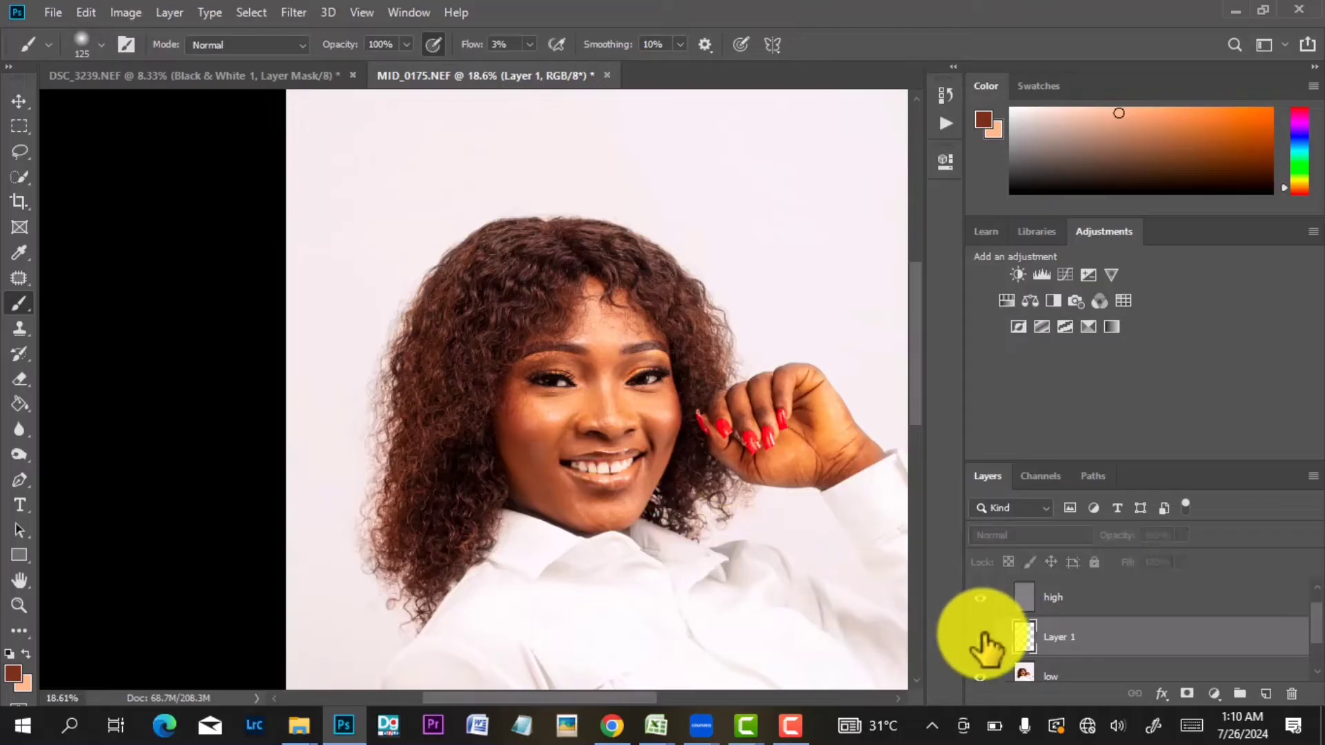
click(980, 637)
scroll(628, 445, down, 2)
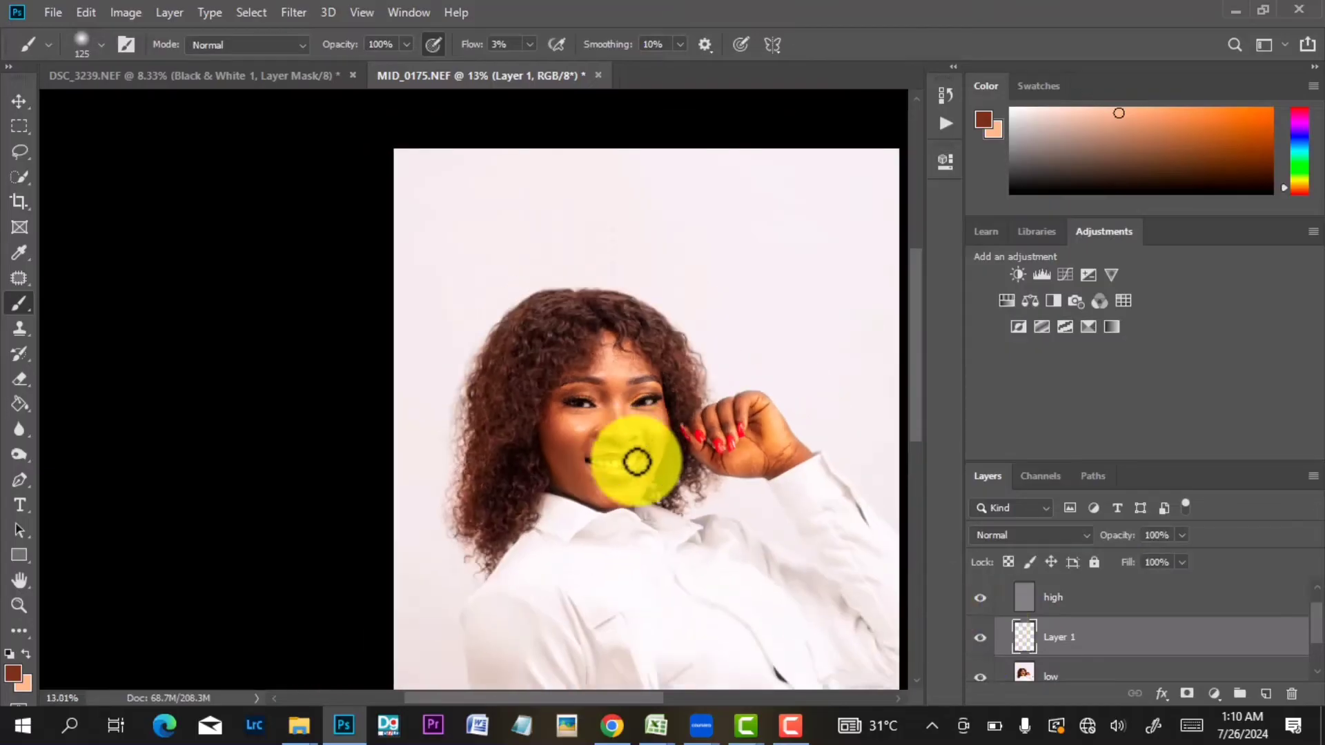
scroll(607, 449, up, 1)
scroll(606, 450, up, 2)
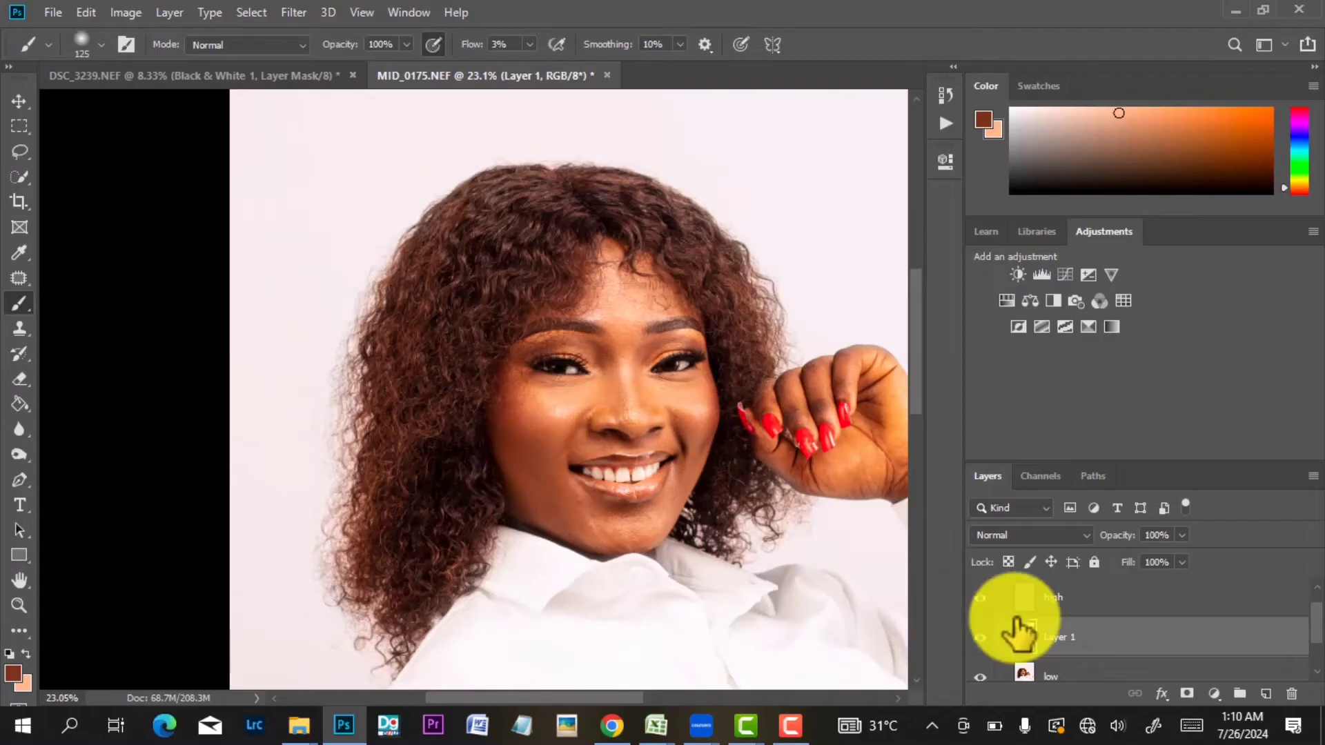
click(980, 637)
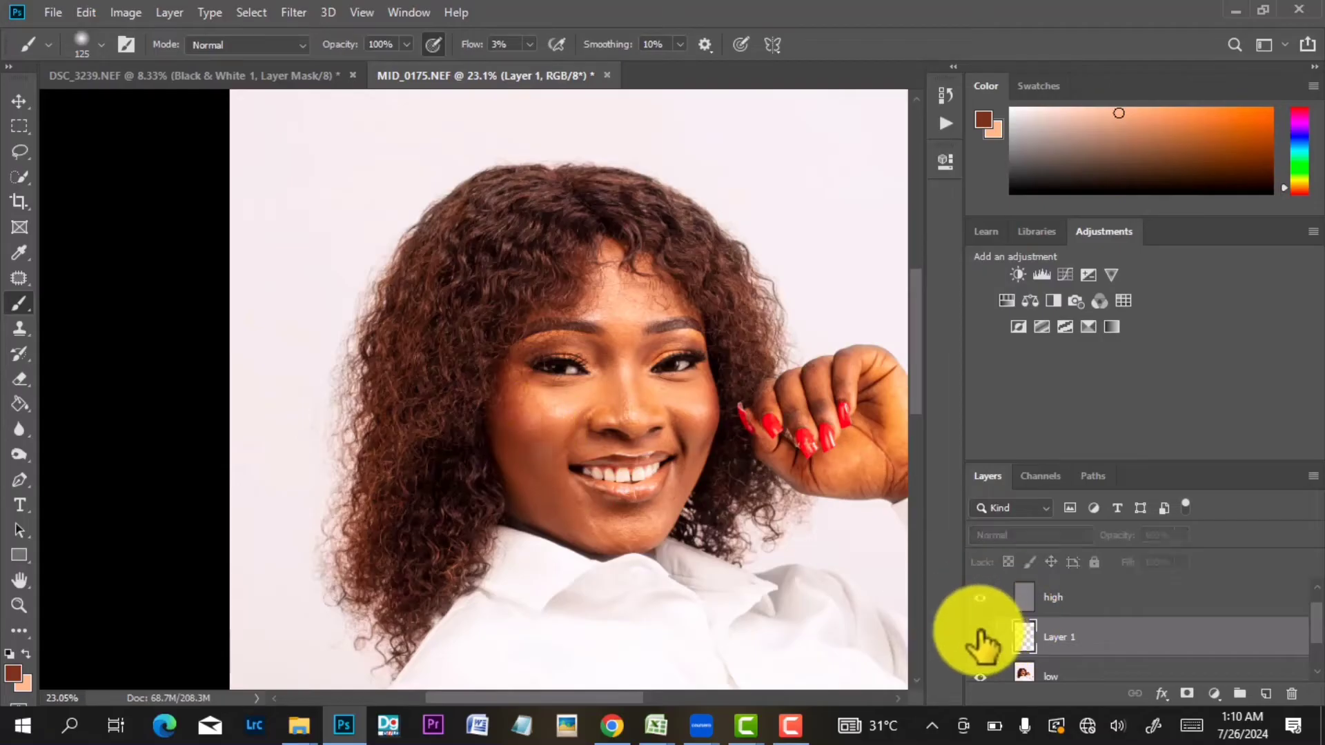
click(980, 637)
click(980, 637)
click(980, 637)
Try painting the dark skin tone around the image-left eye with a size 68 brush and compare with Layer 1 hidden.
scroll(583, 408, up, 3)
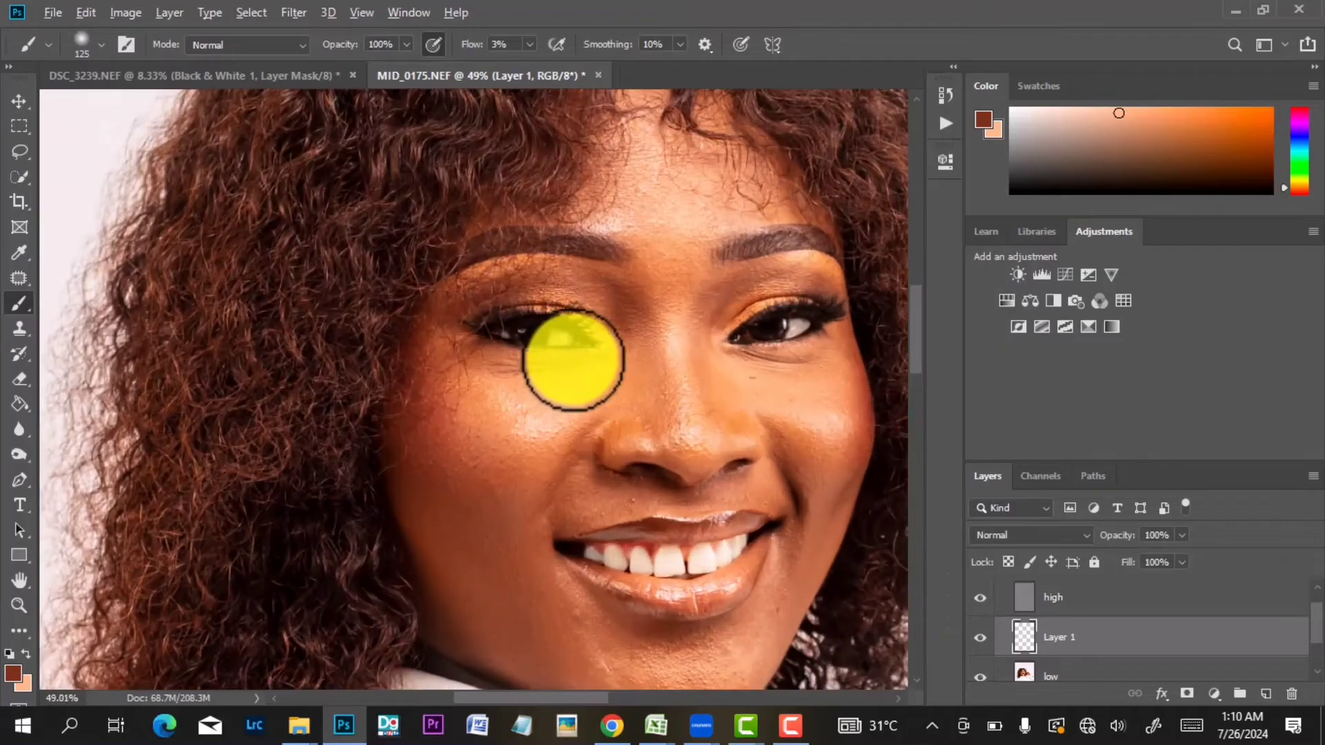
alt+right_click(573, 360)
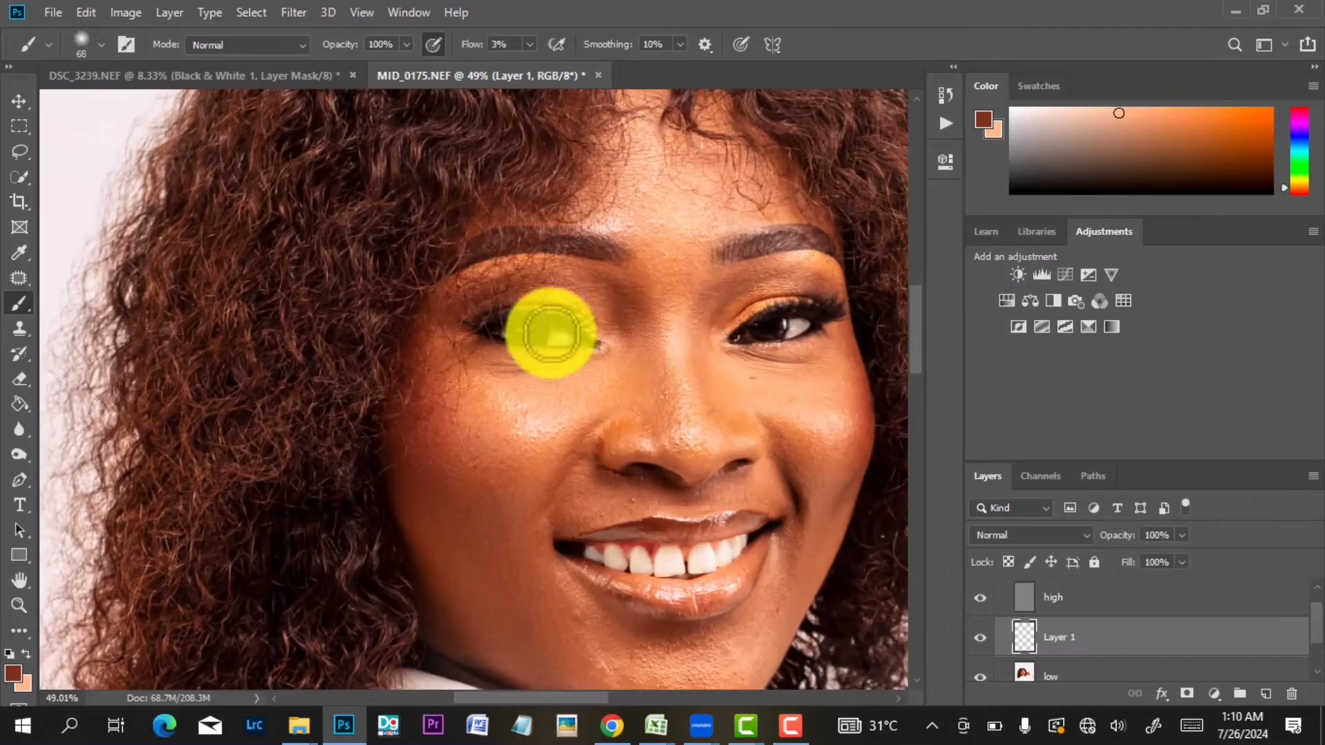
scroll(549, 332, up, 1)
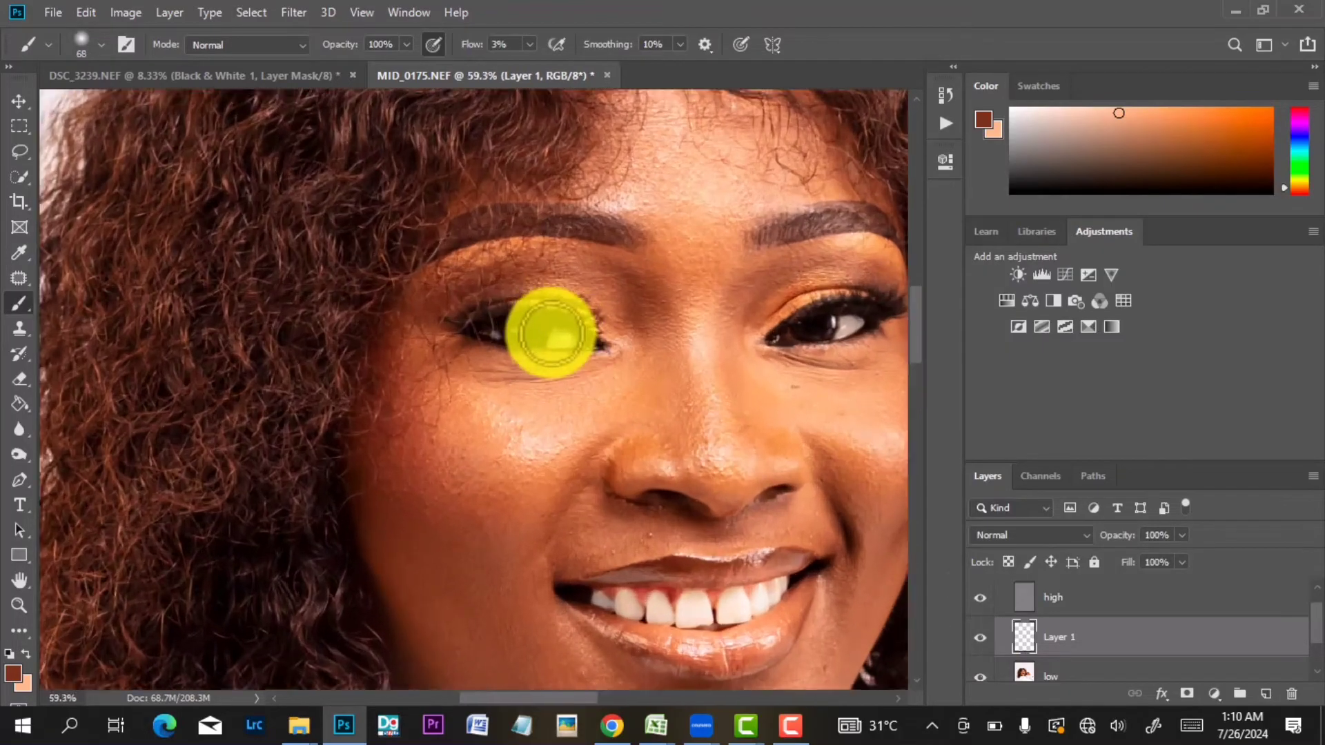
scroll(554, 344, up, 1)
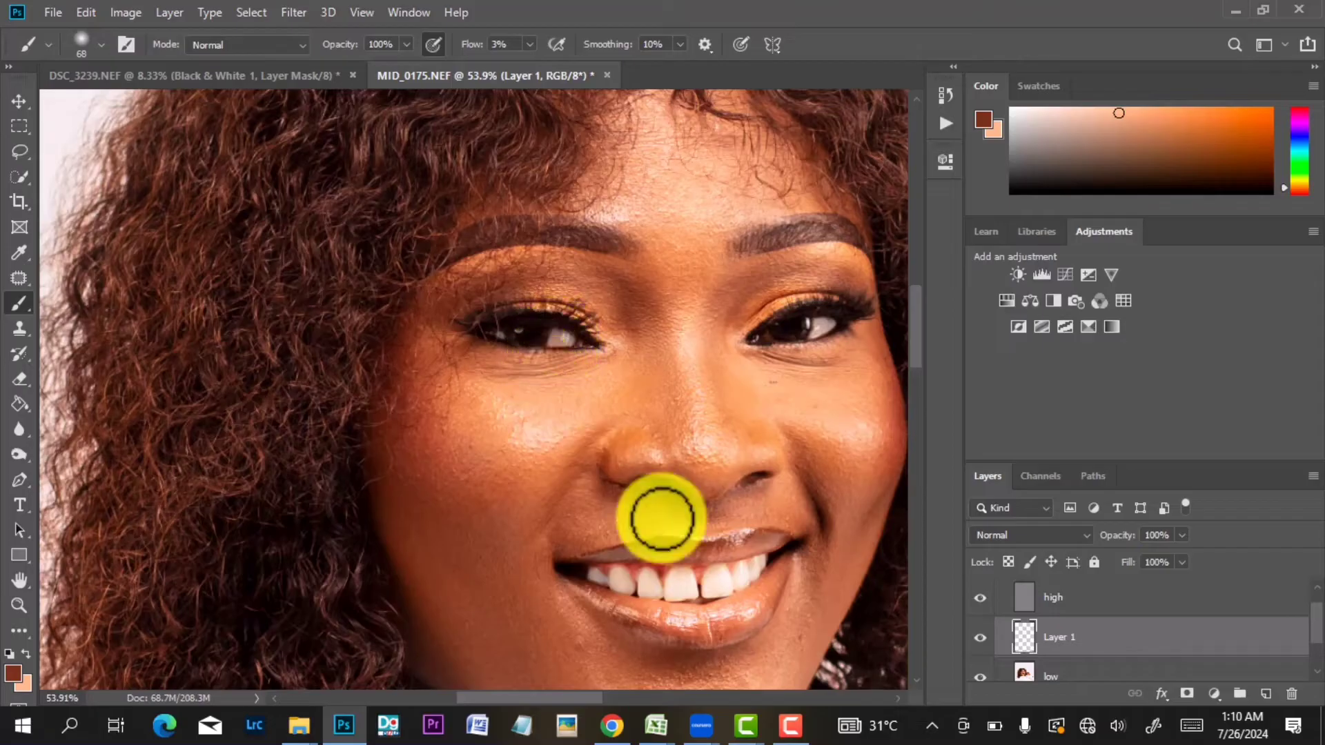
click(979, 639)
click(980, 639)
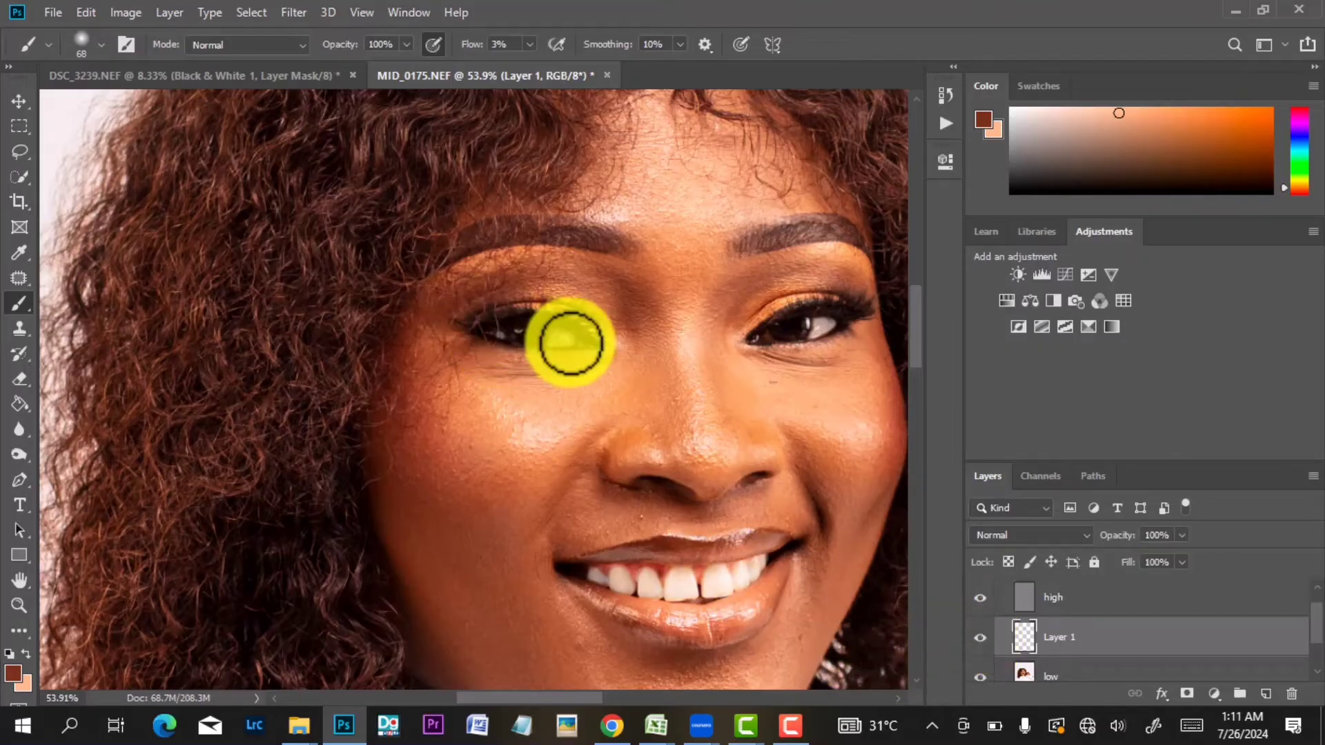
scroll(535, 345, down, 3)
scroll(526, 345, down, 1)
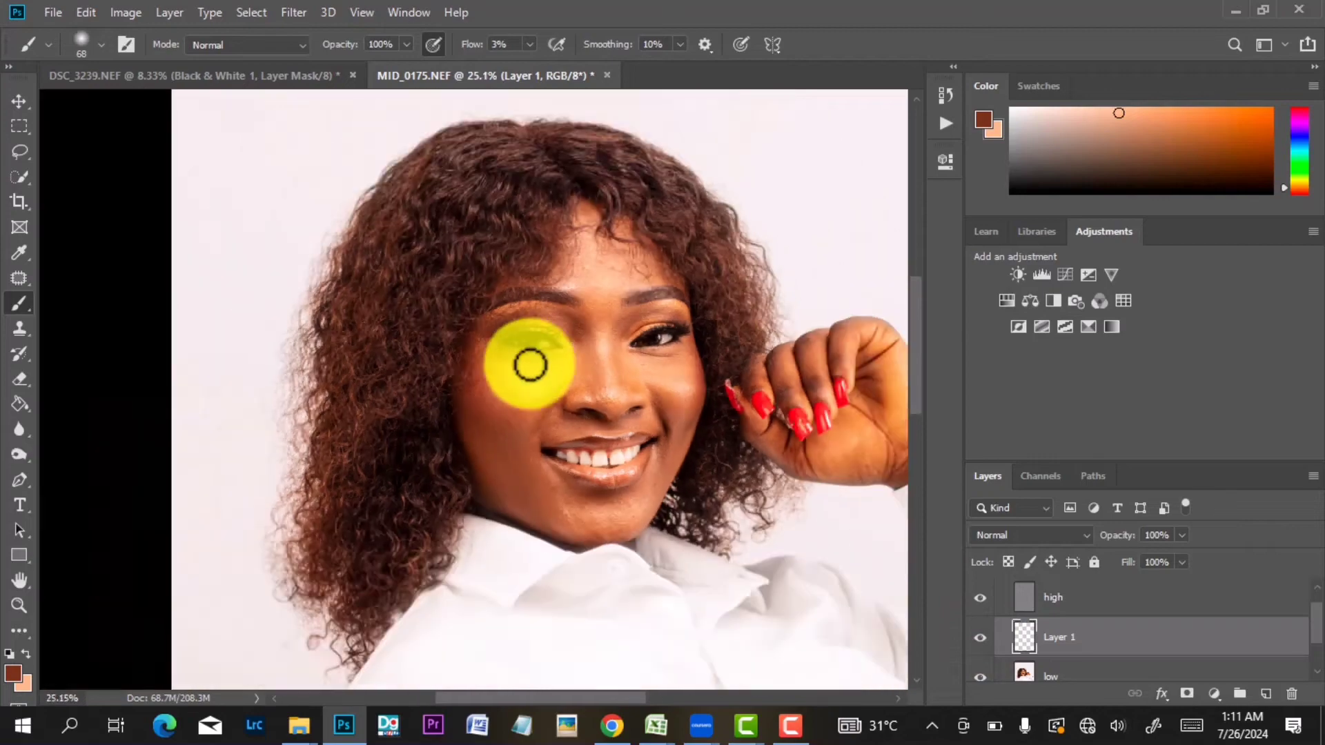
scroll(531, 366, up, 2)
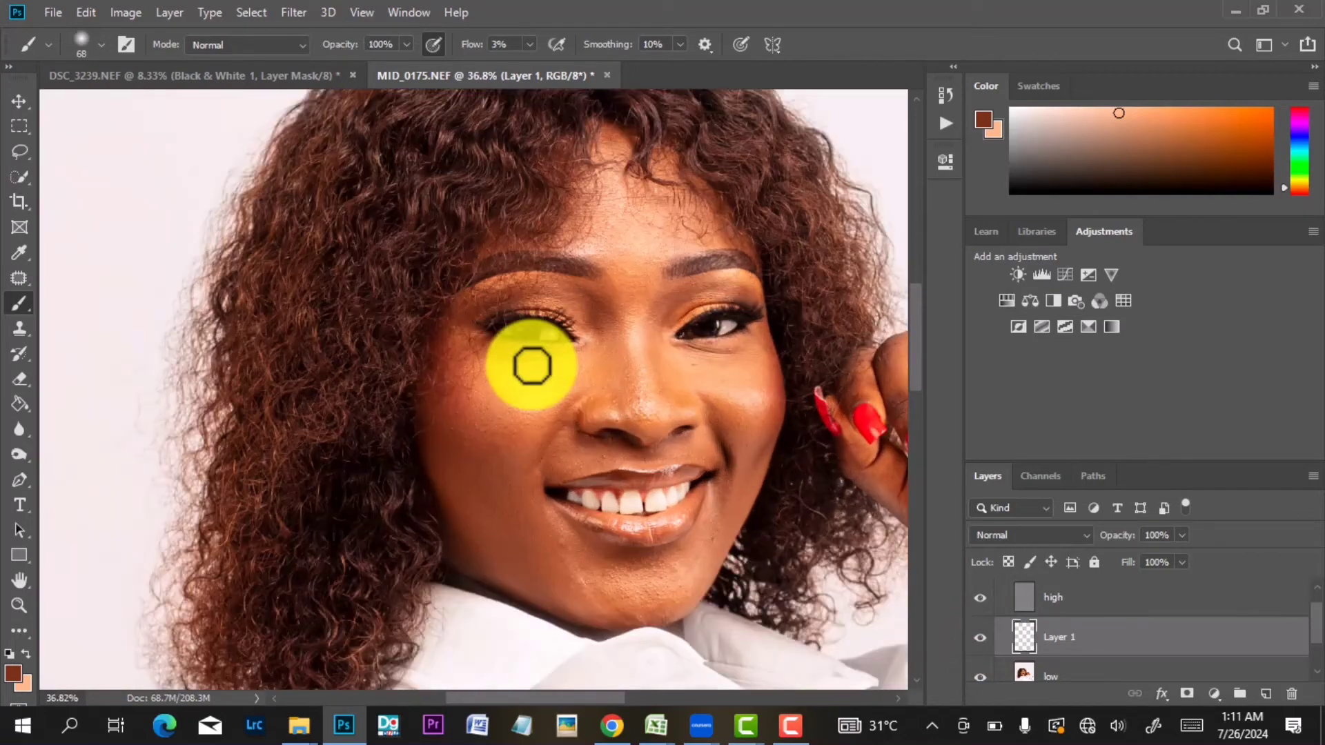
Revert the document history to the Layer Visibility state before the brush strokes made around the eye.
click(945, 94)
scroll(809, 149, up, 1)
click(794, 141)
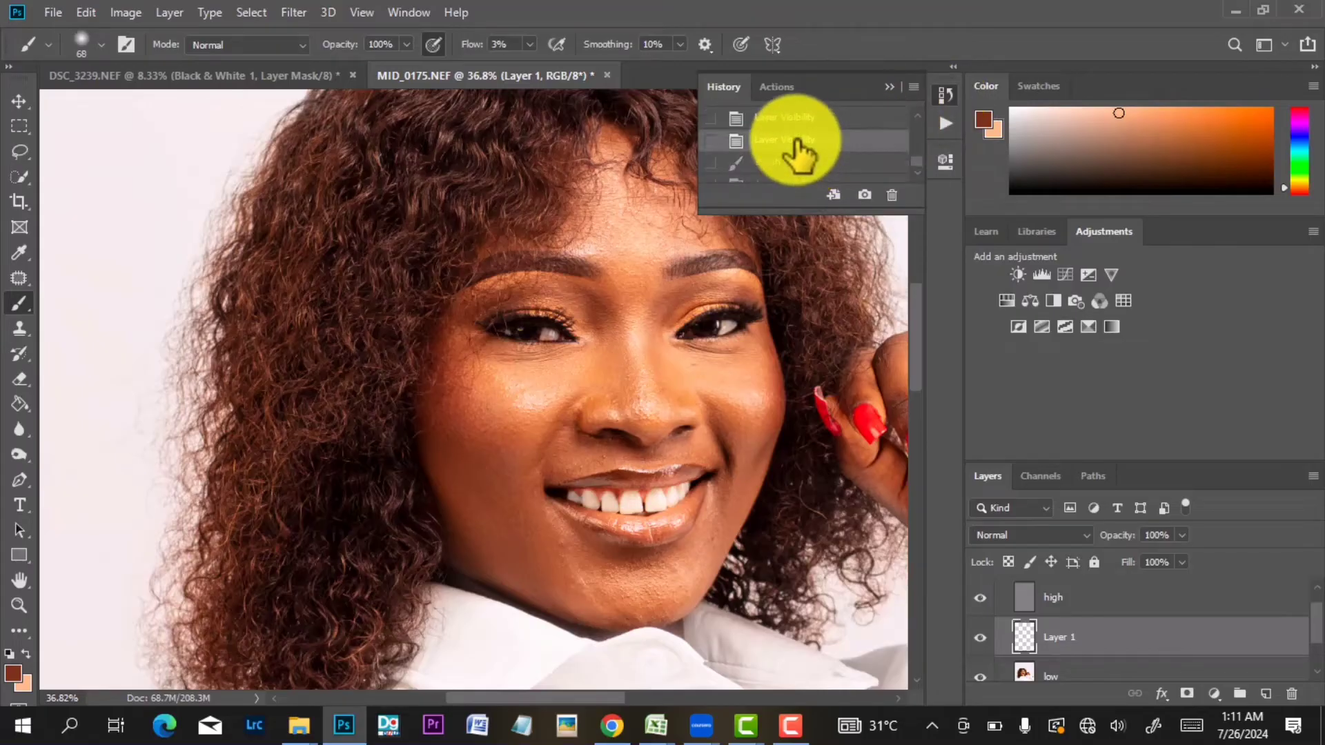
click(891, 87)
Paint the dark skin tone beside the inner corner of the image-left eye with a size 40 brush.
scroll(652, 285, up, 3)
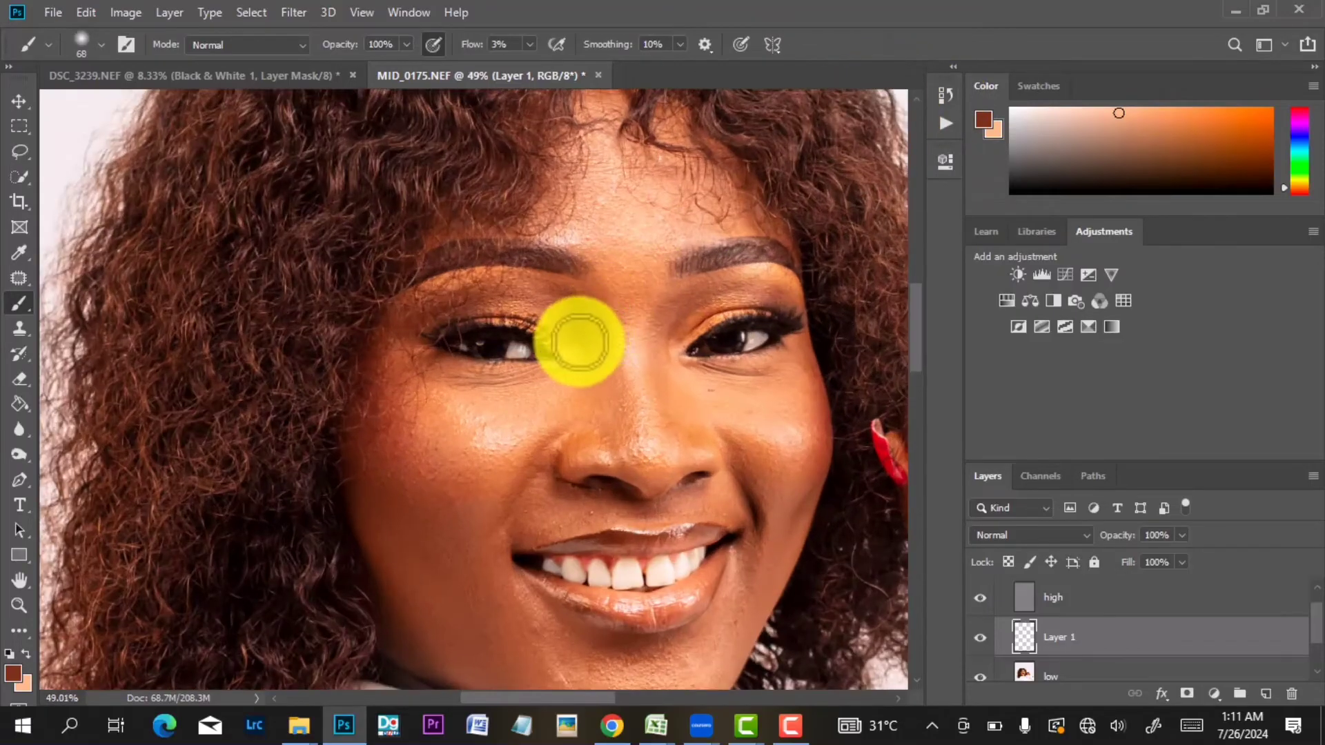
key(bracketleft)
key(bracketleft)
key(bracketleft)
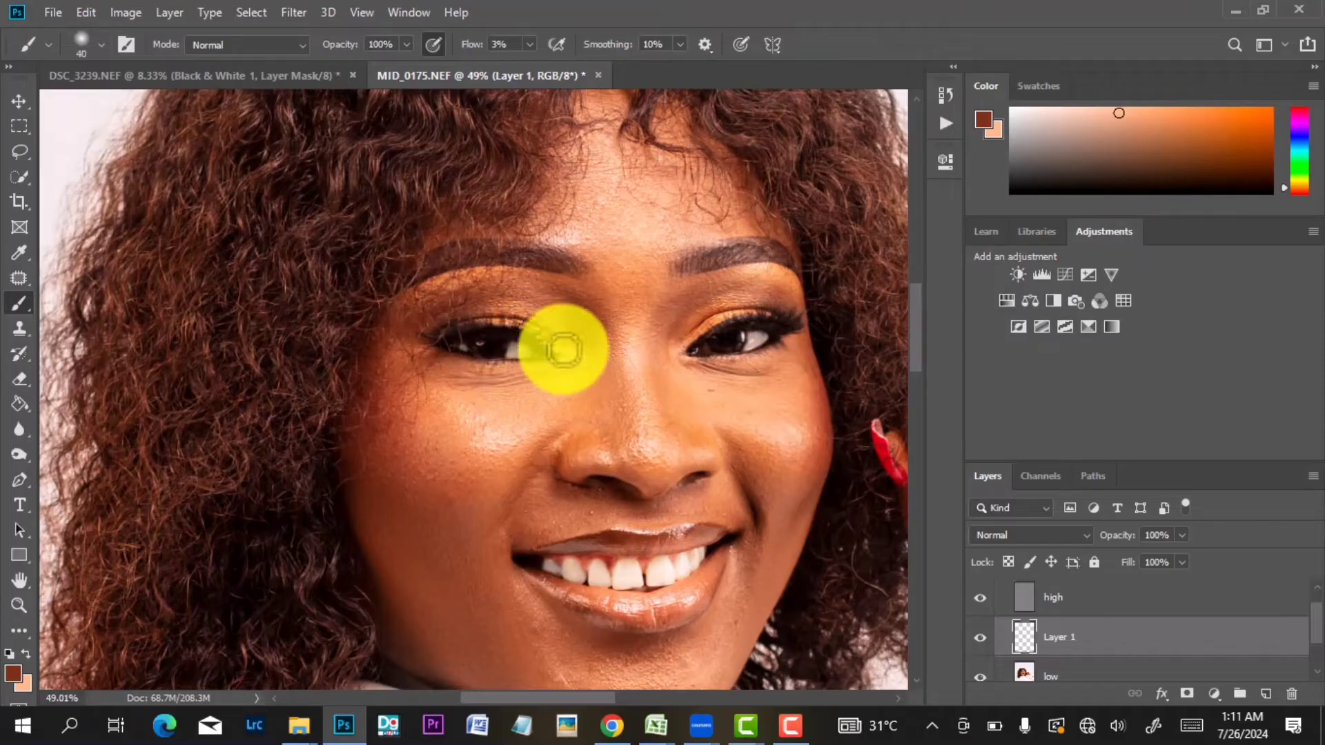
Check the painted inner eye corner with Layer 1 hidden and shown, then view the wider portrait.
click(979, 637)
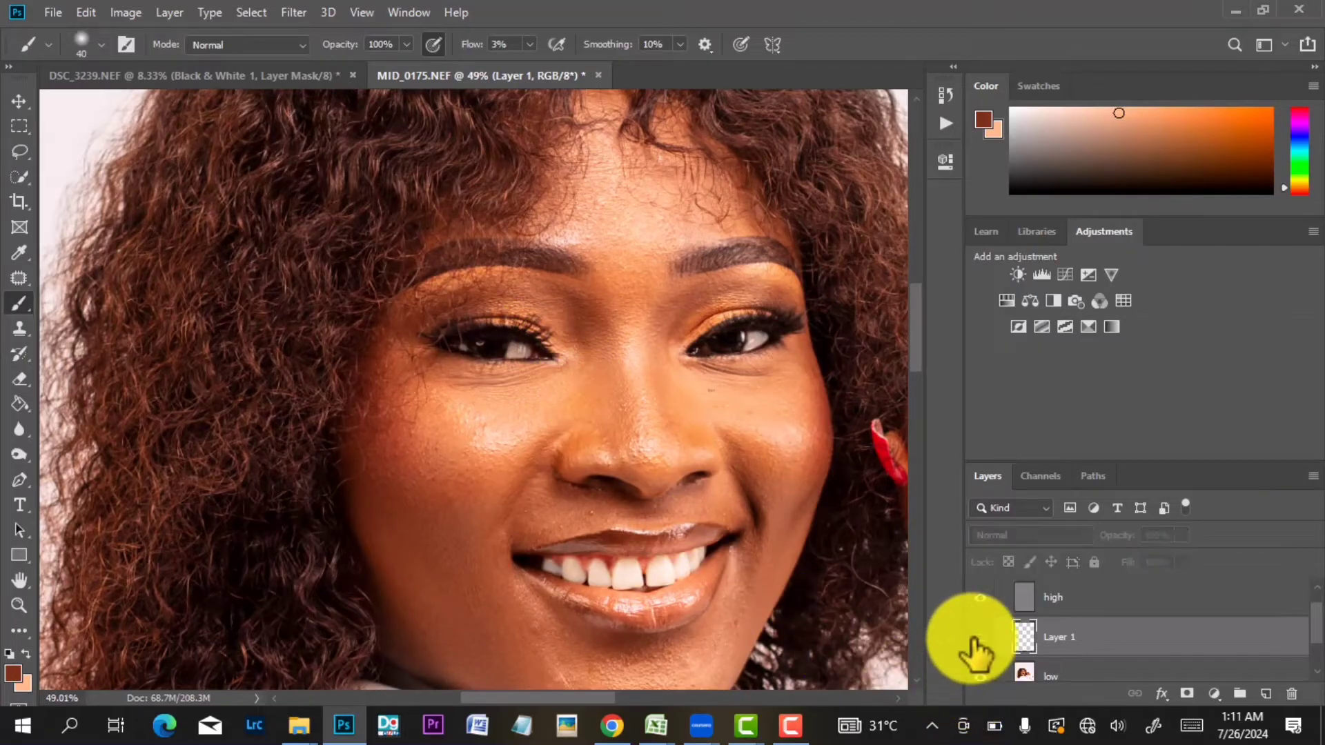
click(978, 637)
scroll(524, 331, down, 3)
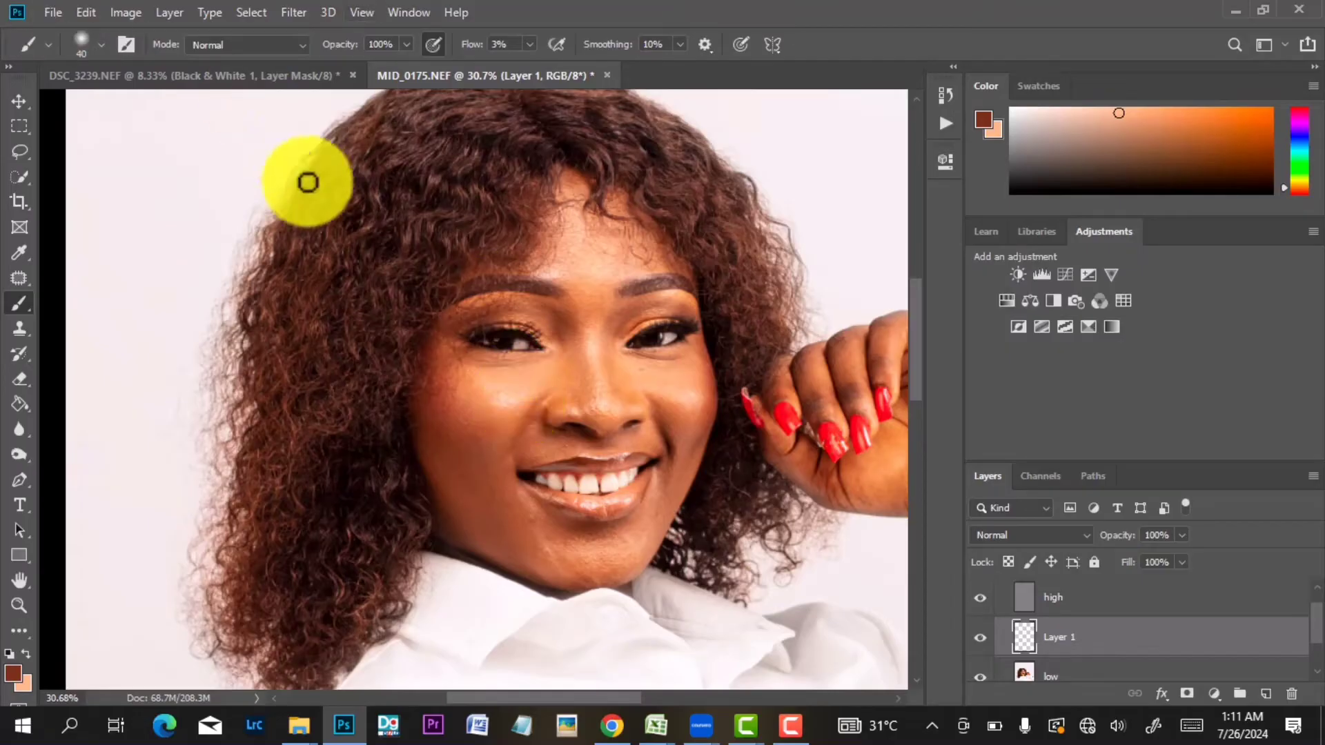
scroll(556, 333, down, 1)
scroll(555, 333, down, 1)
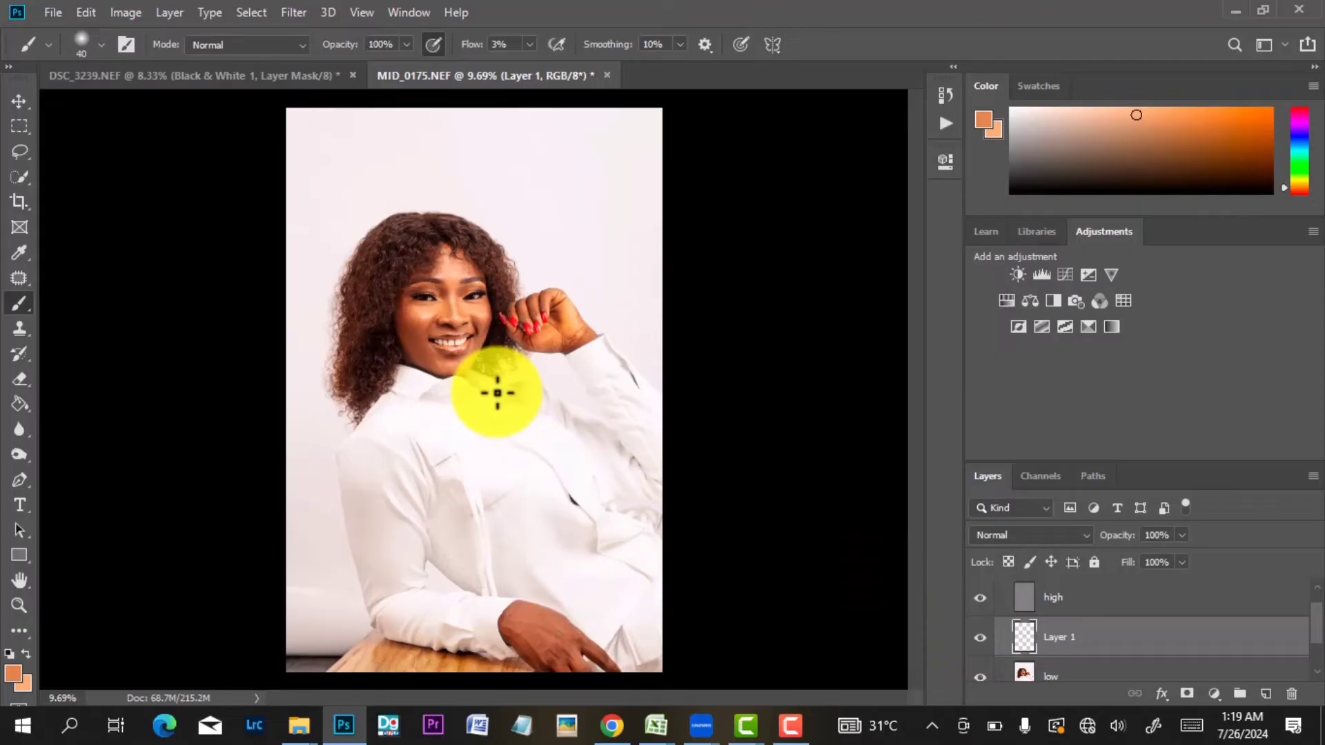
Review the retouched face and hand at several zoom levels, comparing the portrait with Layer 1 hidden and shown.
scroll(470, 351, up, 8)
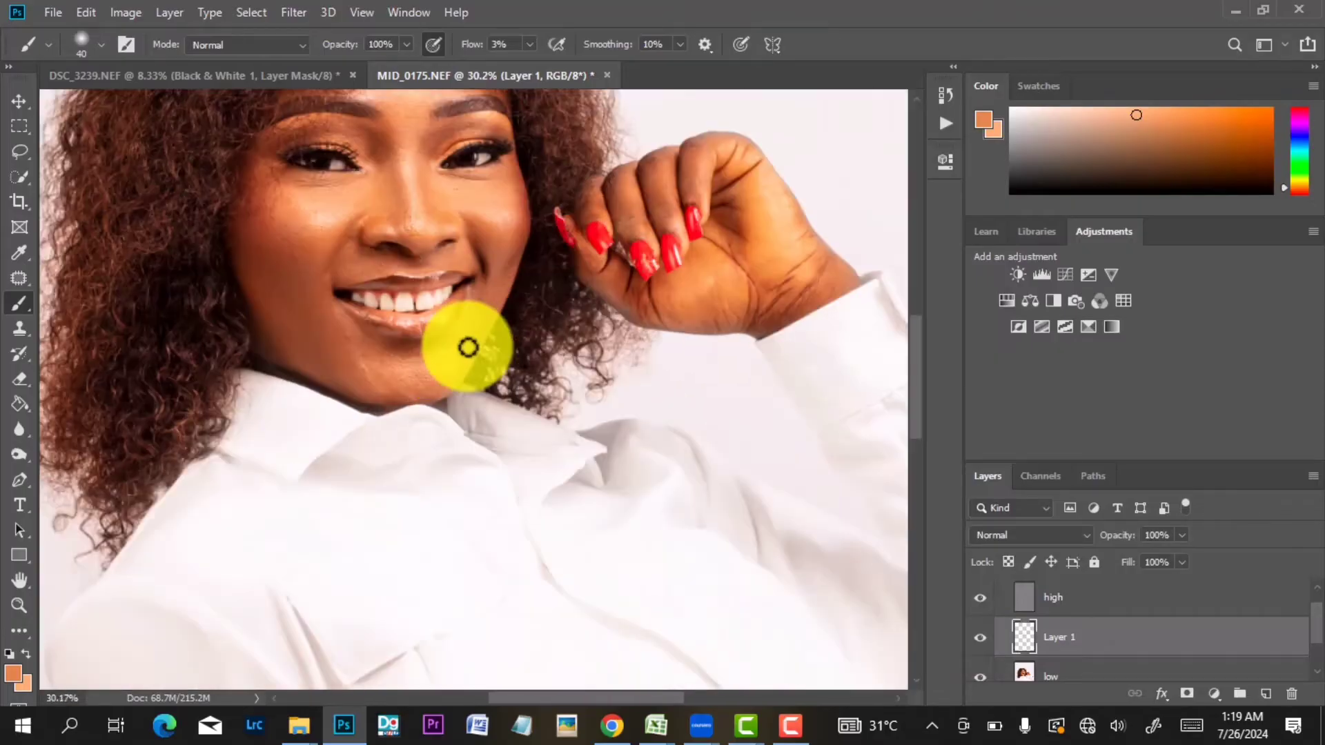
drag(477, 325, 566, 401)
scroll(567, 400, down, 8)
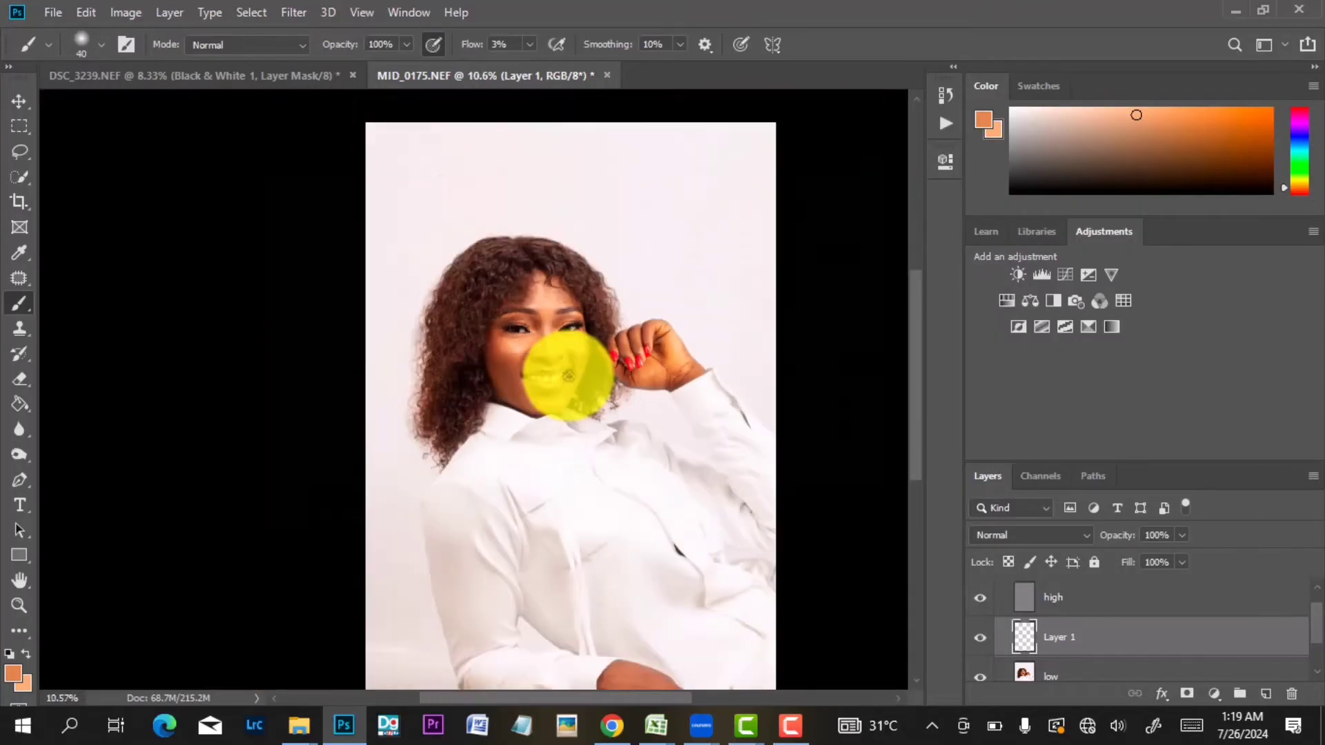
scroll(508, 349, up, 8)
drag(485, 352, 592, 384)
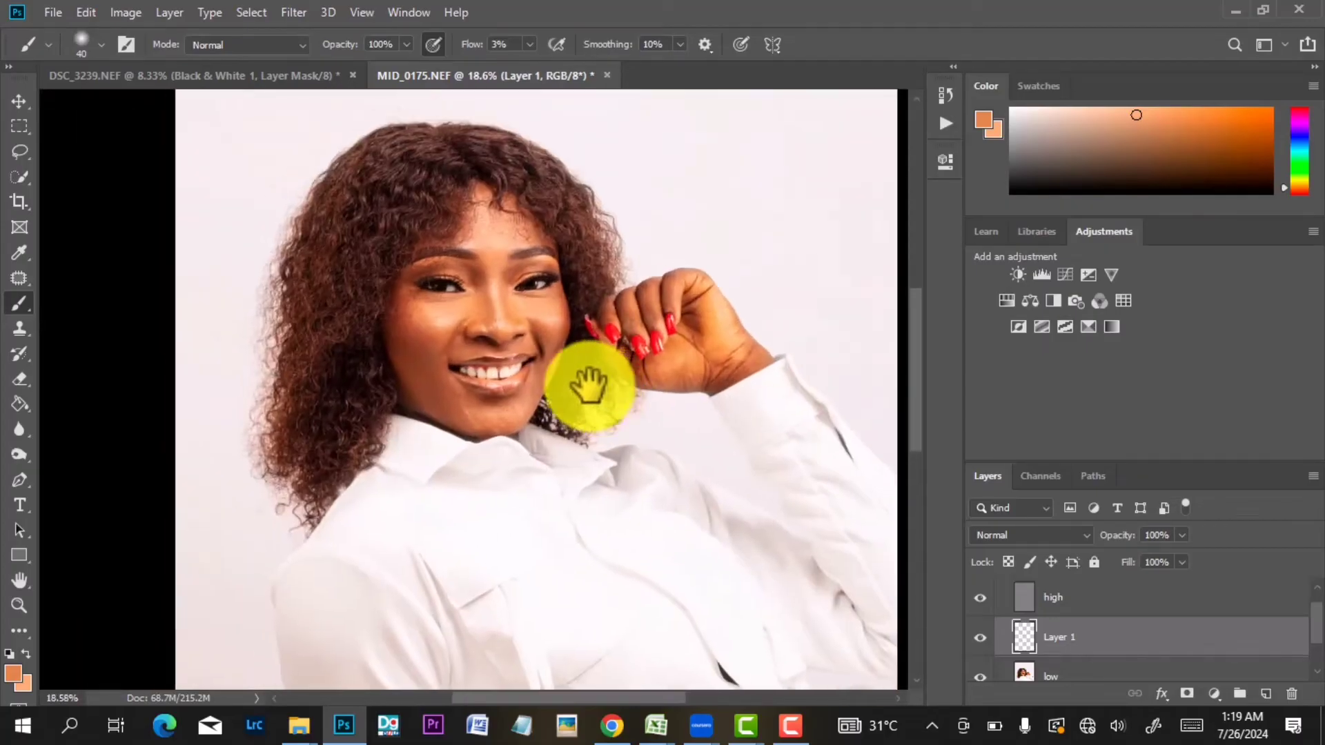
scroll(586, 317, up, 2)
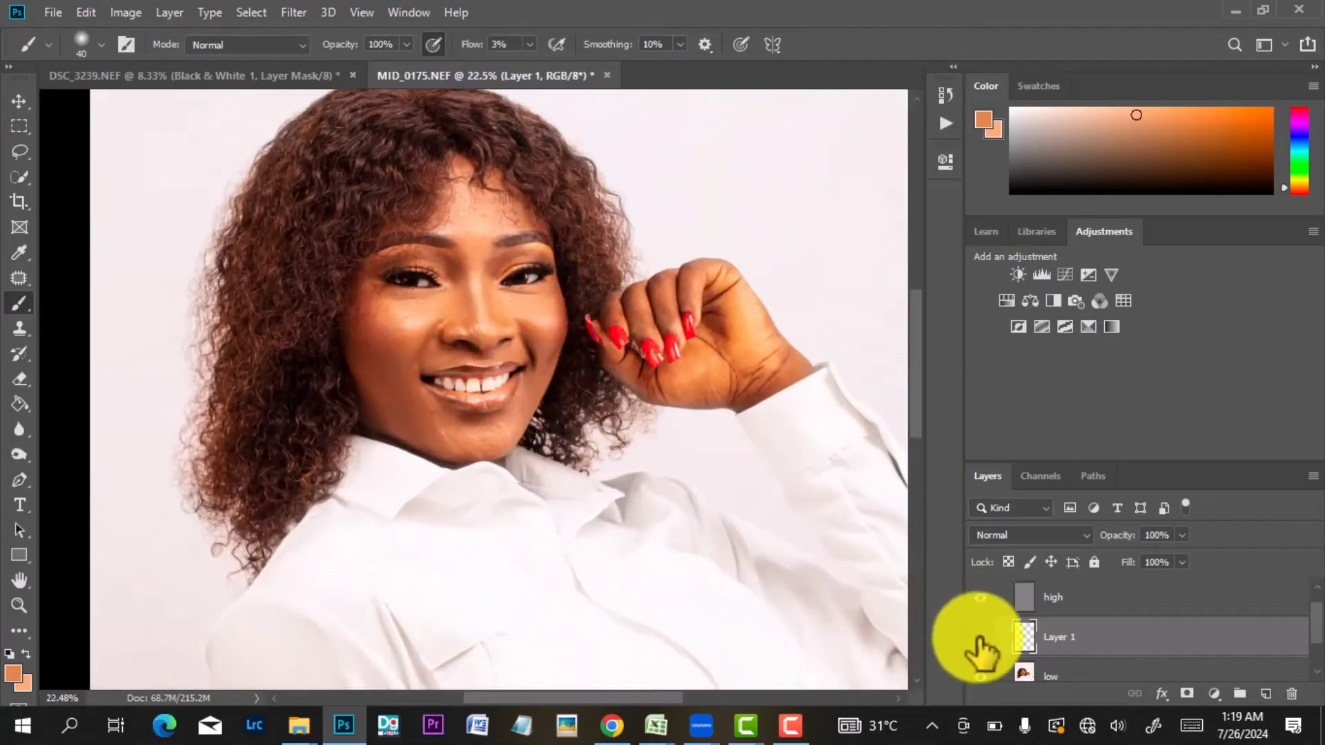
click(978, 638)
click(978, 638)
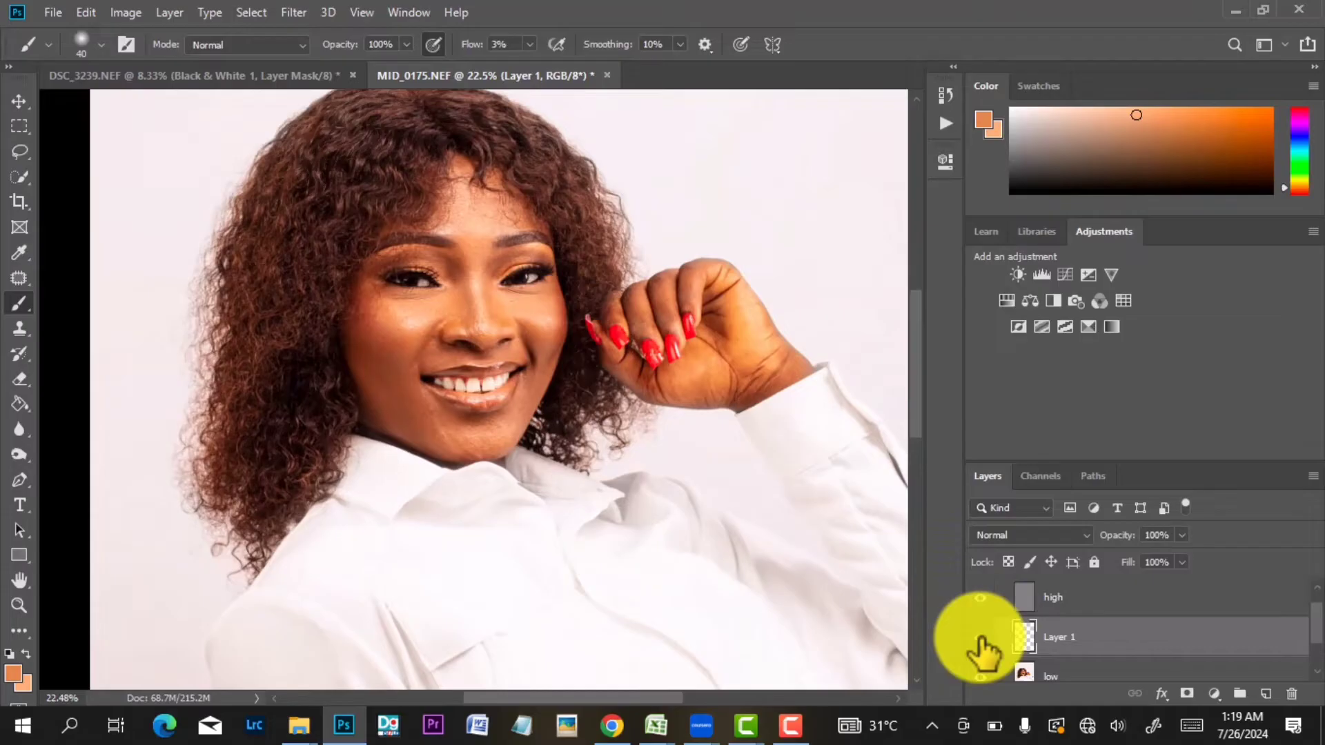
click(978, 638)
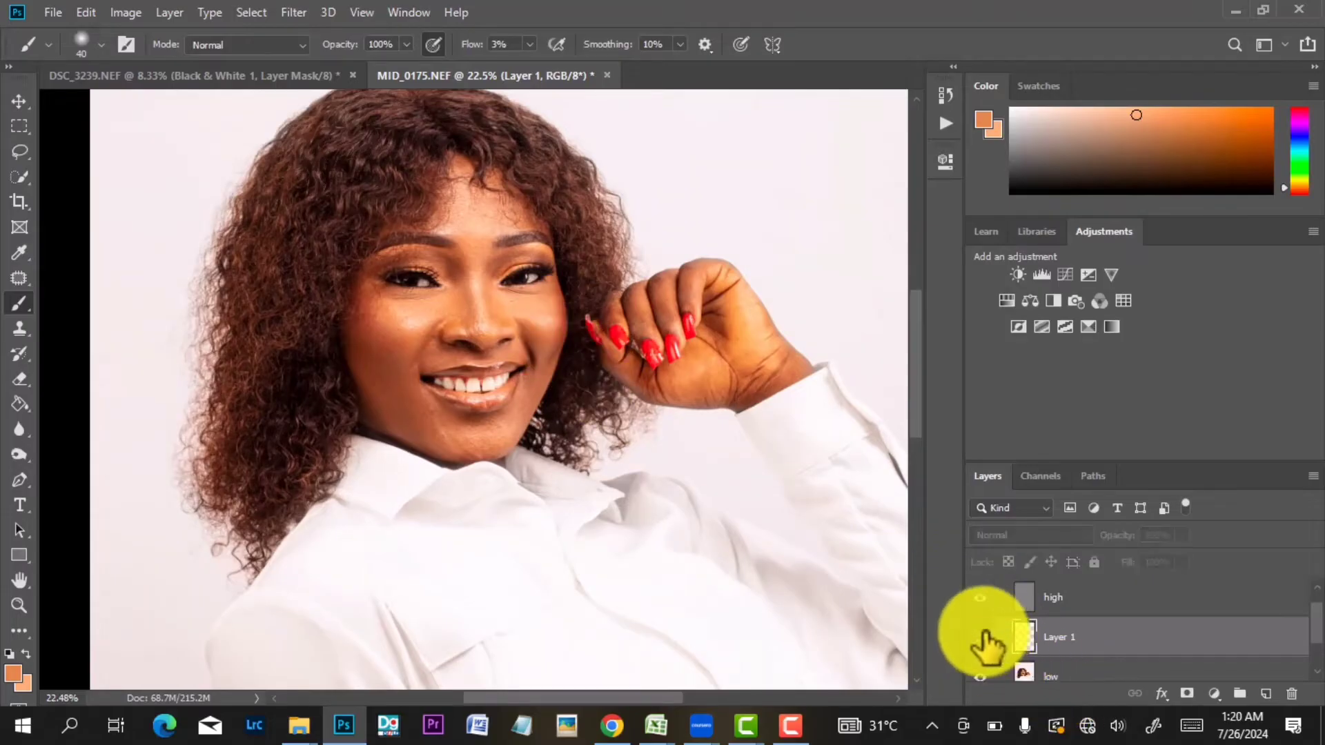
click(980, 638)
scroll(523, 330, down, 1)
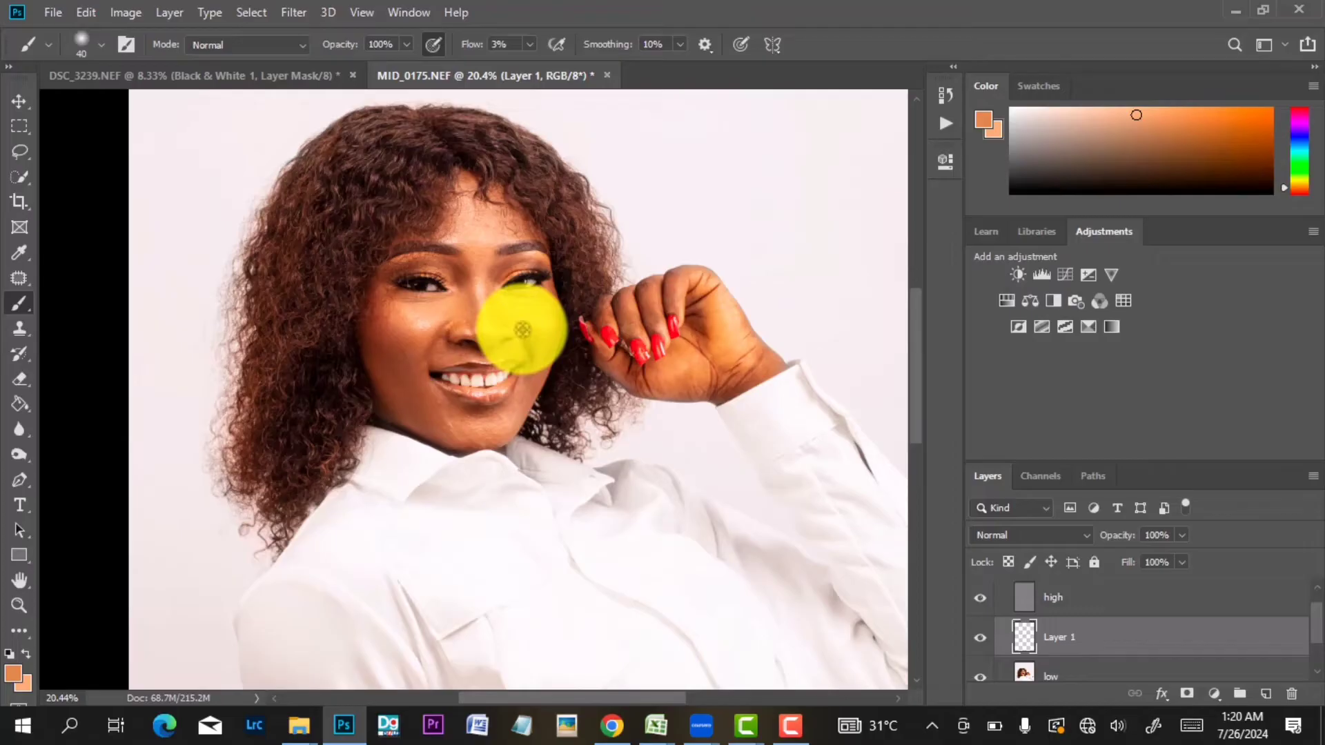
scroll(474, 252, up, 6)
scroll(480, 265, down, 11)
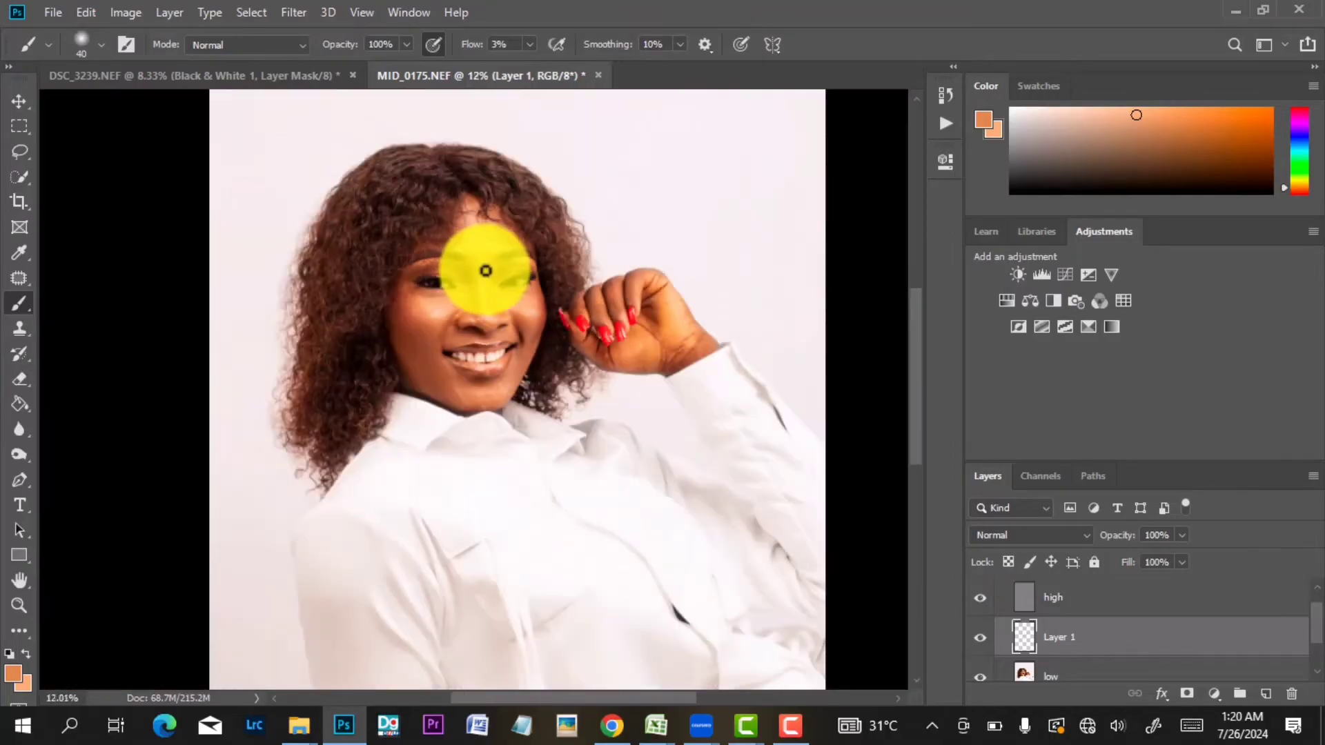
scroll(486, 271, down, 4)
scroll(470, 328, up, 7)
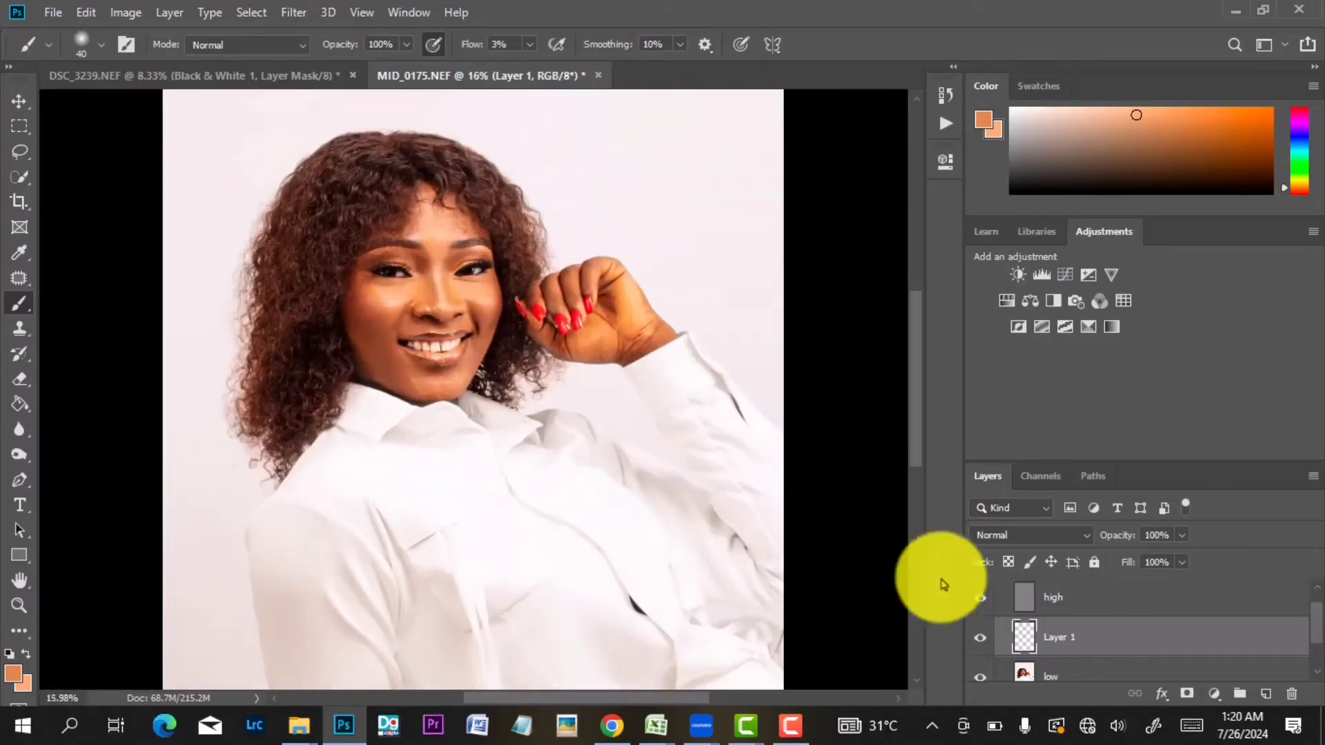
Compare the wider portrait with Layer 1 hidden and shown, and inspect the face up close.
click(980, 637)
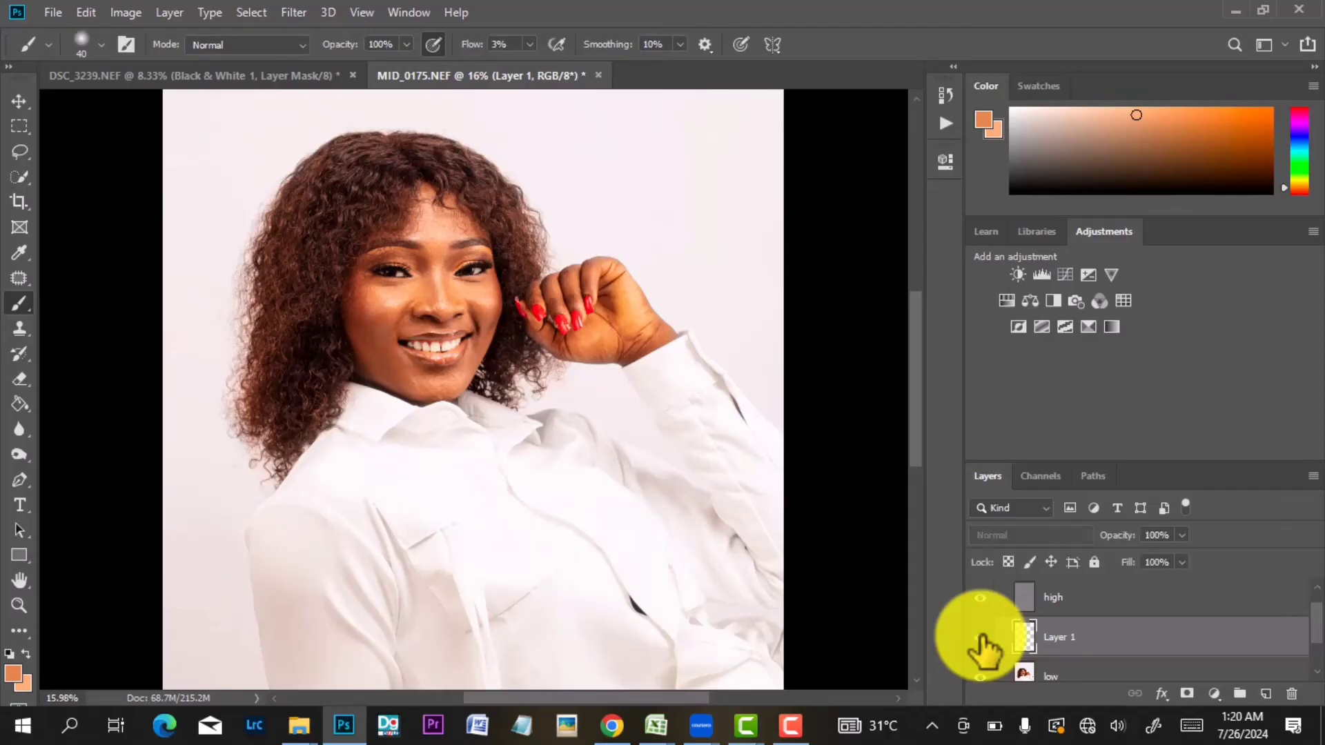
click(980, 637)
click(980, 637)
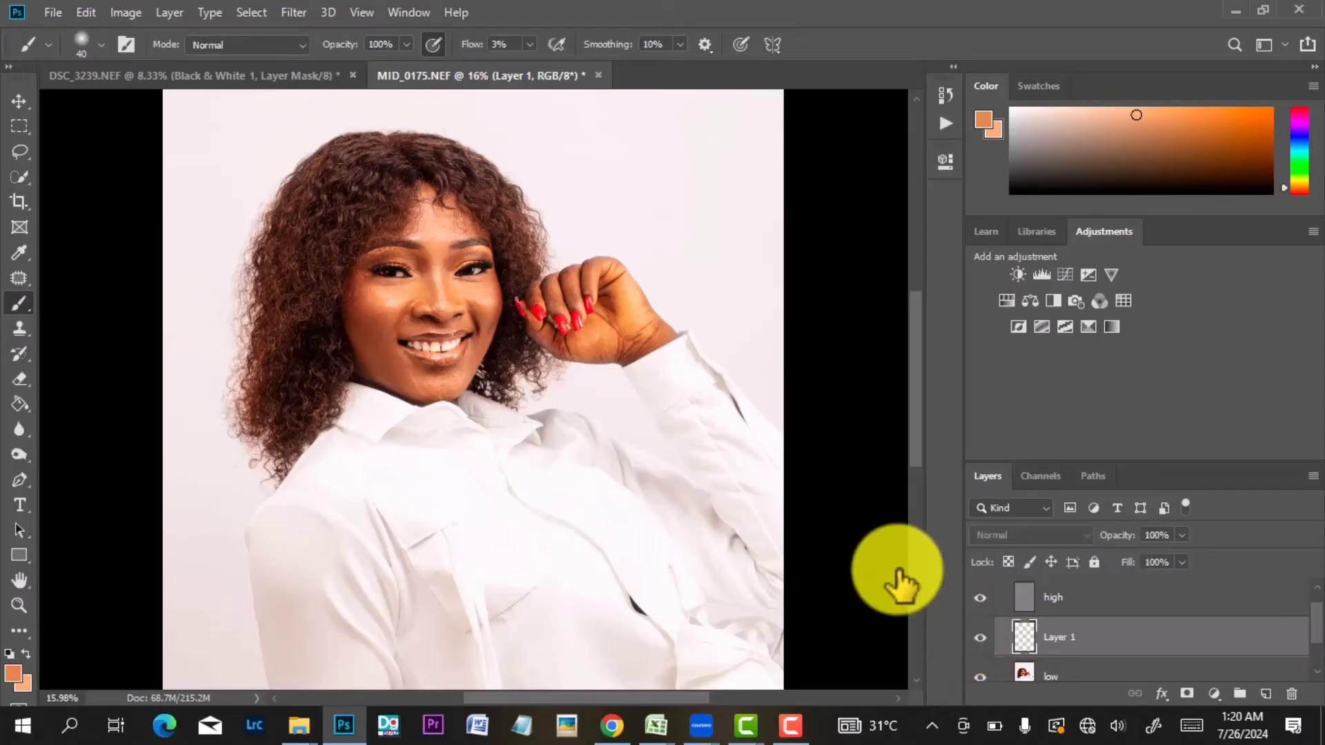
scroll(560, 345, down, 3)
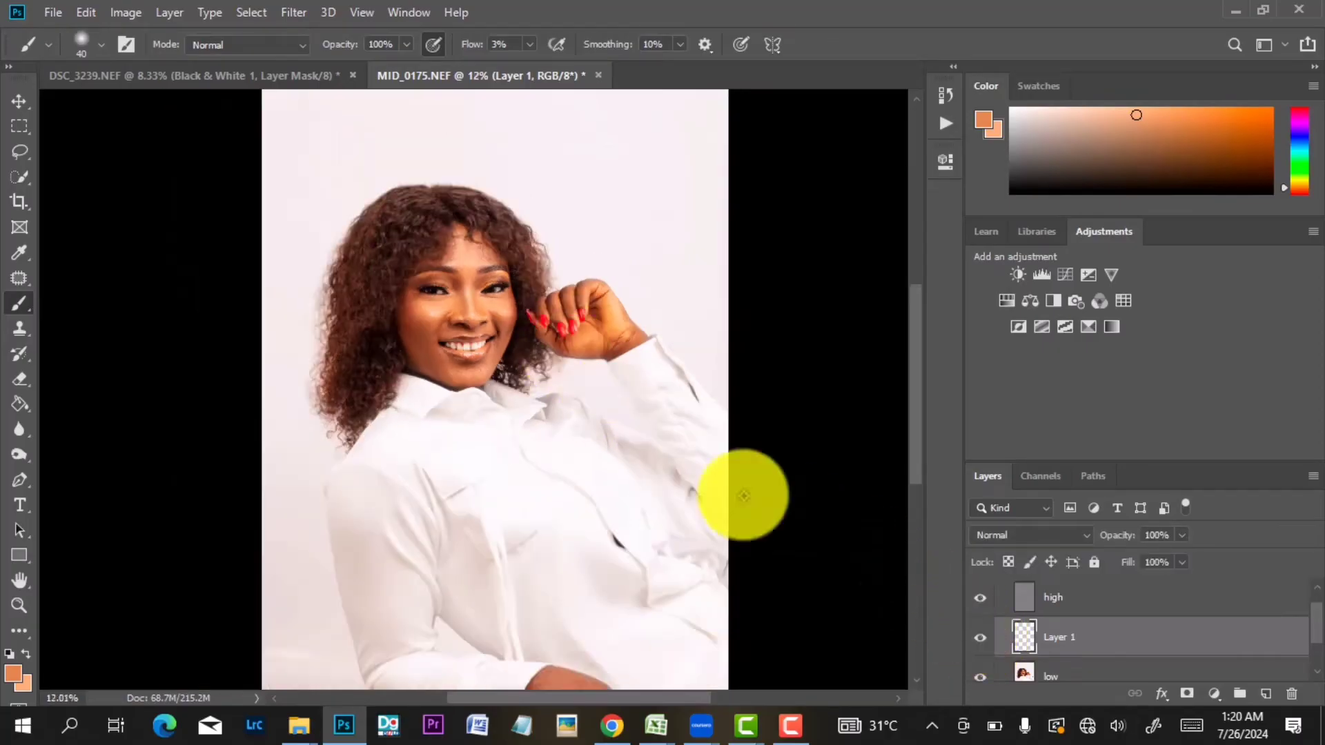
click(980, 637)
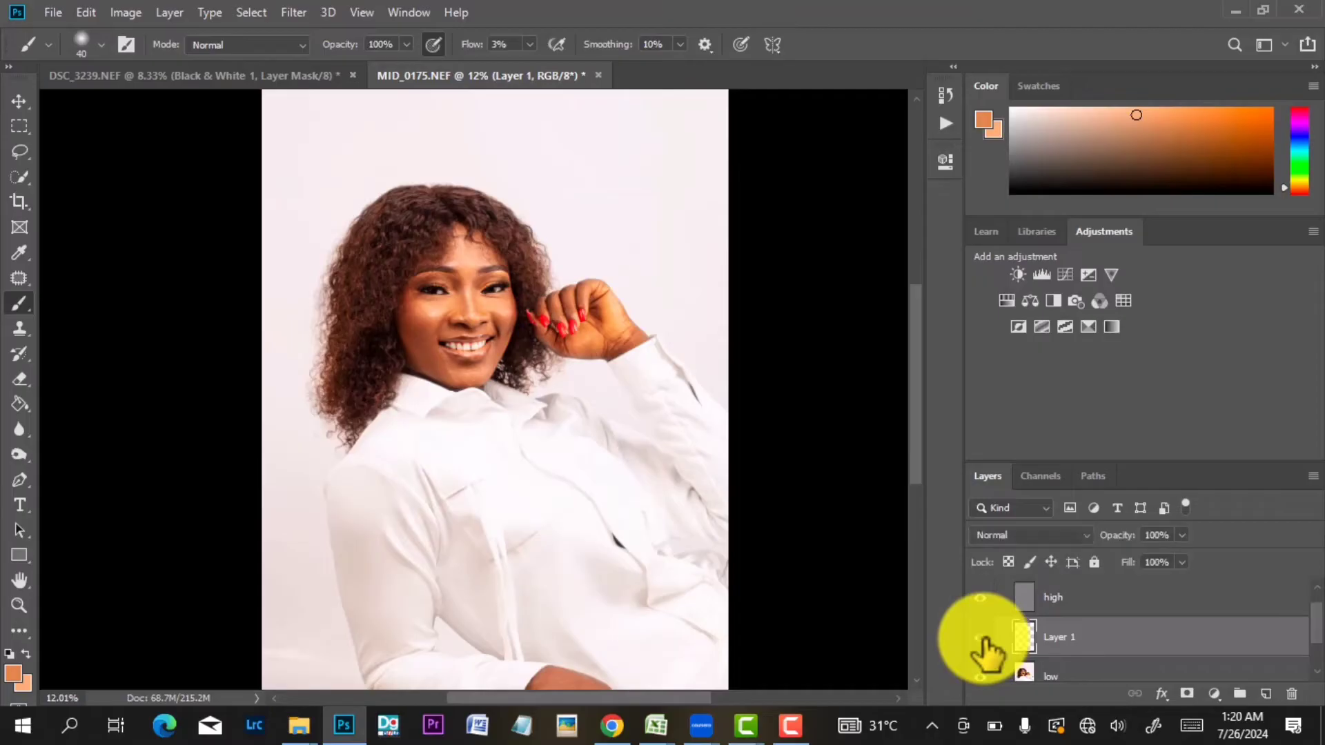
click(980, 637)
scroll(441, 276, up, 5)
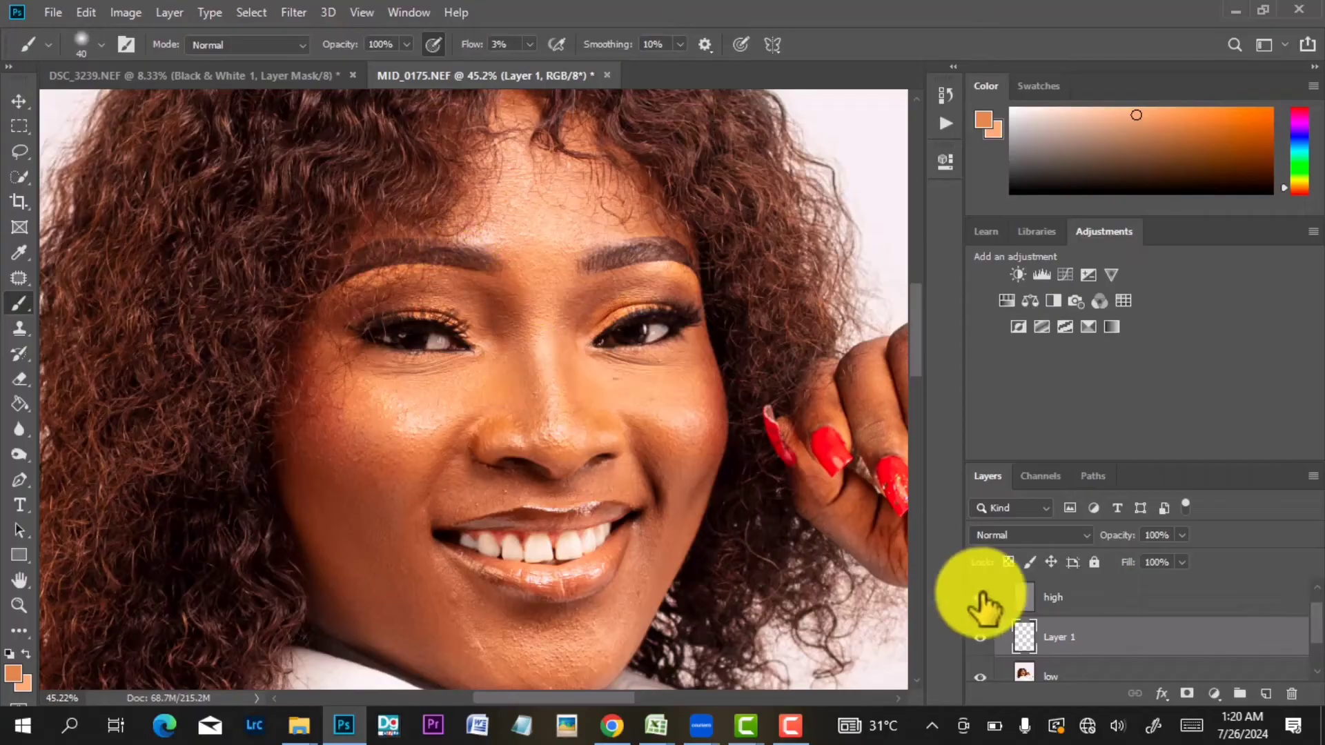
drag(621, 433, 592, 384)
scroll(592, 383, down, 3)
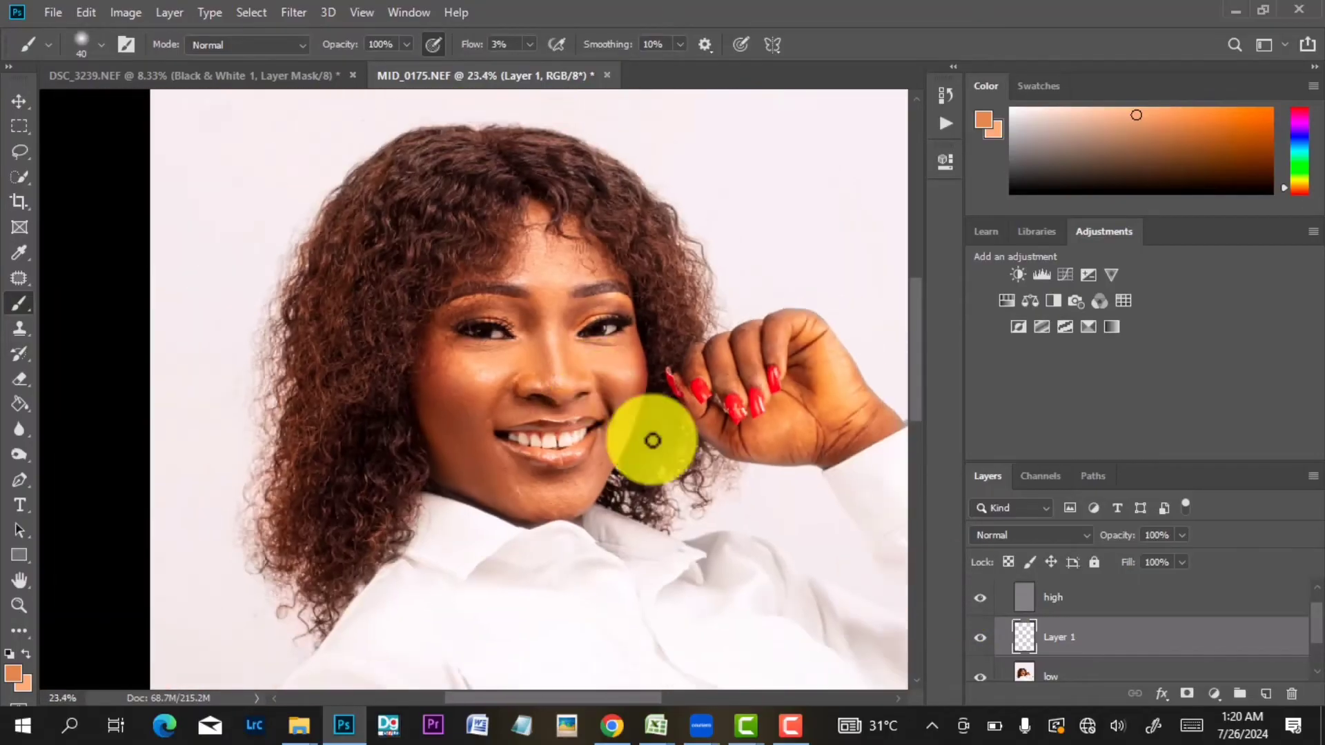
Duplicate the high layer and set the copy's opacity to 22%.
click(1112, 599)
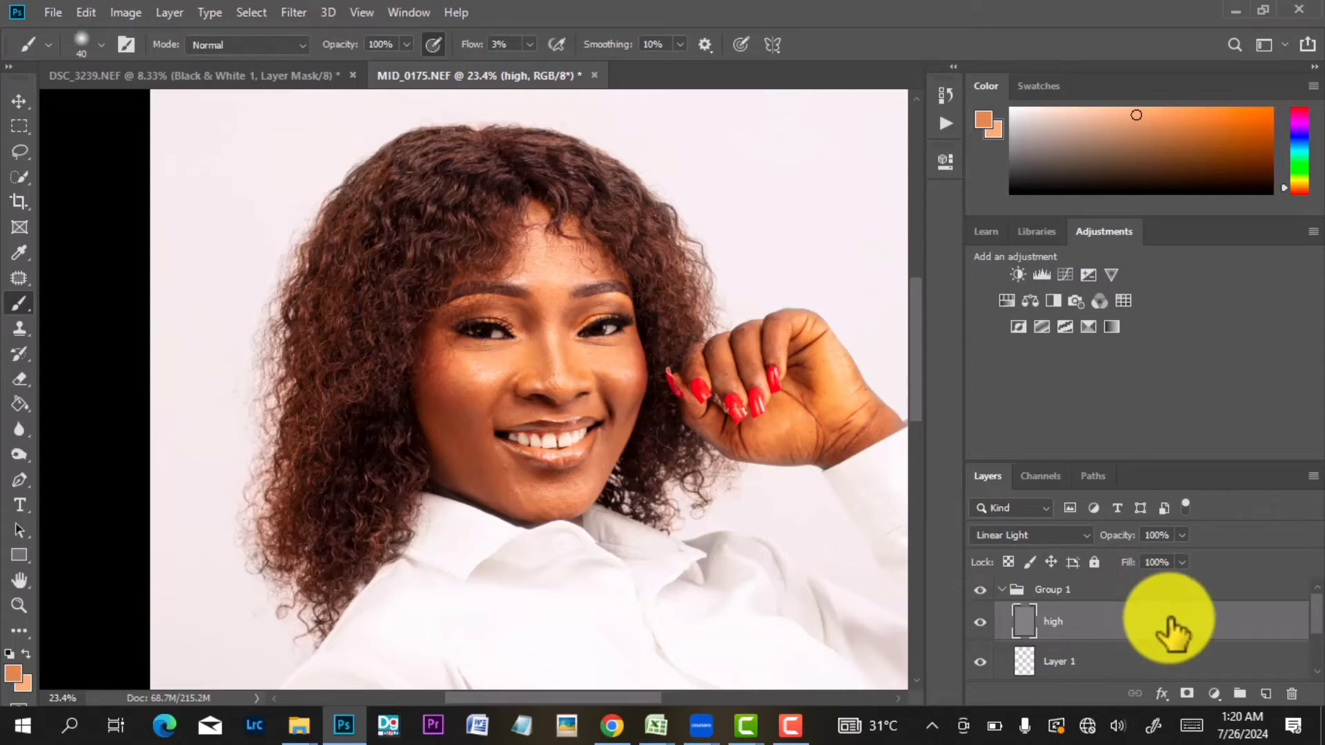
key(ctrl+j)
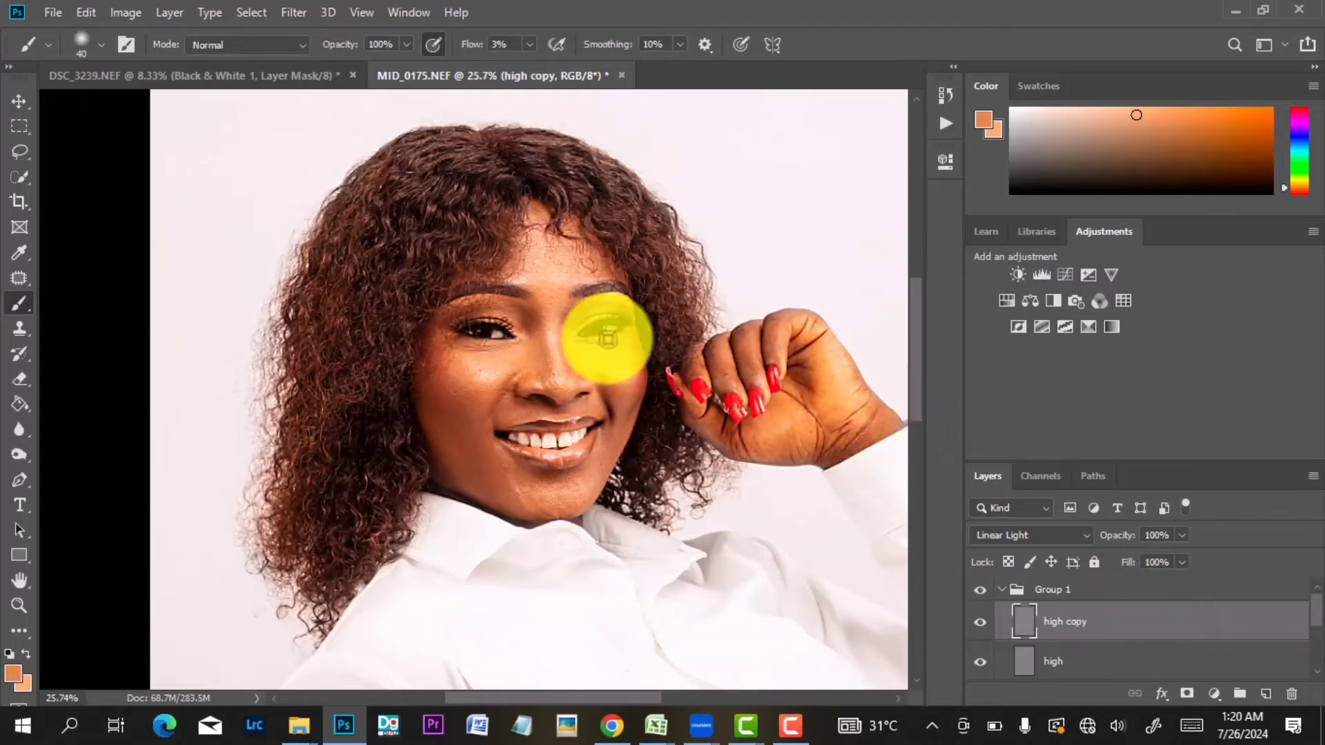
scroll(609, 345, up, 5)
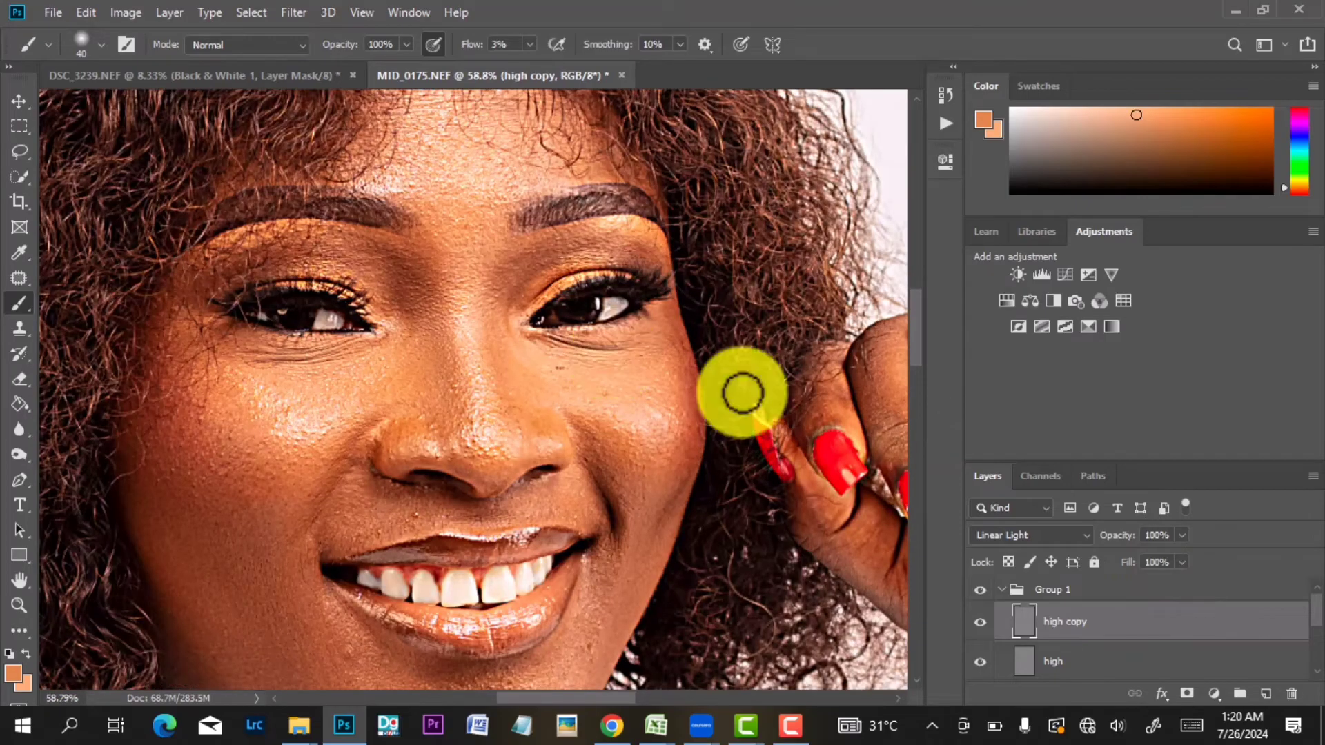
click(1181, 535)
drag(1184, 562, 1119, 562)
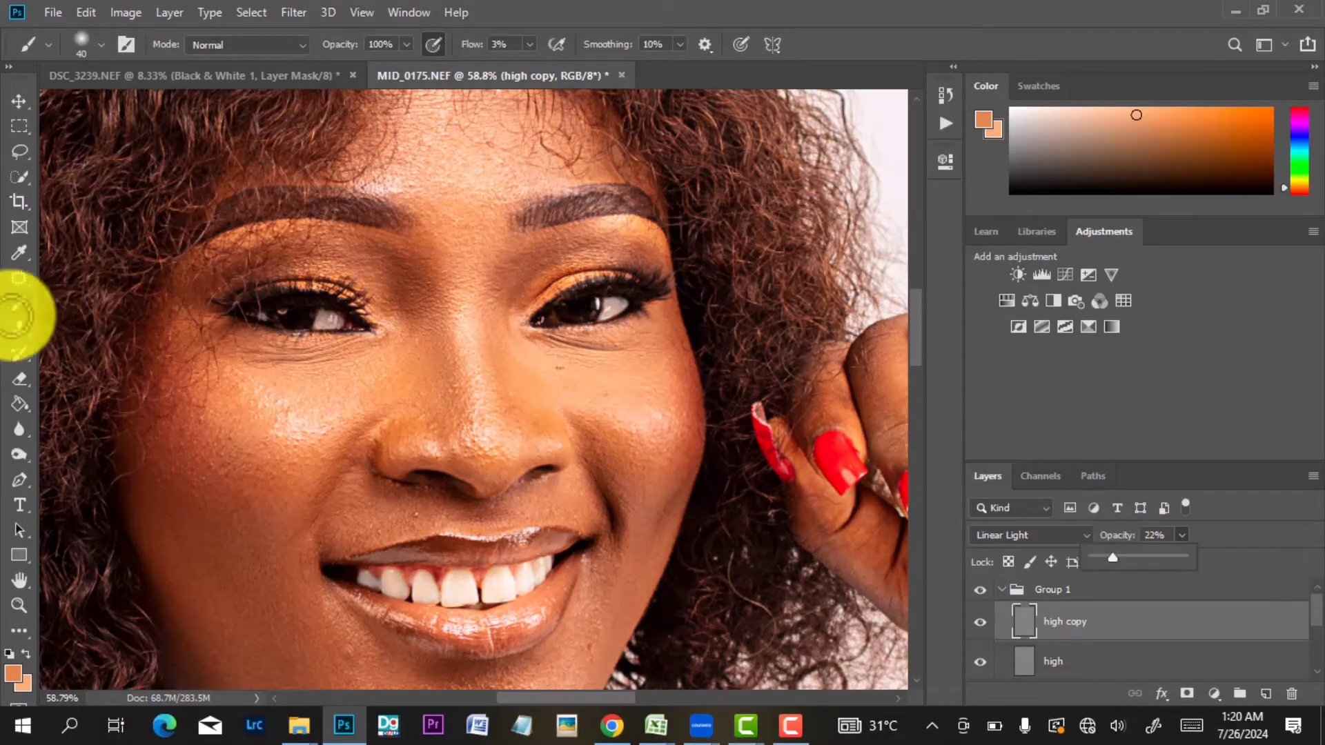
Heal small blemishes below the image-right eye and beside the chin on the high layer, using the Spot Healing Brush at size 20.
click(19, 280)
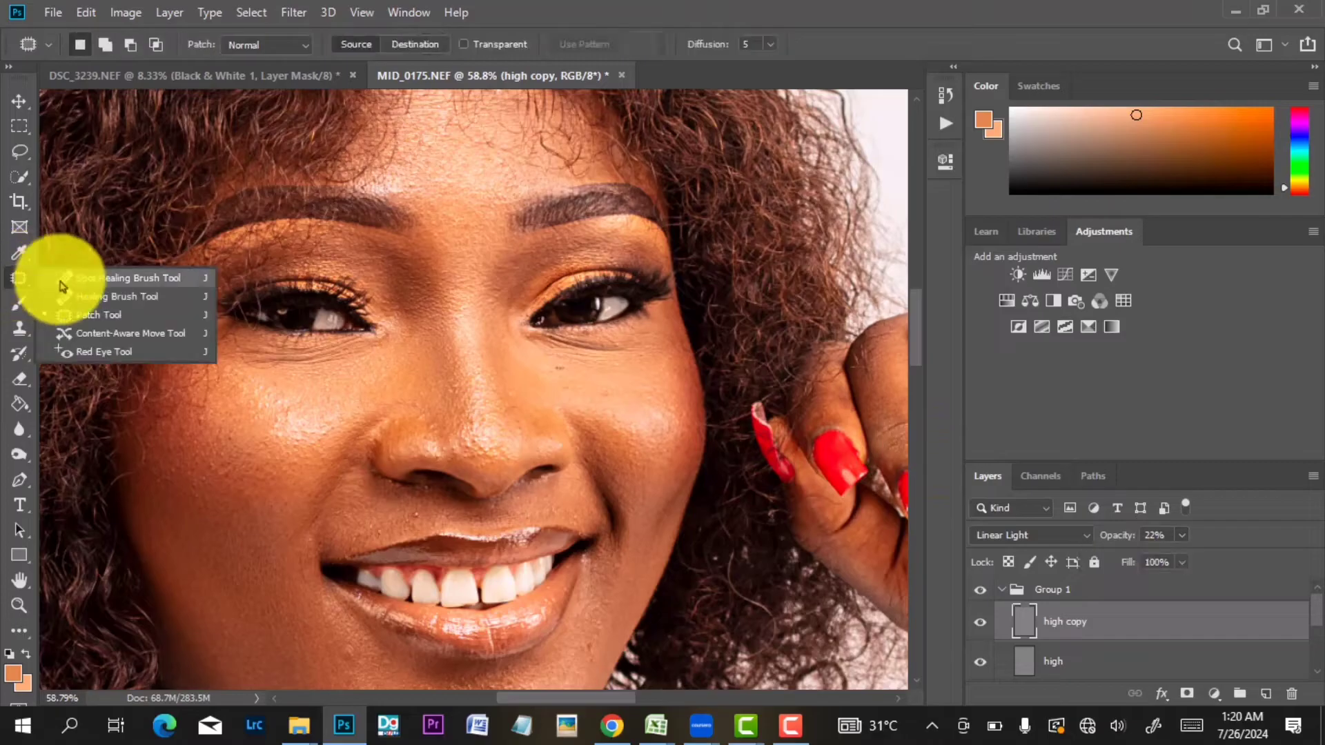
click(71, 283)
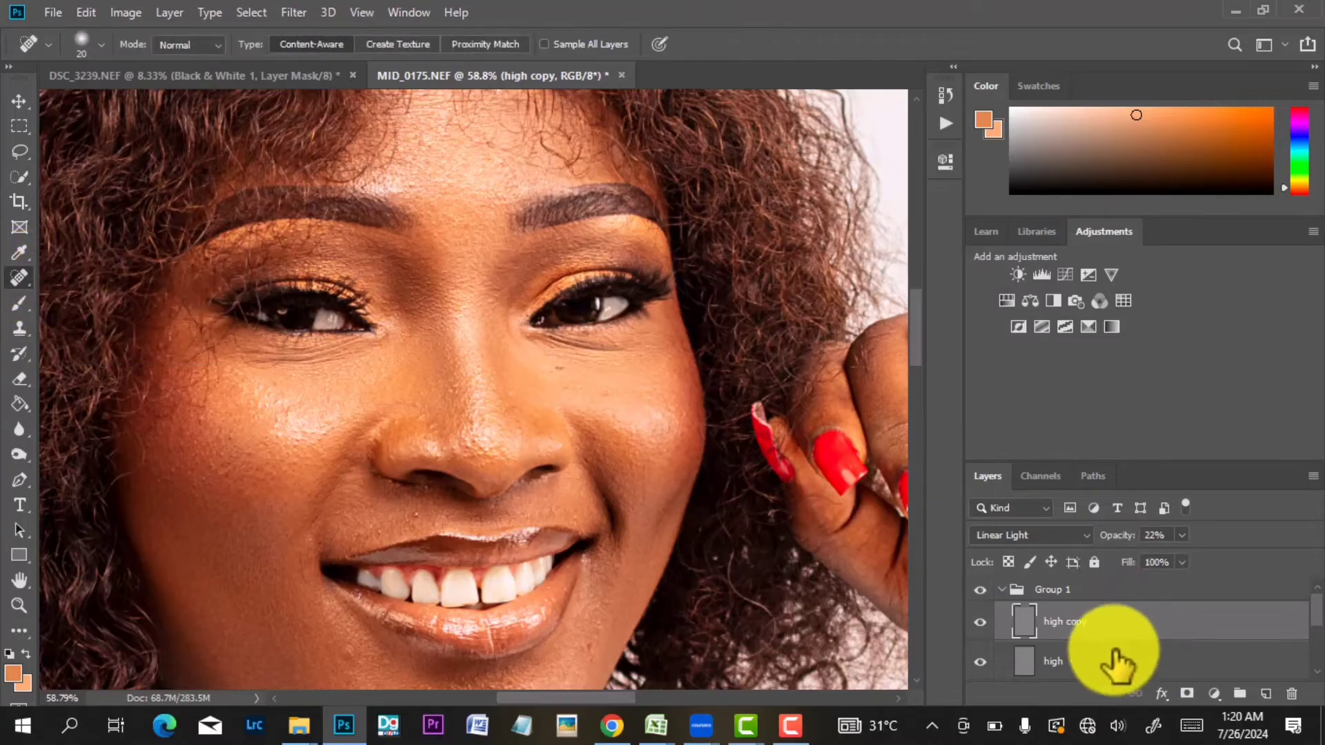
click(1094, 668)
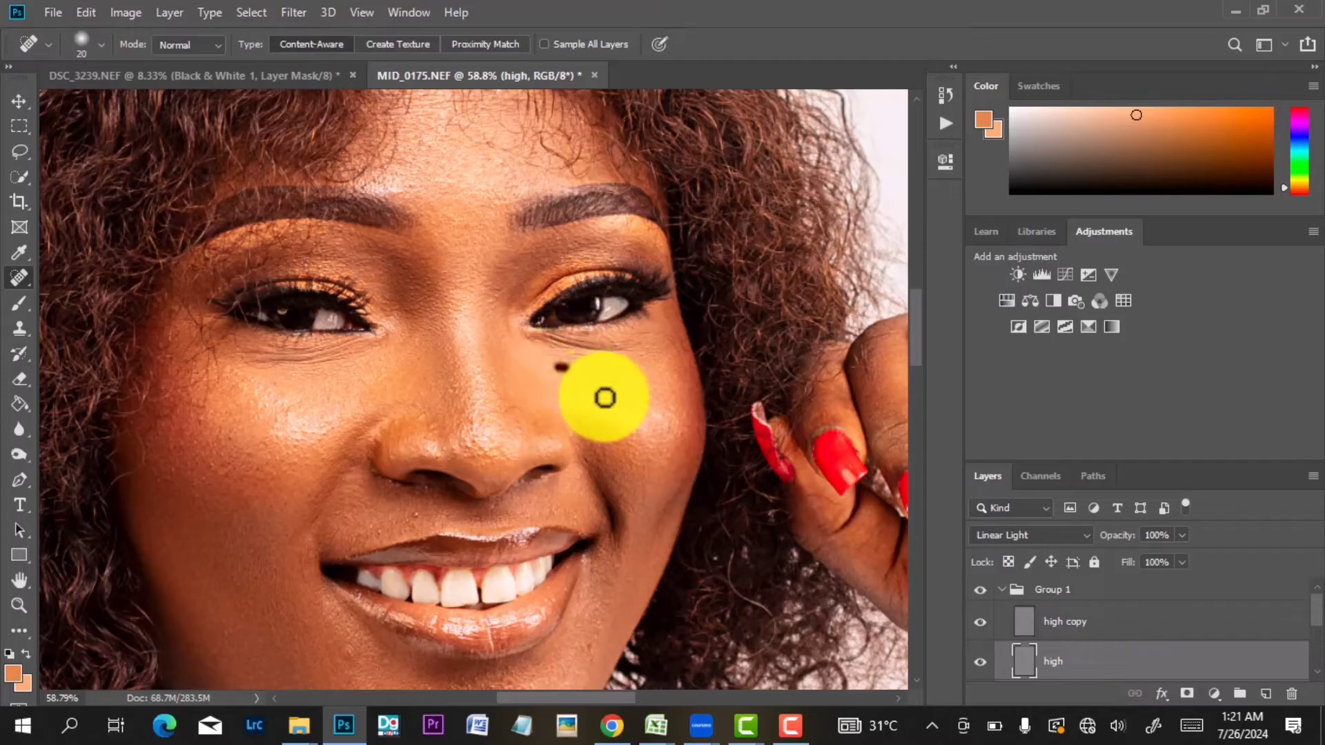
drag(488, 213, 464, 257)
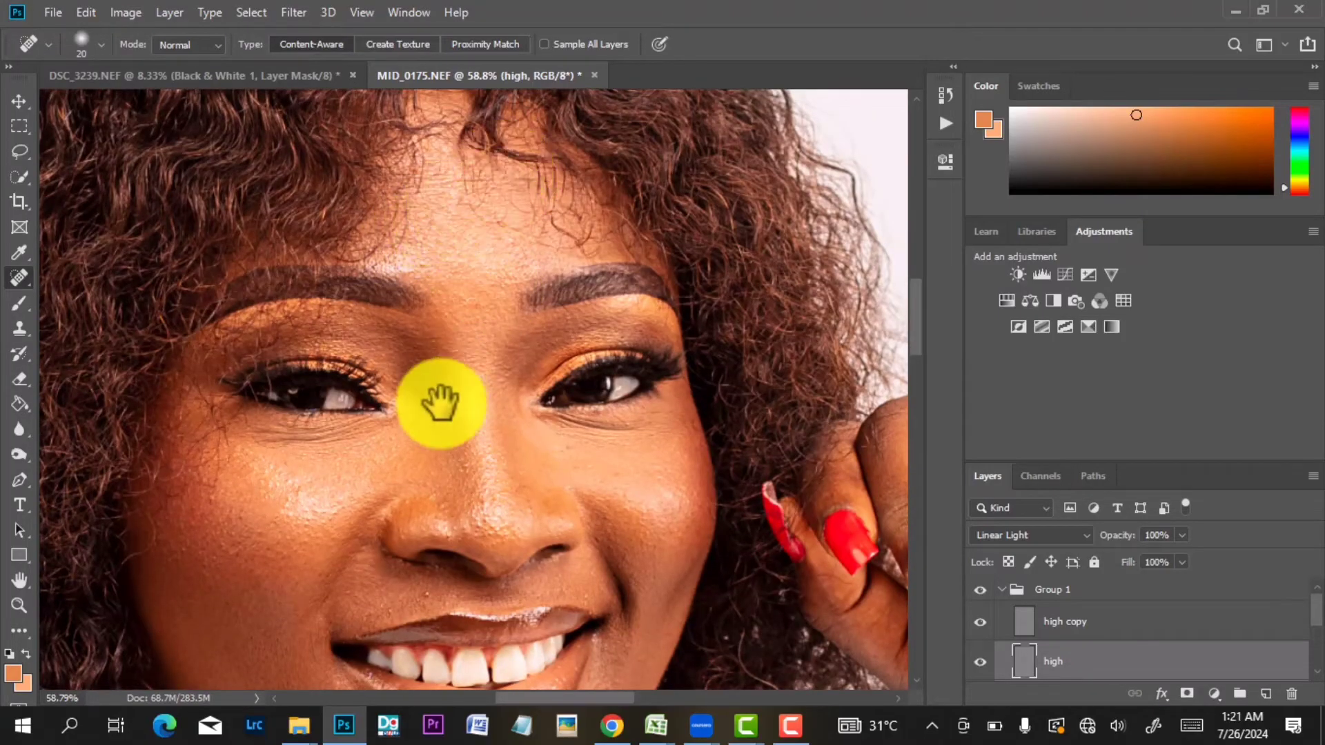
scroll(420, 417, down, 2)
drag(421, 471, 405, 317)
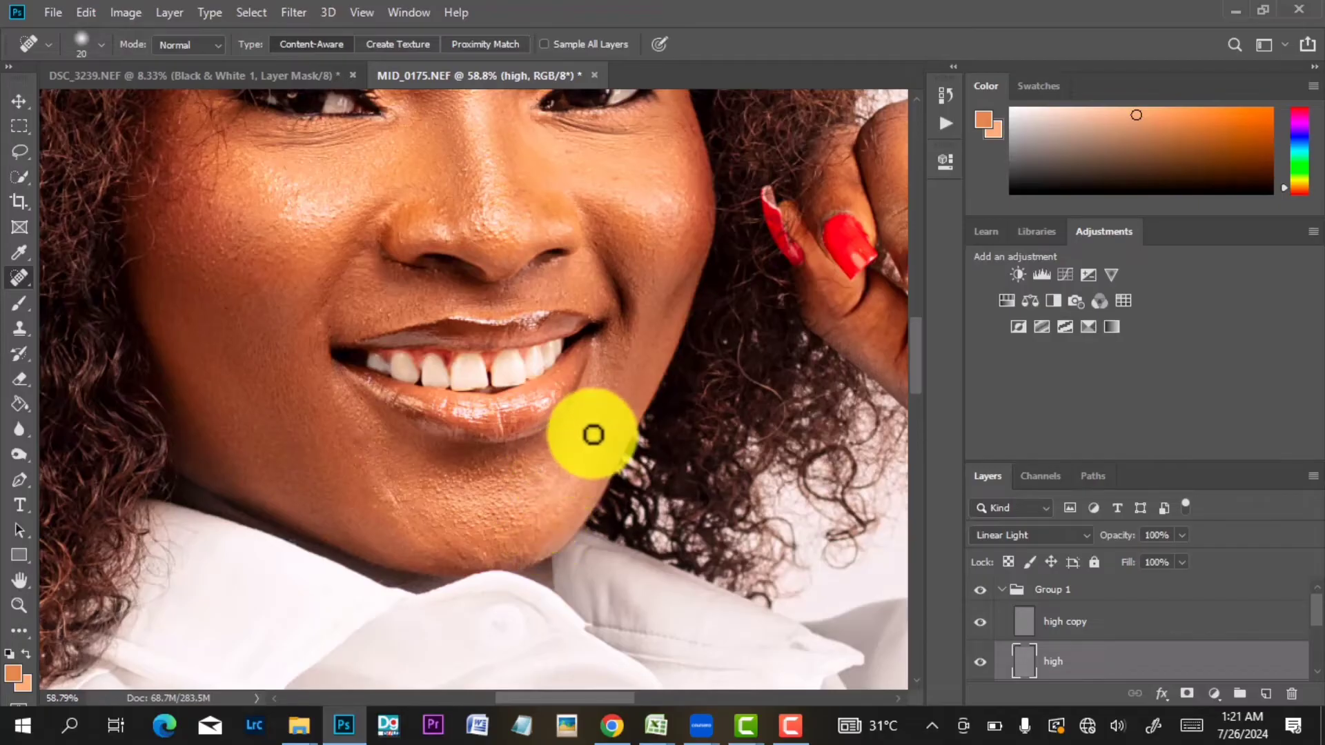
click(599, 448)
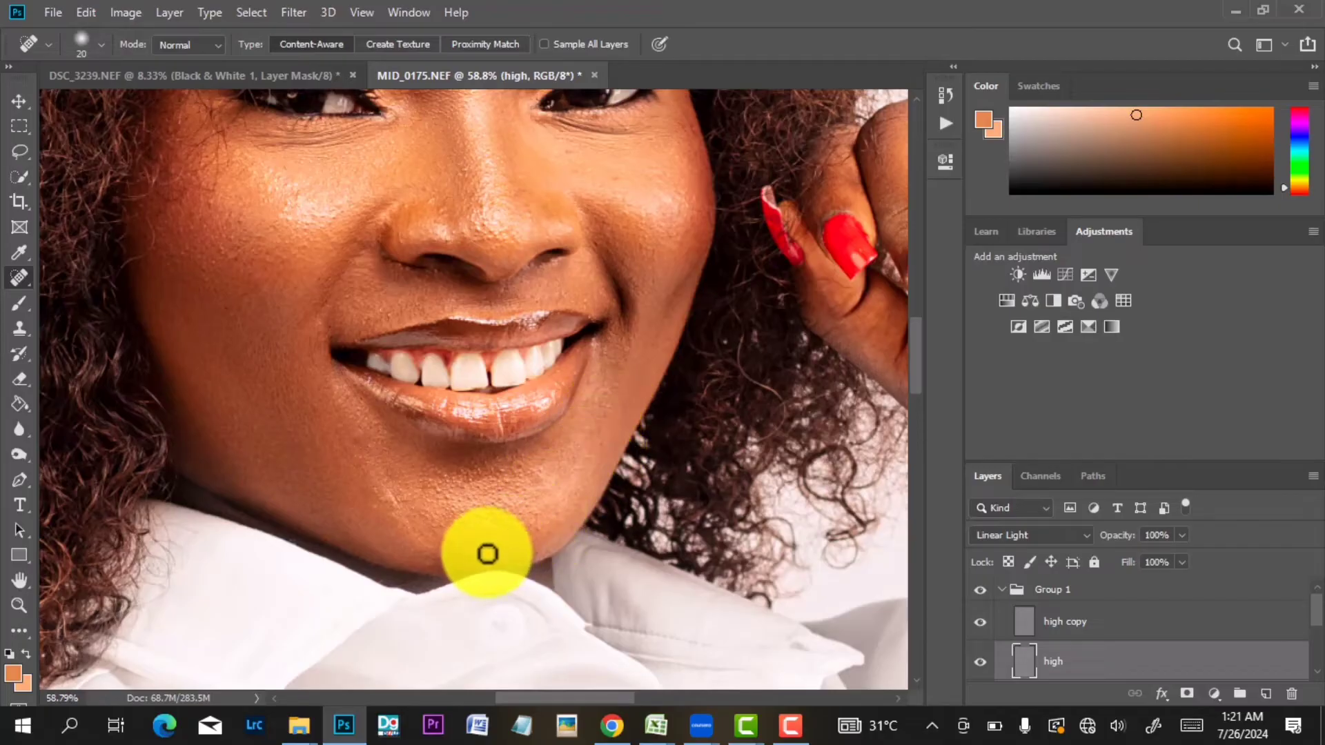
Heal the uneven texture on the bridge, sides and tip of the nose with the Spot Healing Brush at sizes 10 and 15.
scroll(352, 414, up, 3)
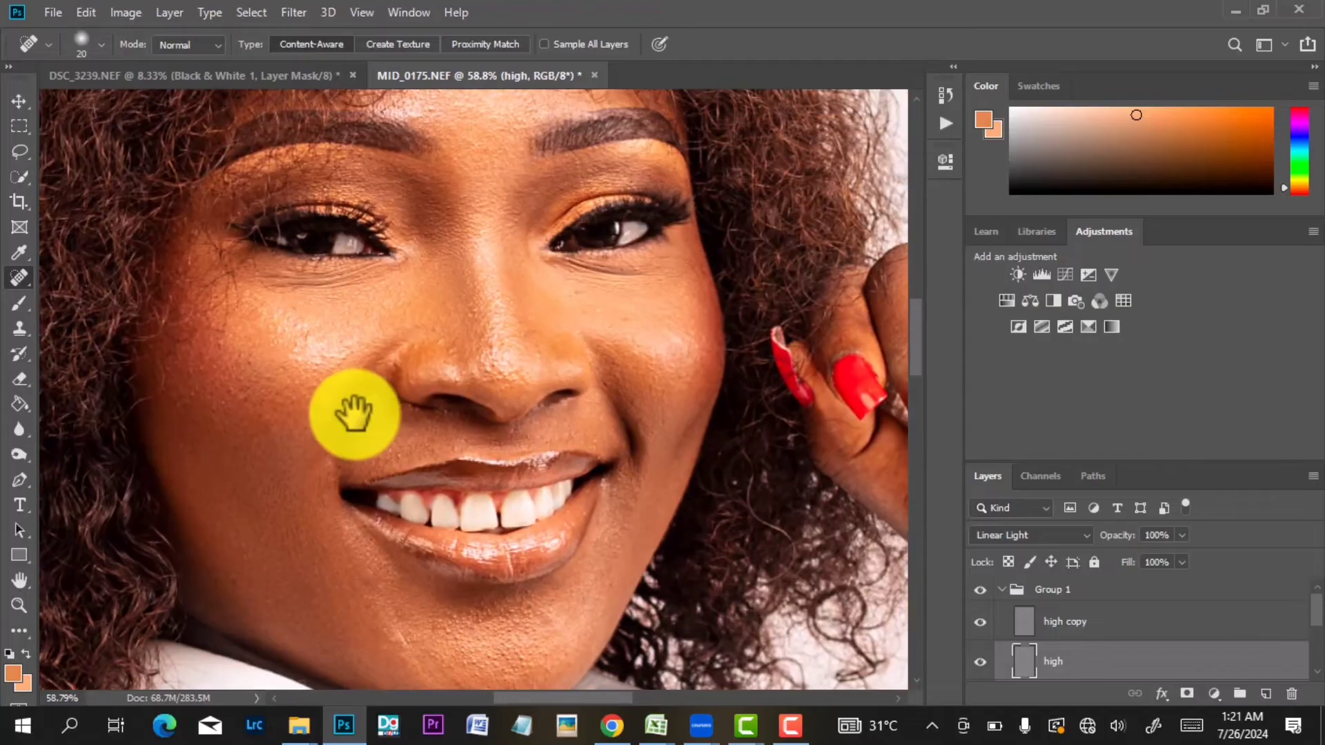
scroll(444, 285, up, 2)
key(bracketleft)
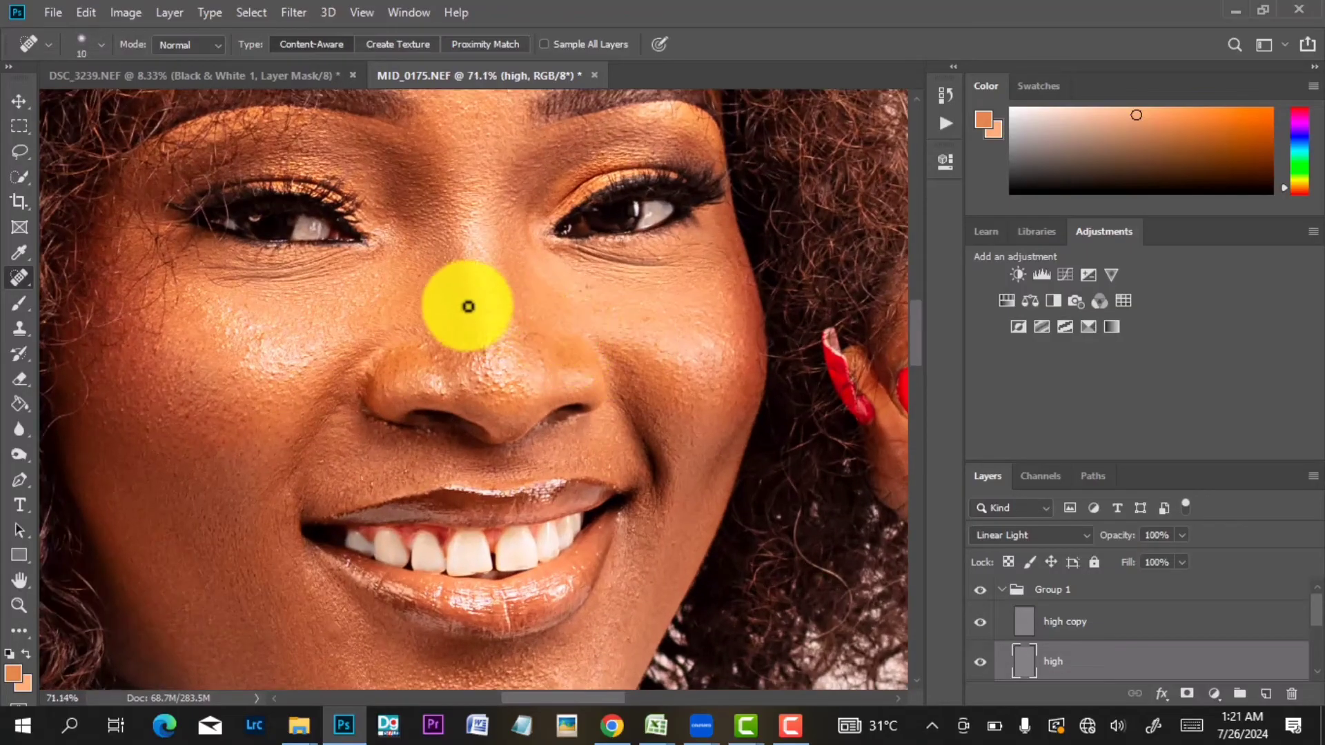
mouse_move(463, 306)
mouse_down()
mouse_move(424, 343)
mouse_move(458, 362)
mouse_up()
key(bracketleft)
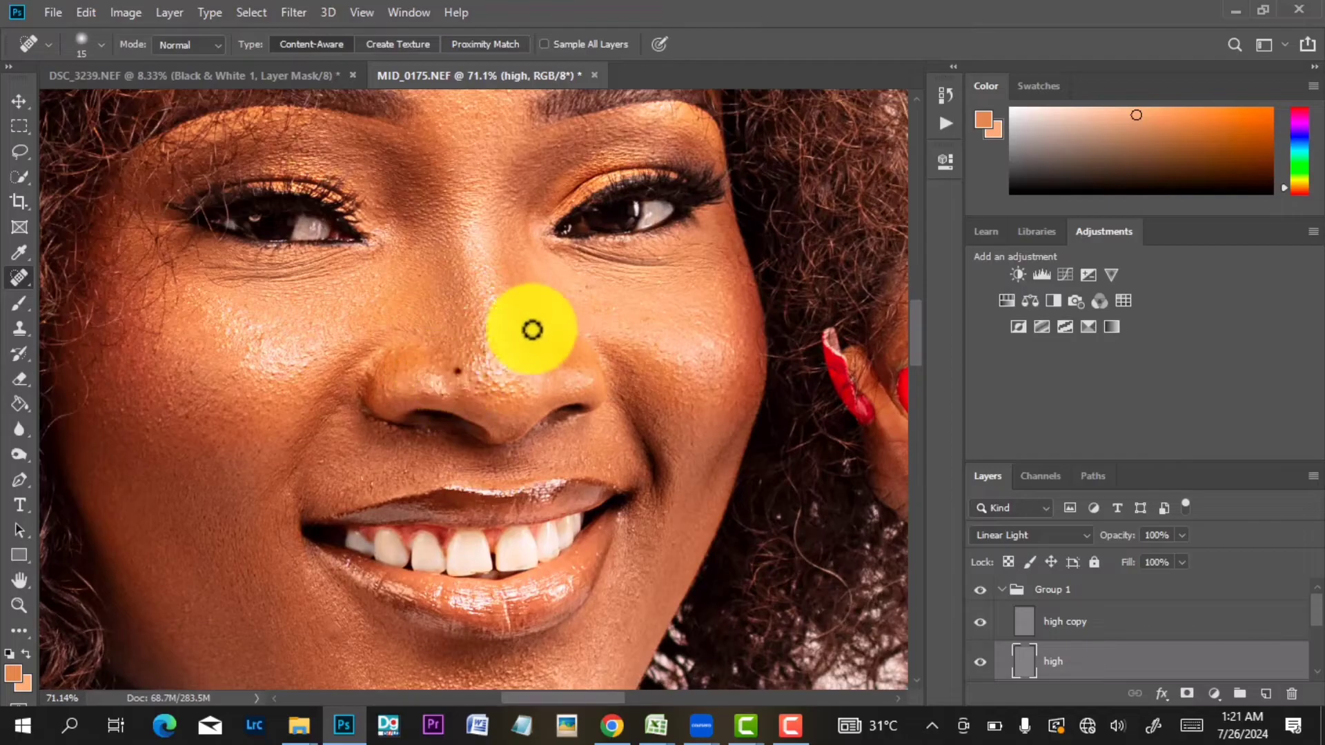
drag(530, 310, 542, 371)
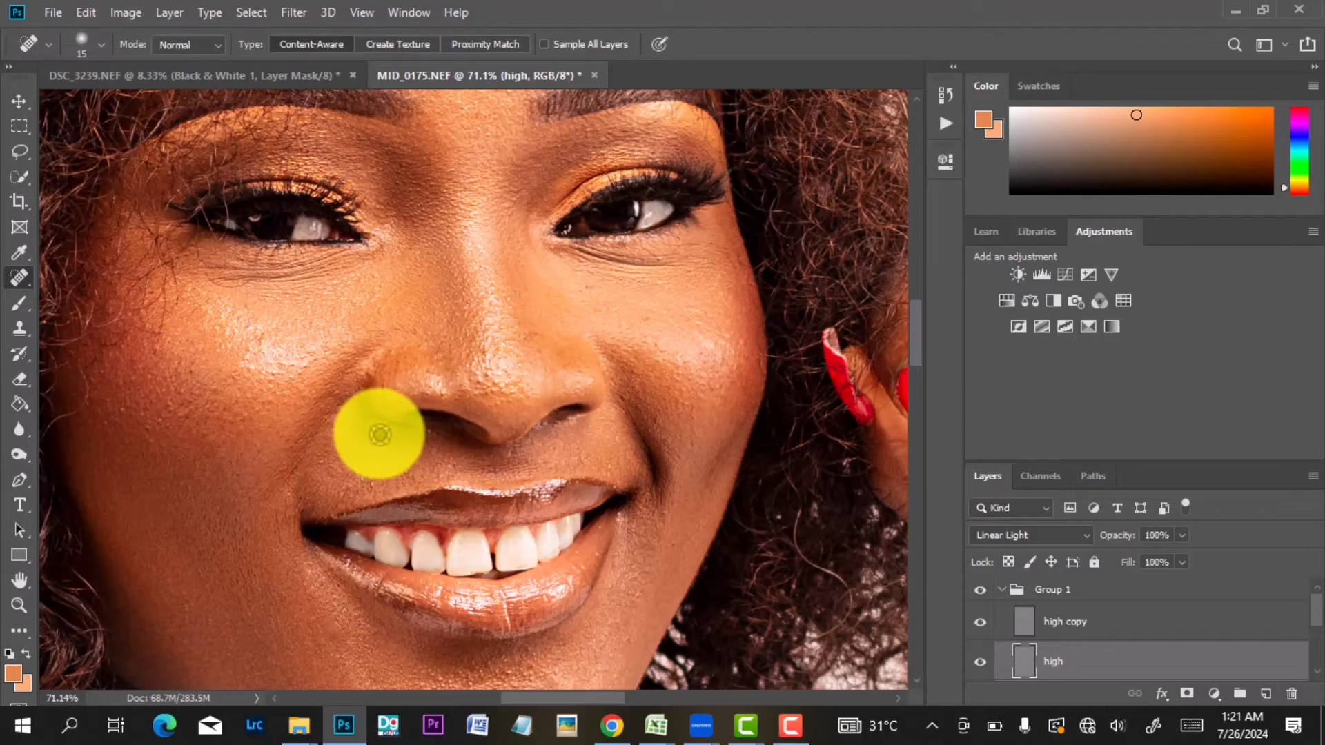
drag(436, 390, 460, 401)
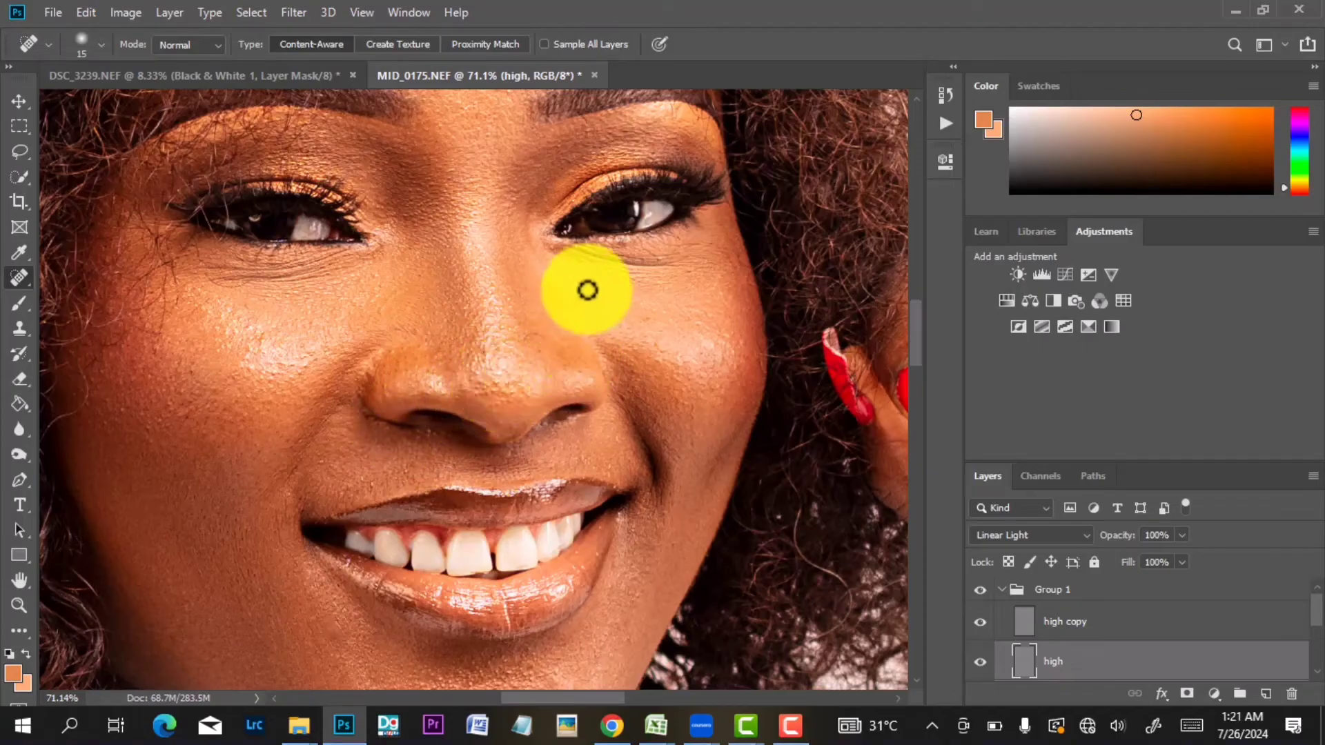
Heal marks beneath the image-right eye and along the outer edge of that cheek with the size 15 brush.
click(624, 243)
drag(663, 260, 648, 260)
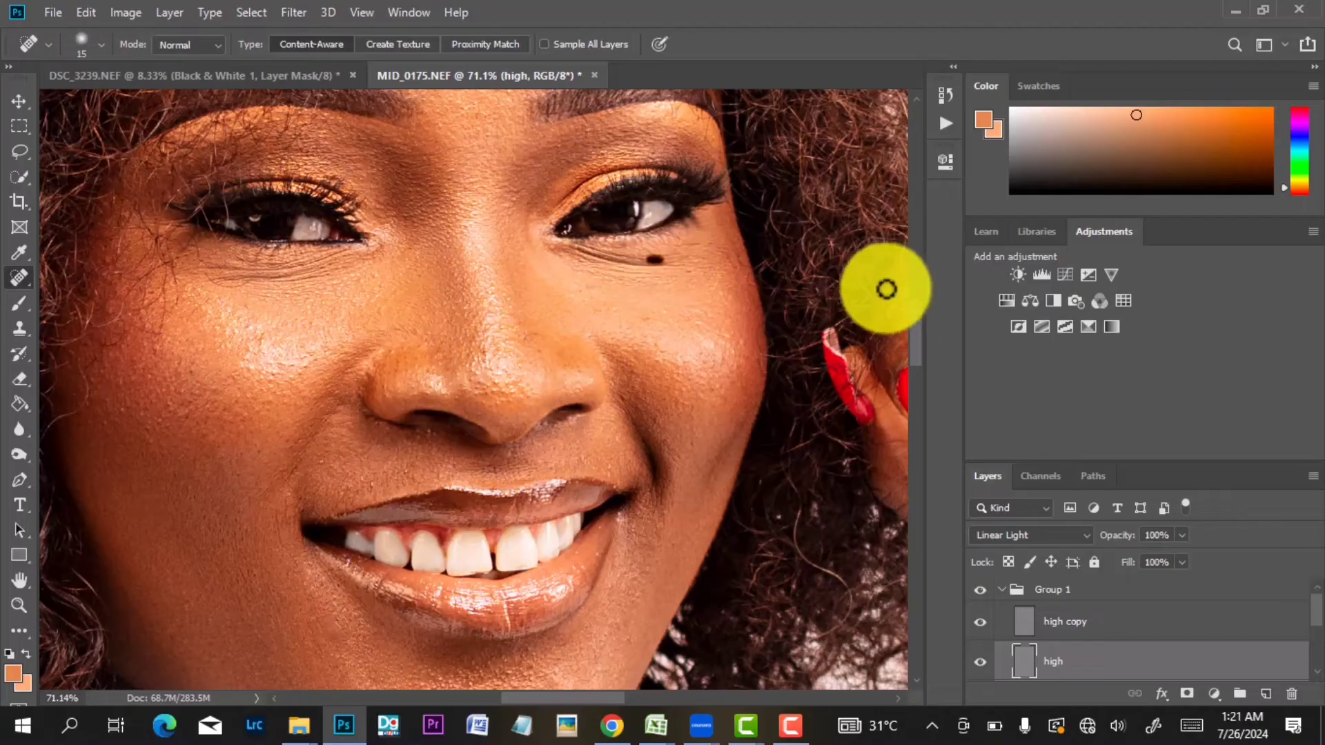
drag(730, 256, 746, 282)
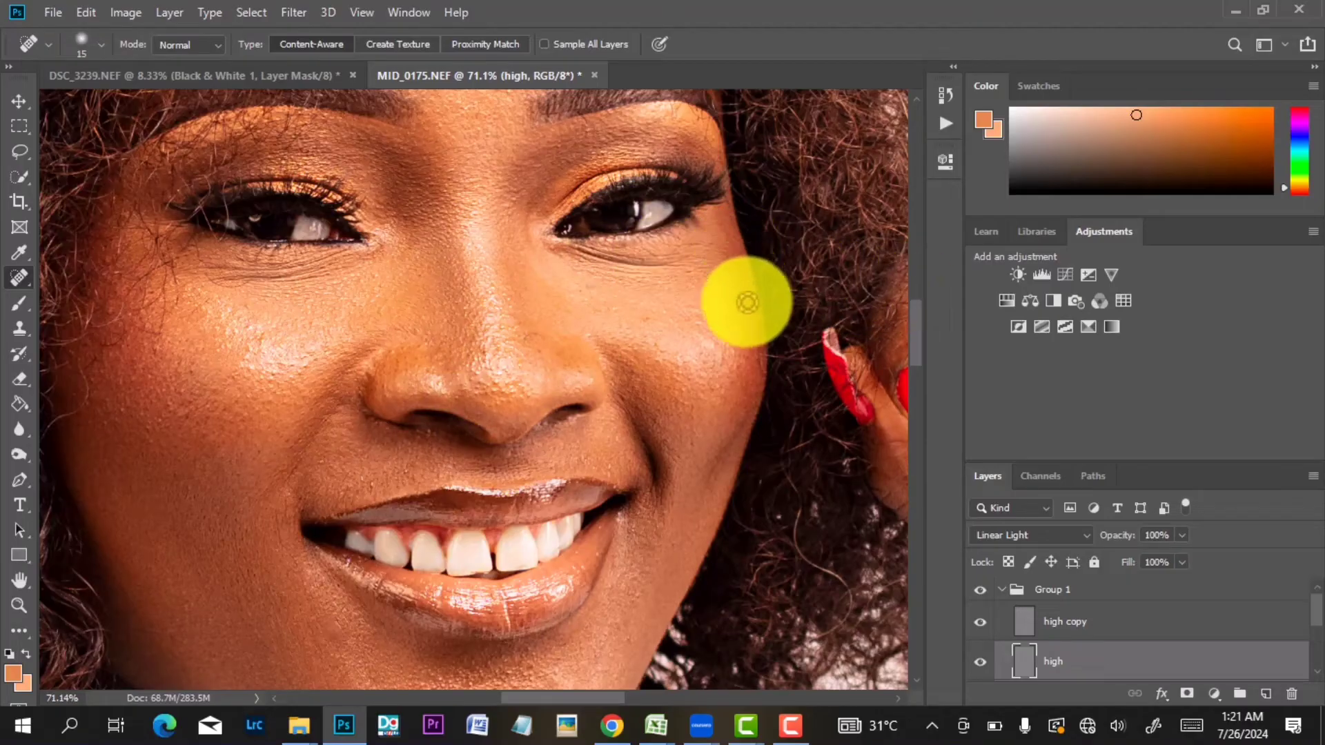
Examine the healed forehead, cheeks and chin up close, and view the whole portrait.
scroll(470, 309, down, 5)
scroll(414, 134, down, 3)
scroll(508, 166, up, 4)
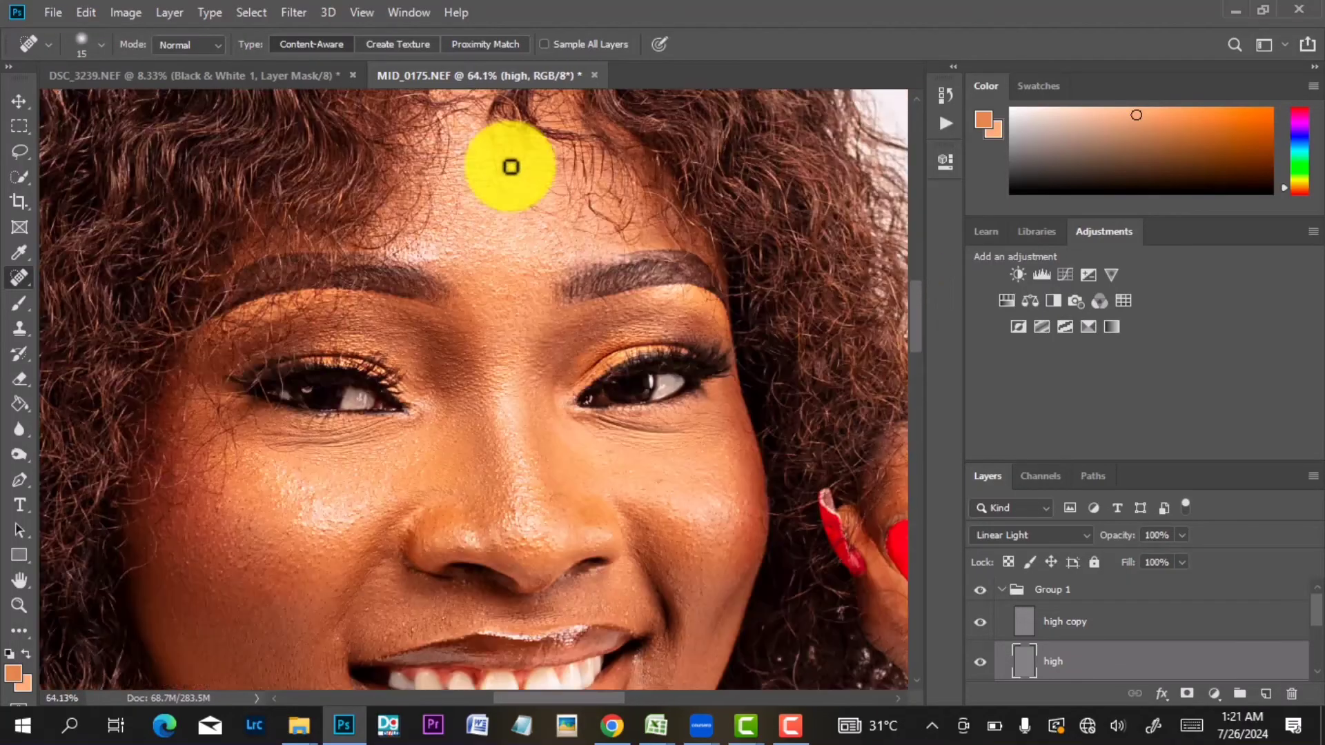
scroll(525, 217, down, 2)
scroll(513, 224, down, 4)
drag(476, 431, 472, 287)
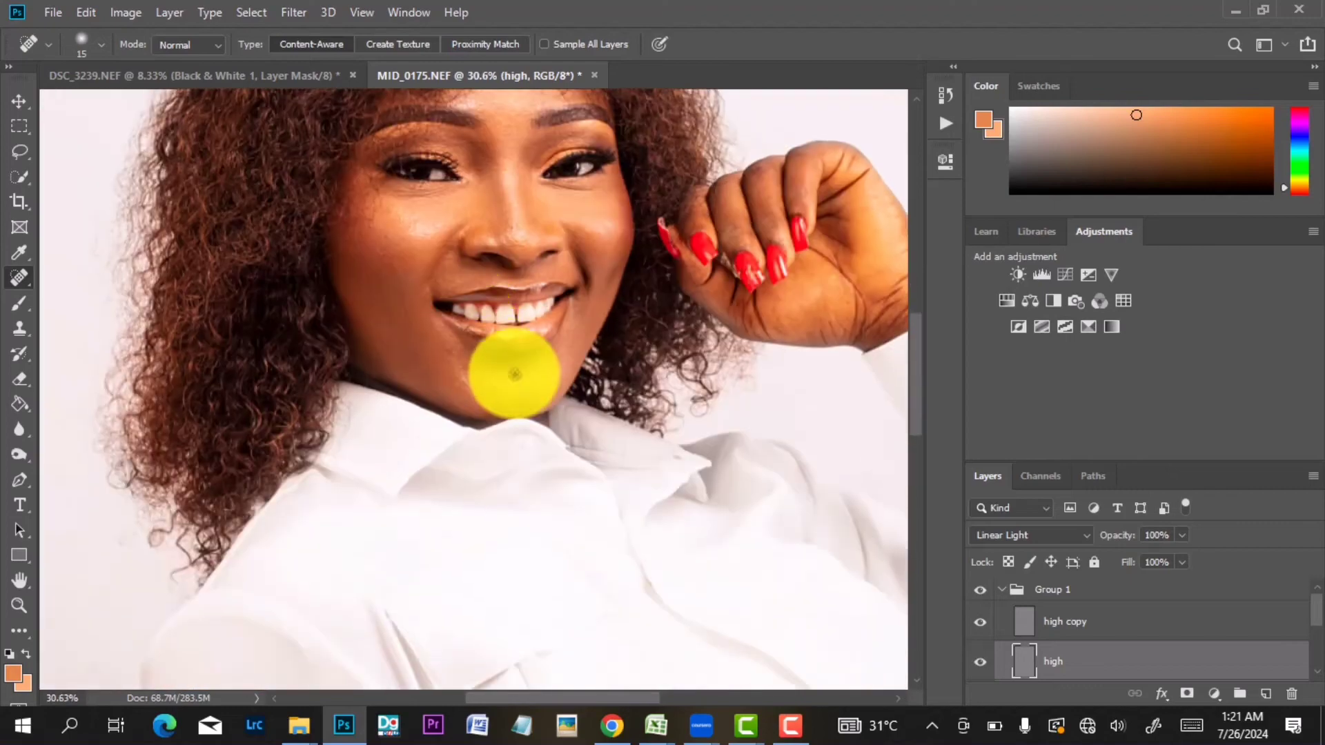
scroll(518, 373, up, 4)
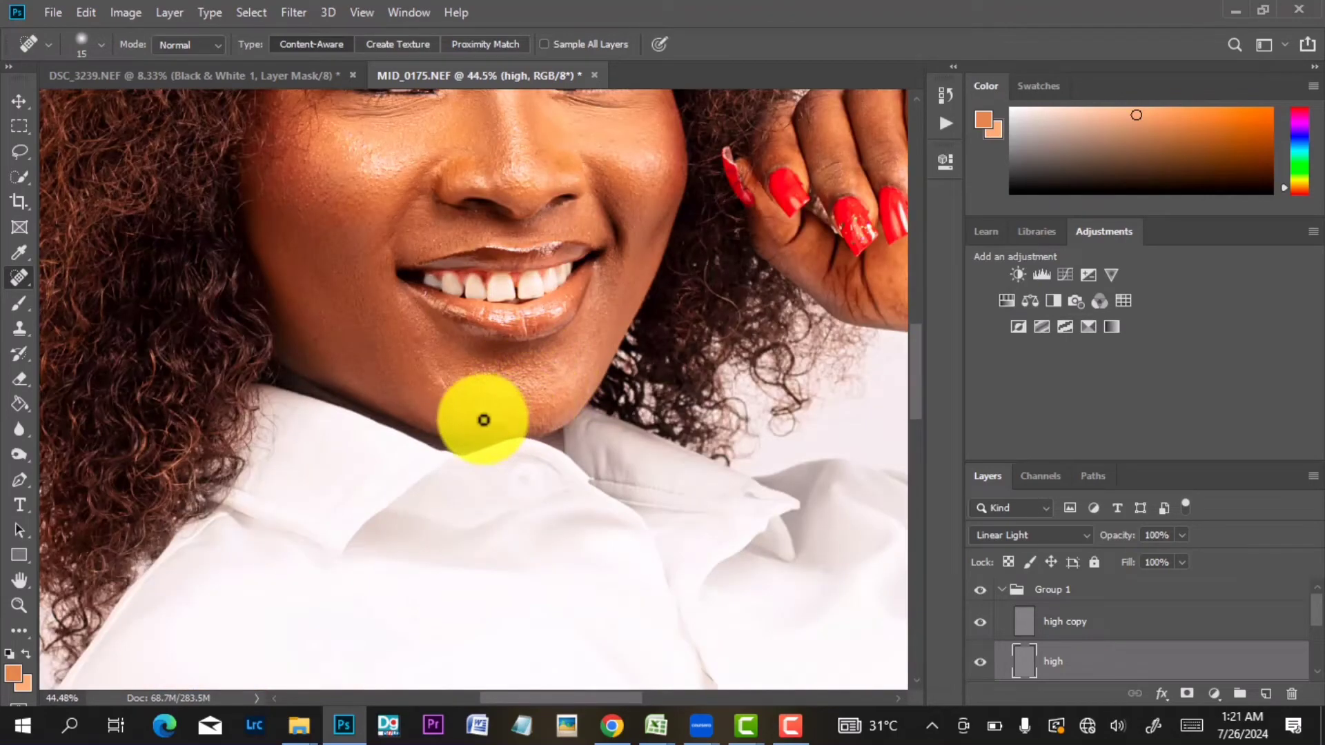
scroll(499, 430, down, 5)
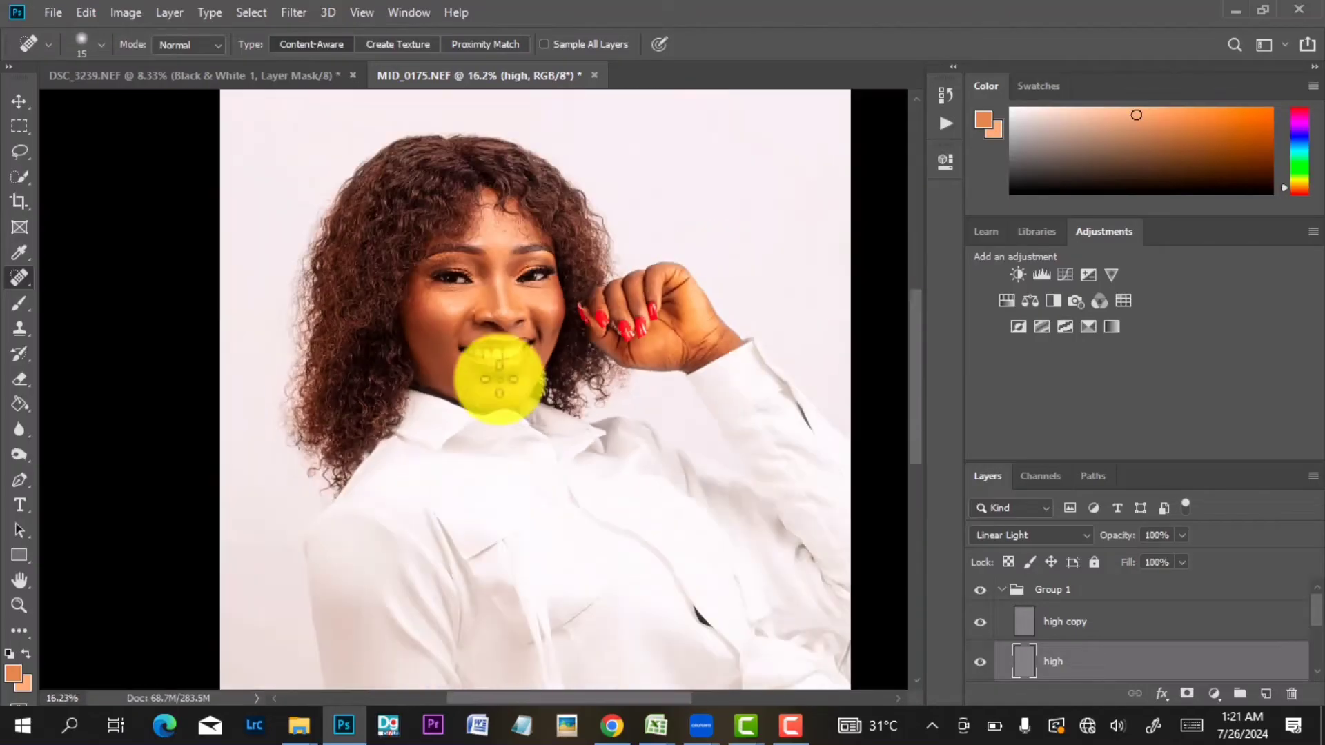
scroll(487, 357, down, 2)
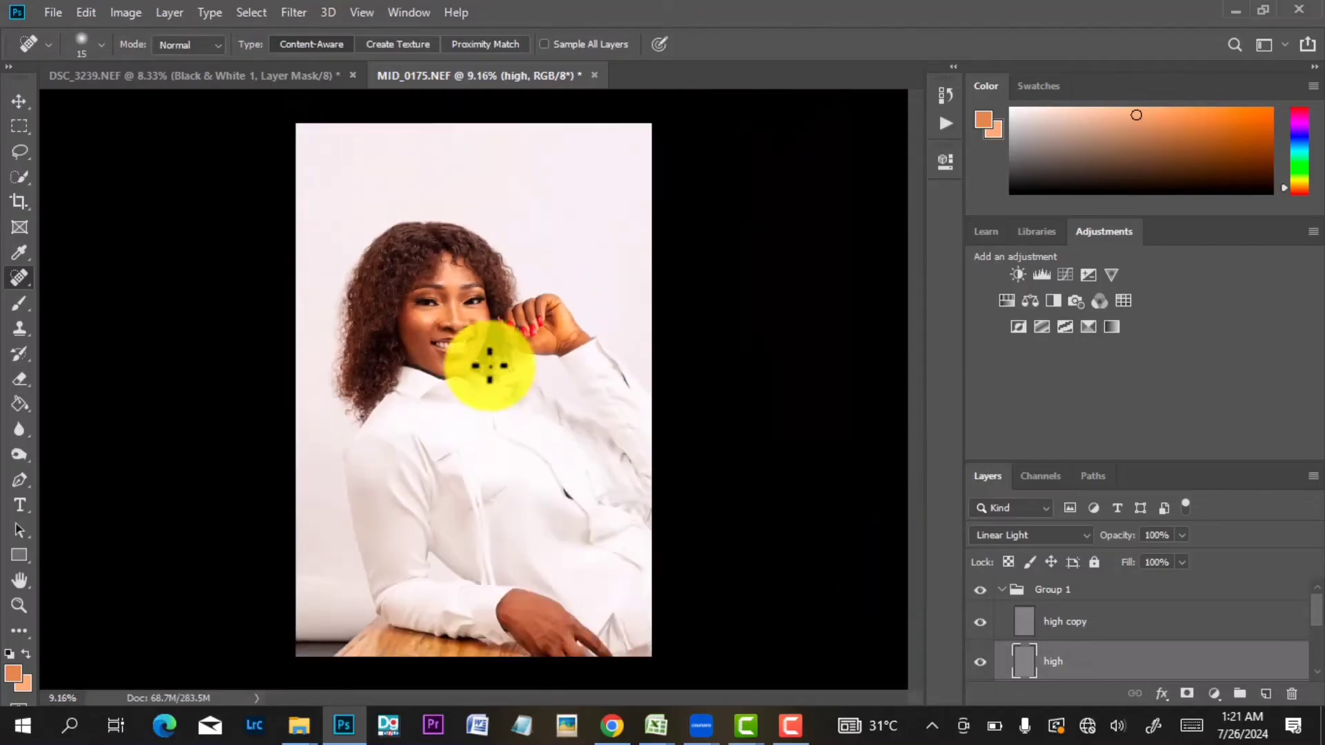
Collapse Group 1 and compare the portrait with the group hidden and shown, both in full and close up.
click(994, 592)
click(985, 590)
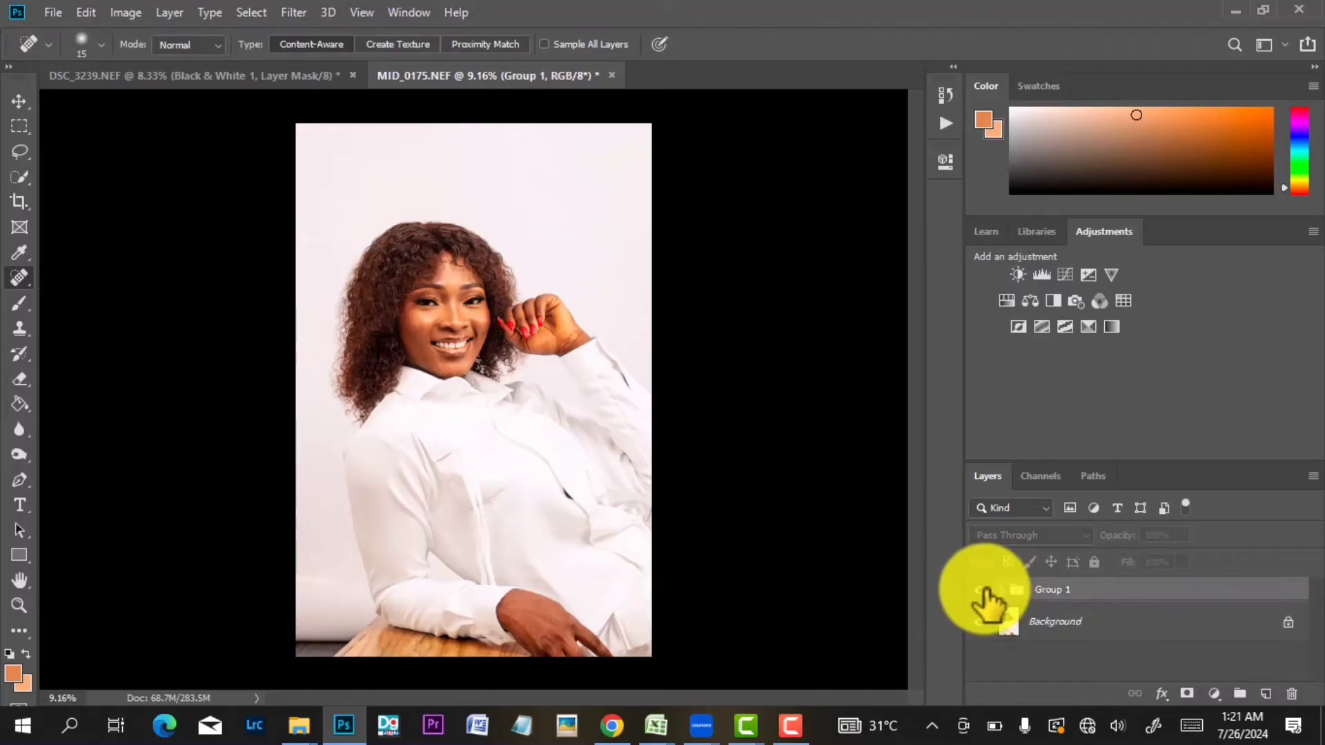
scroll(500, 304, up, 4)
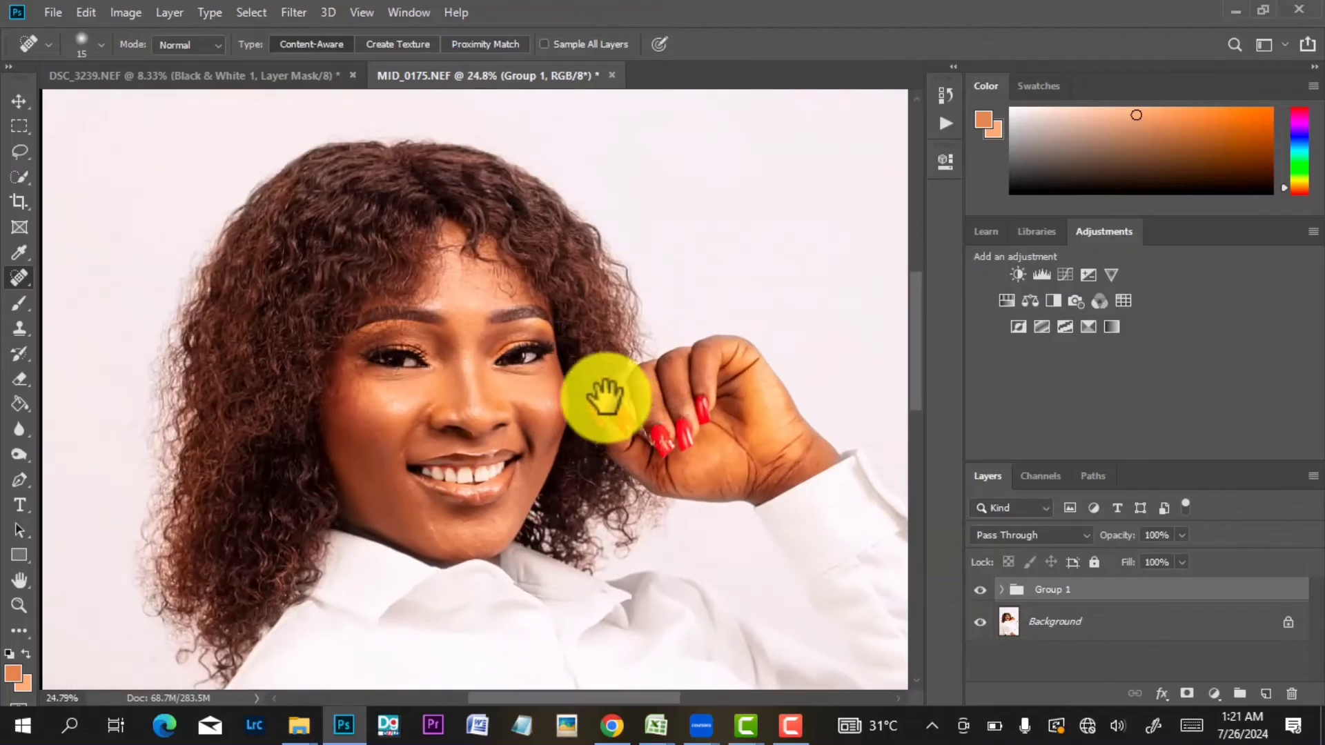
scroll(605, 397, up, 2)
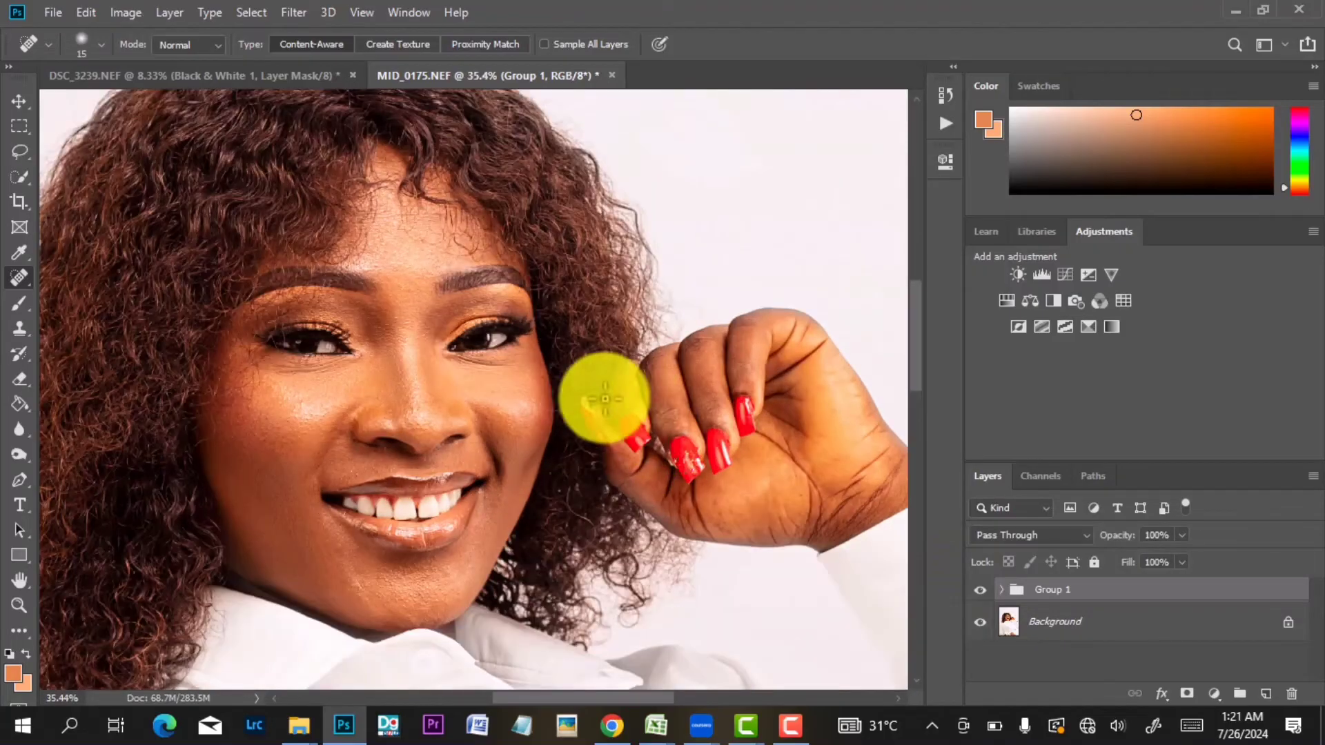
click(975, 601)
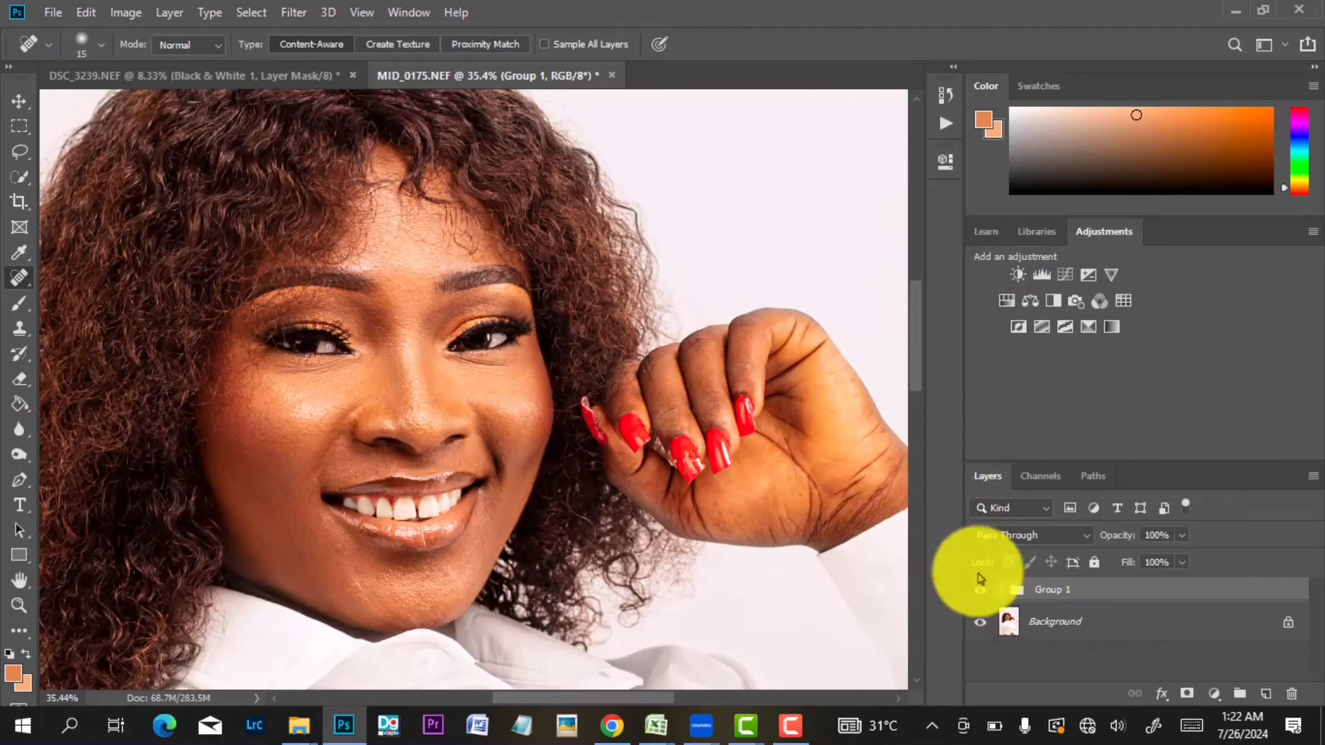
Expand Group 1 and heal the fine line under the image-right eye on the high layer with a size 15 brush.
click(1000, 589)
click(1031, 663)
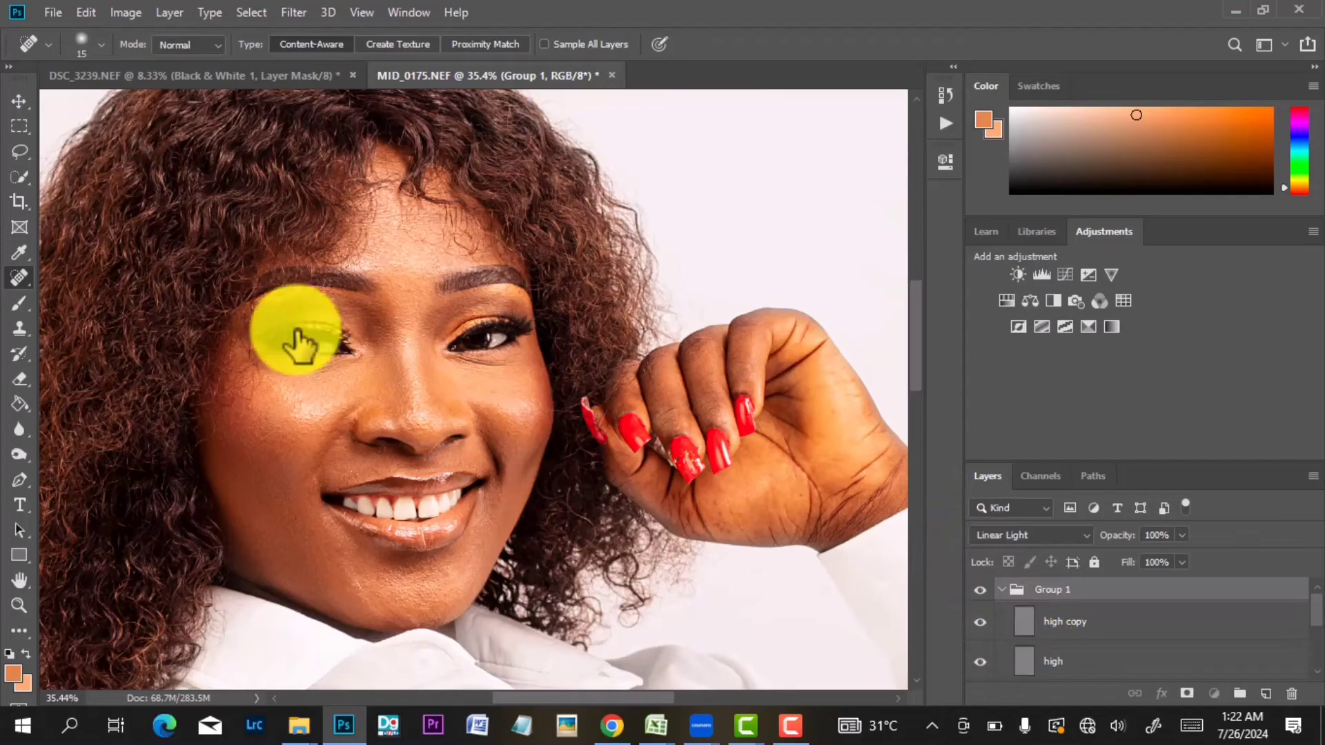
scroll(290, 352, up, 2)
key(bracketleft)
scroll(515, 428, up, 2)
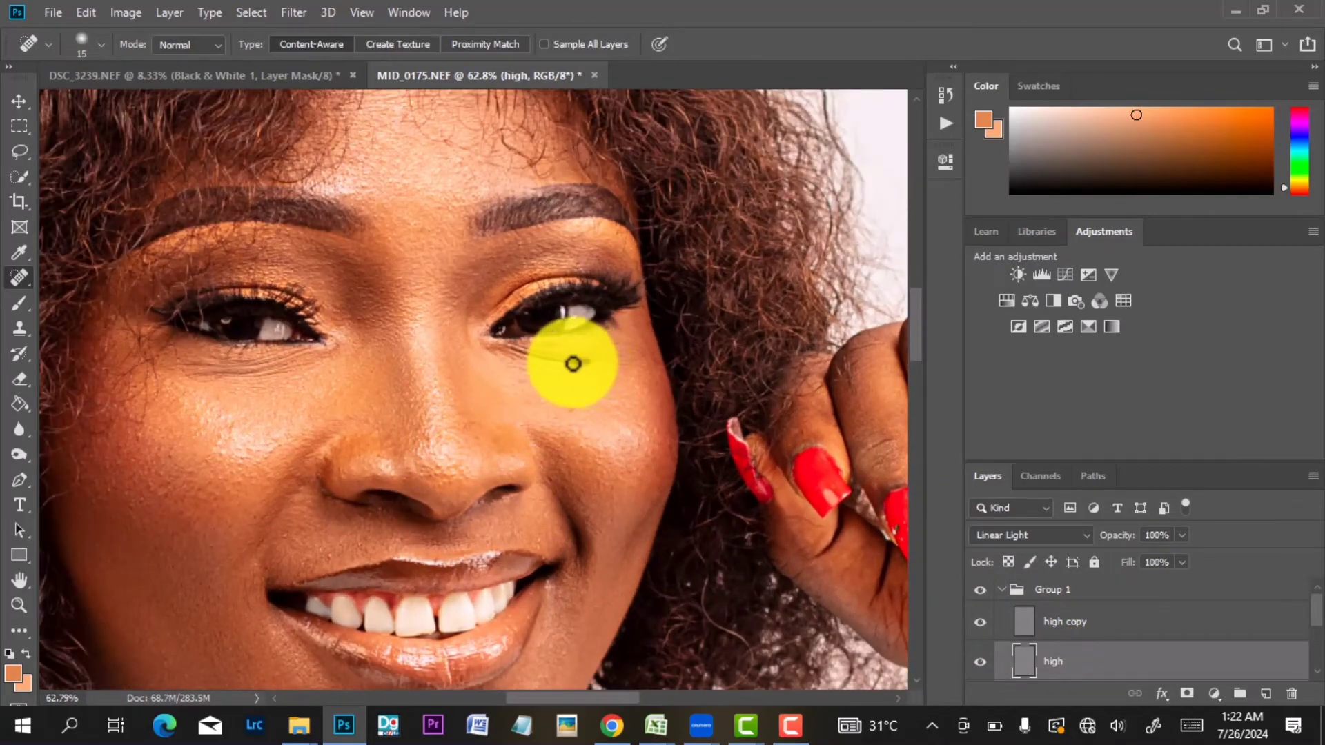
drag(559, 364, 545, 363)
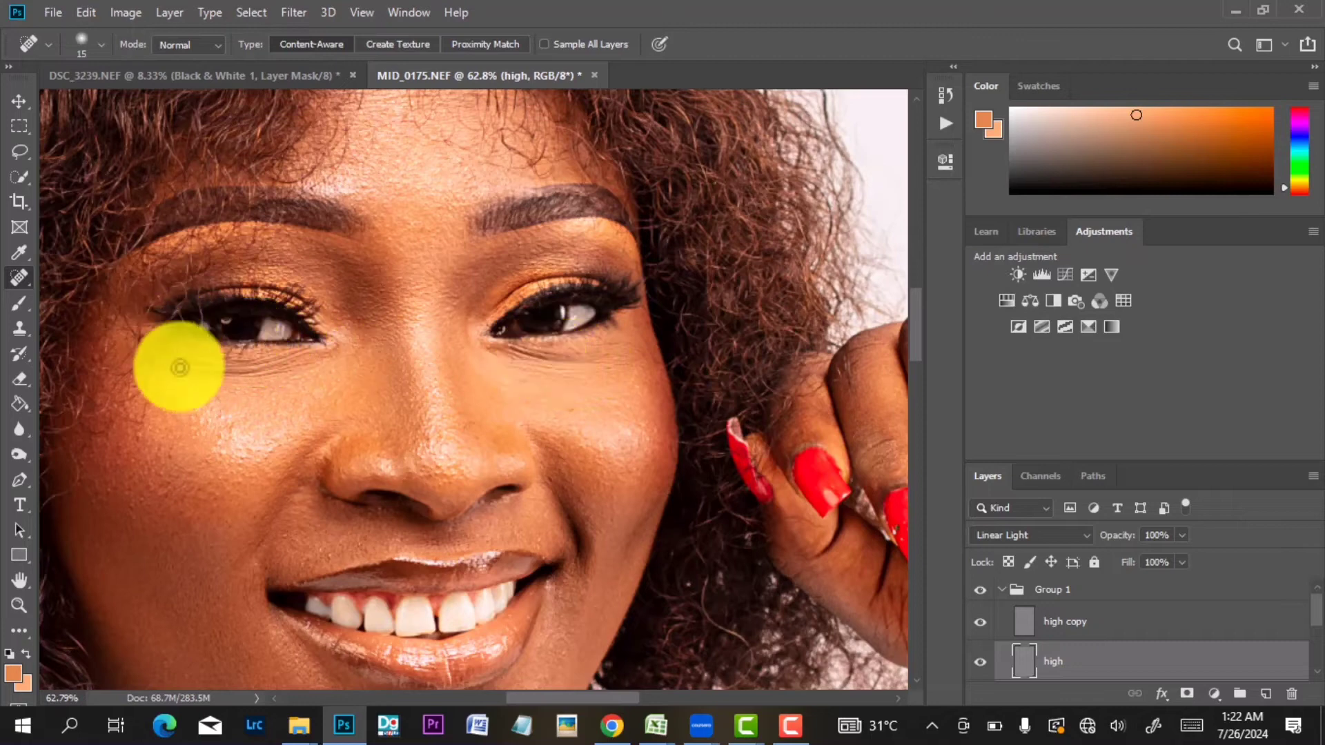
Heal the fine lines beneath both eyes on the high layer with the size 15 brush and check the whole portrait.
mouse_move(193, 365)
mouse_down()
mouse_move(259, 361)
mouse_move(203, 376)
mouse_move(295, 366)
mouse_up()
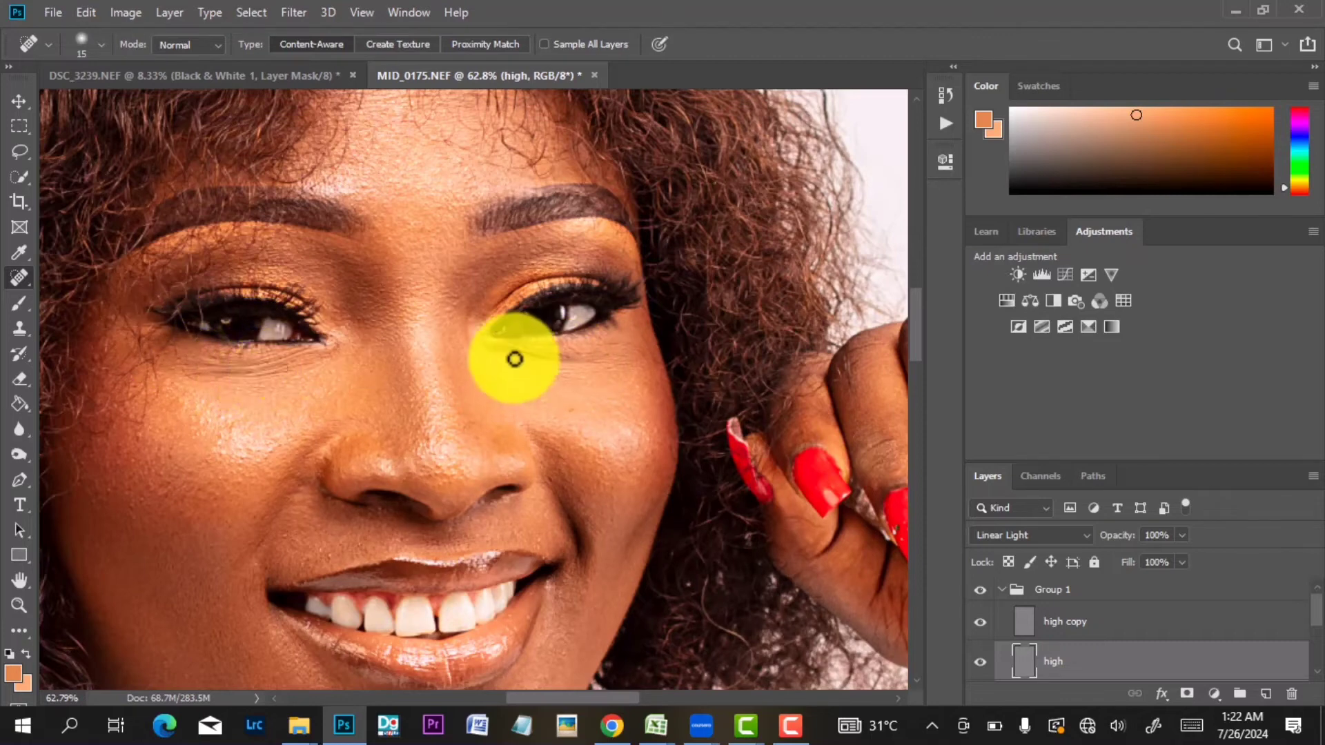
drag(613, 363, 589, 363)
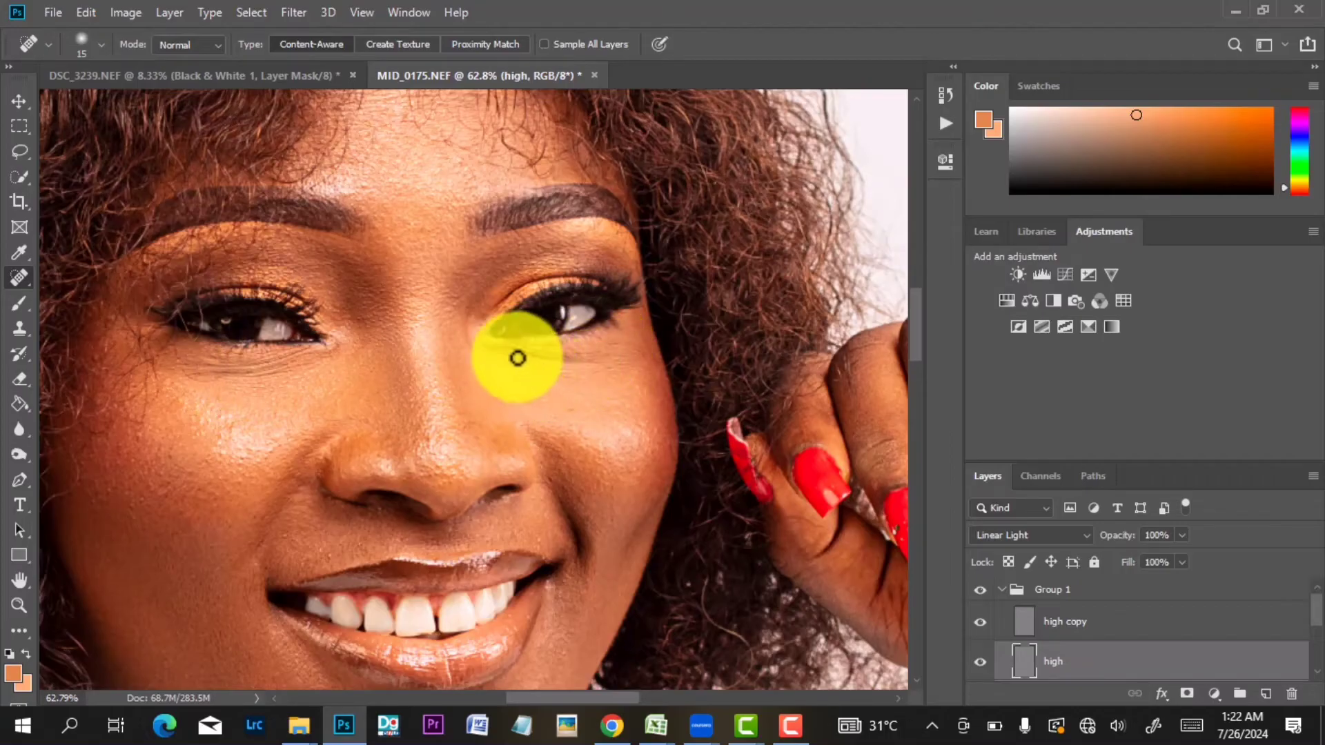
scroll(487, 393, down, 2)
scroll(370, 467, up, 4)
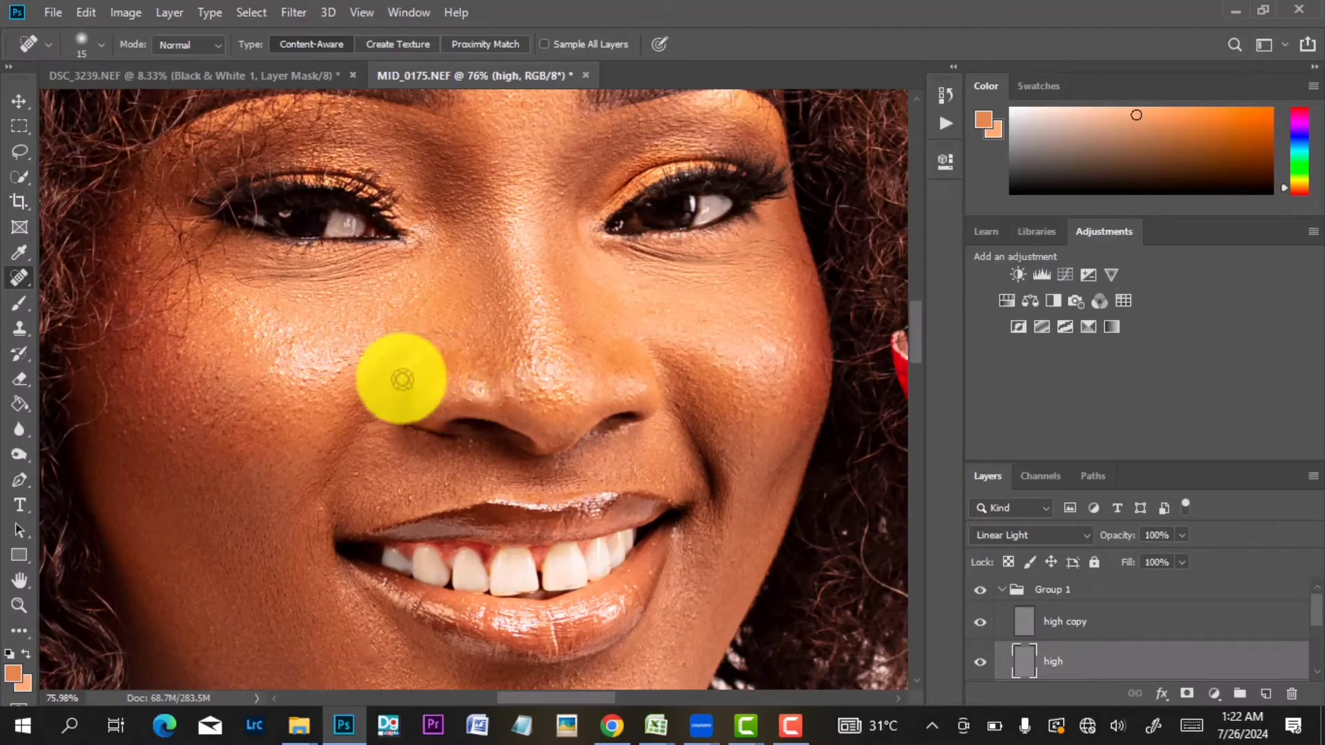
scroll(255, 382, down, 2)
scroll(549, 376, down, 5)
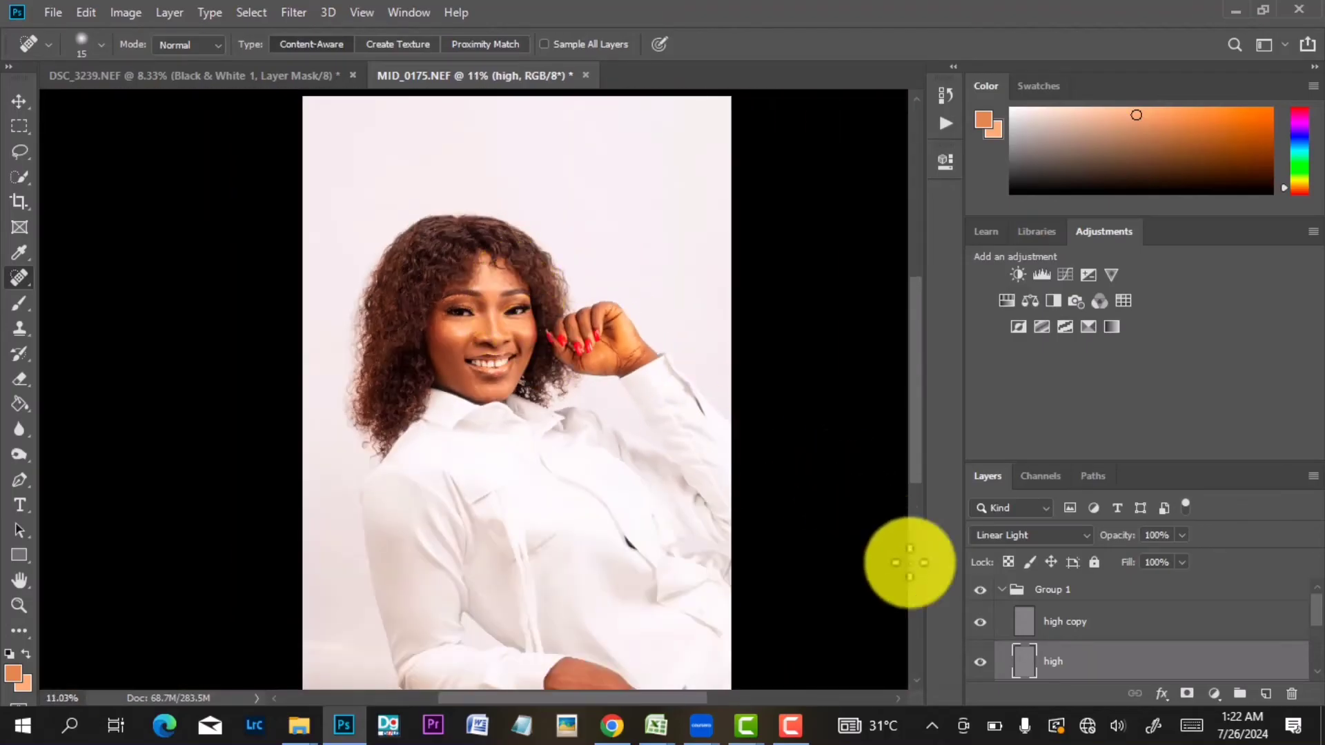
Collapse Group 1 and stamp all visible layers into a new layer above it.
click(999, 593)
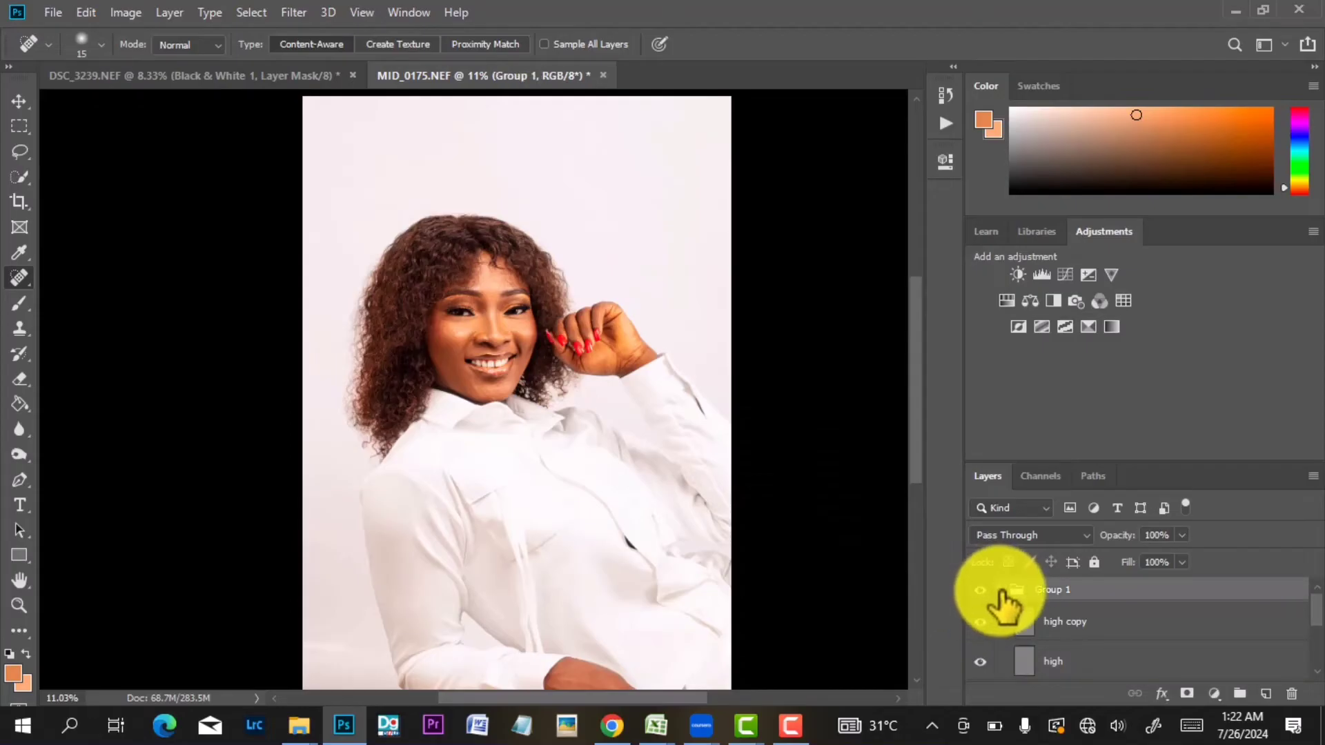
click(1000, 590)
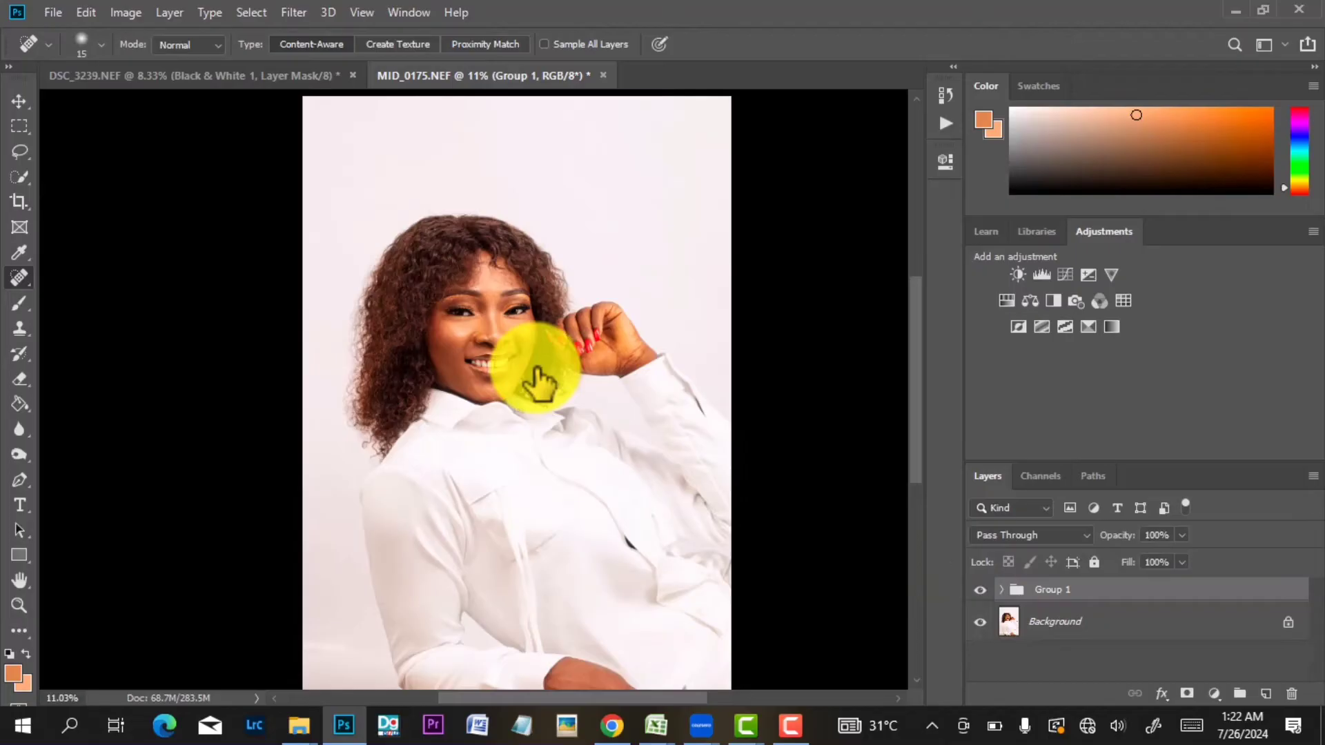
scroll(538, 380, down, 1)
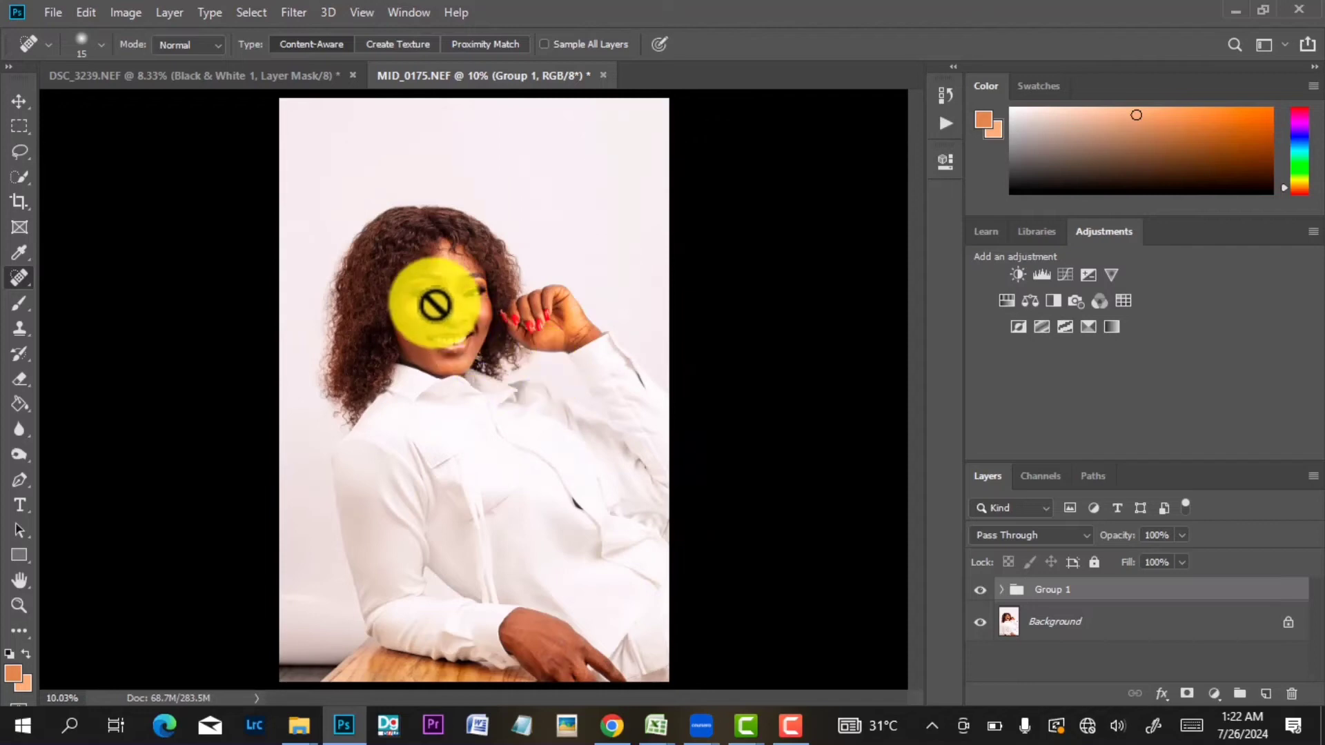
scroll(483, 309, up, 2)
scroll(485, 310, down, 1)
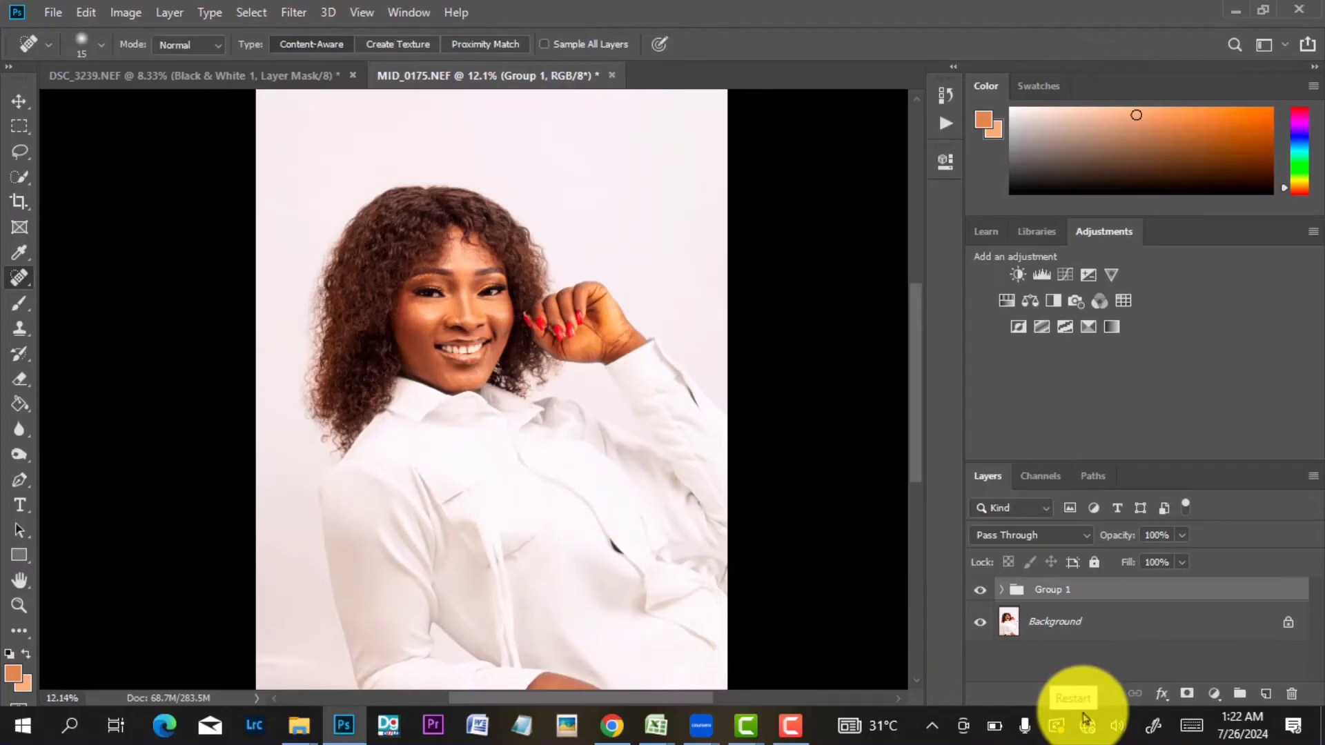
key(ctrl+shift+alt+n)
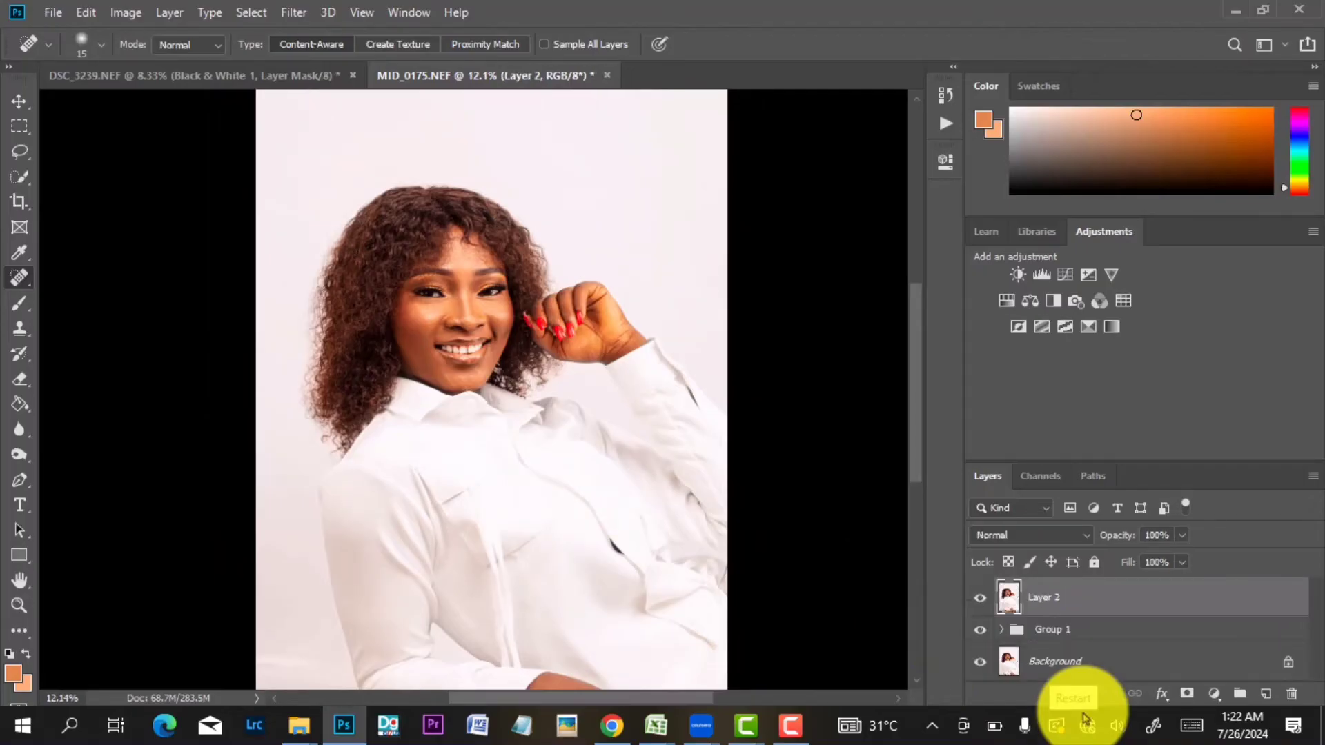
Try to paint over the white of the image-left eye with the History Brush at size 30.
scroll(442, 297, up, 5)
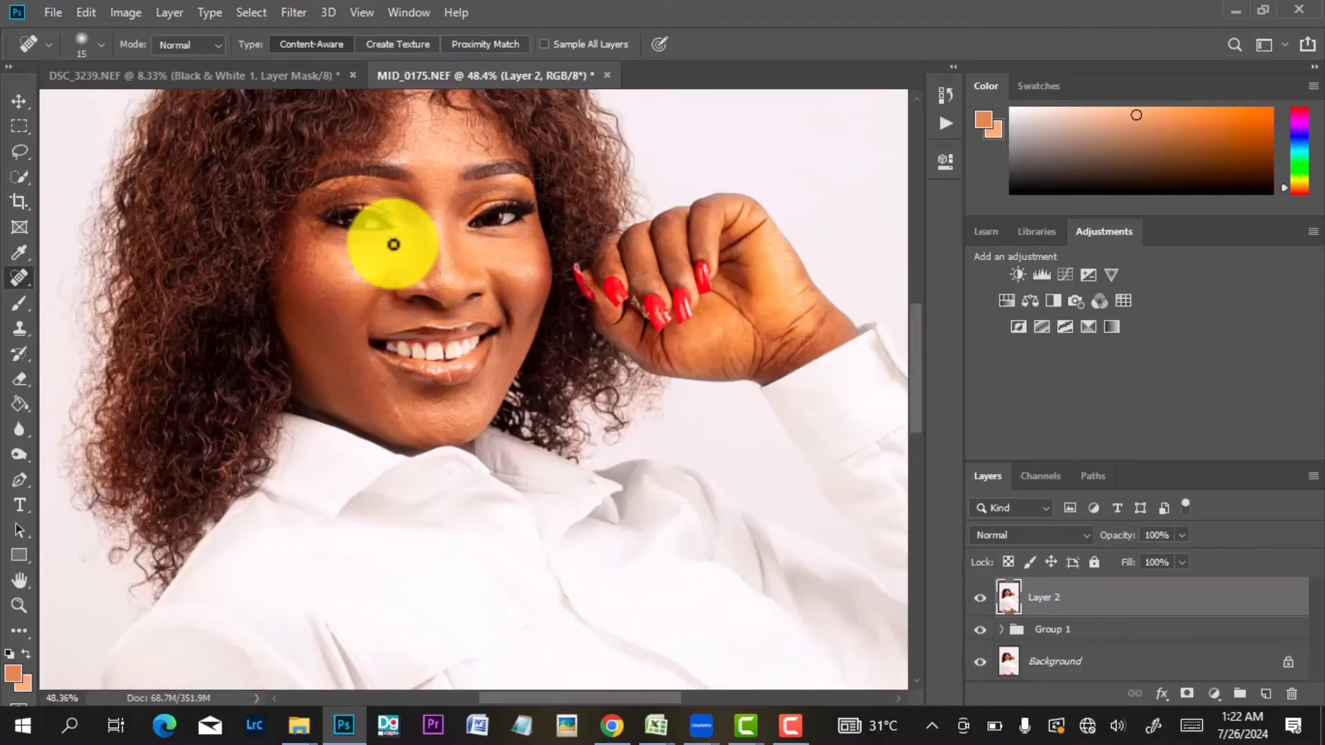
drag(397, 202, 437, 246)
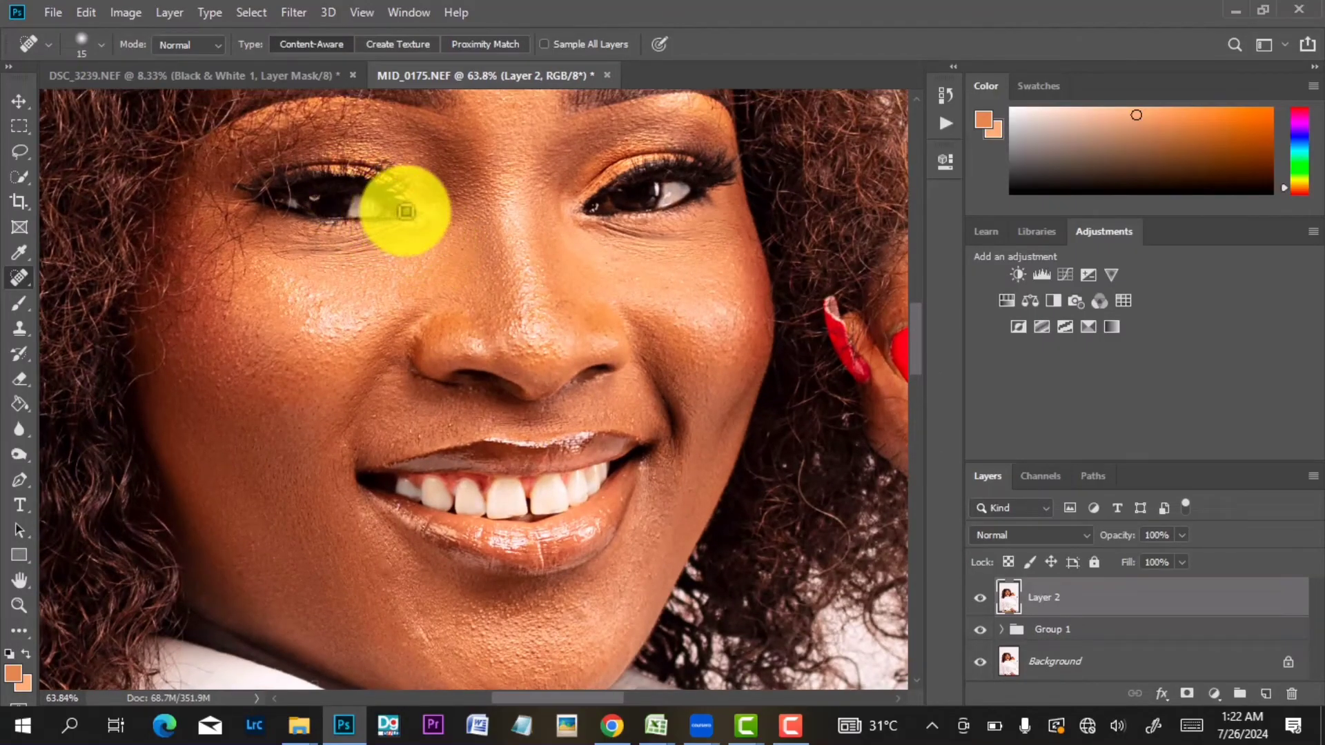
click(18, 354)
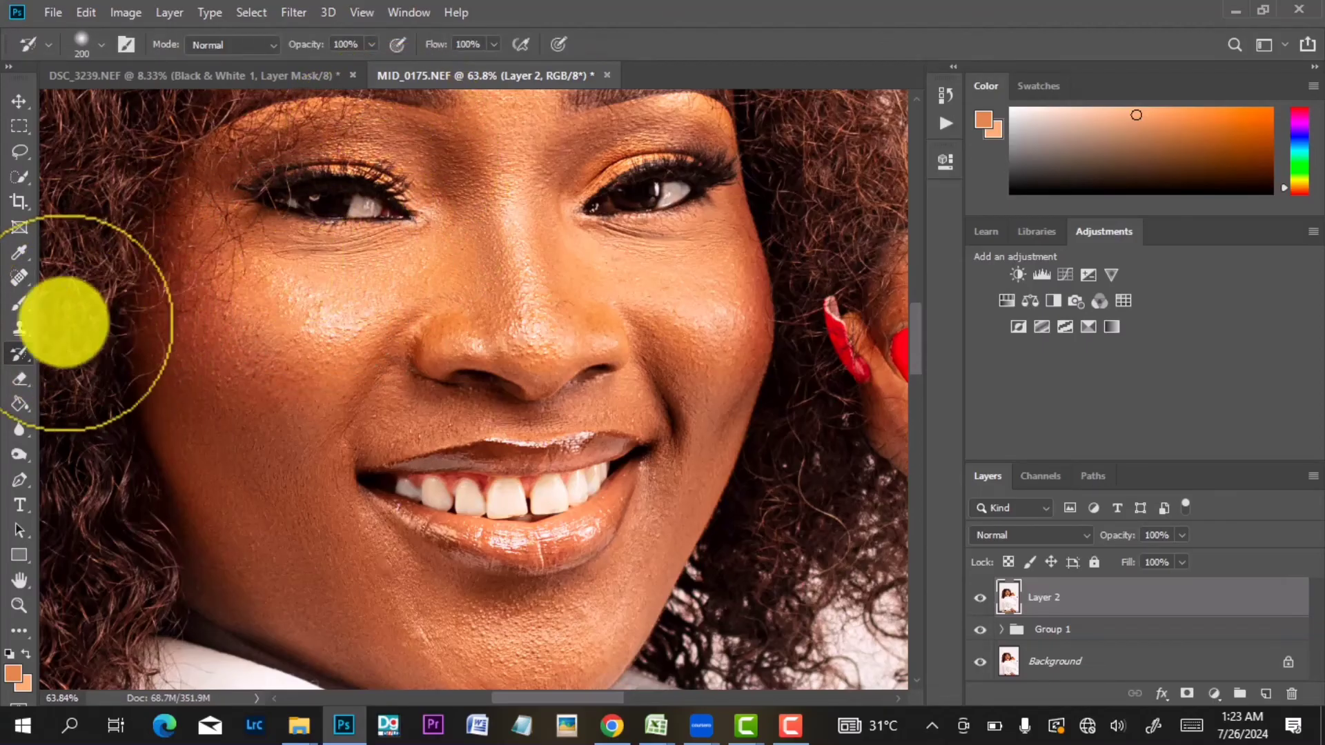
drag(496, 211, 457, 207)
scroll(362, 208, up, 2)
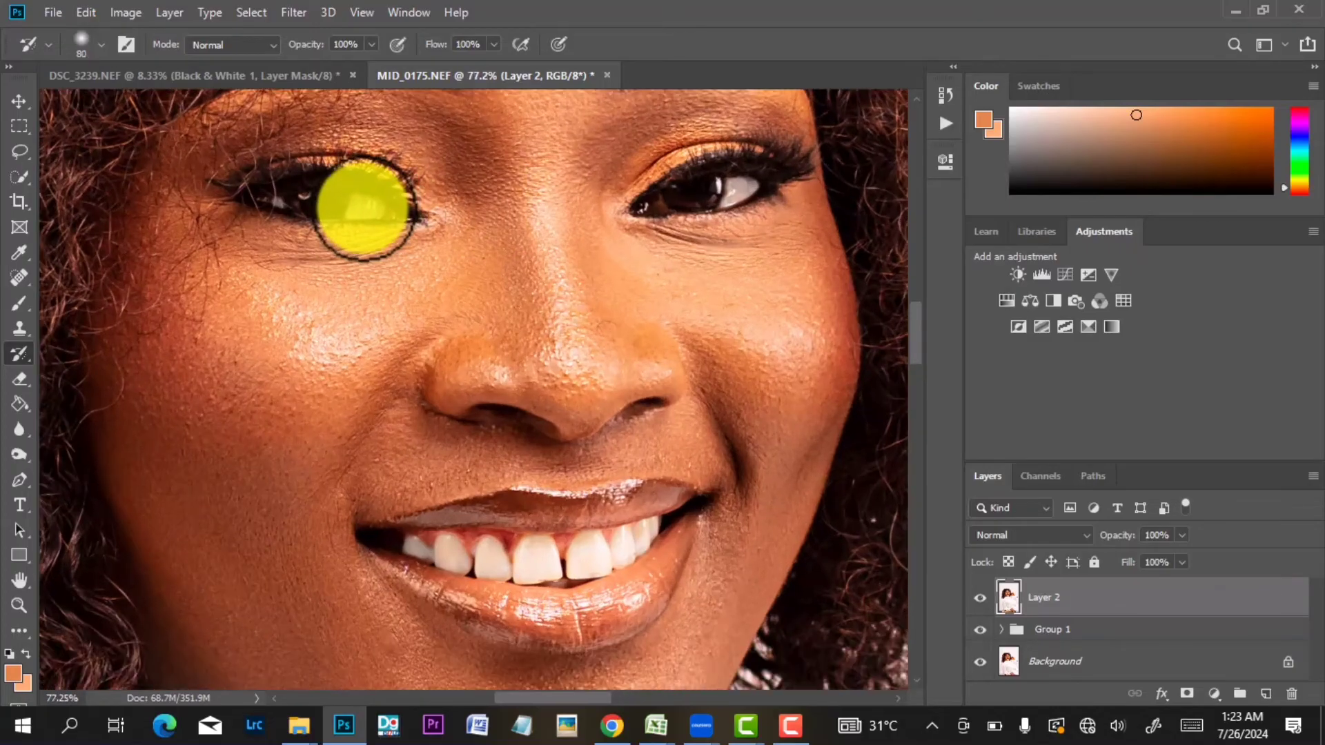
key(bracketleft)
key(bracketleft)
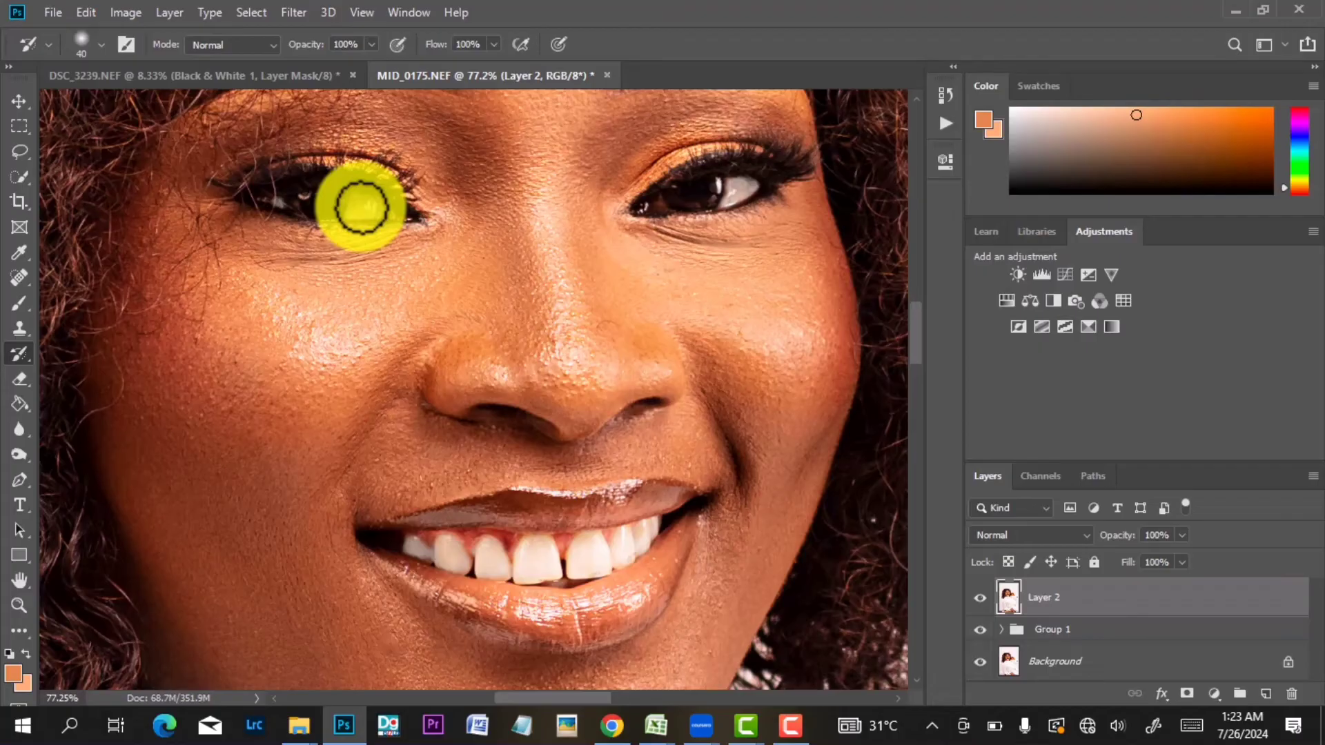
scroll(362, 208, up, 3)
key(bracketleft)
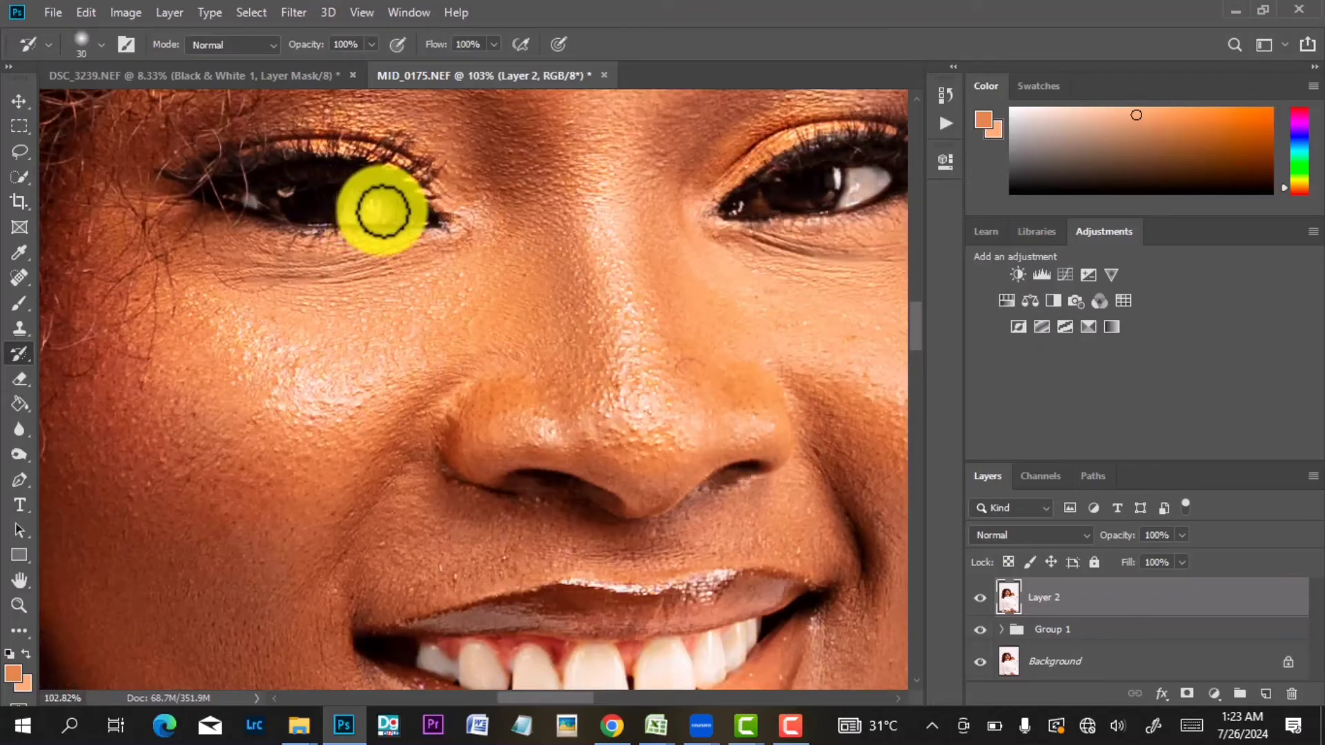
mouse_move(382, 211)
mouse_down()
mouse_move(352, 212)
mouse_move(355, 198)
mouse_up()
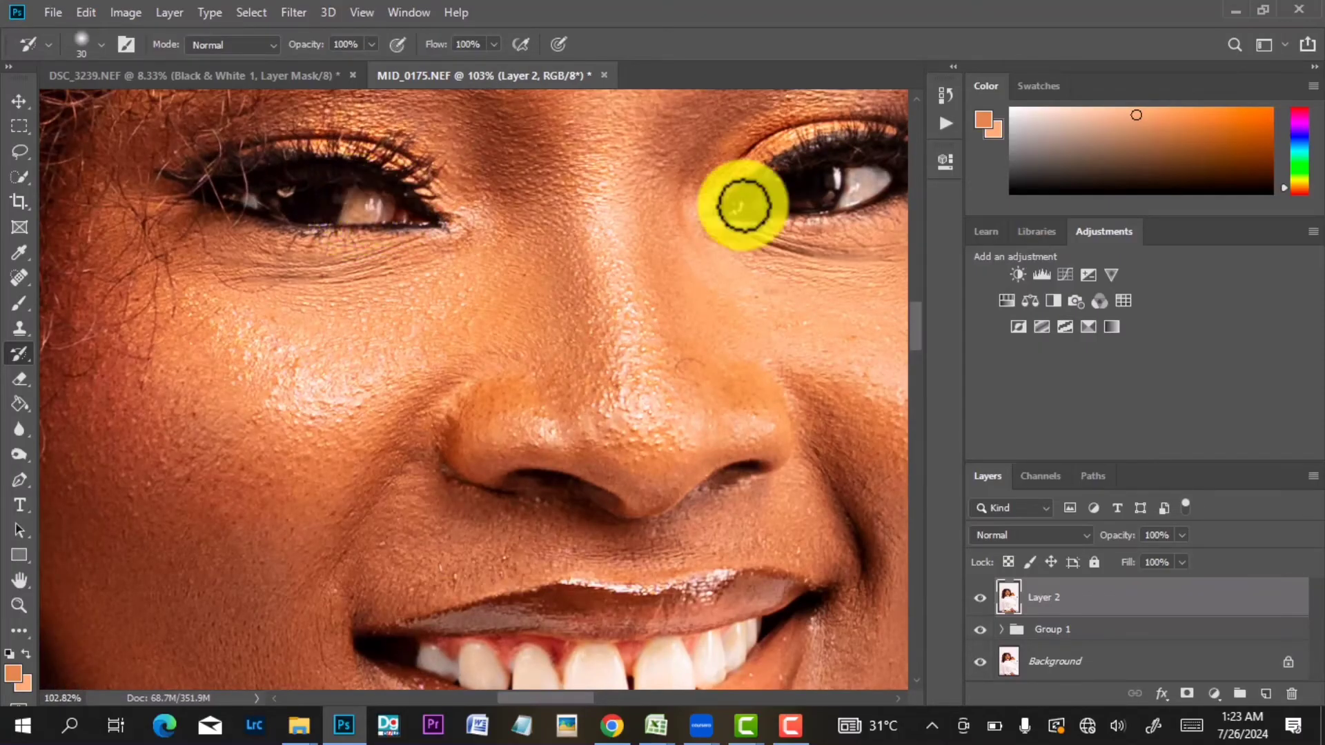
Revert the document to the Stamp Visible history state to remove the History Brush strokes.
click(944, 96)
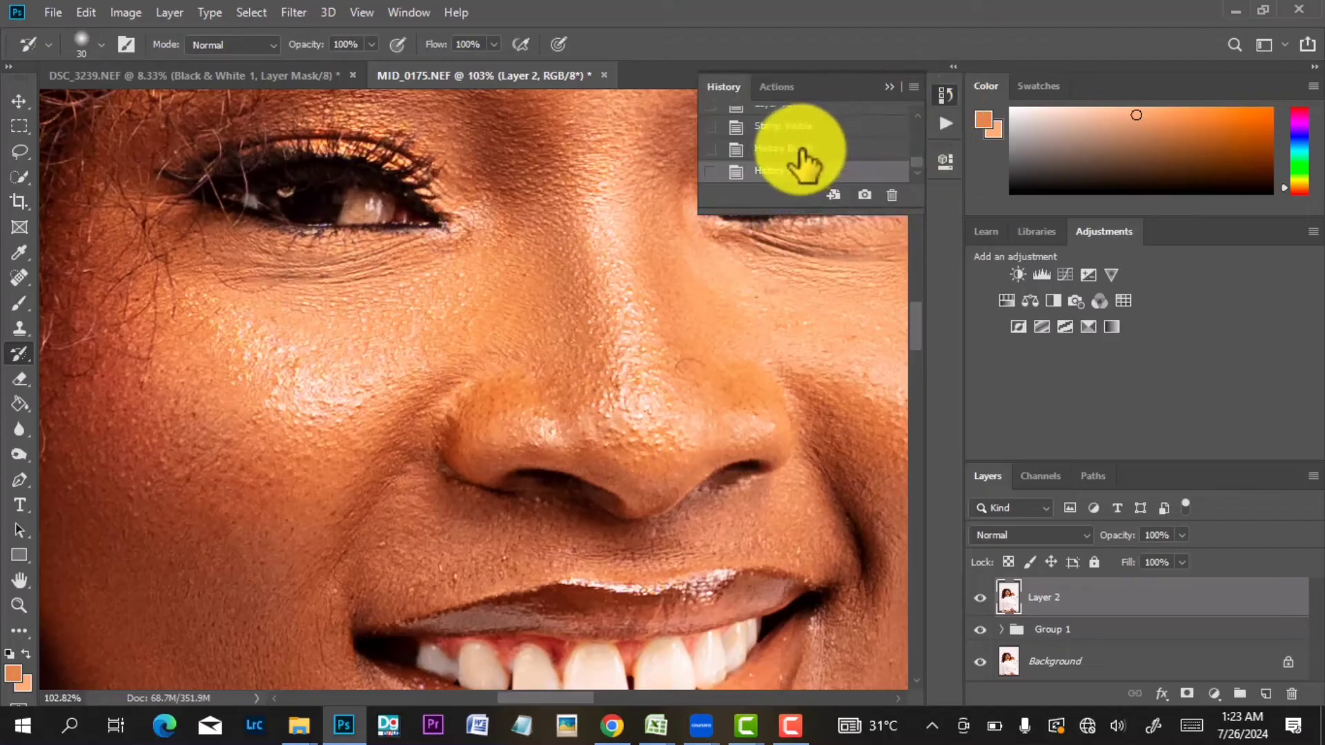
click(801, 127)
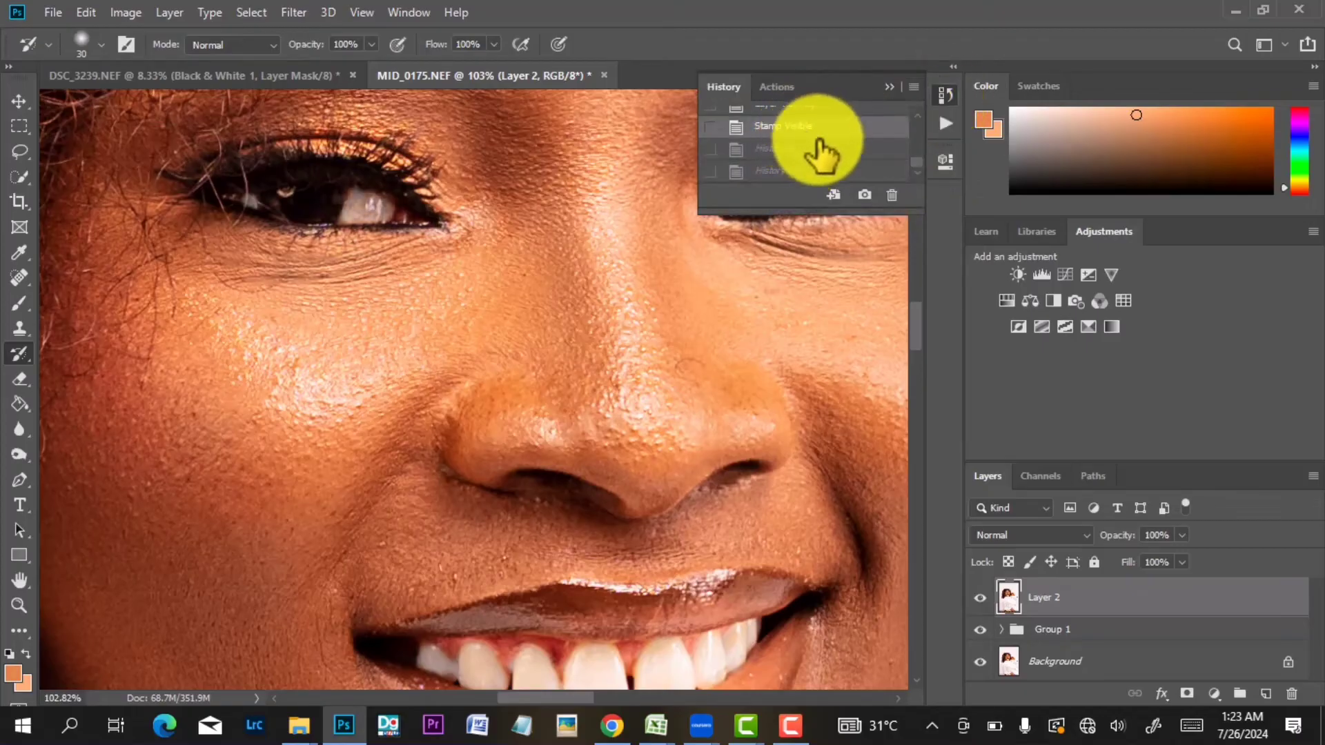
scroll(814, 142, up, 2)
click(889, 87)
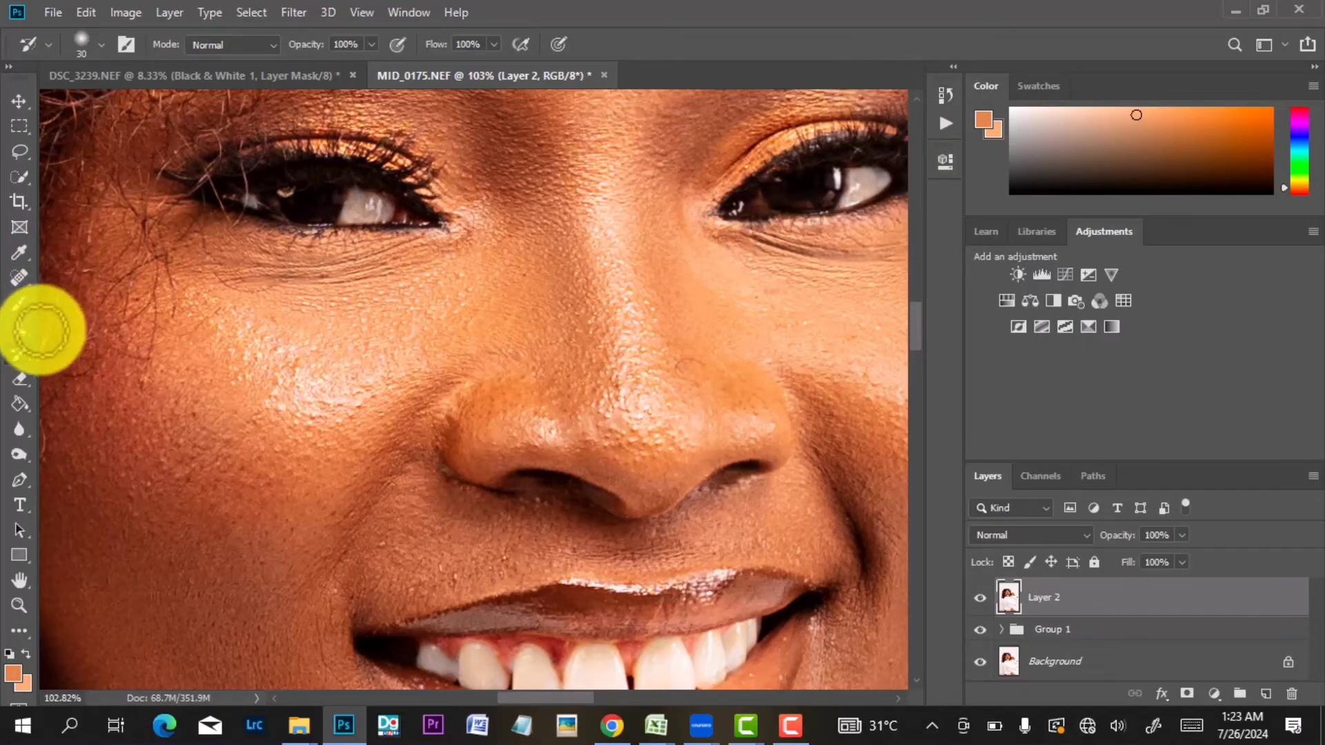
scroll(384, 273, down, 5)
scroll(388, 275, down, 4)
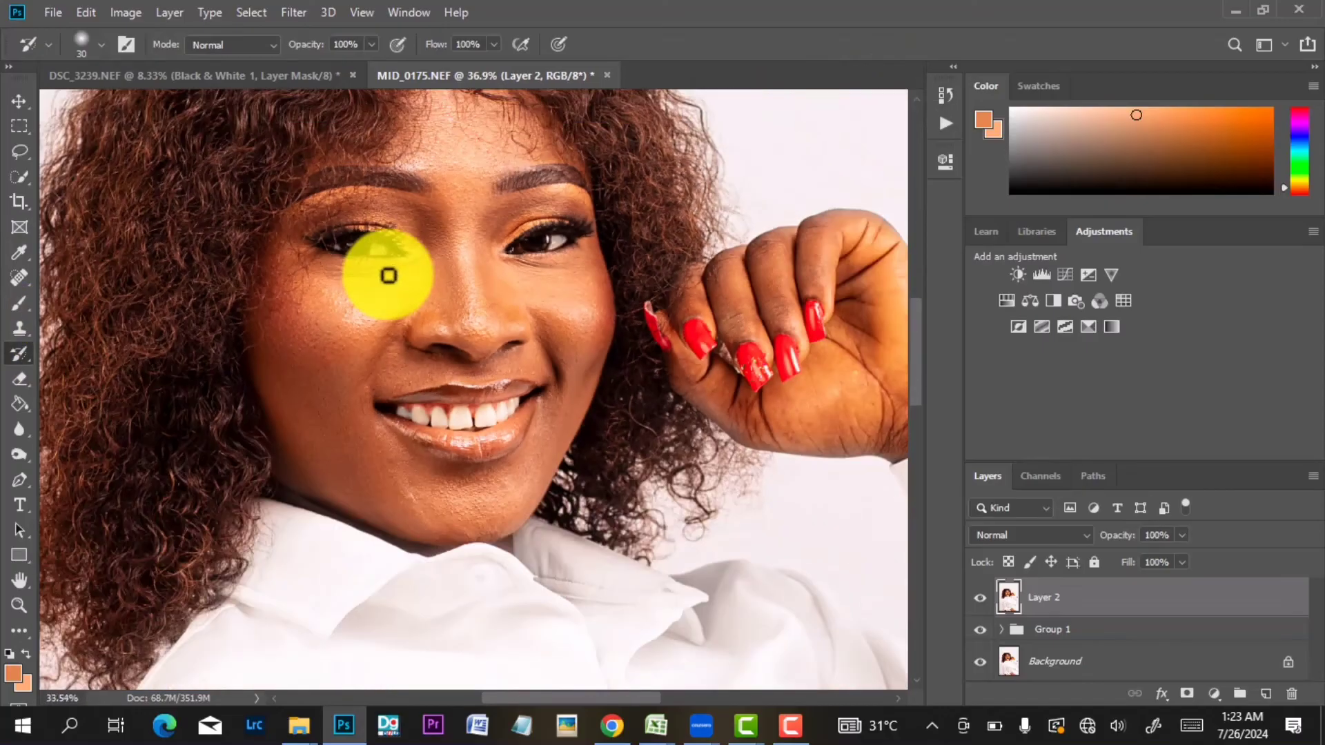
scroll(389, 275, up, 2)
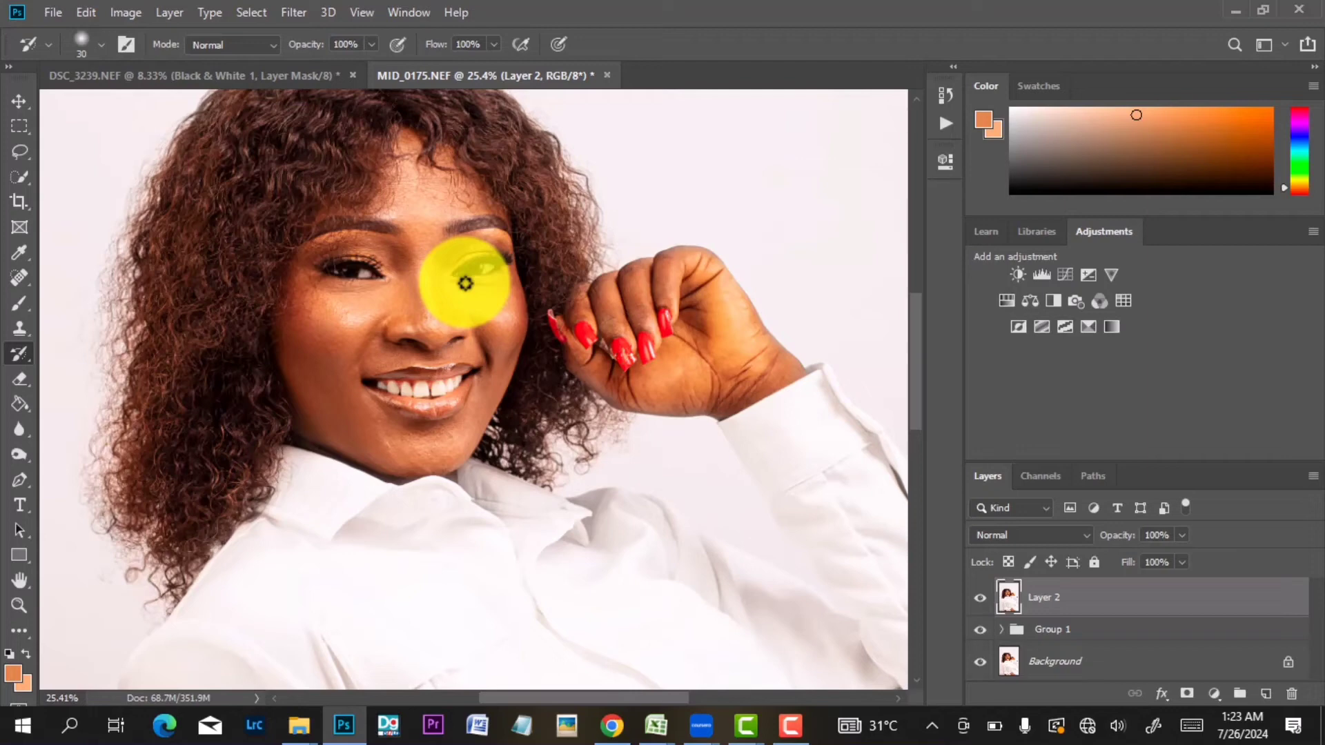
scroll(462, 283, down, 4)
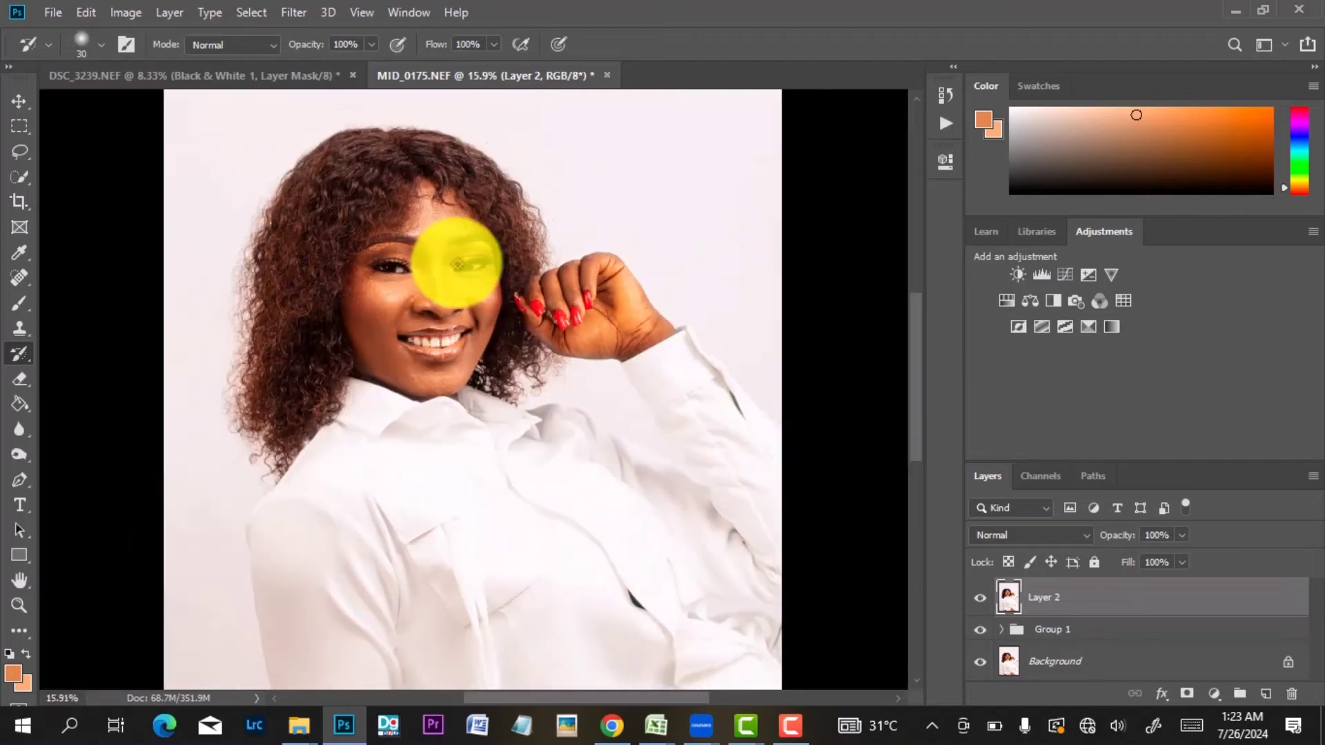
scroll(462, 280, down, 2)
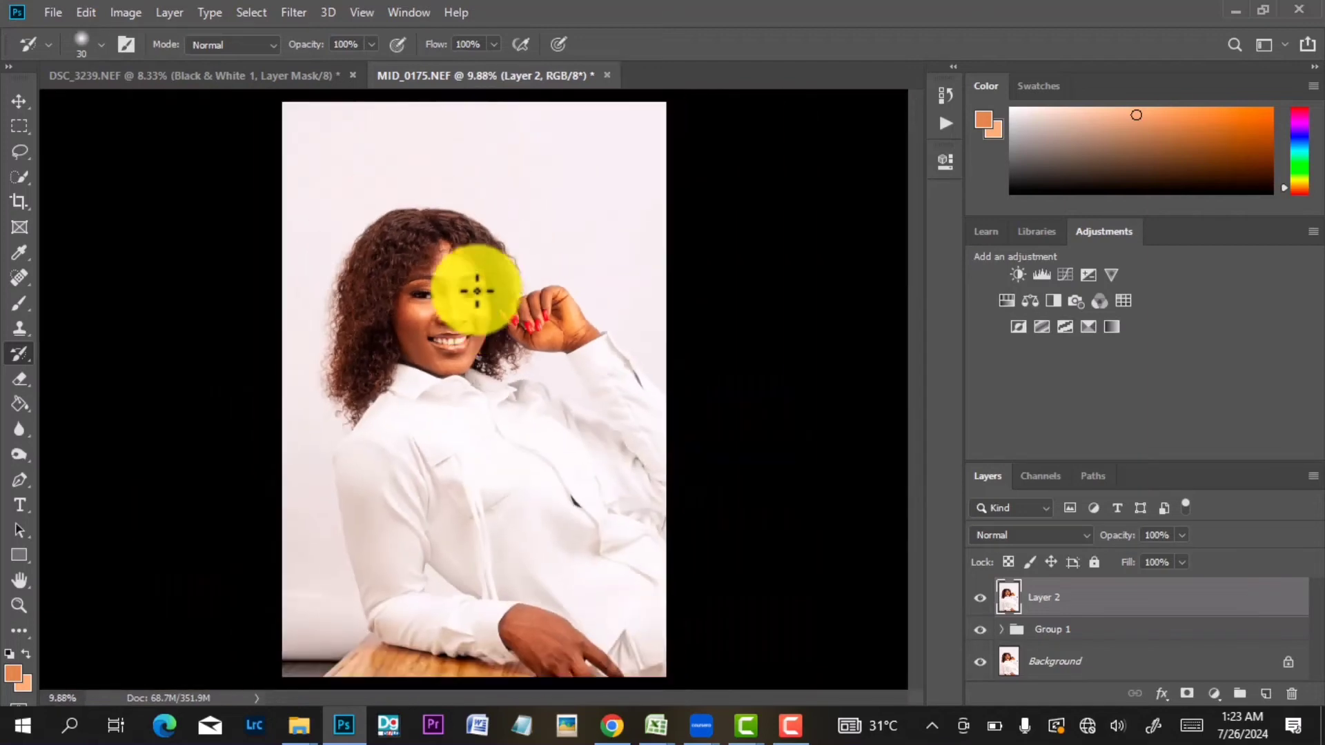
click(19, 277)
right_click(20, 279)
click(99, 314)
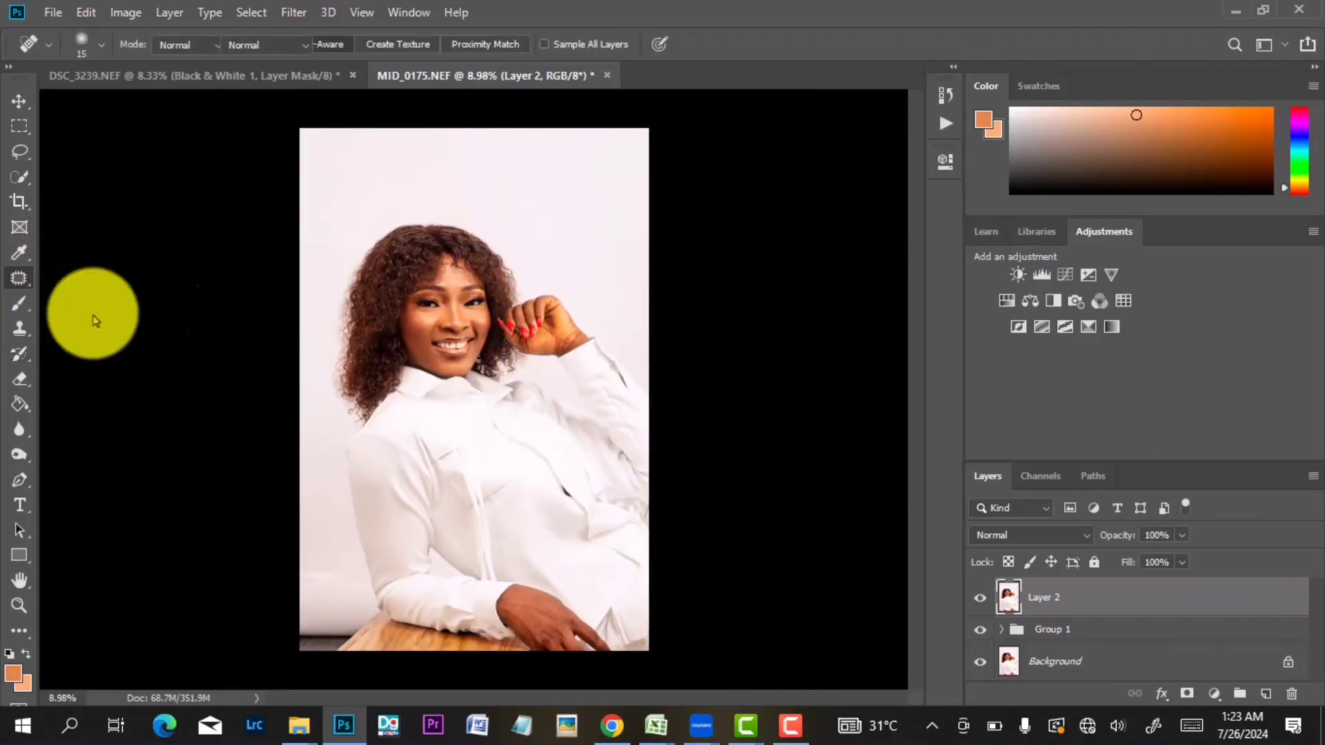
scroll(476, 345, up, 4)
scroll(490, 326, down, 4)
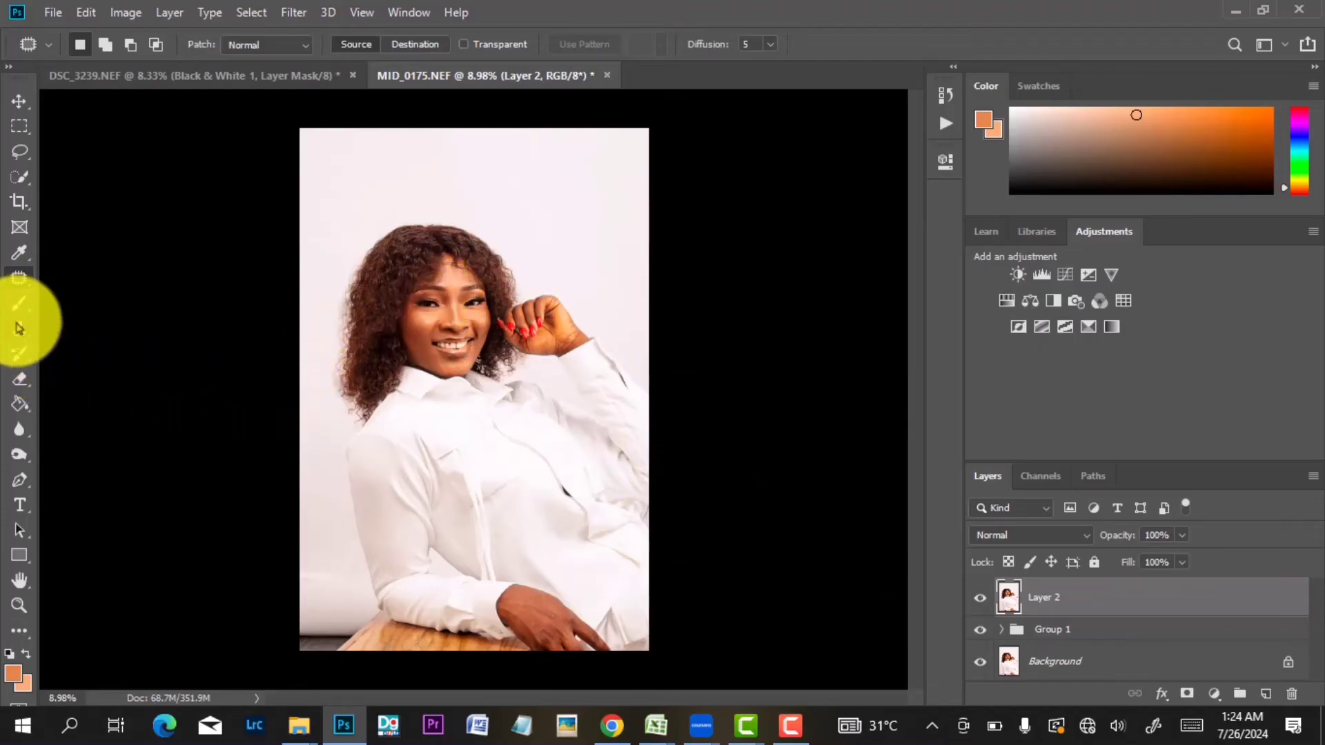
Set up the Dodge tool for midtones at 8% exposure and frame the face for retouching.
click(30, 460)
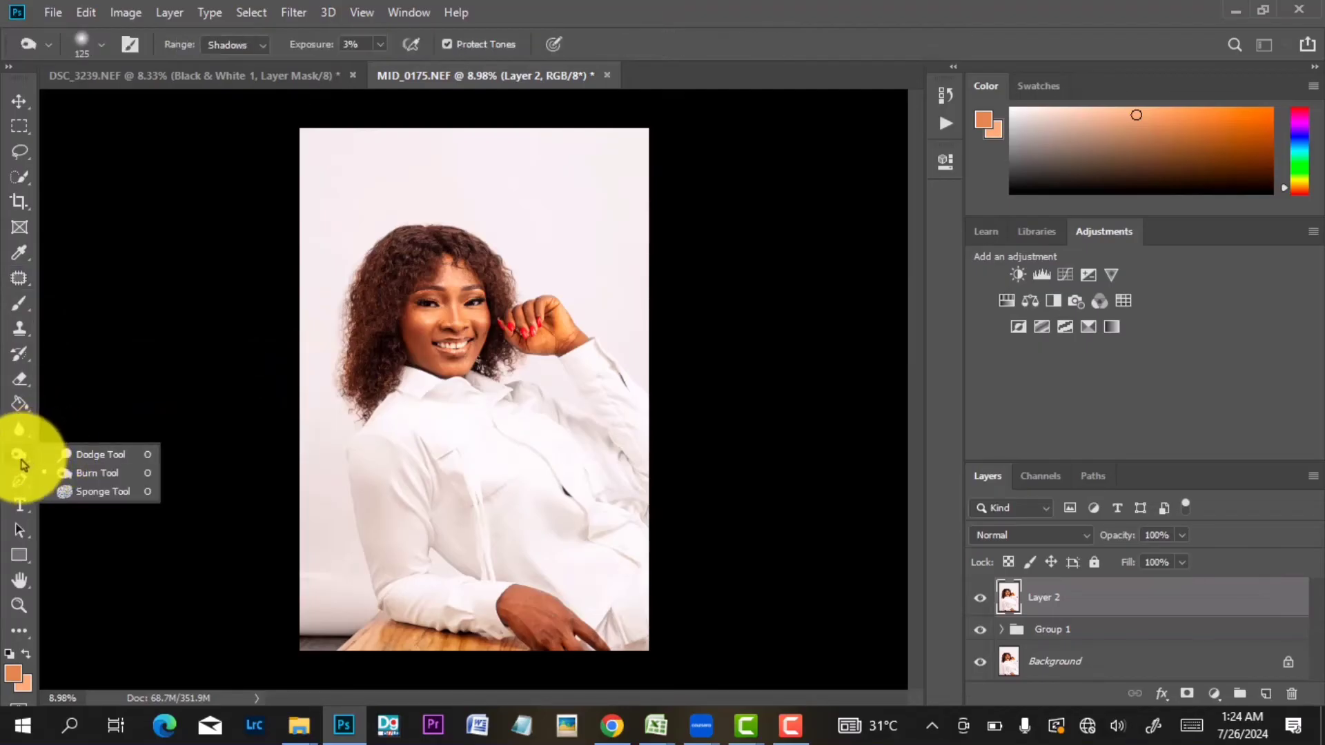
click(96, 454)
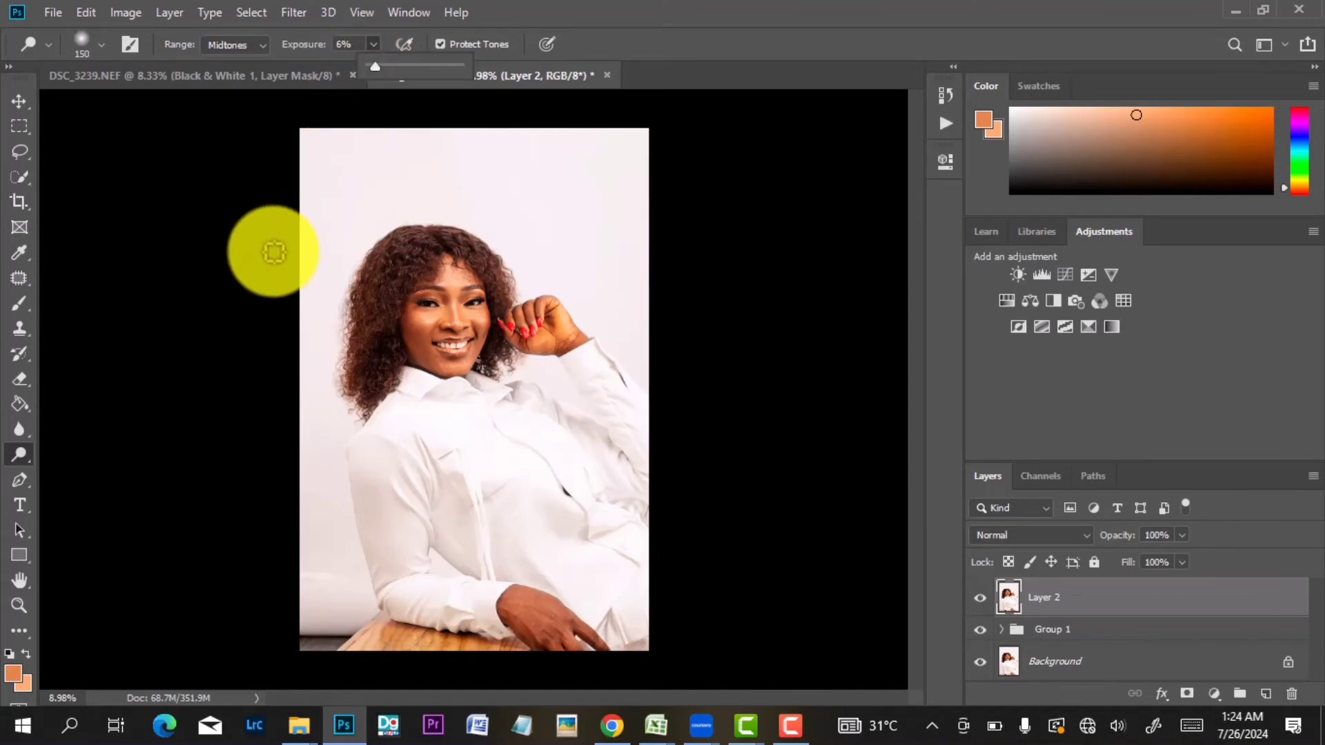
click(349, 44)
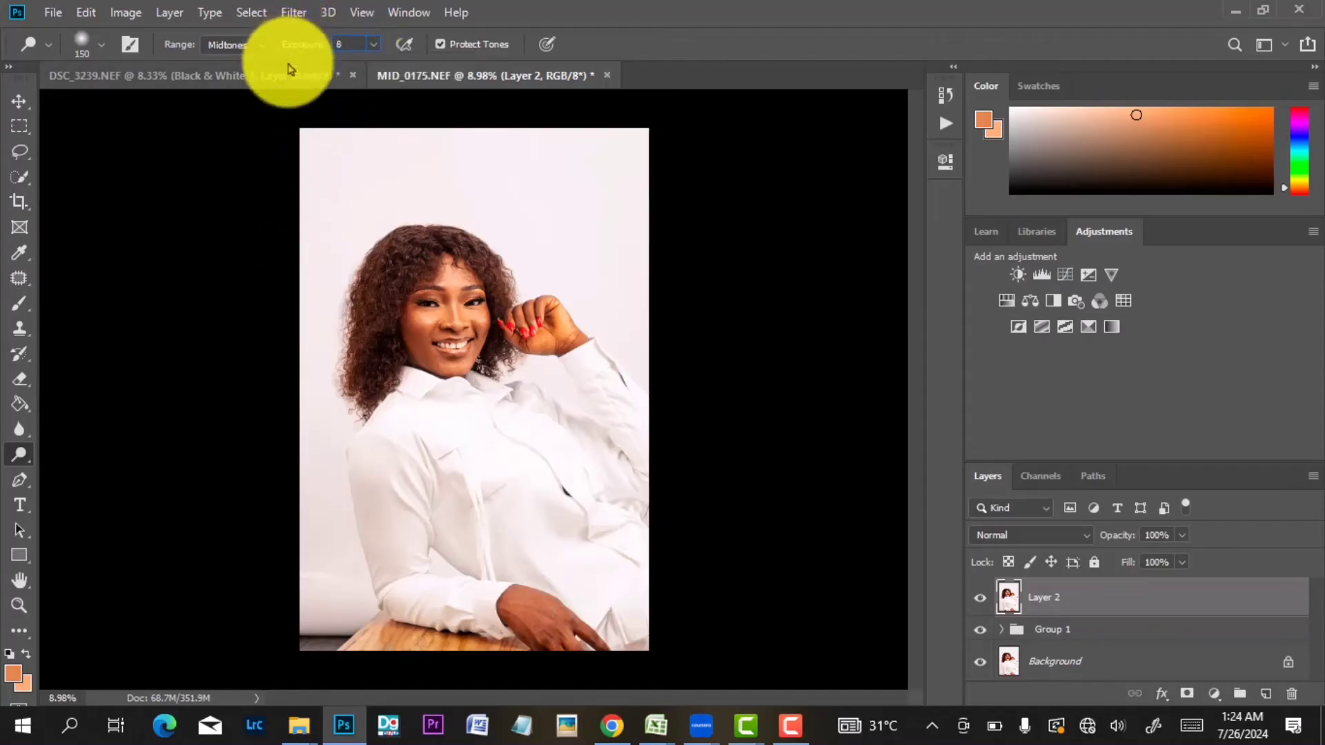
scroll(435, 310, up, 5)
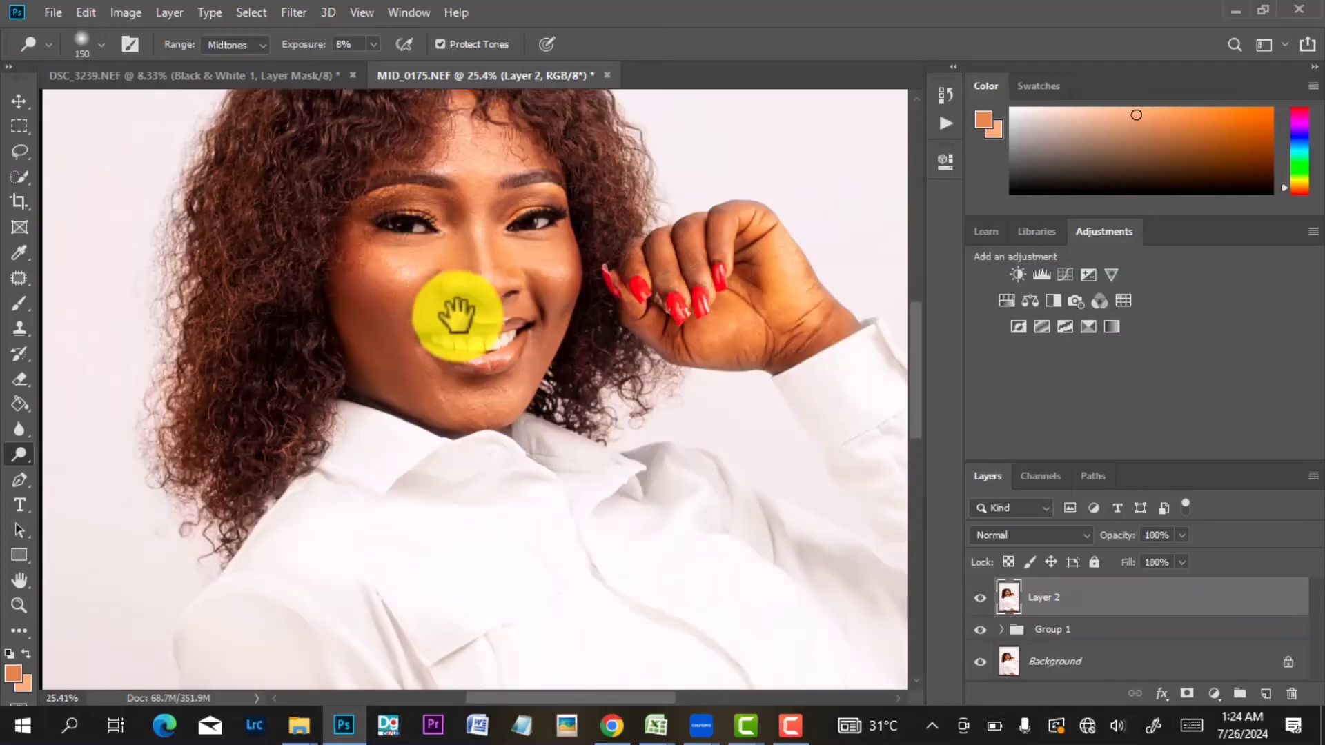
drag(458, 308, 470, 381)
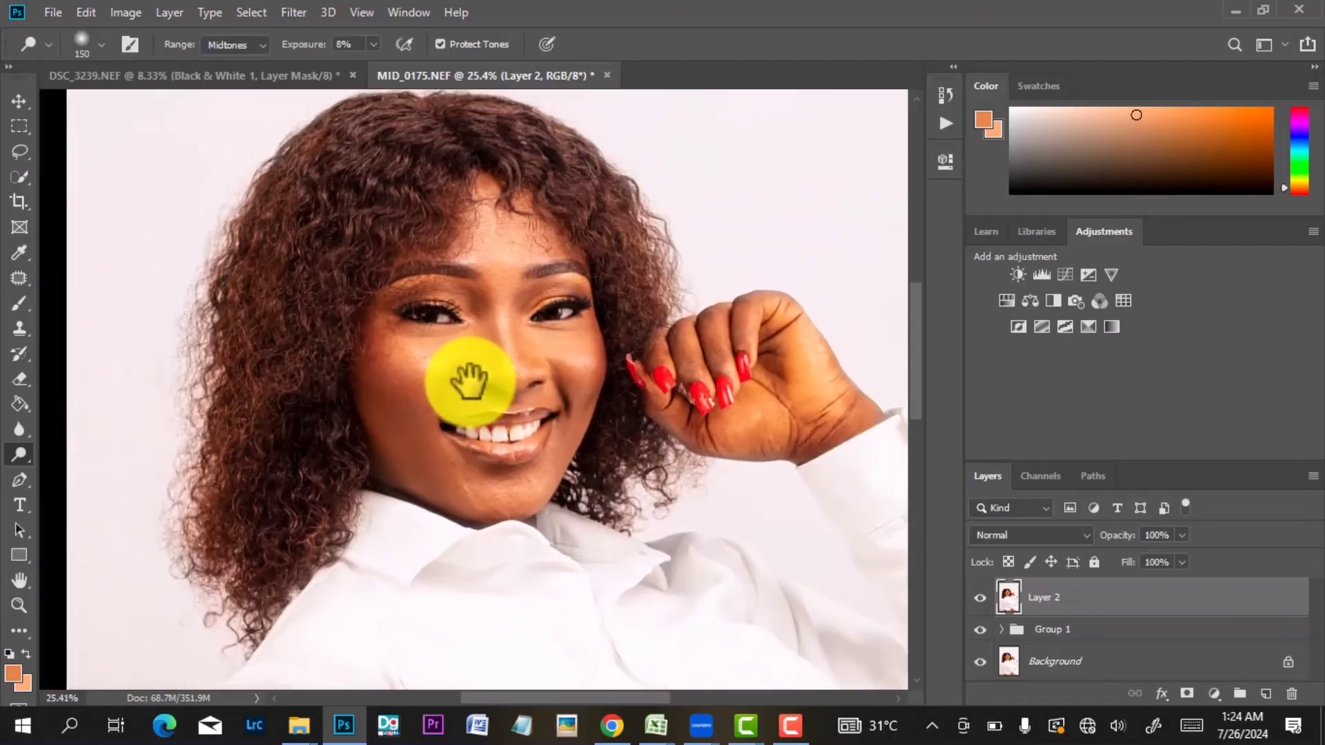
Dodge the midtones on the image-left cheek and the forehead with brush sizes between 125 and 175.
right_click(440, 344)
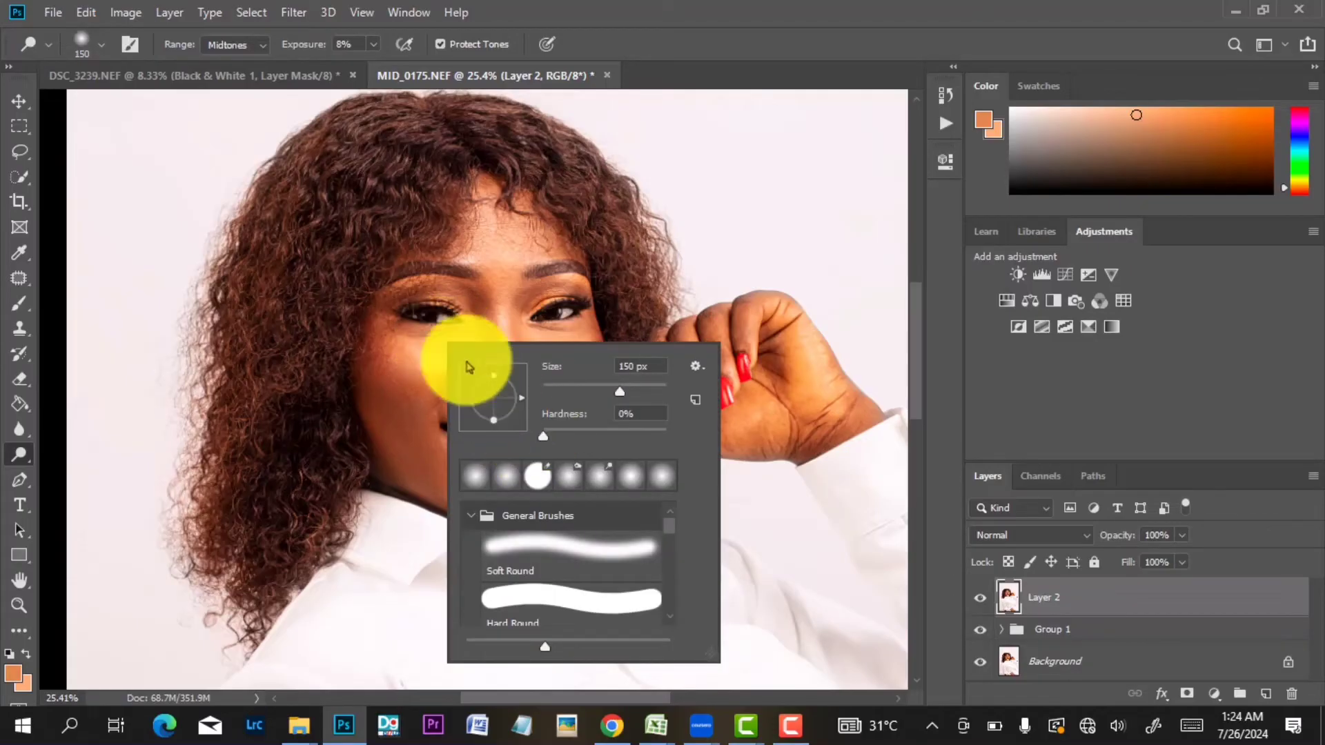
click(418, 344)
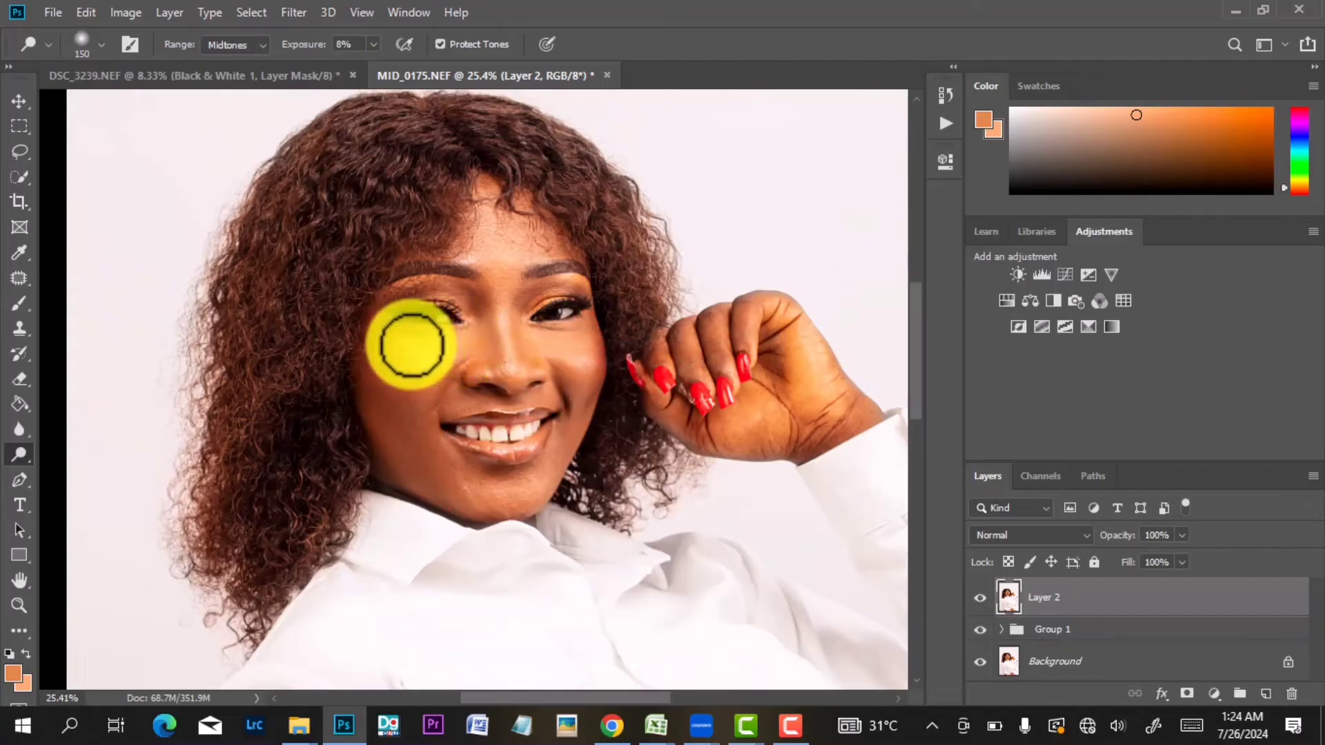
key(bracketleft)
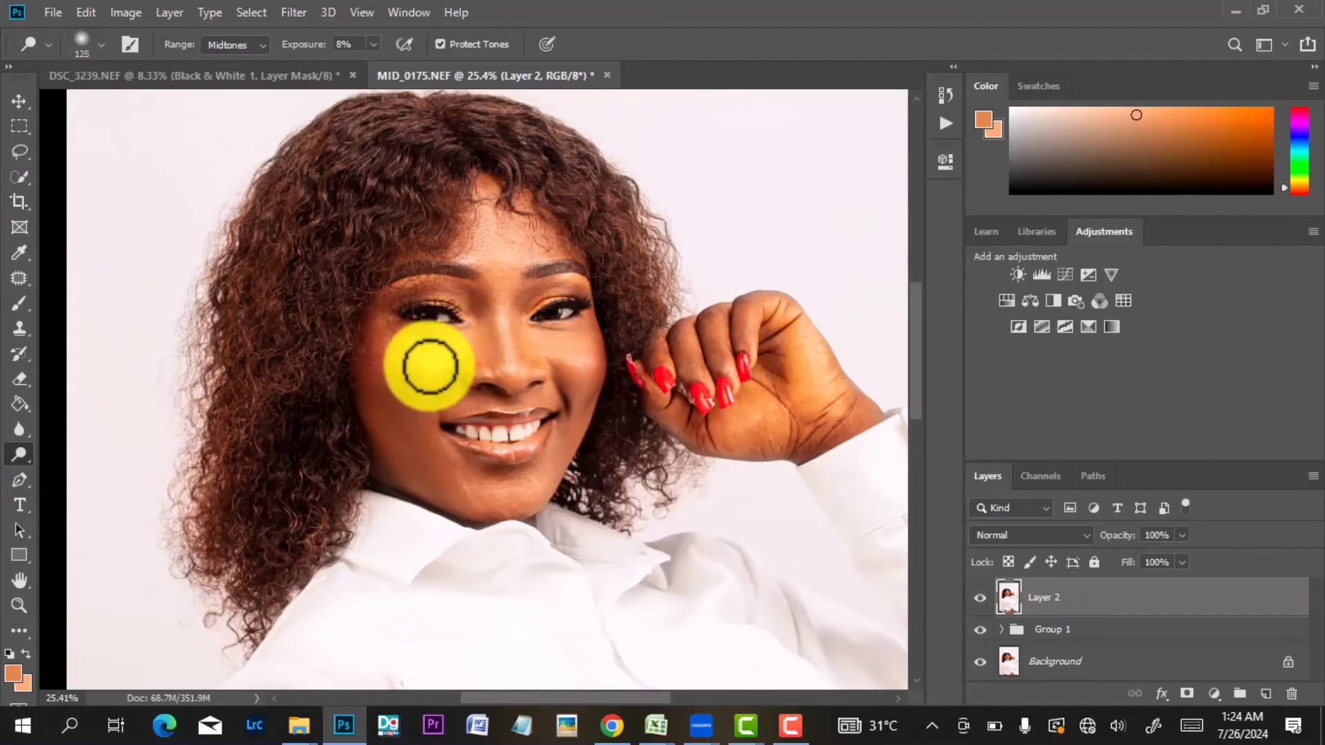
key(bracketright)
key(bracketright)
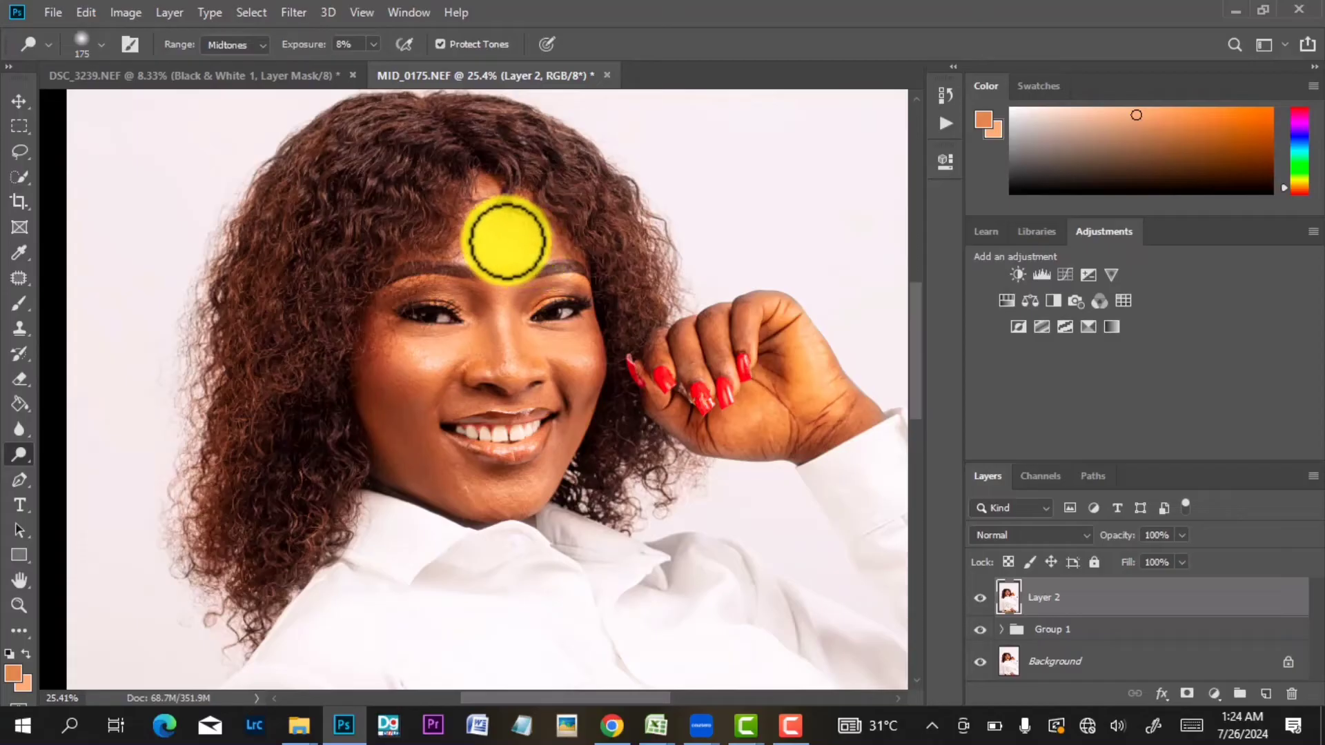
Brighten the image-right cheek and under-eye area with the Dodge tool at brush sizes 125 and 90.
key(bracketleft)
key(bracketleft)
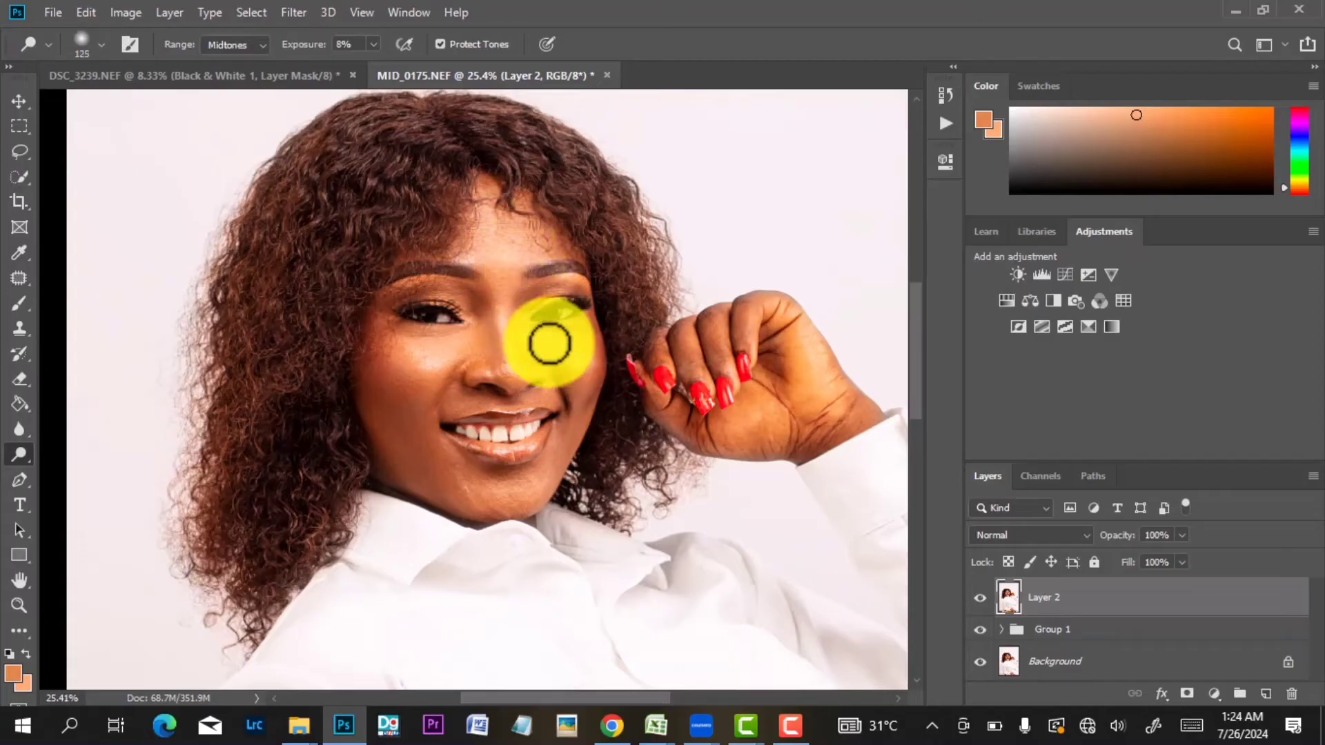
mouse_move(550, 343)
mouse_down()
mouse_move(576, 355)
mouse_move(562, 343)
mouse_move(577, 340)
mouse_move(581, 357)
mouse_up()
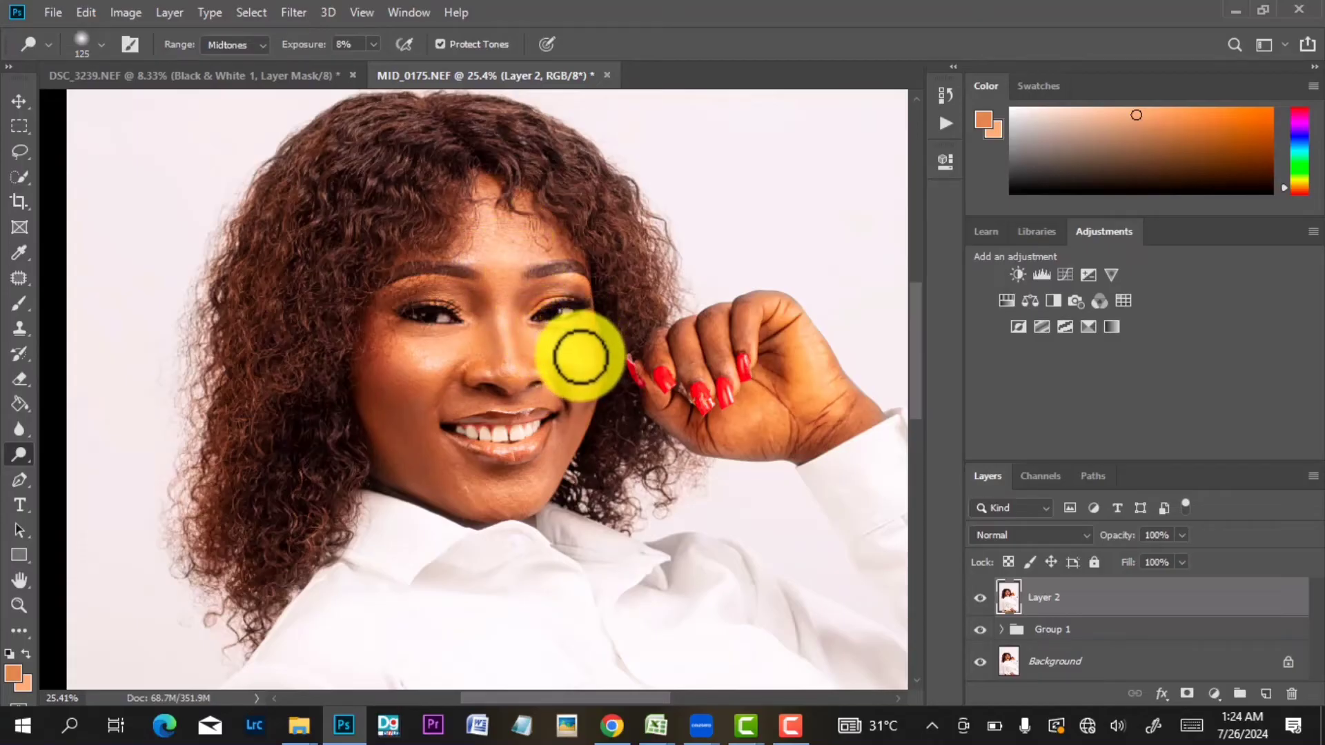
key(bracketleft)
key(bracketleft)
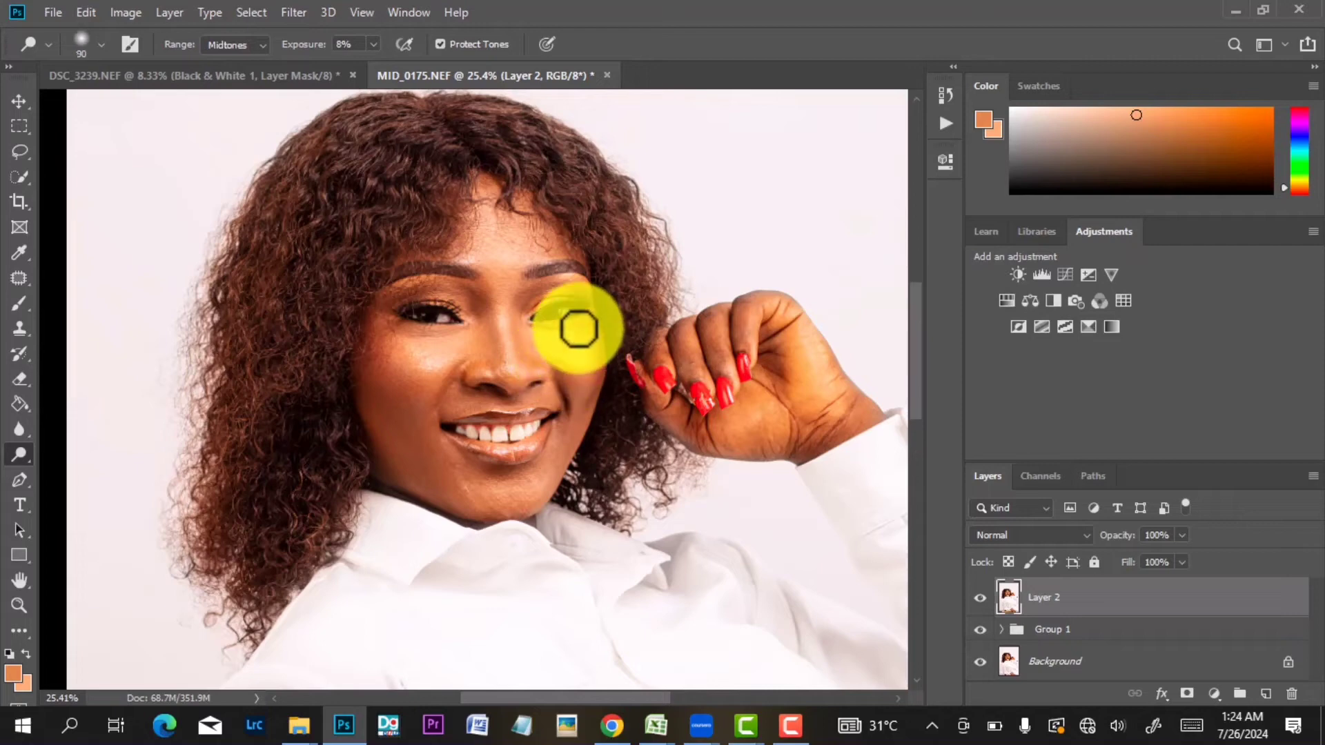
Dodge a highlight along the bridge of the nose with a small brush of size 45 to 50.
key(bracketleft)
key(bracketleft)
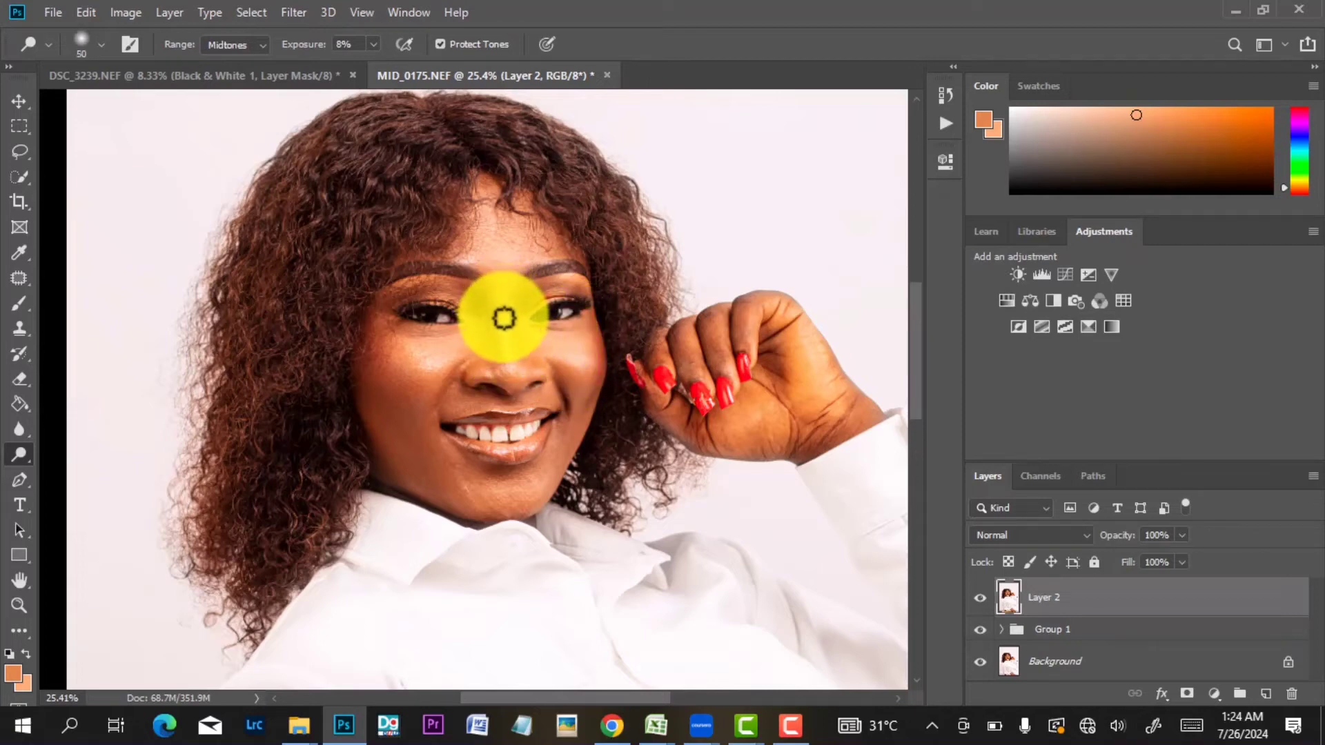
key(bracketleft)
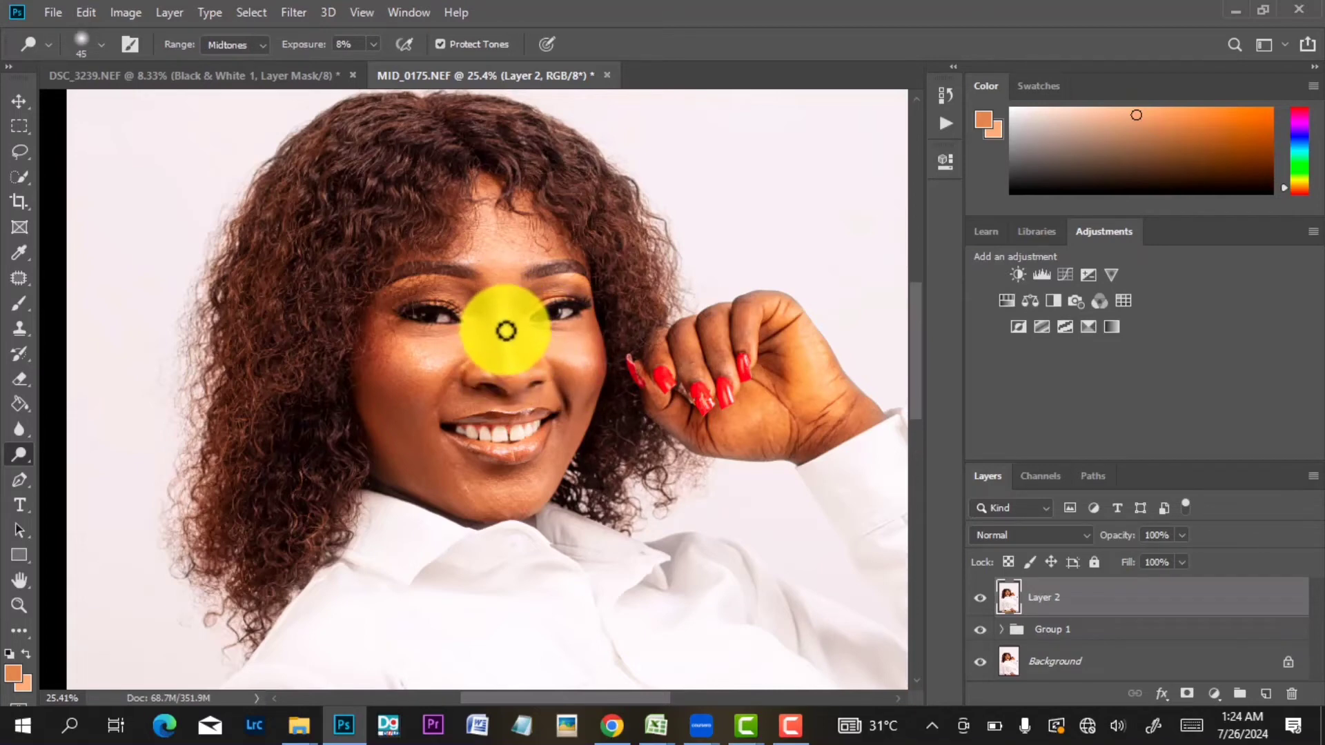
key(bracketright)
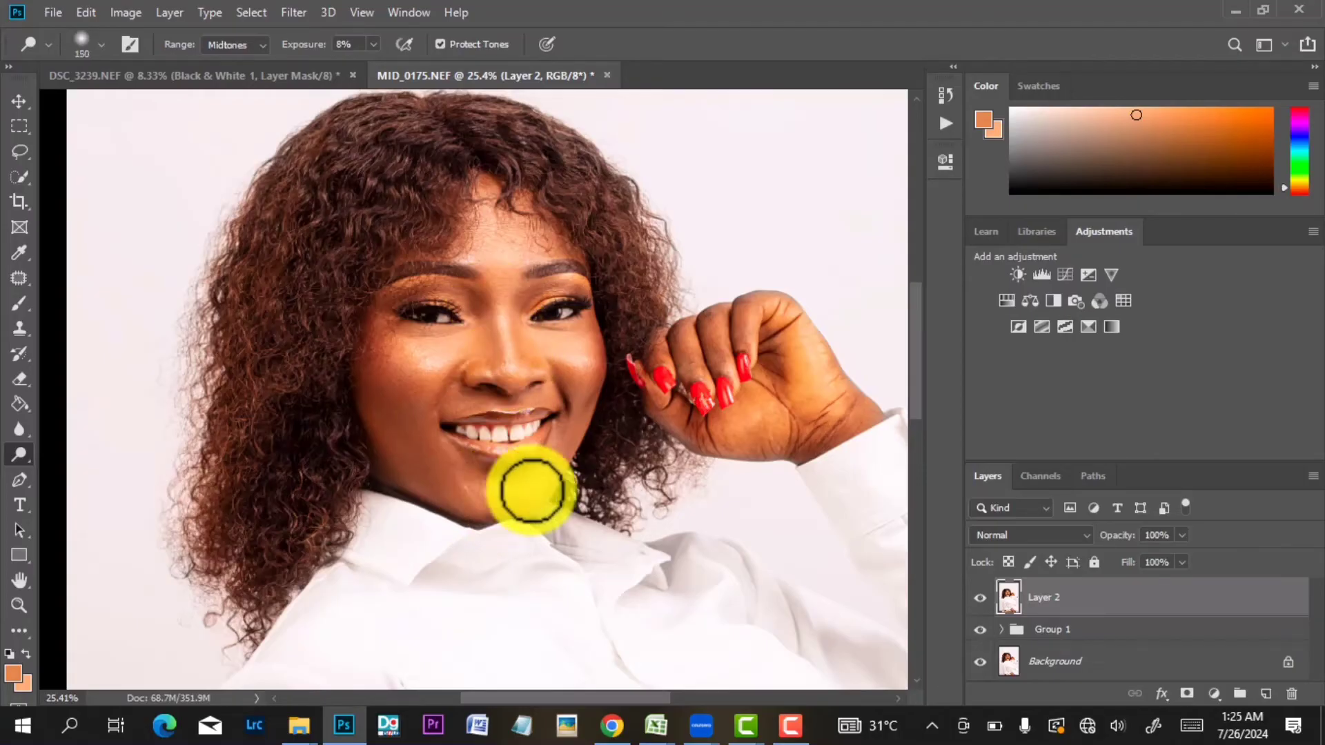
Dodge the chin with the brush at size 150.
key(bracketright)
key(bracketleft)
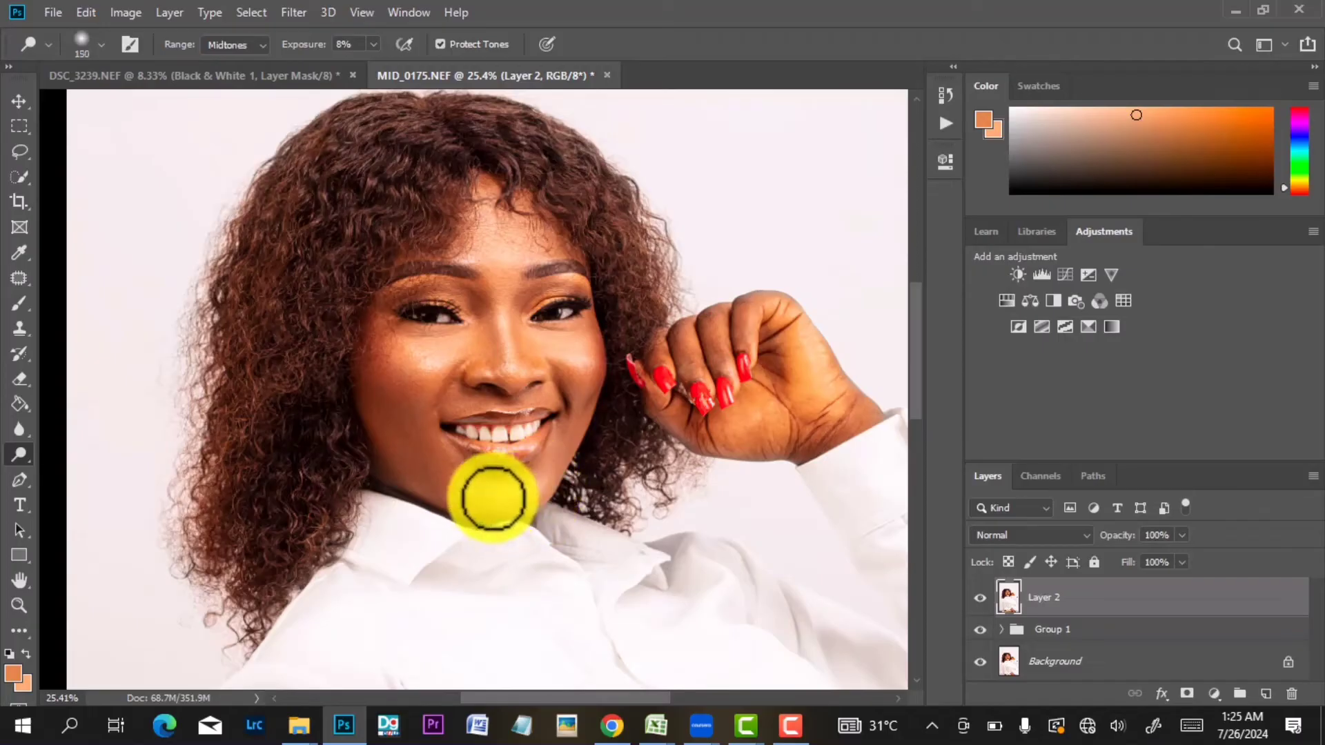
key(bracketright)
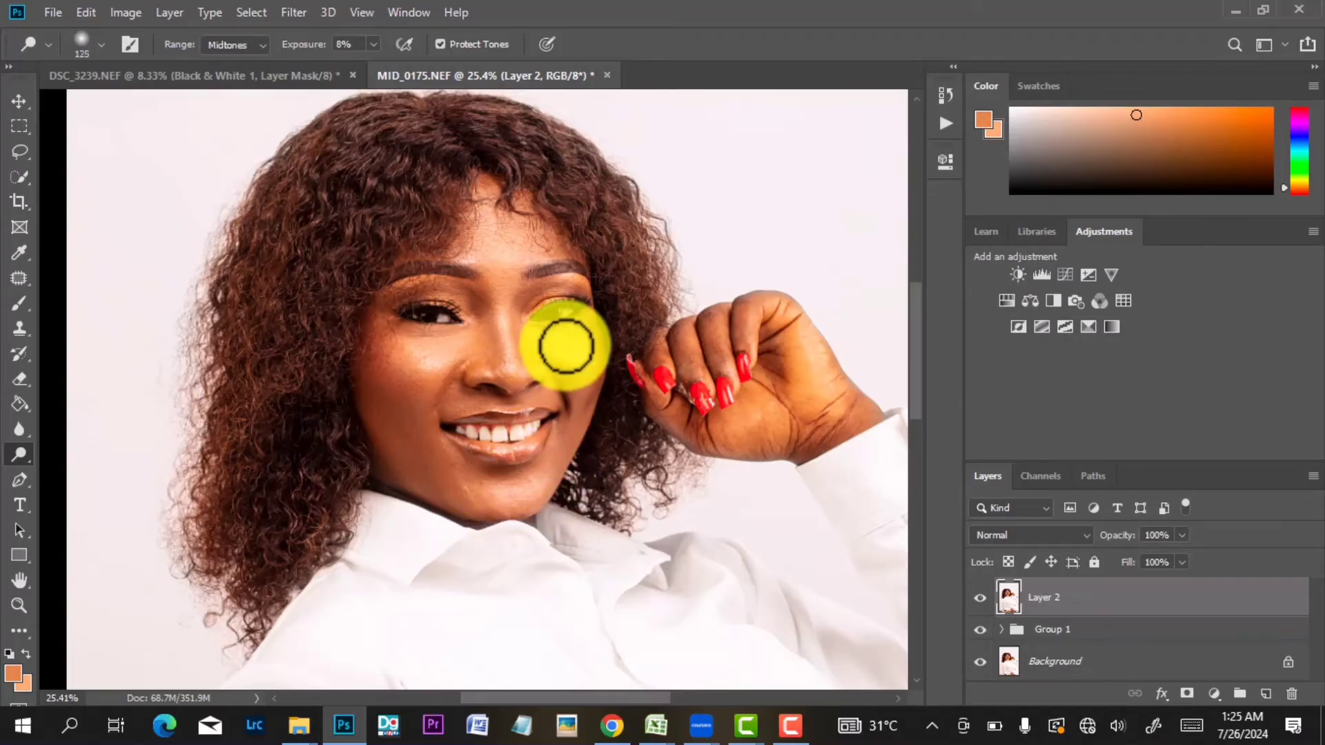
Dodge the image-right cheek again at brush sizes 100 and 125, then reduce the brush to 70 beside the eye.
key(bracketleft)
key(bracketleft)
key(bracketleft)
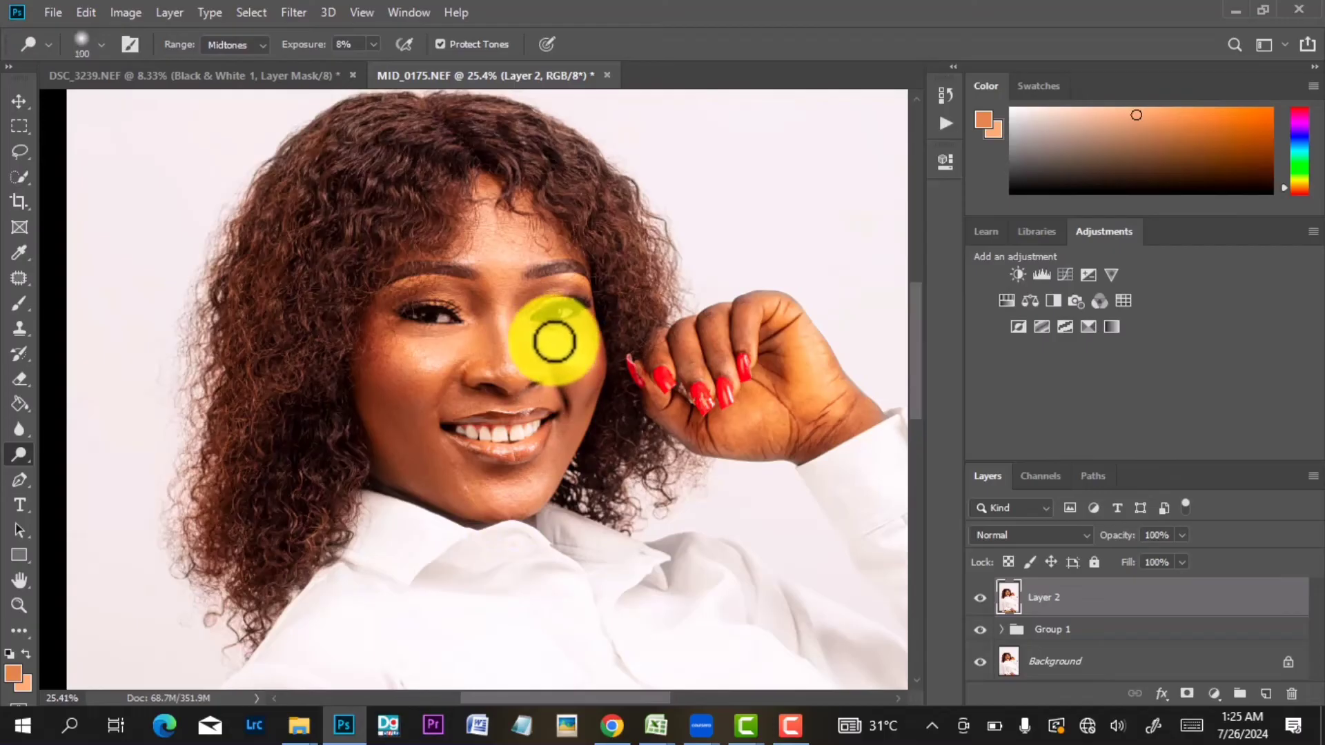
key(bracketright)
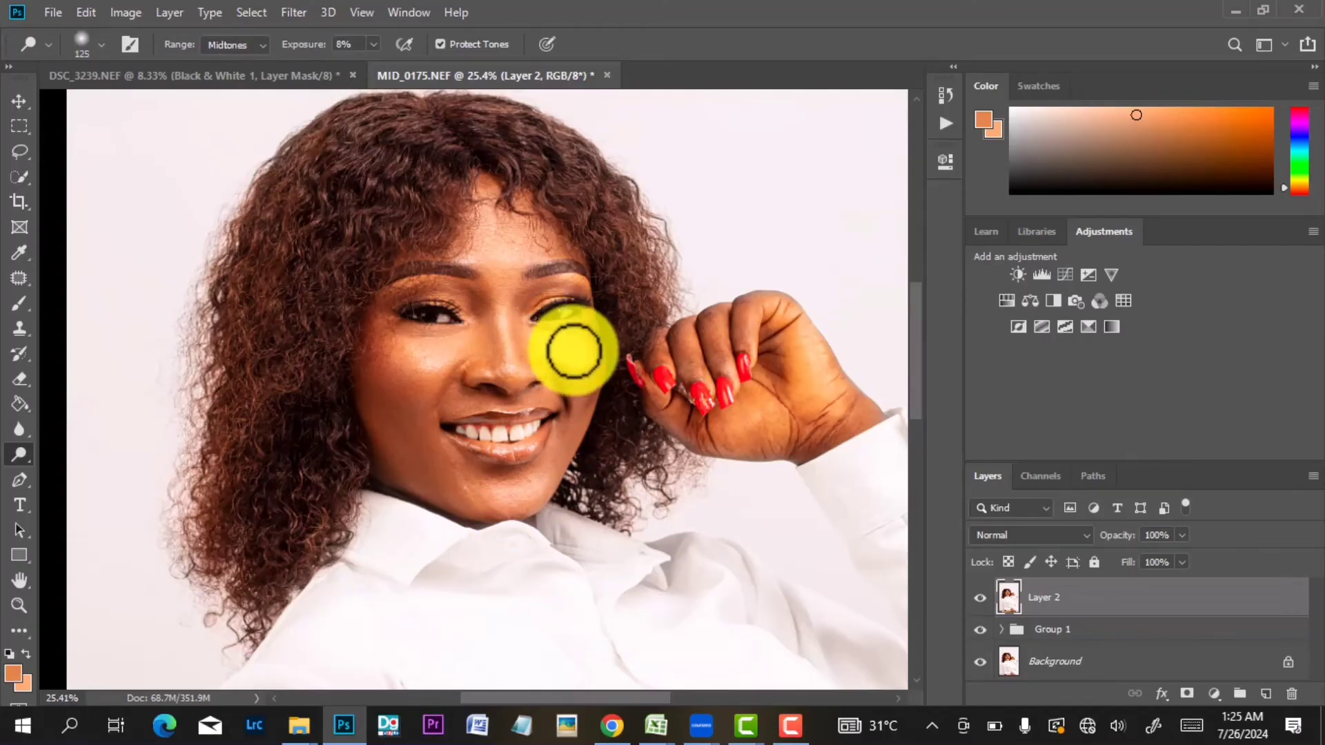
mouse_move(574, 352)
mouse_down()
mouse_move(419, 347)
mouse_move(406, 335)
mouse_move(449, 344)
mouse_move(404, 351)
mouse_move(474, 346)
mouse_move(461, 347)
mouse_move(512, 256)
mouse_move(589, 313)
mouse_move(559, 278)
mouse_move(587, 278)
mouse_move(432, 289)
mouse_move(455, 296)
mouse_move(404, 283)
mouse_move(593, 275)
mouse_move(563, 280)
mouse_move(608, 306)
mouse_up()
key(bracketleft)
key(bracketleft)
key(bracketleft)
key(bracketleft)
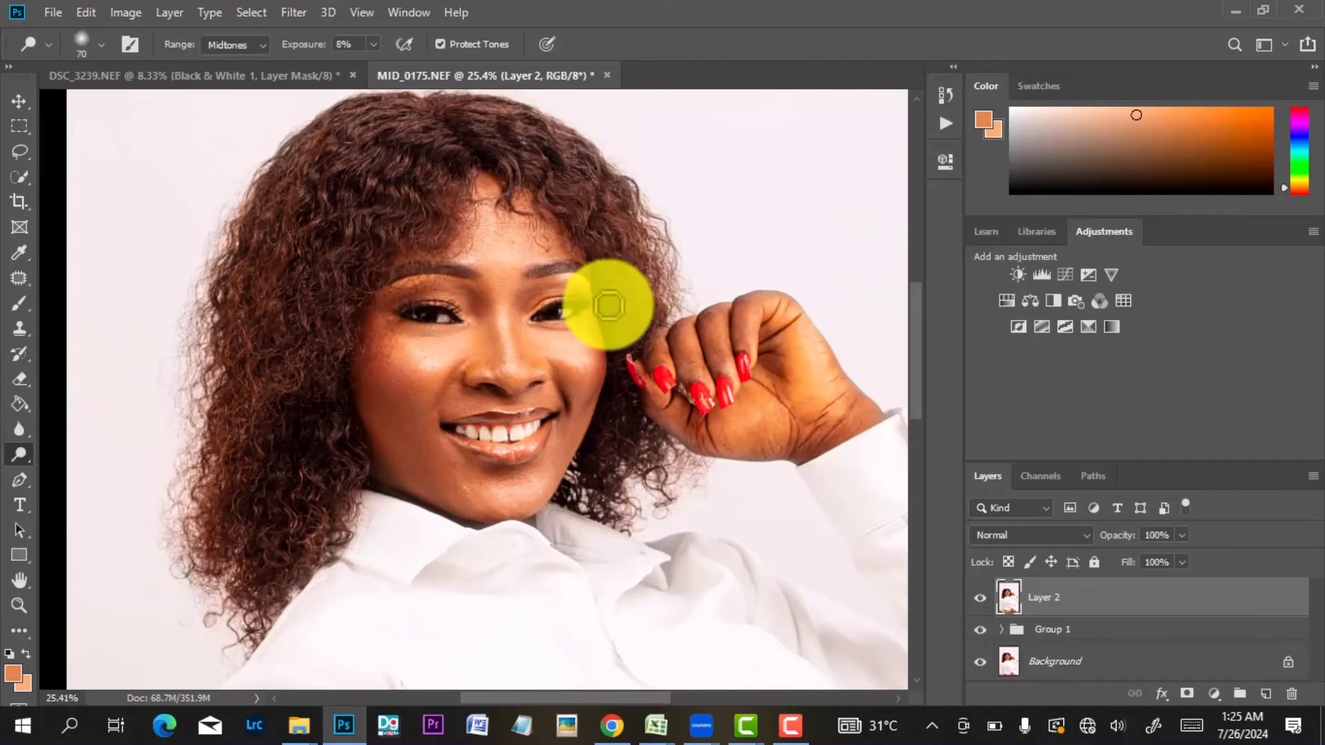
Examine the dodged face in the context of the whole portrait and up close.
scroll(609, 305, down, 3)
key(bracketright)
key(bracketright)
scroll(718, 348, up, 1)
scroll(556, 299, down, 3)
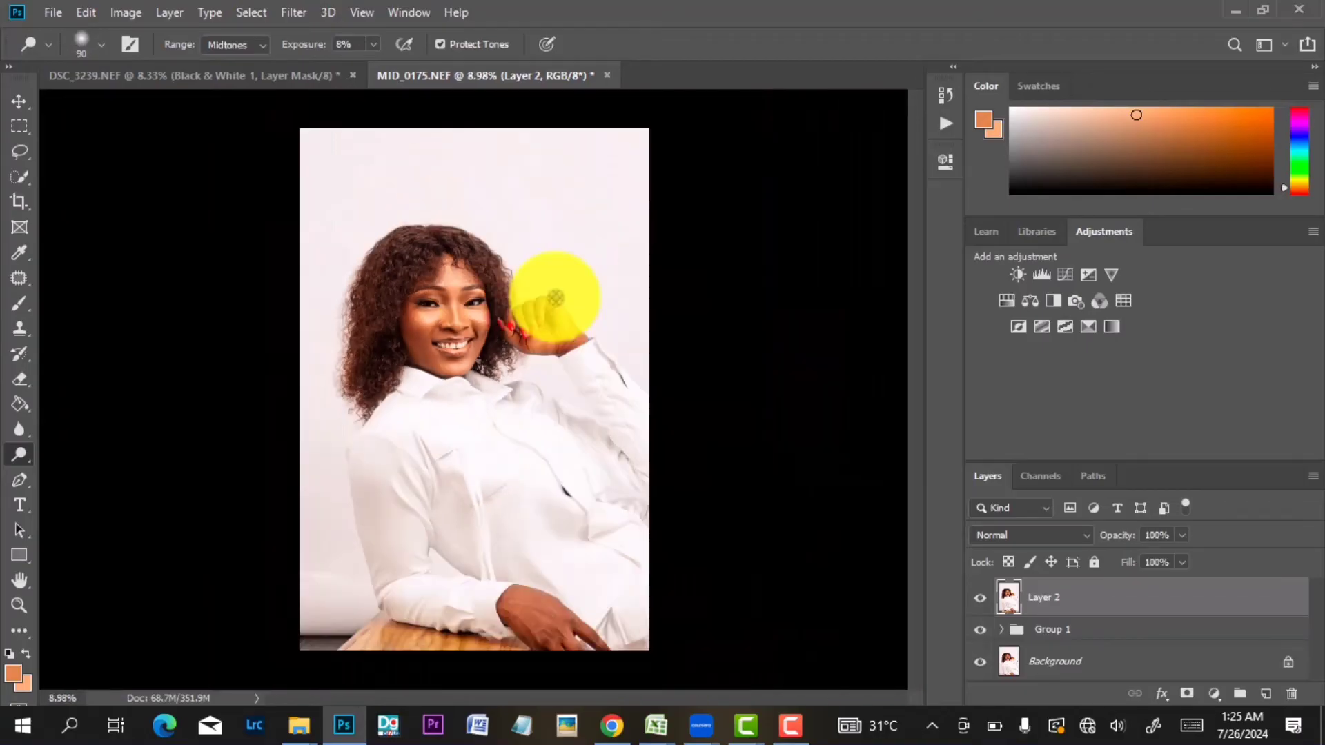
key(bracketright)
scroll(459, 323, up, 3)
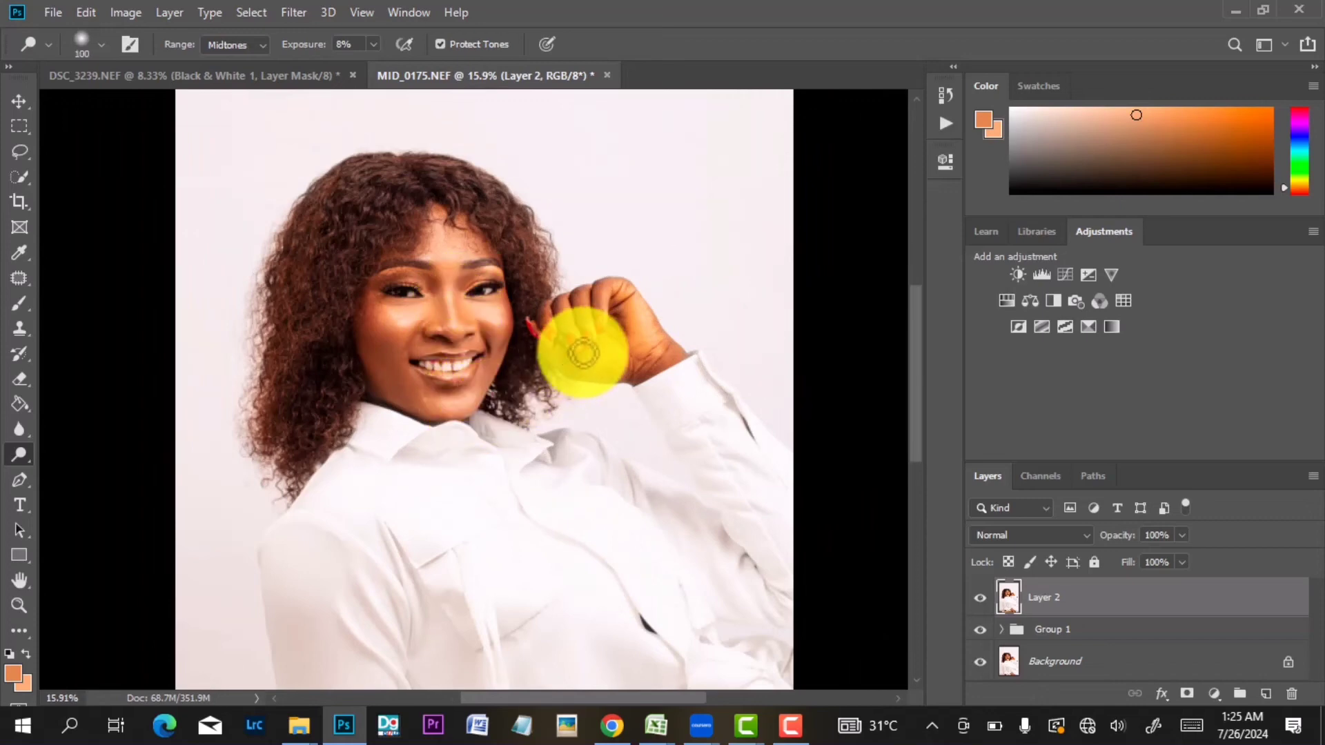
scroll(481, 309, up, 2)
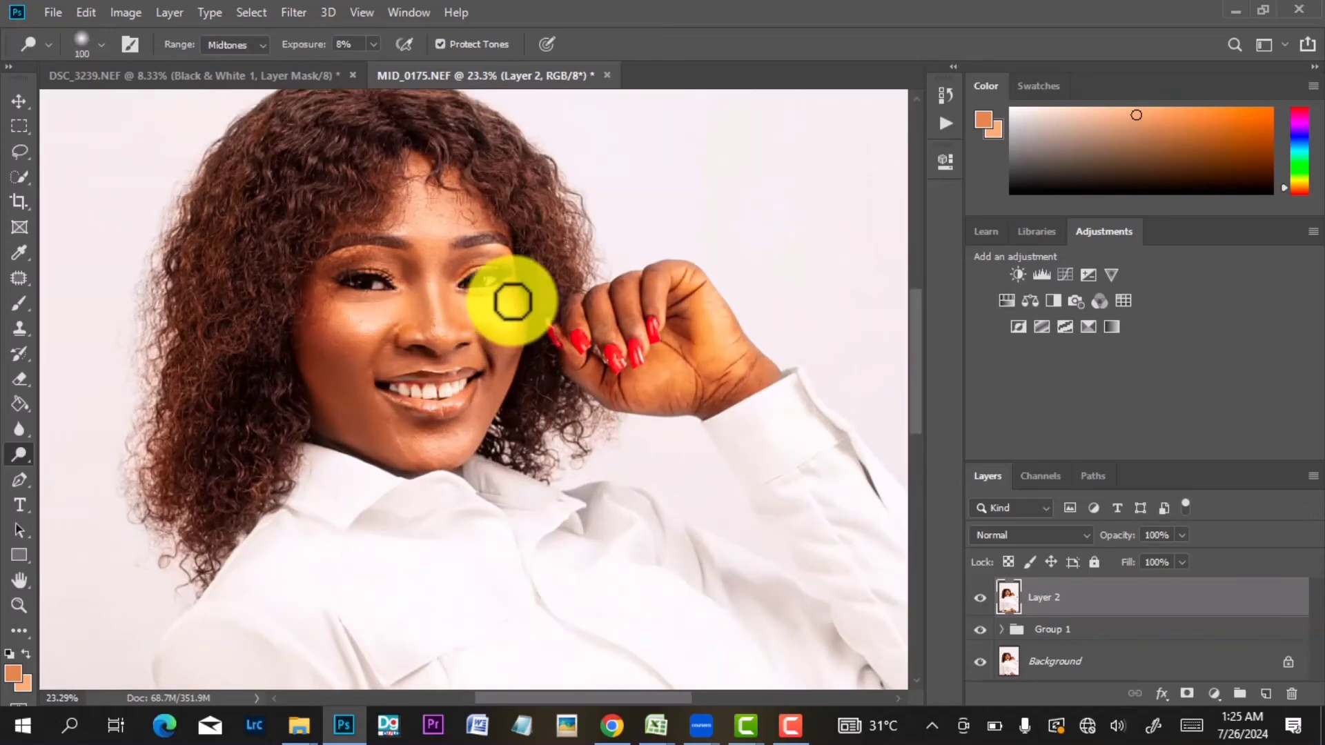
Dodge the cheeks, chin and forehead once more with brush sizes between 100 and 150.
key(bracketright)
key(bracketright)
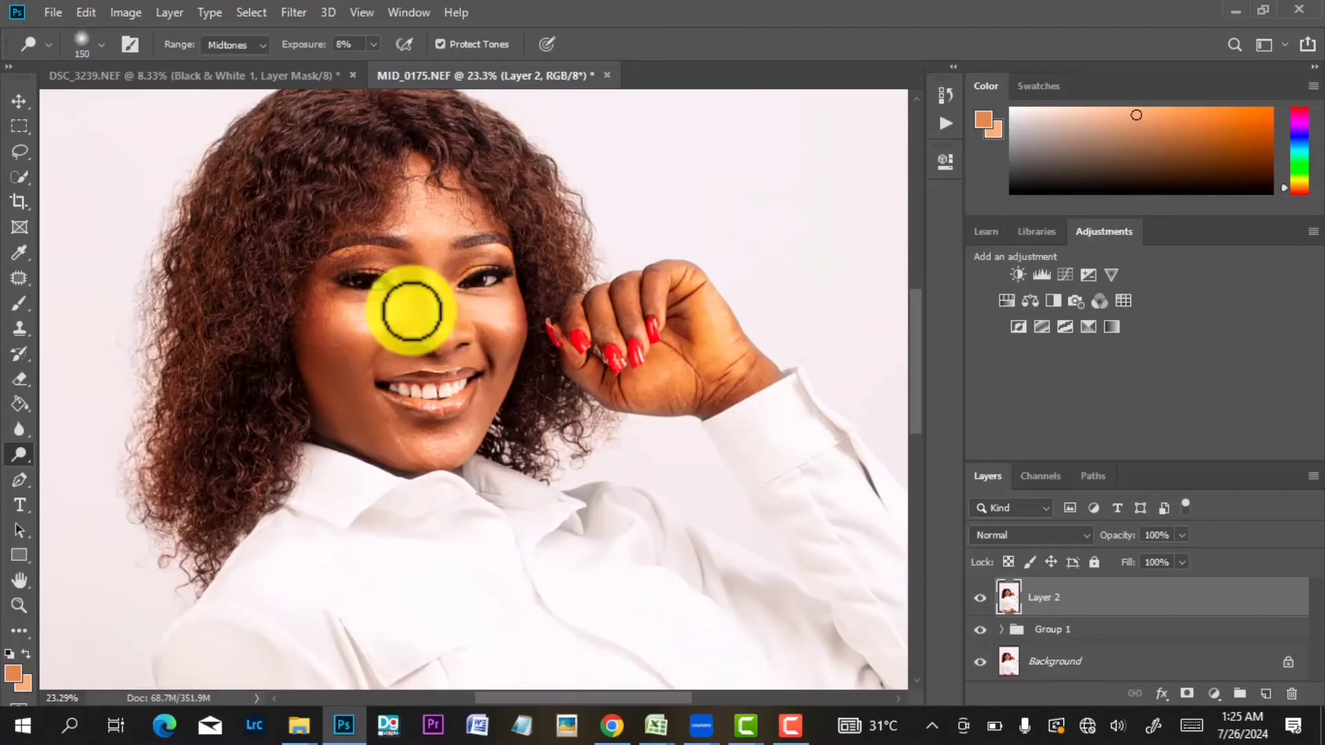
key(bracketleft)
key(bracketleft)
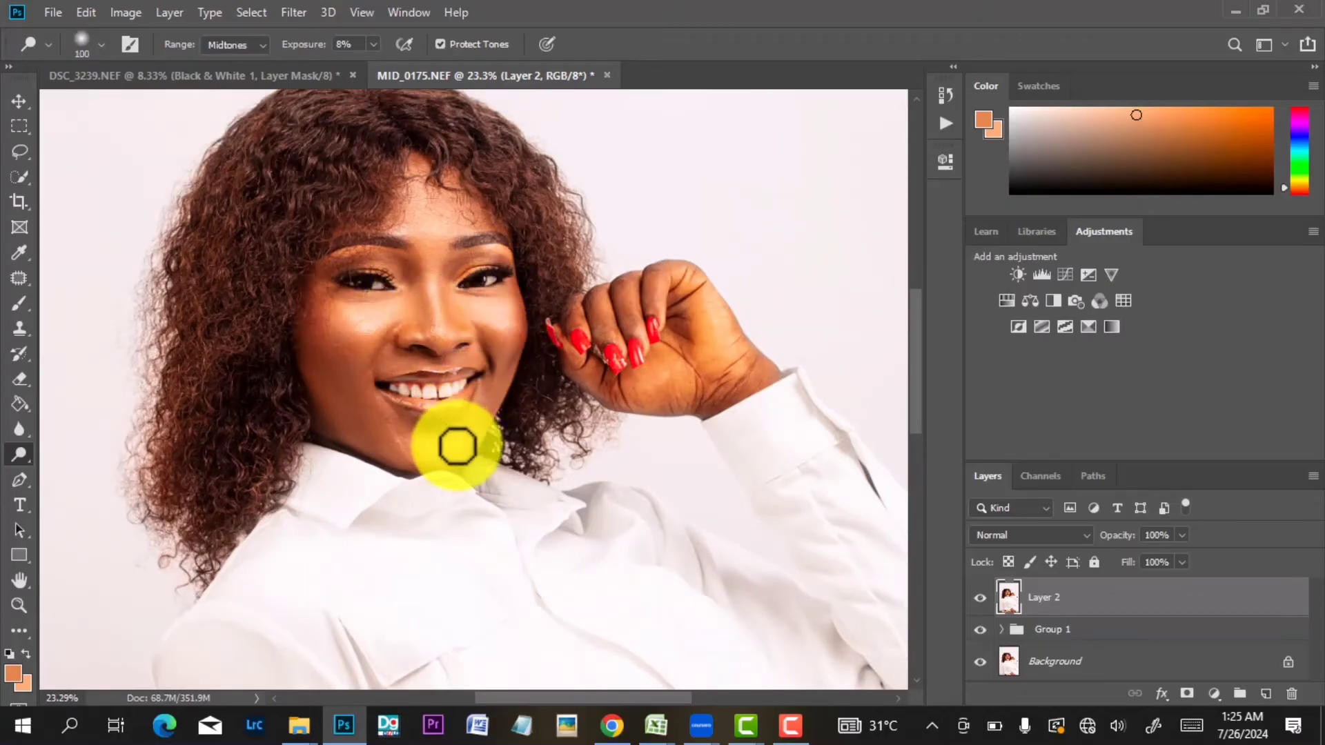
key(bracketright)
key(bracketright)
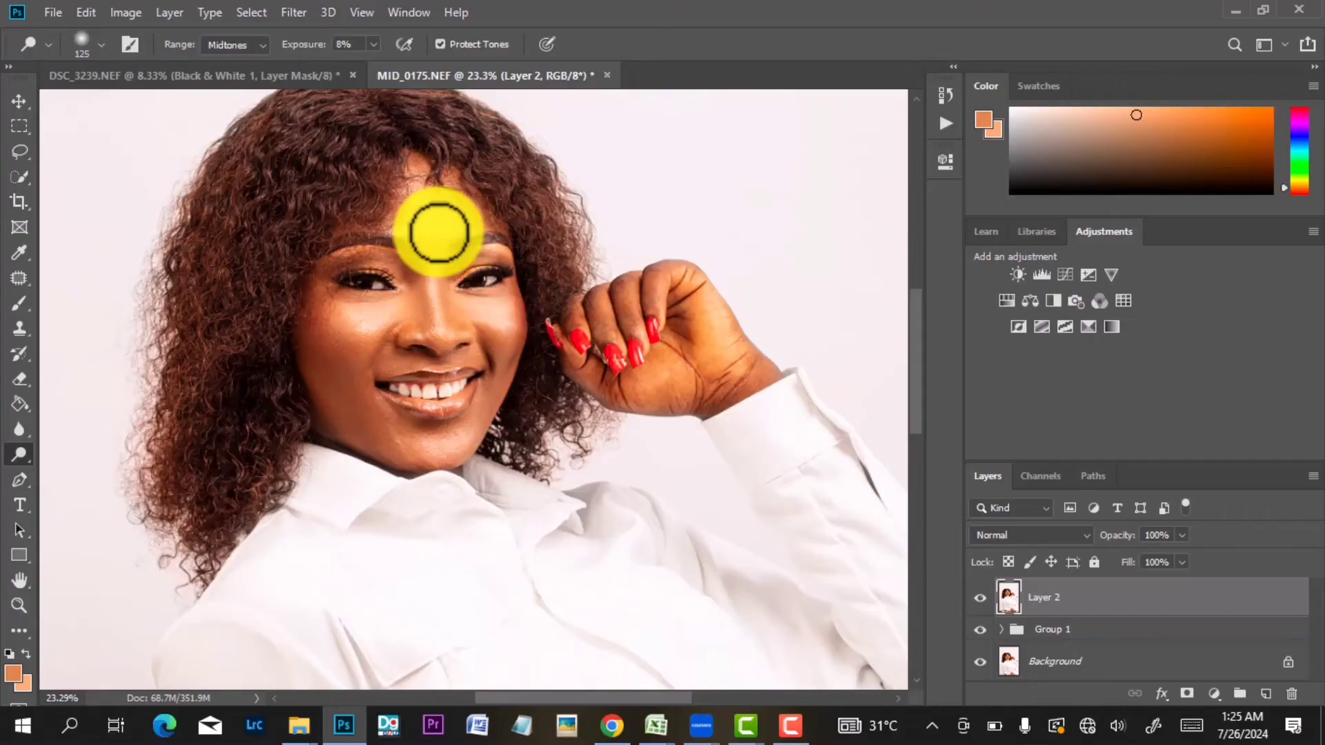
Hide and show Layer 2 to compare the portrait before and after dodging.
key(ctrl+0)
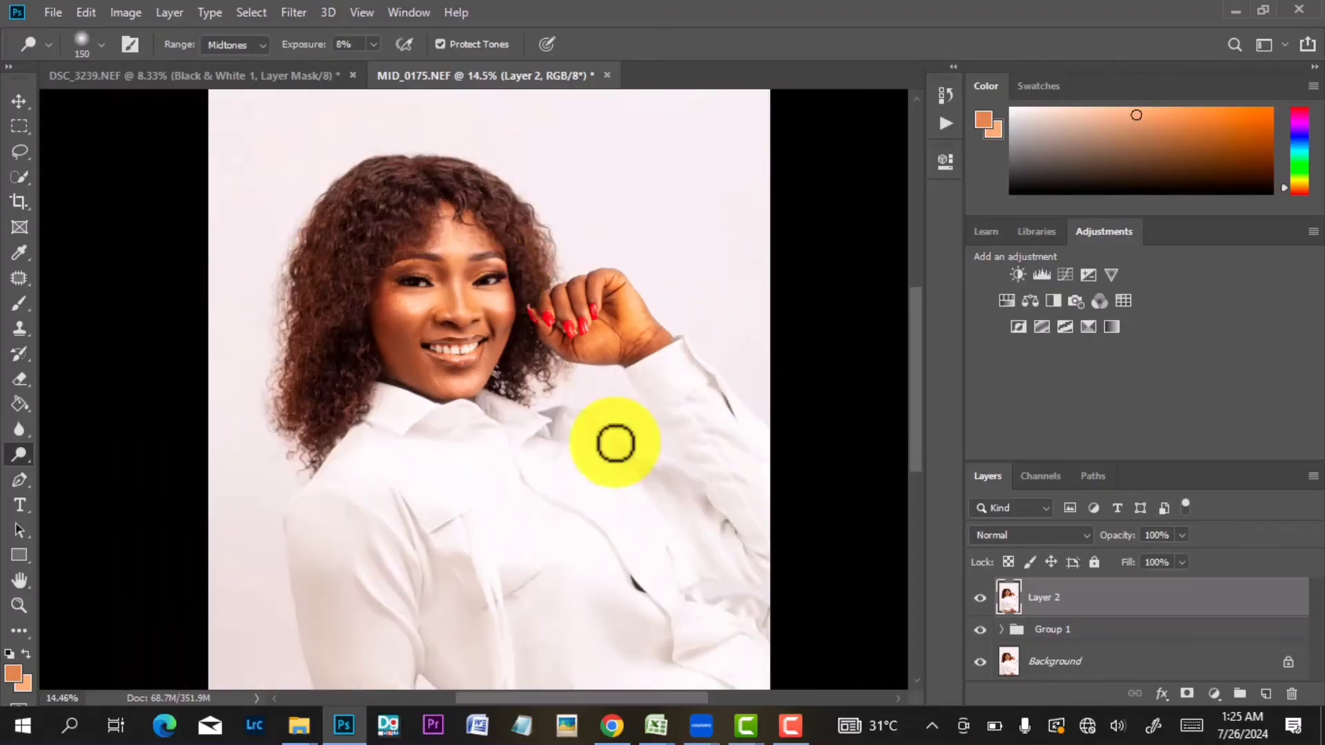
click(980, 598)
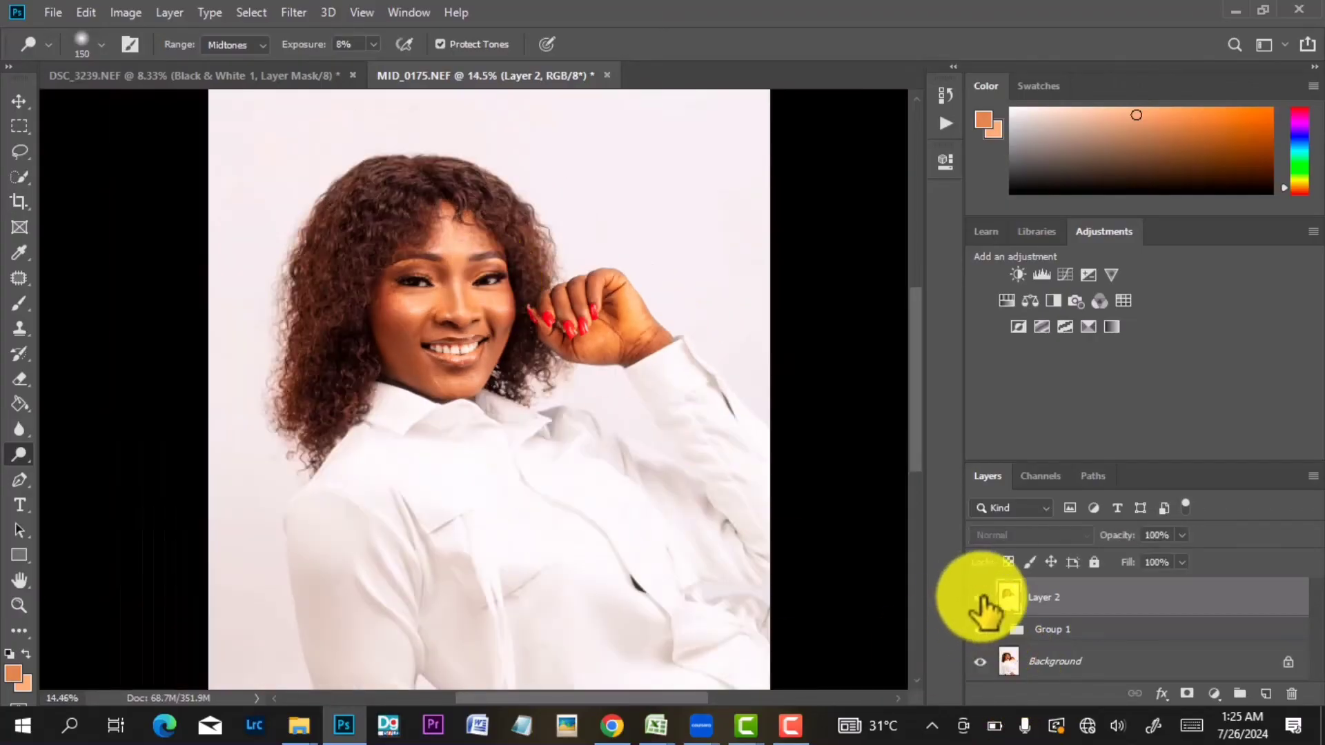
click(980, 598)
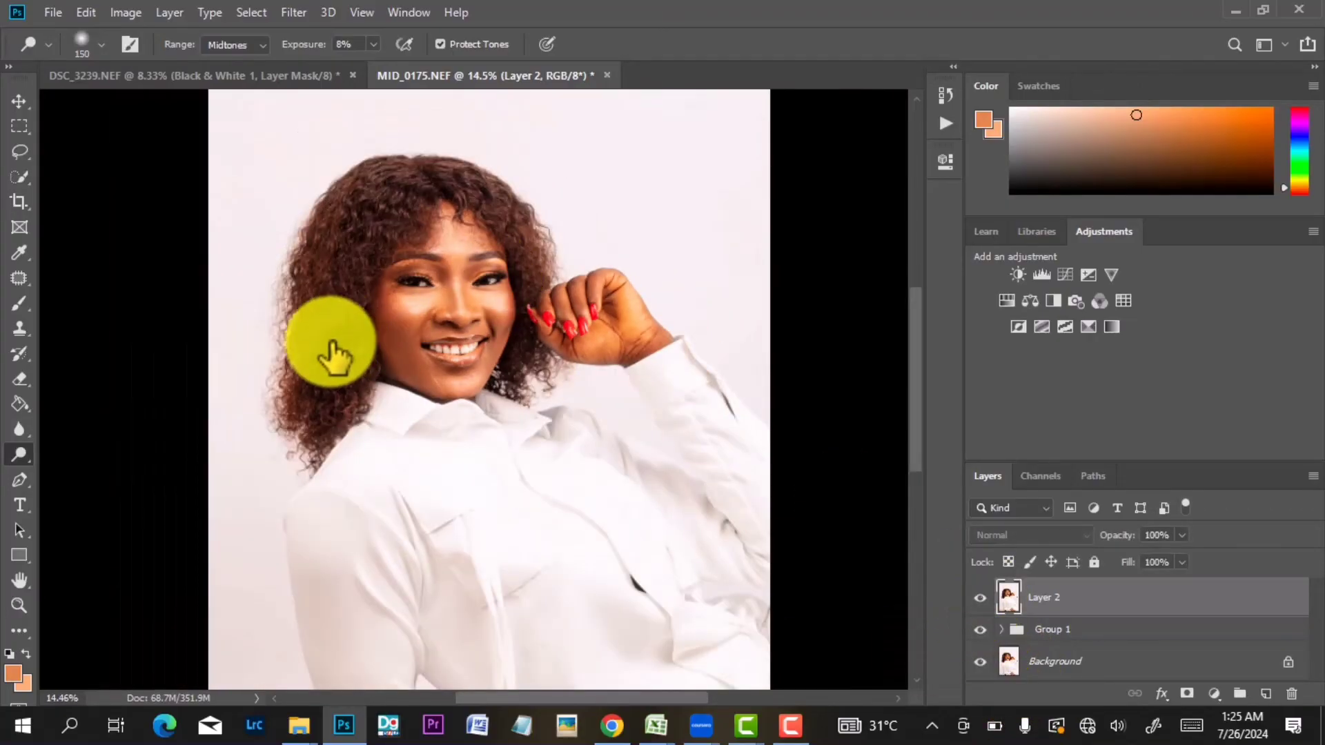
Switch to the Burn tool and enlarge its brush to size 200 for the face.
right_click(23, 454)
click(67, 475)
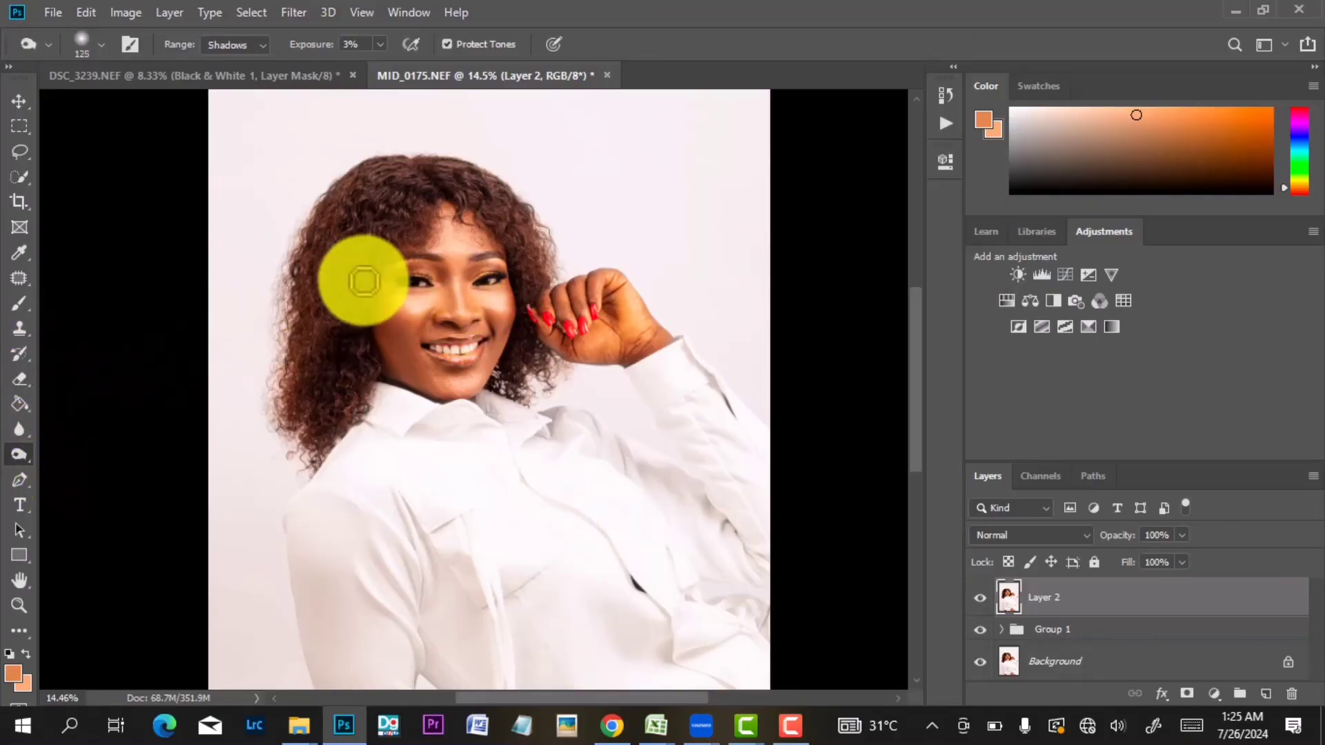
scroll(381, 319, up, 2)
key(bracketright)
key(bracketright)
key(bracketright)
scroll(380, 319, up, 2)
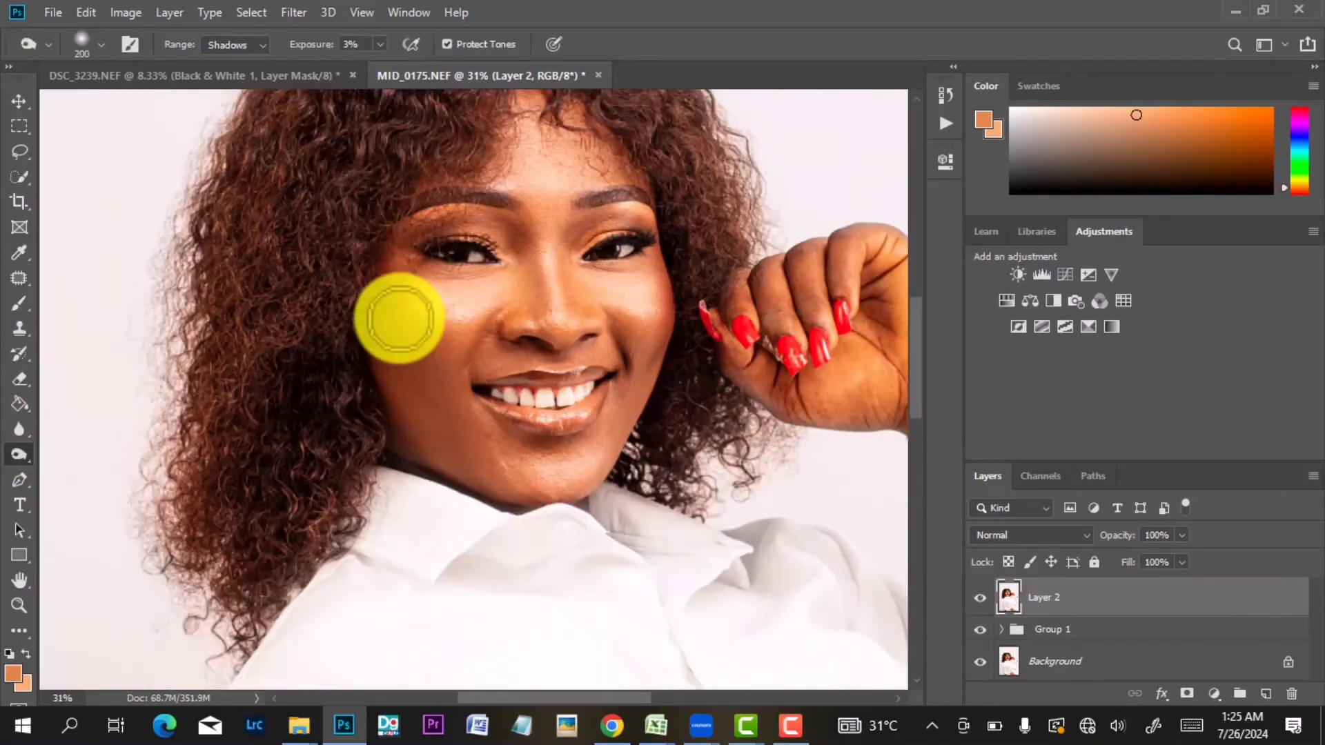
Burn the shadows along the image-left cheek and jaw at 3% exposure with brush sizes 200 to 250.
right_click(405, 323)
click(404, 322)
key(bracketright)
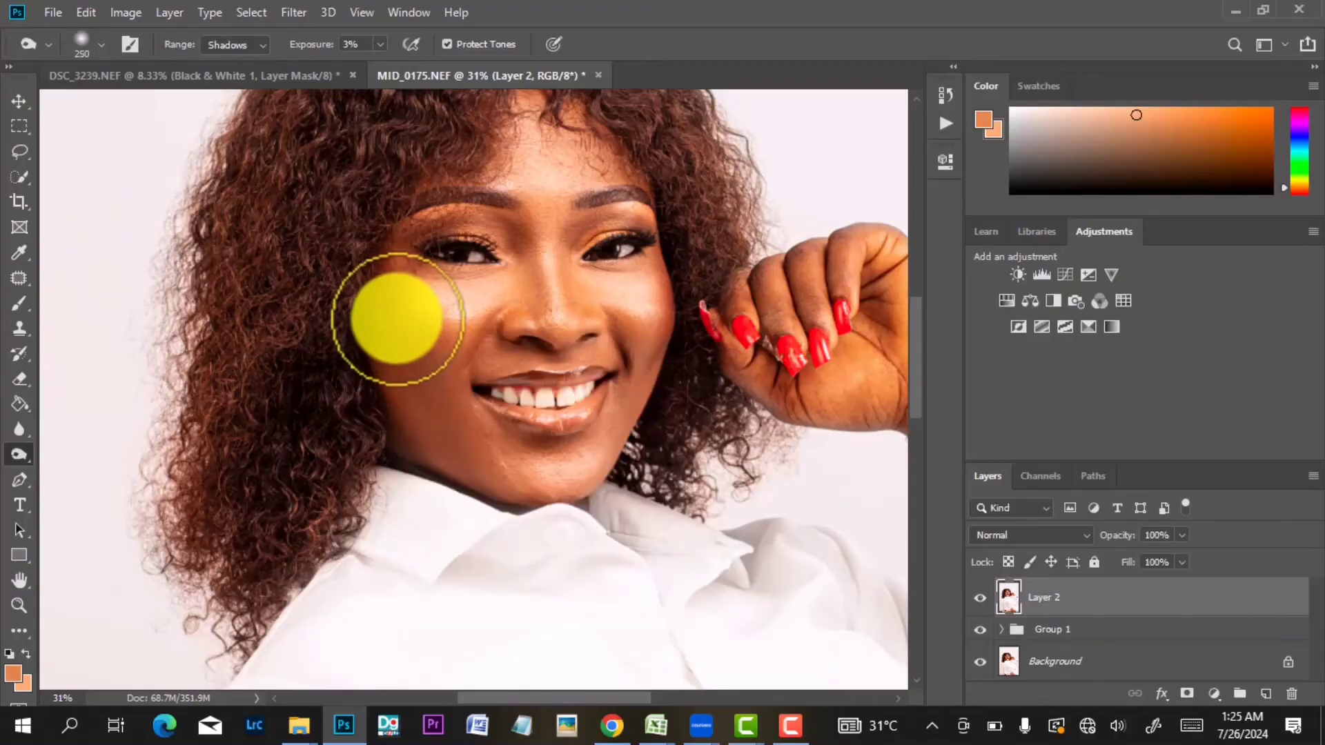
scroll(399, 326, down, 2)
scroll(398, 327, down, 1)
key(bracketright)
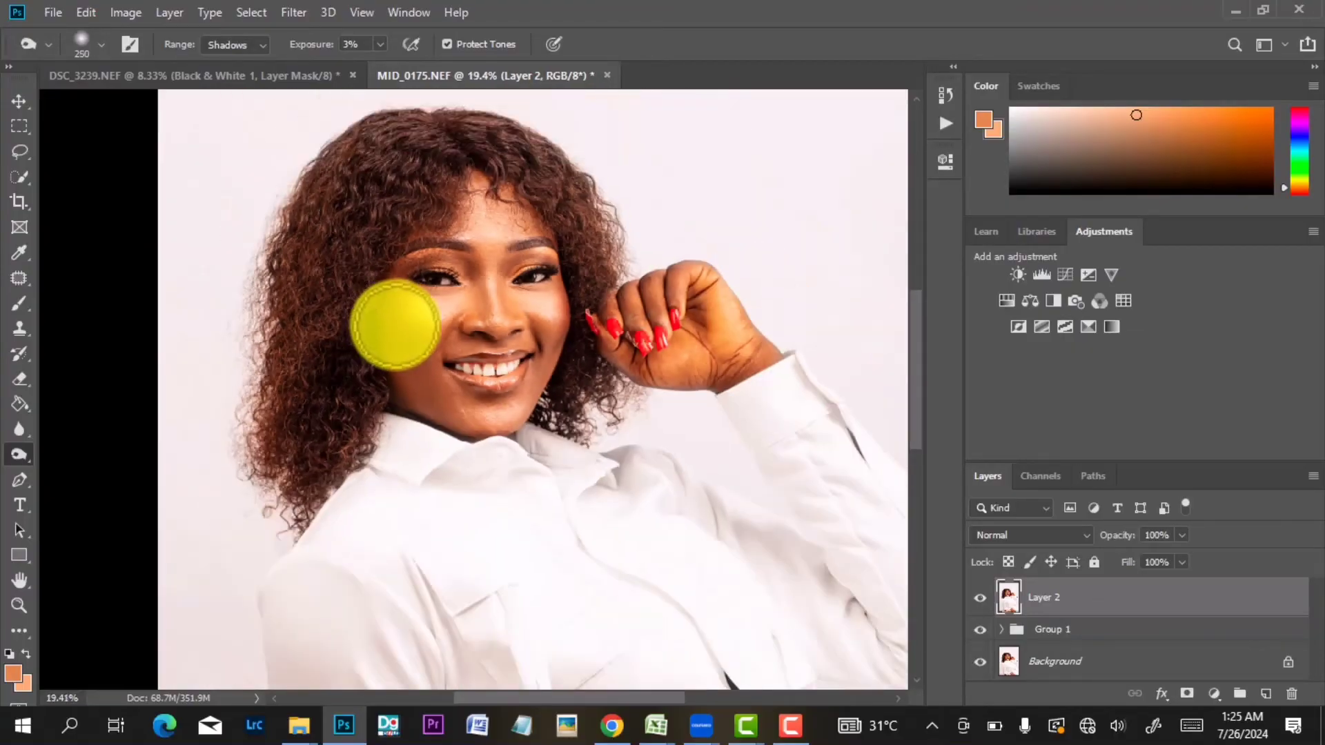
key(bracketleft)
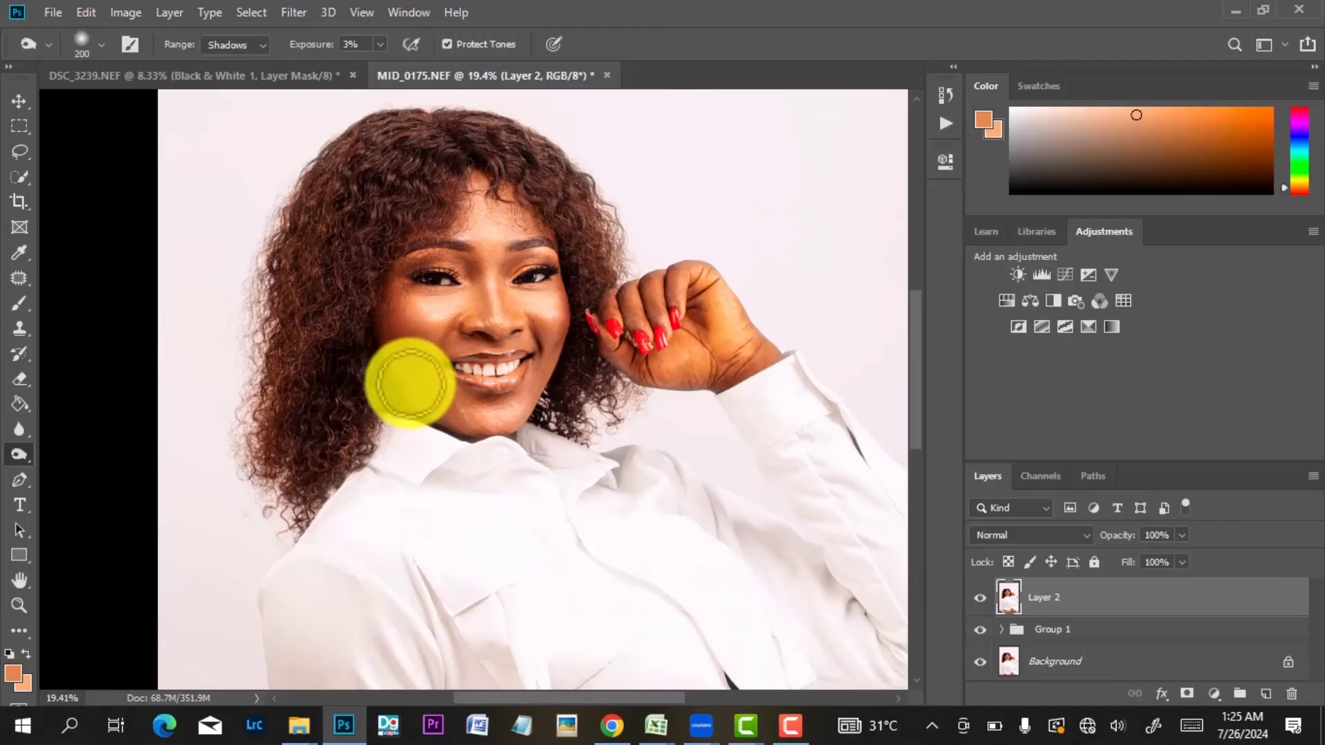
Set the Burn exposure to 8% with the Shadows range and darken the image-left cheek and jaw at brush size 175.
click(351, 44)
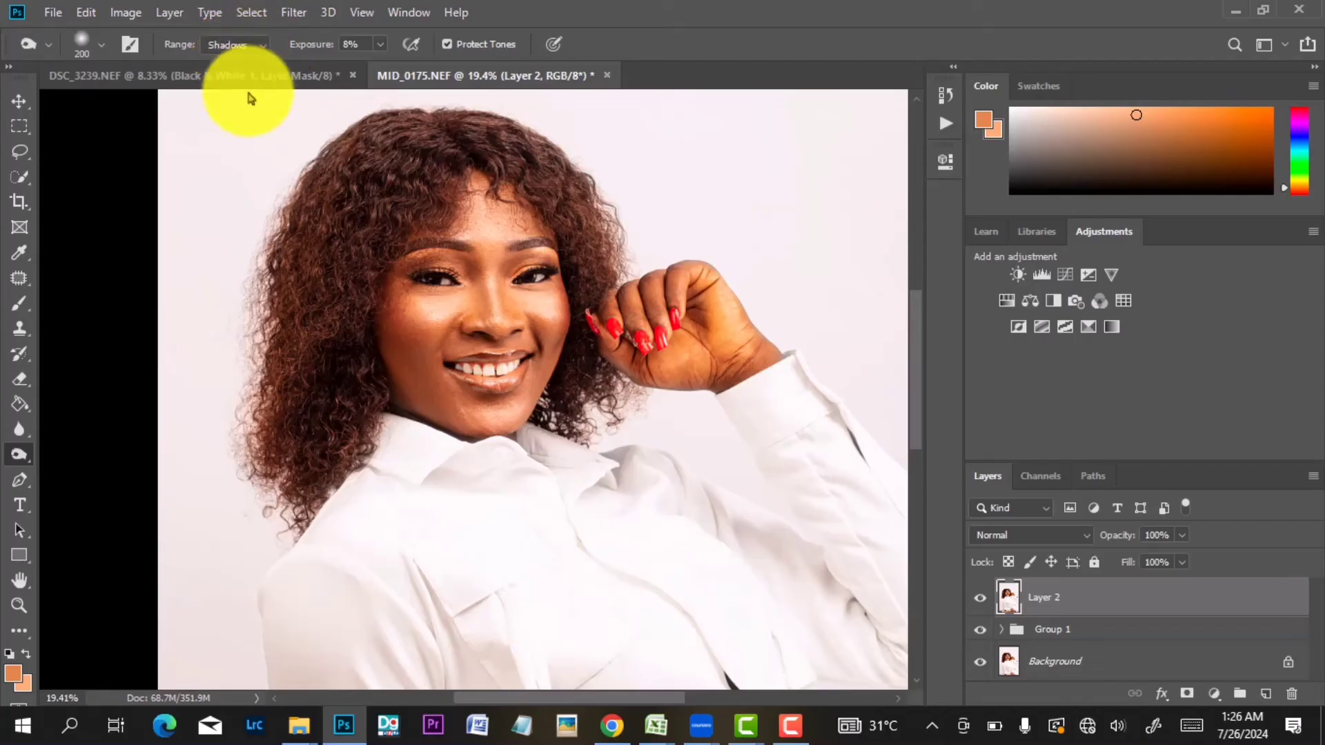
click(259, 45)
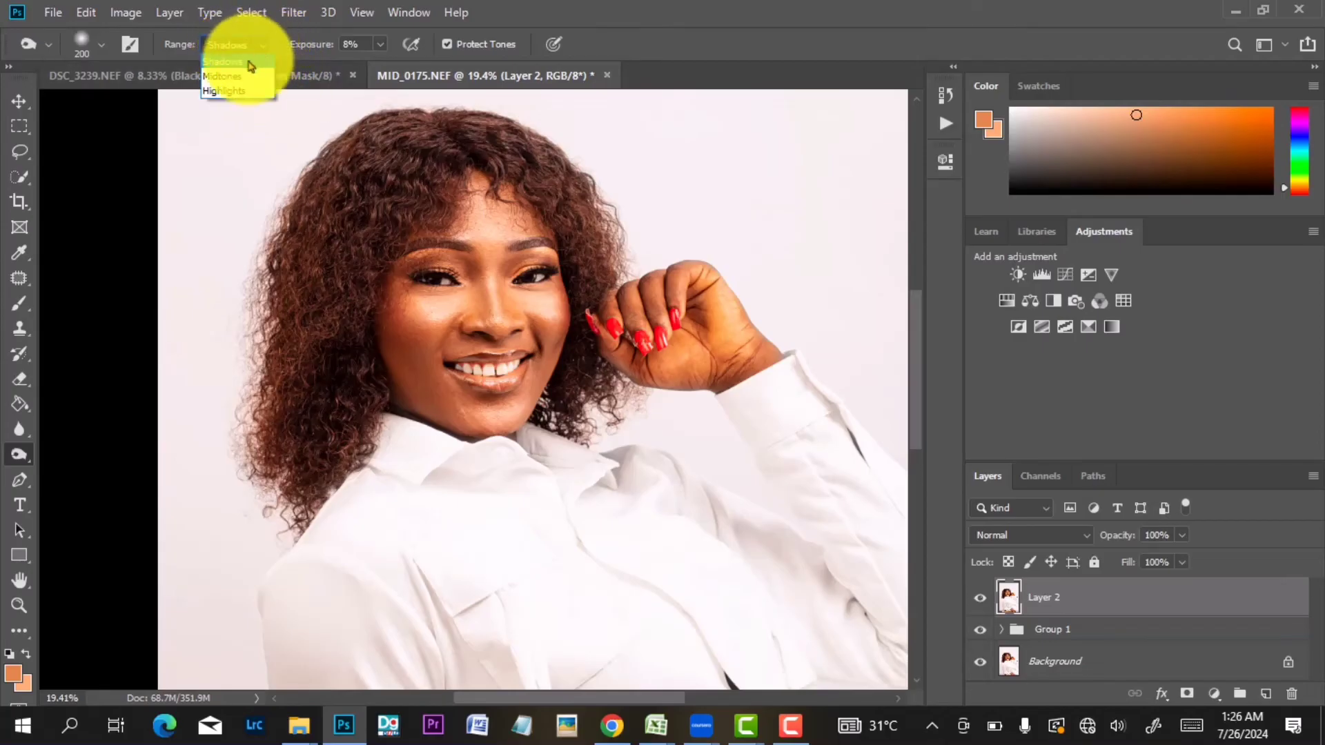
click(224, 62)
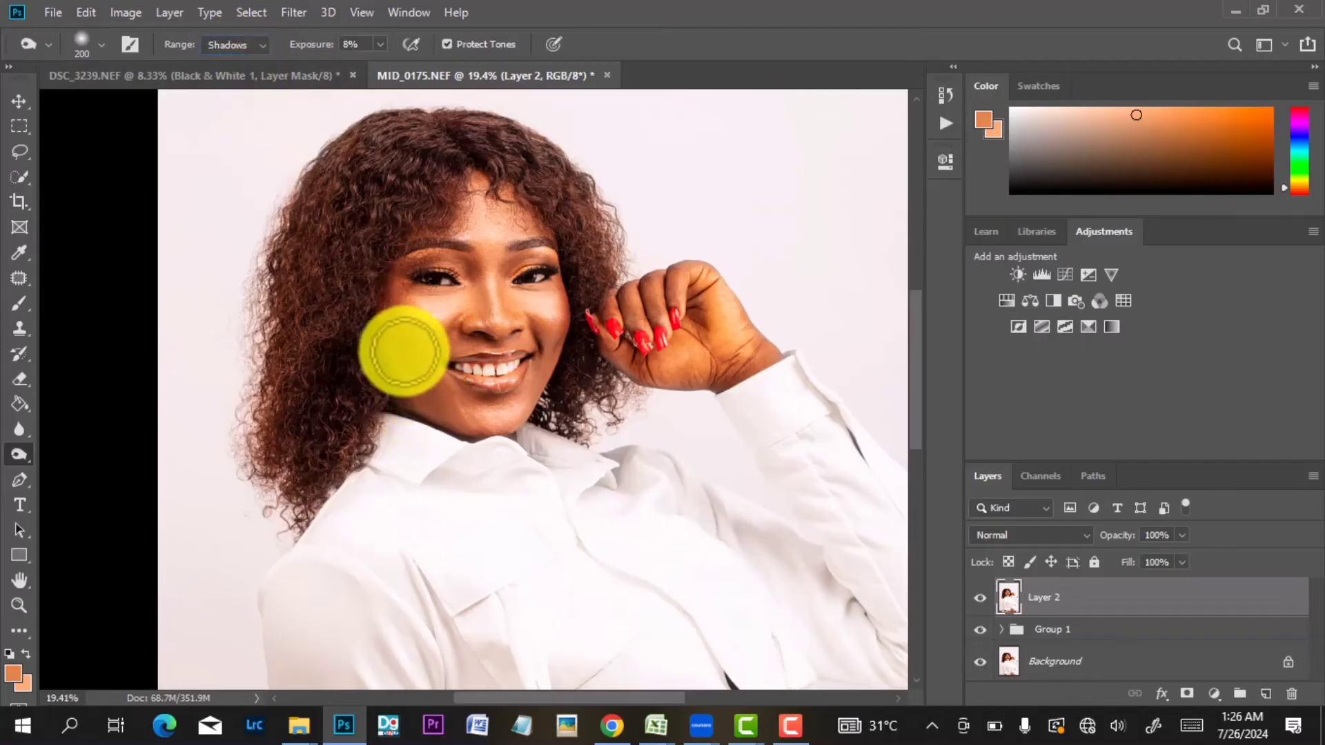
key(])
key(bracketleft)
key(bracketleft)
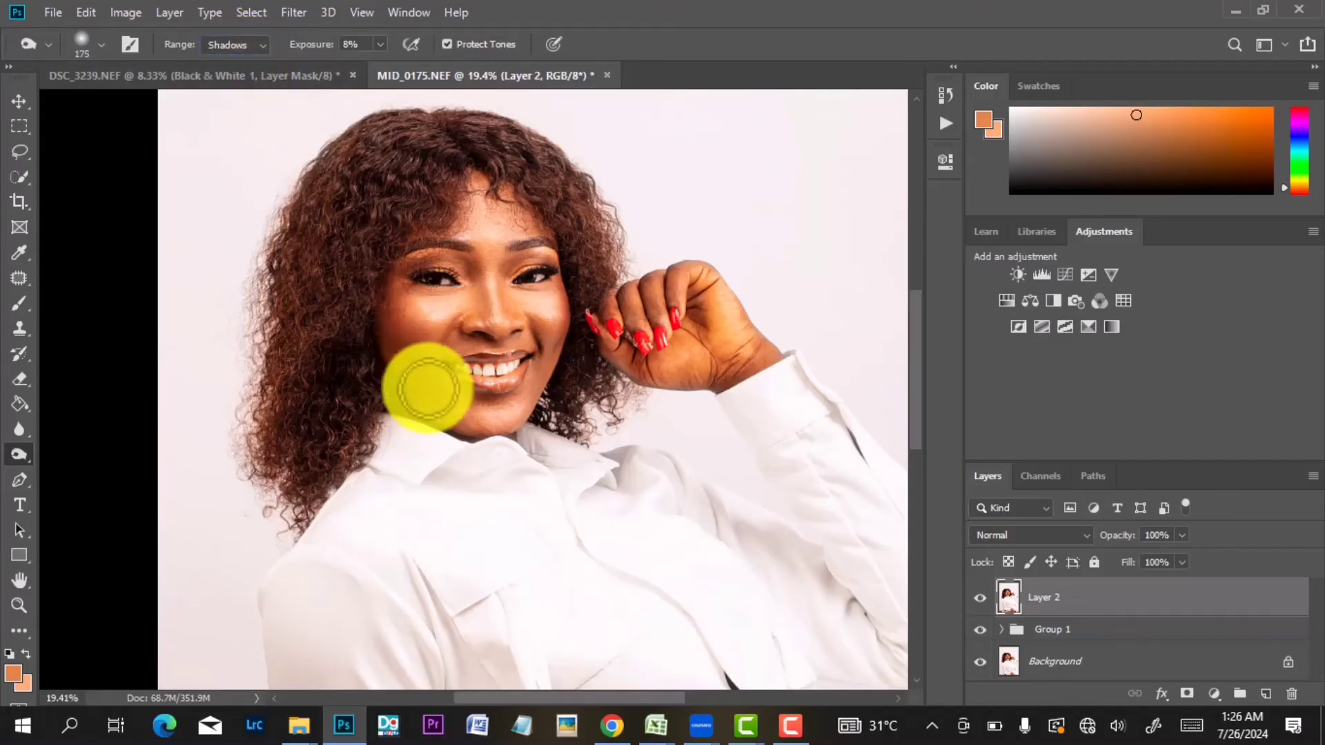
Burn the forehead shadows along the hairline with brush size 175, and reduce the brush size for the narrower areas of the face.
scroll(459, 184, up, 1)
mouse_move(461, 184)
mouse_down()
mouse_move(447, 242)
mouse_move(503, 200)
mouse_move(538, 207)
mouse_move(521, 201)
mouse_up()
key(bracketleft)
key(bracketleft)
key(bracketleft)
key(bracketleft)
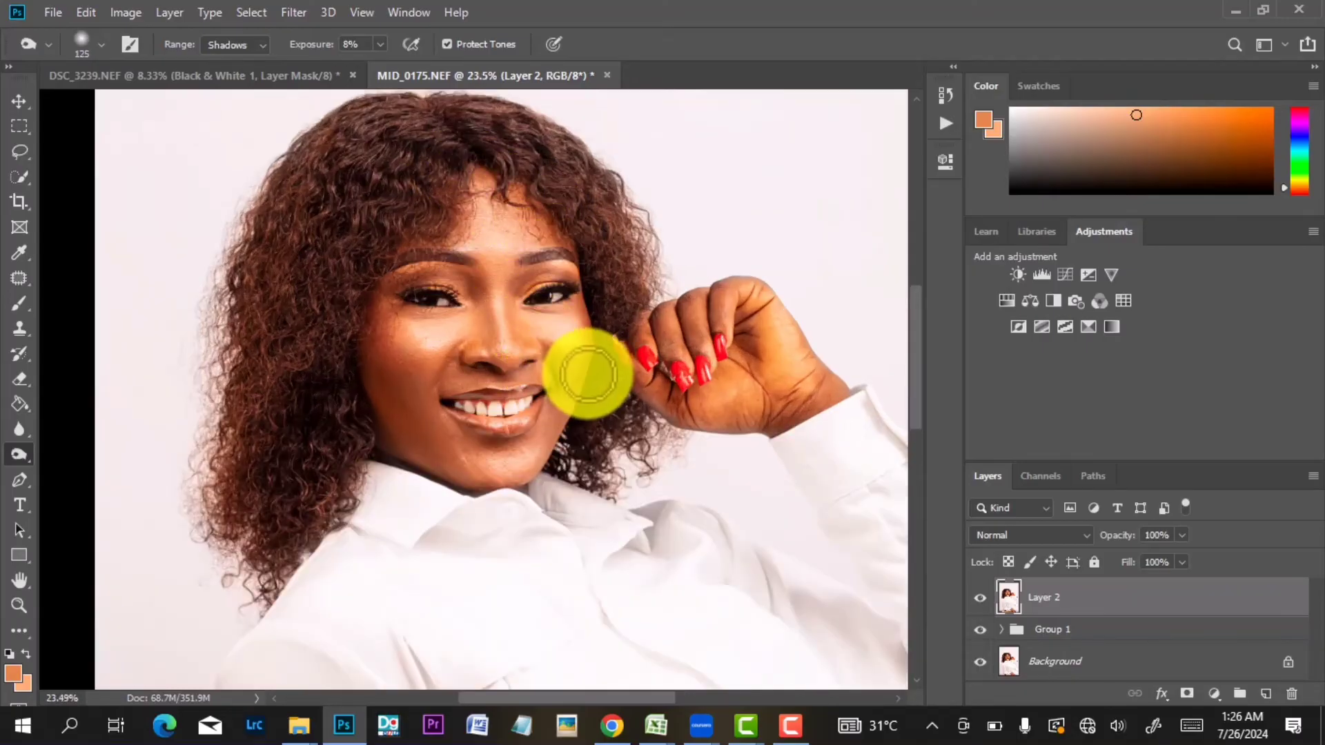
Burn the shadows along the image-right cheek and temple at brush size 100, and reduce the brush to size 80.
scroll(586, 366, up, 2)
key(bracketright)
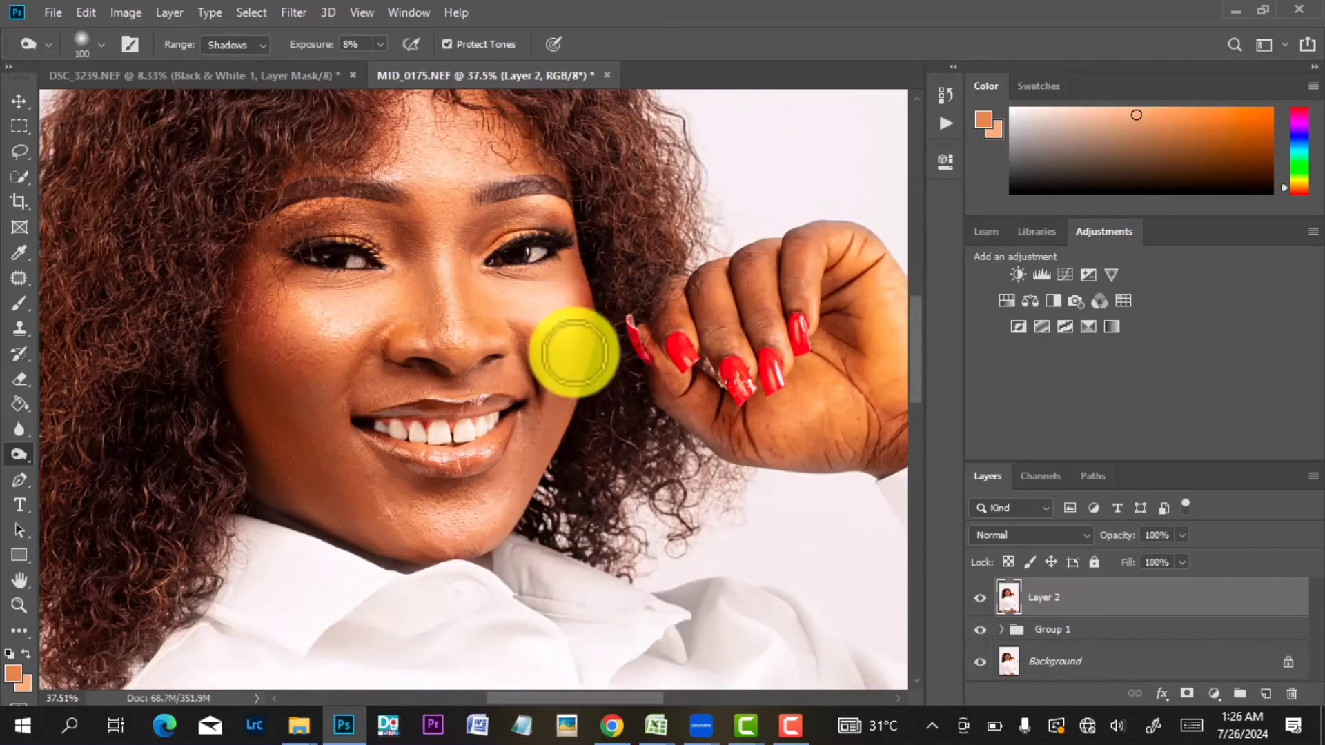
mouse_move(567, 387)
mouse_down()
mouse_move(528, 467)
mouse_move(536, 417)
mouse_move(533, 462)
mouse_move(589, 335)
mouse_move(582, 373)
mouse_move(564, 410)
mouse_move(589, 311)
mouse_move(580, 250)
mouse_up()
key(bracketleft)
key(bracketleft)
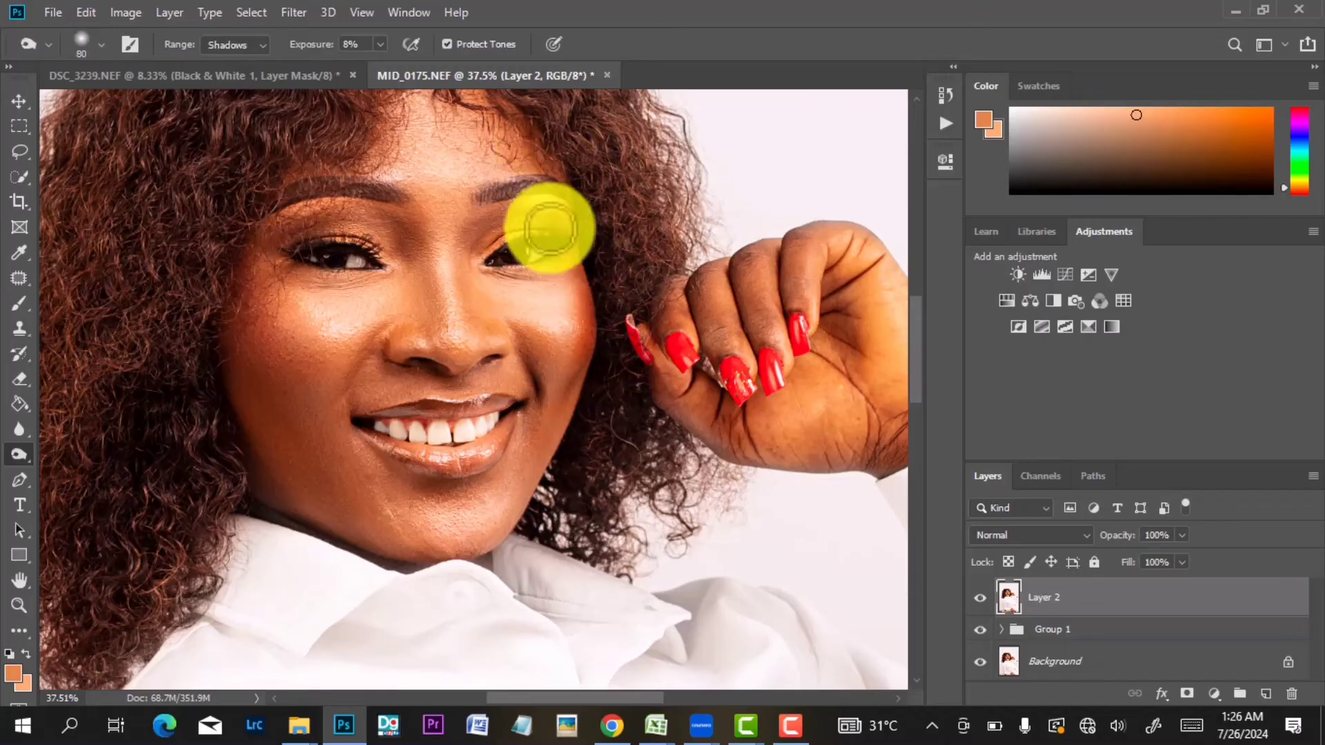
Burn the shadows around the nose bridge and beside the nose with a small brush at 8% exposure.
scroll(552, 247, down, 4)
scroll(452, 263, up, 3)
mouse_move(446, 265)
mouse_down()
mouse_move(459, 281)
mouse_move(449, 251)
mouse_move(497, 272)
mouse_move(497, 256)
mouse_move(515, 308)
mouse_up()
key(bracketleft)
key(bracketleft)
scroll(506, 296, down, 3)
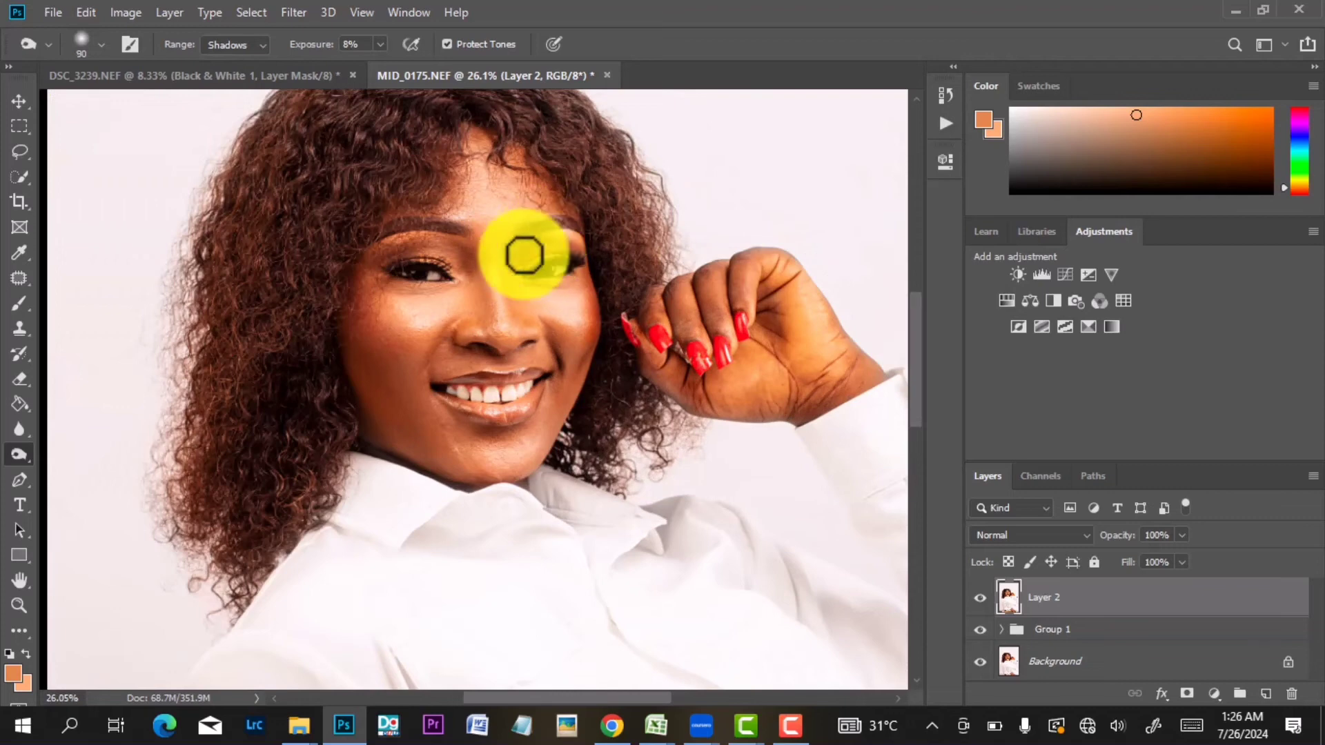
Burn the lower cheeks and jawline on both sides of the face at brush size 125, and reduce the brush to size 80.
scroll(445, 250, down, 3)
key(bracketright)
key(bracketright)
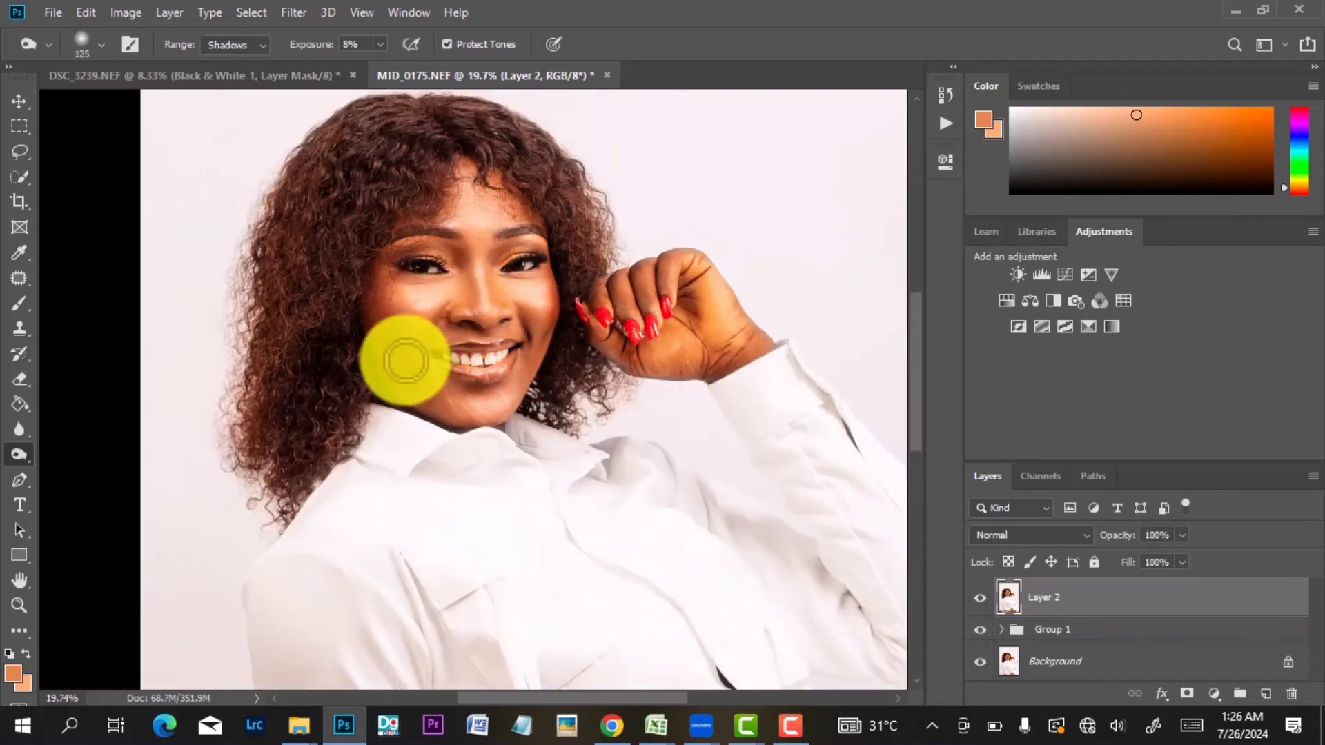
mouse_move(405, 359)
mouse_down()
mouse_move(401, 326)
mouse_move(435, 379)
mouse_move(416, 375)
mouse_move(430, 394)
mouse_move(419, 385)
mouse_move(544, 378)
mouse_up()
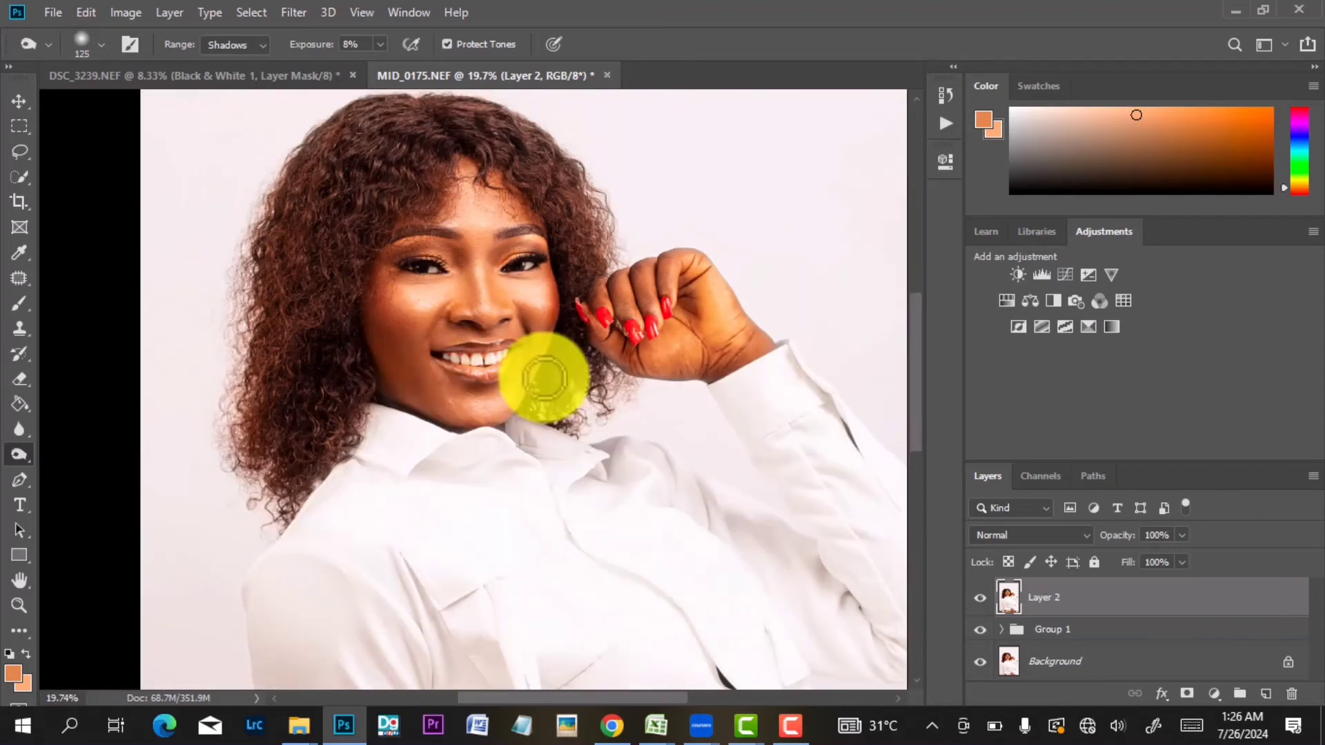
key(bracketleft)
key(bracketleft)
key(bracketleft)
scroll(565, 296, up, 4)
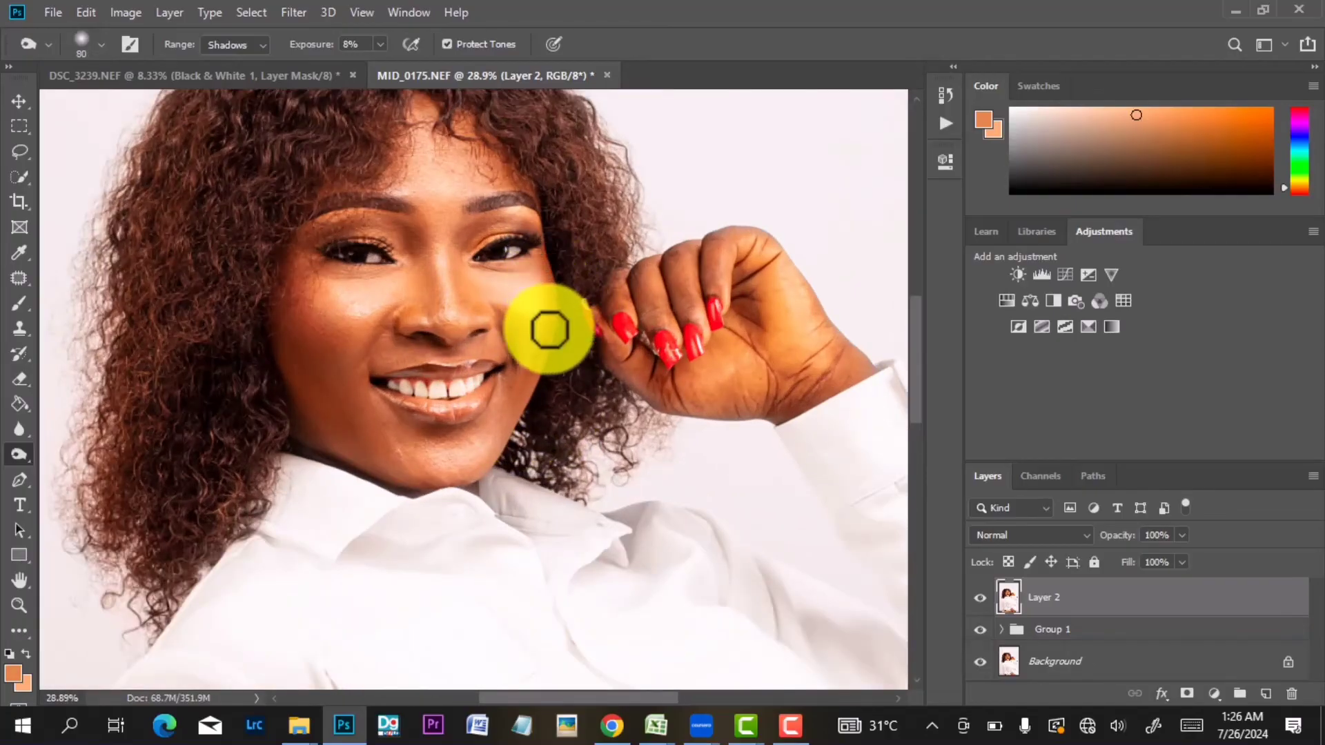
Hide and show Layer 2 to compare the full portrait before and after dodging and burning.
scroll(545, 325, down, 10)
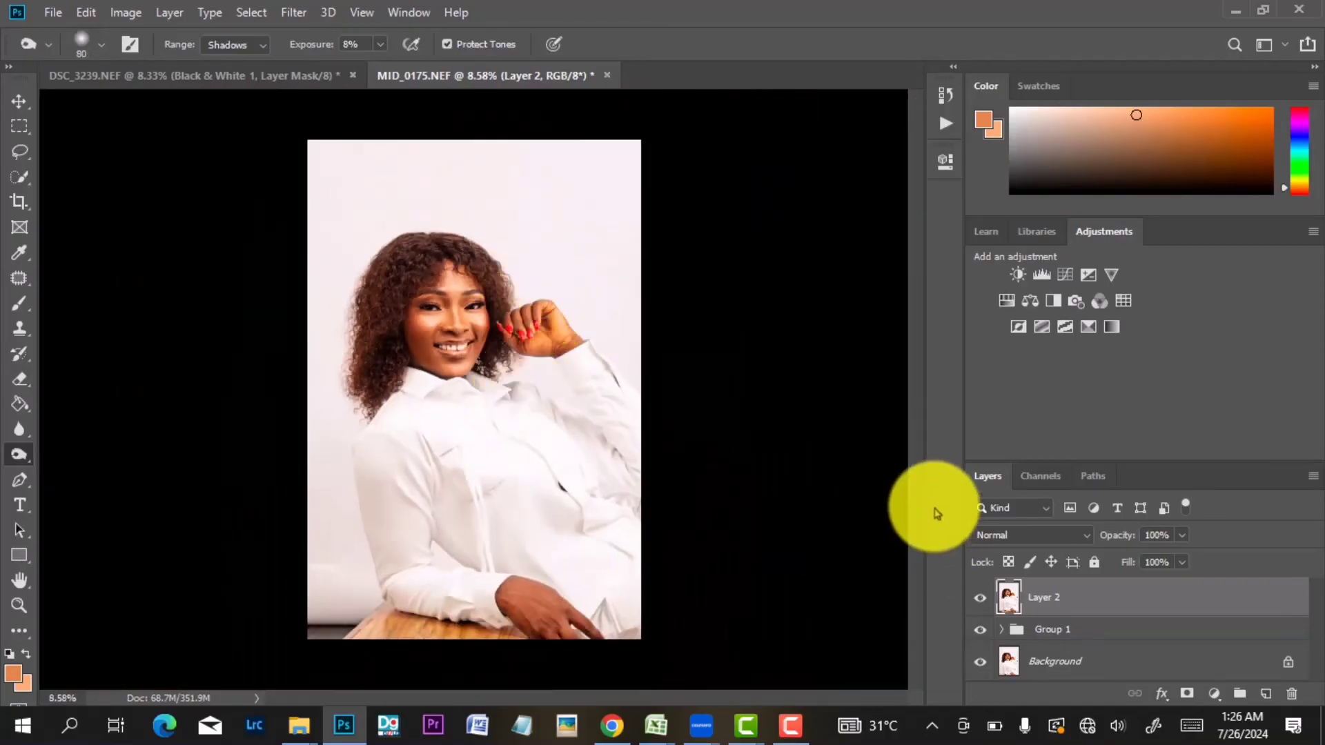
click(983, 599)
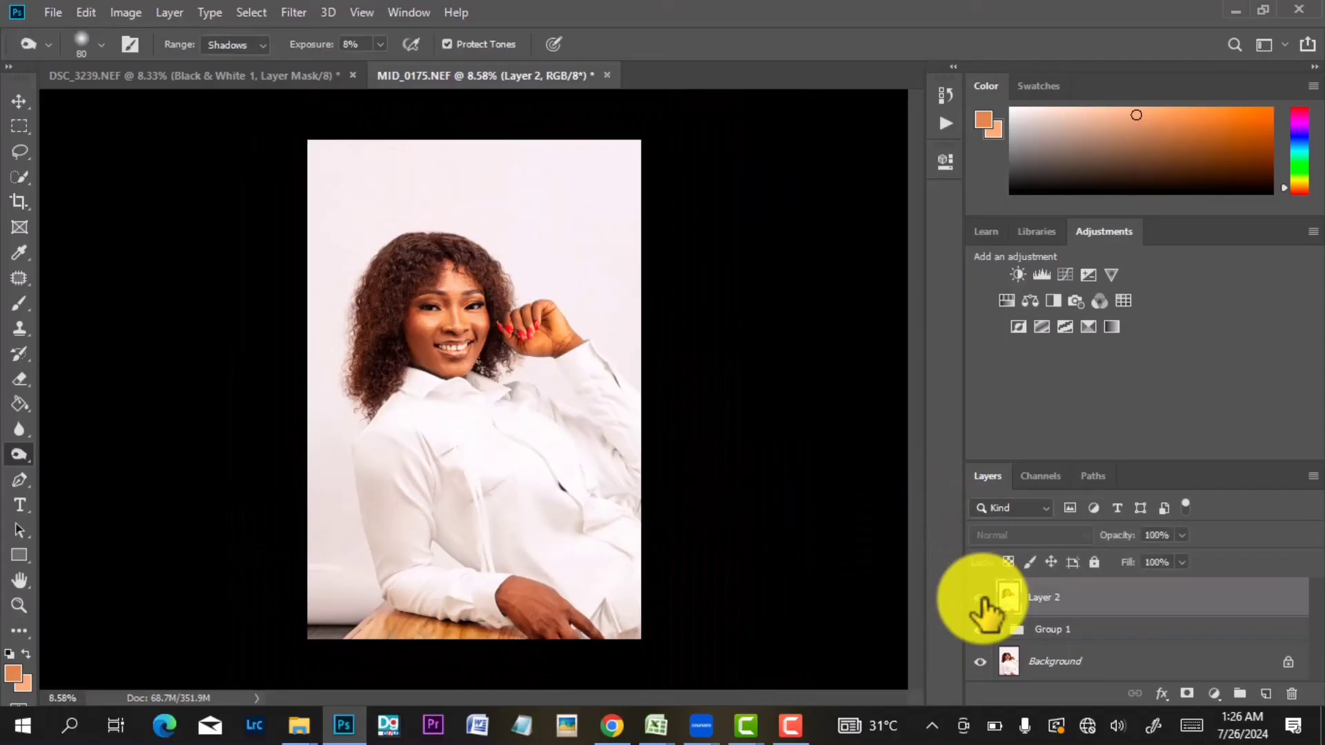
click(982, 599)
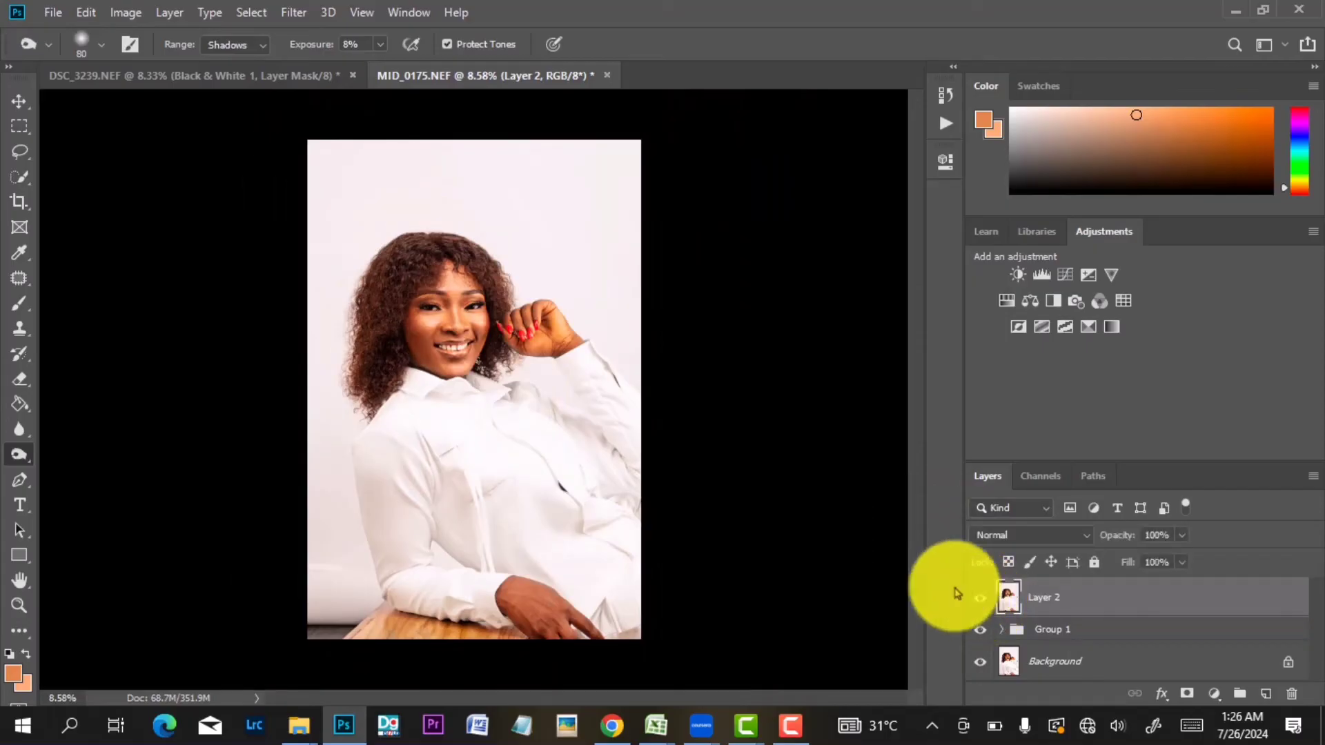
Lower Layer 2's opacity to 55% and toggle its visibility to check the softened contouring.
scroll(432, 340, up, 2)
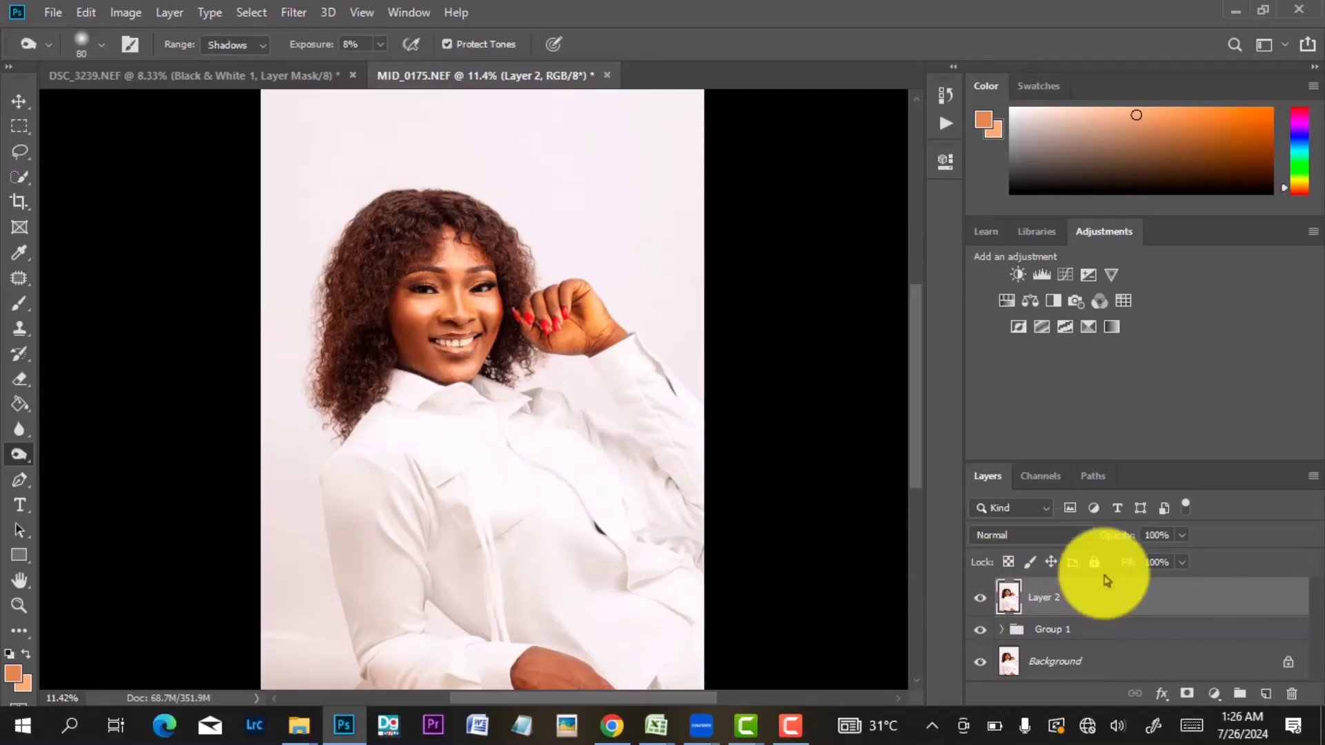
click(1184, 535)
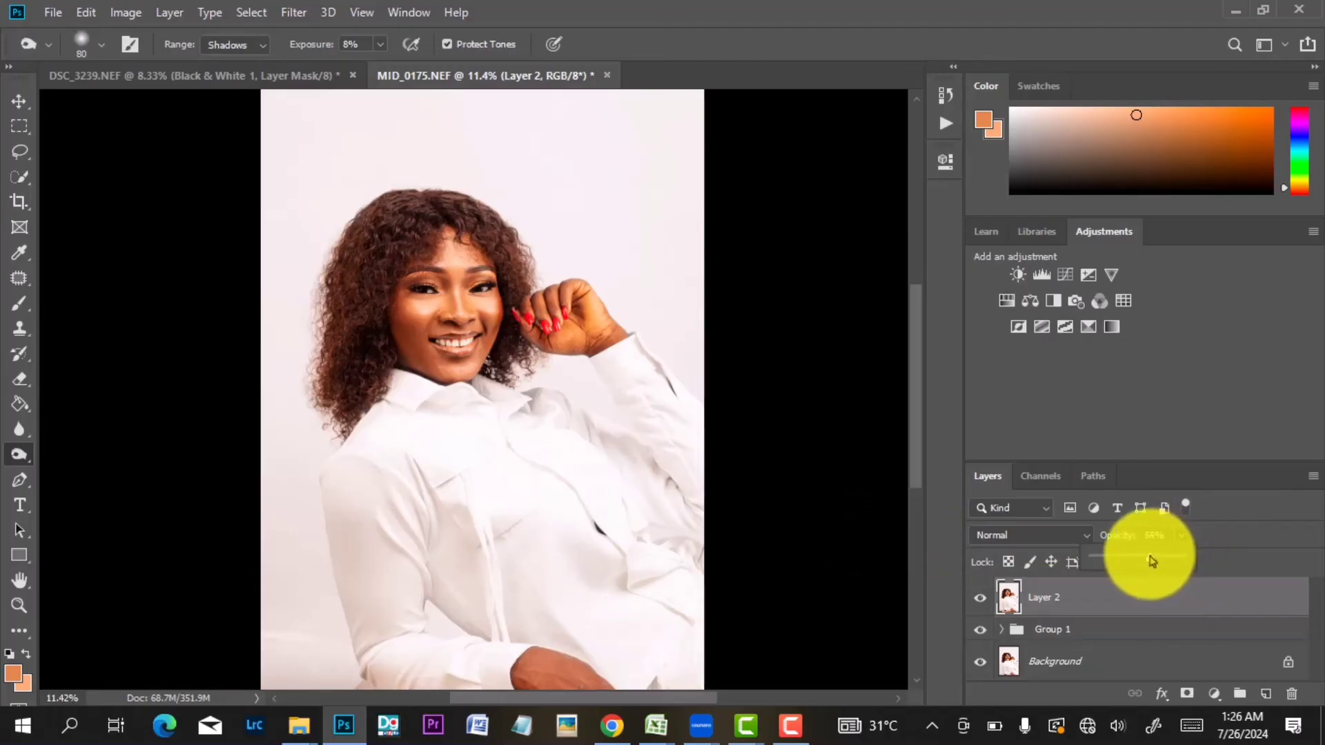
drag(1144, 556, 1142, 557)
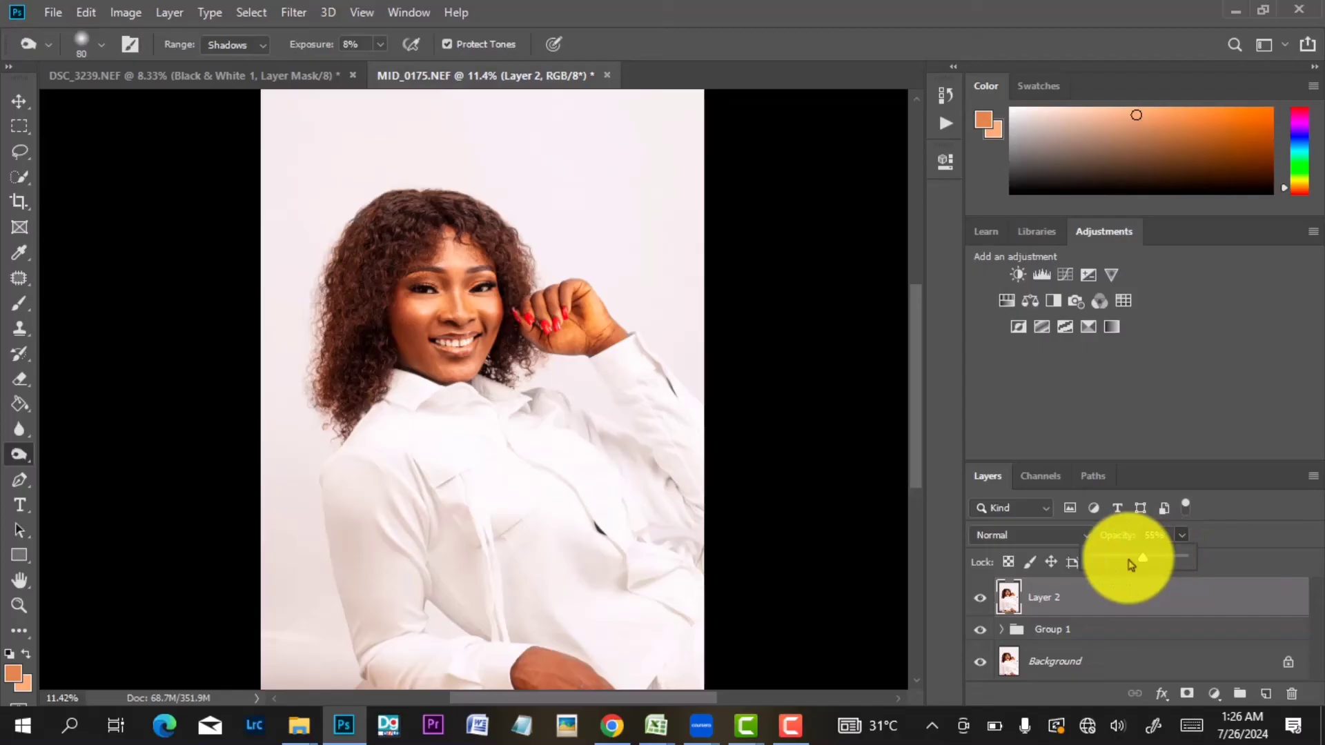
click(980, 601)
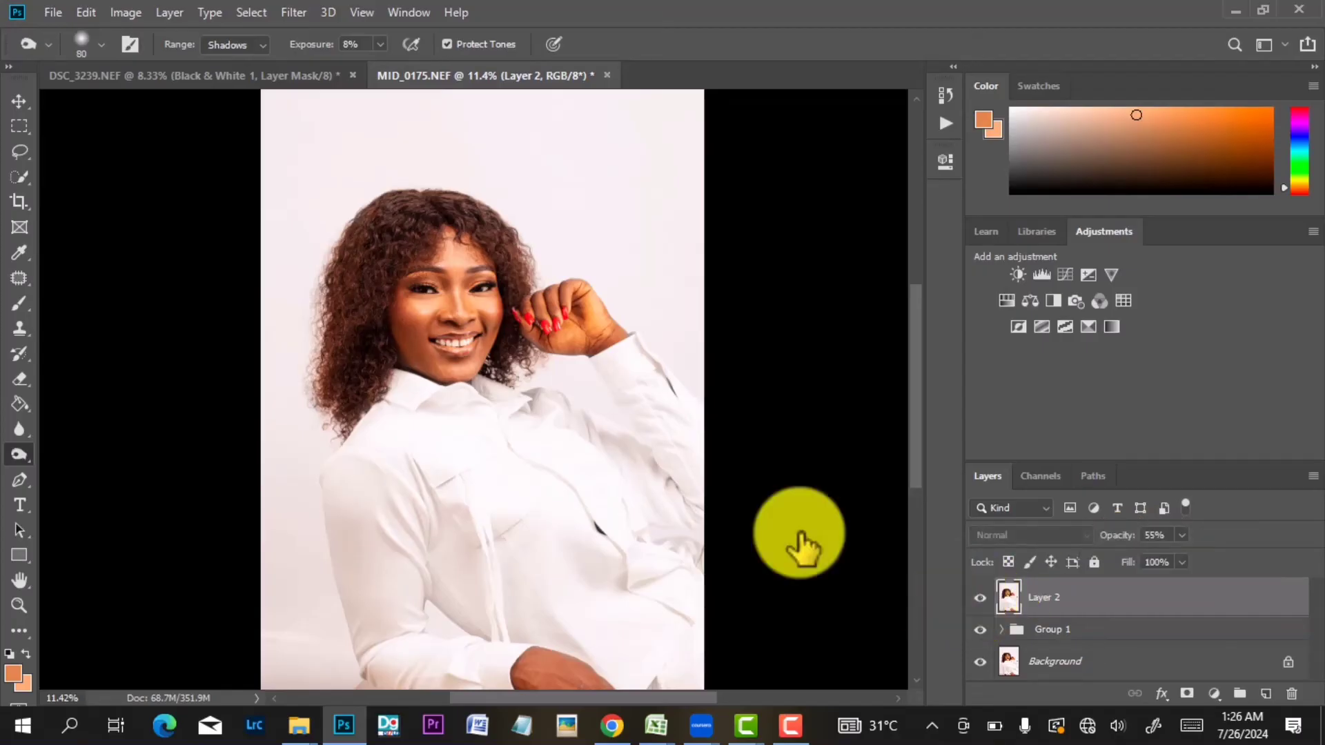
scroll(485, 362, down, 1)
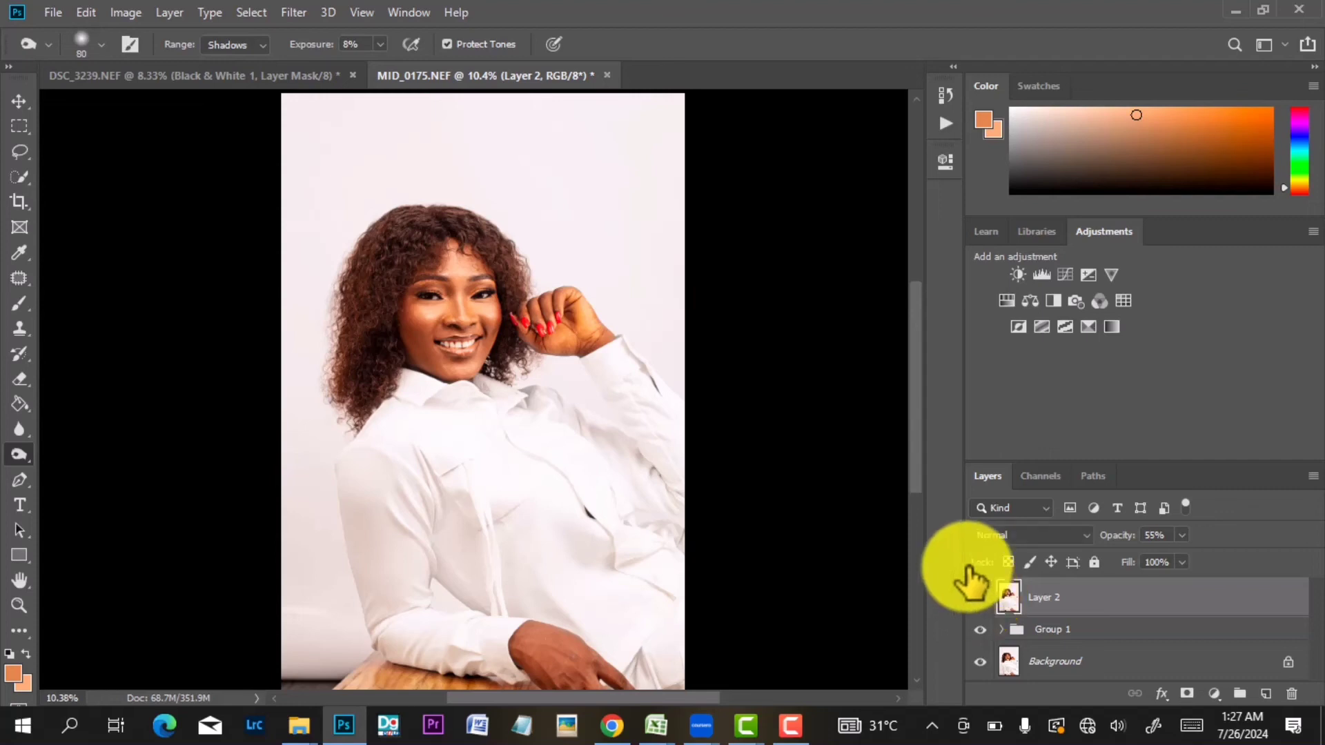
Set Layer 2's blend mode to Luminosity and switch to the Patch tool.
click(1008, 543)
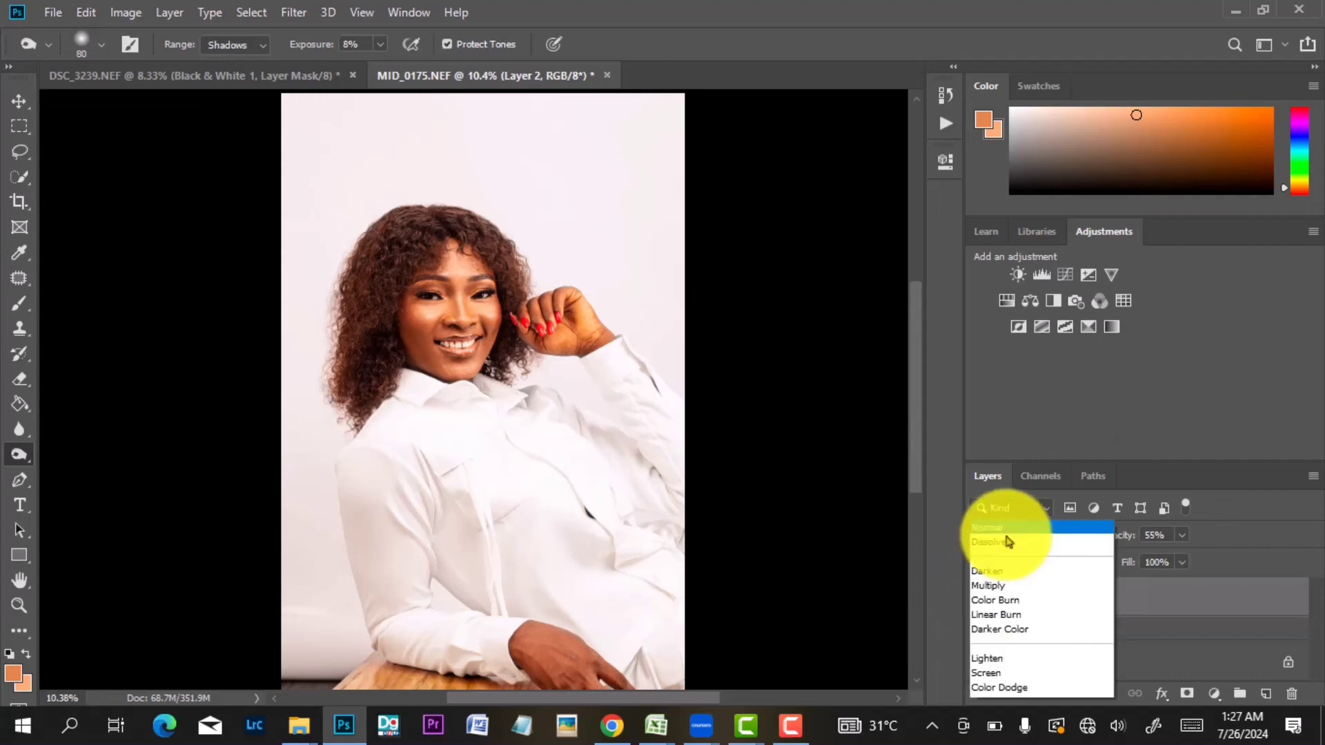
click(1008, 690)
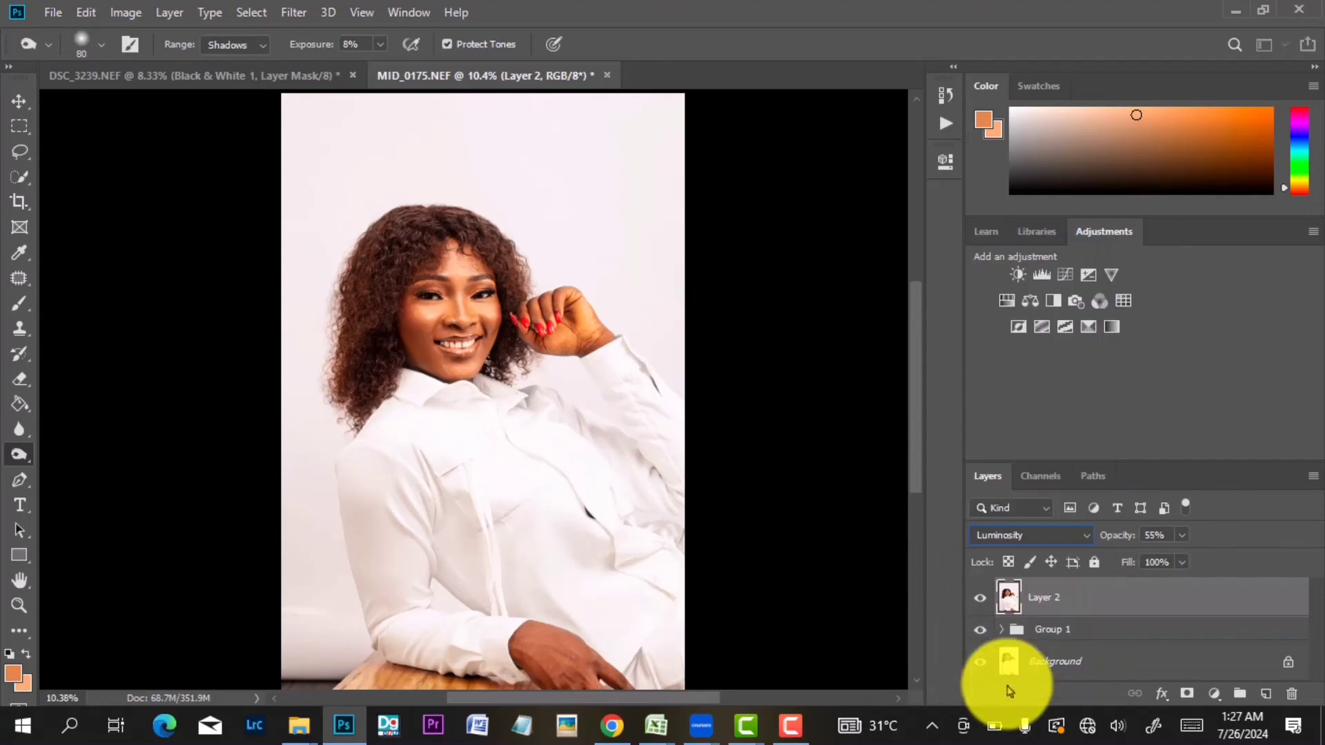
click(19, 278)
scroll(414, 283, up, 3)
scroll(487, 335, down, 2)
scroll(498, 326, down, 1)
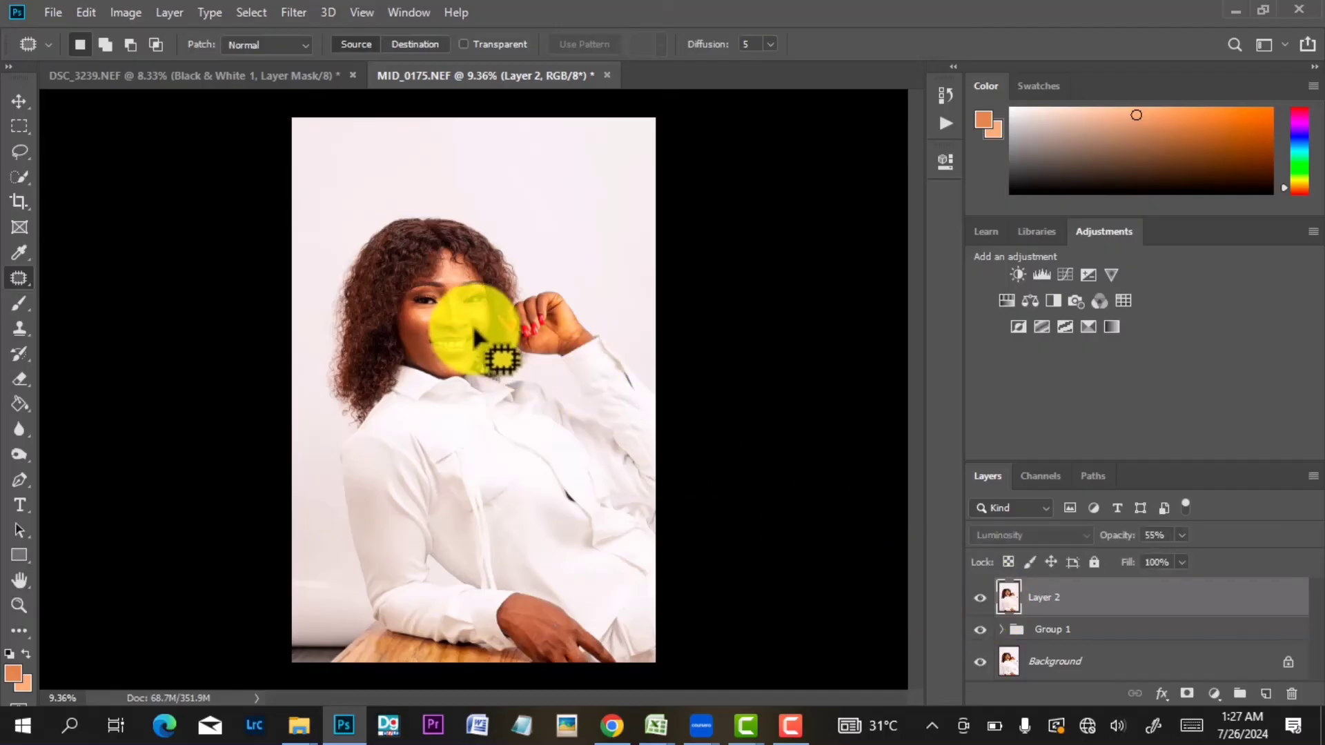
Hide and show Layer 2 to compare the face with and without the Luminosity contouring.
scroll(482, 319, up, 3)
scroll(502, 324, up, 2)
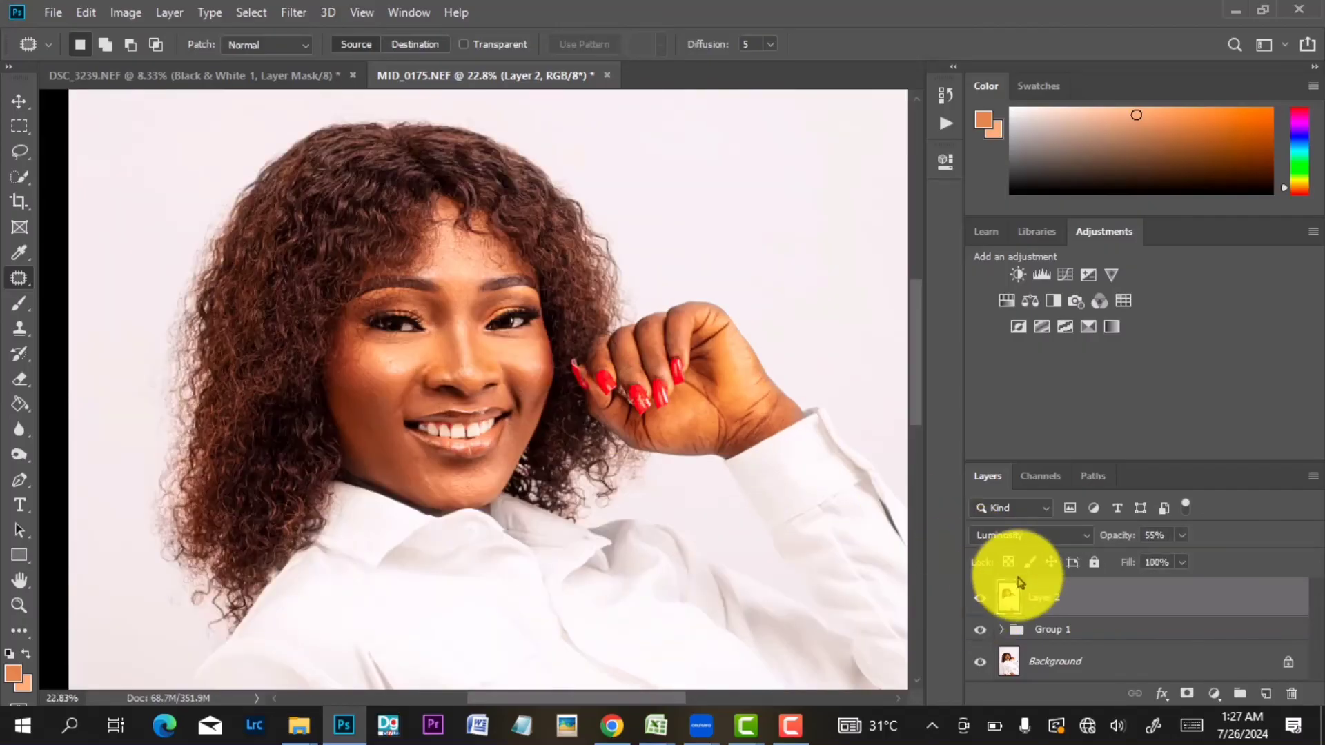
click(980, 598)
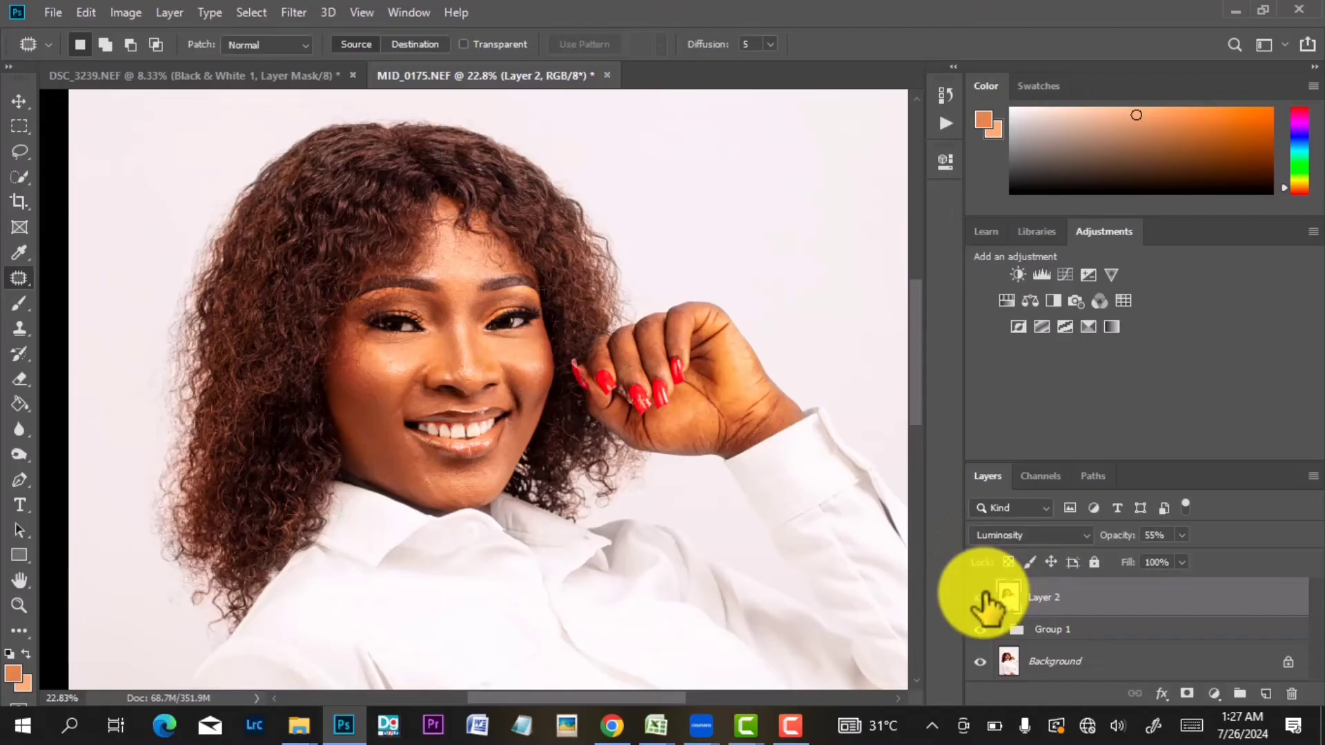
click(981, 598)
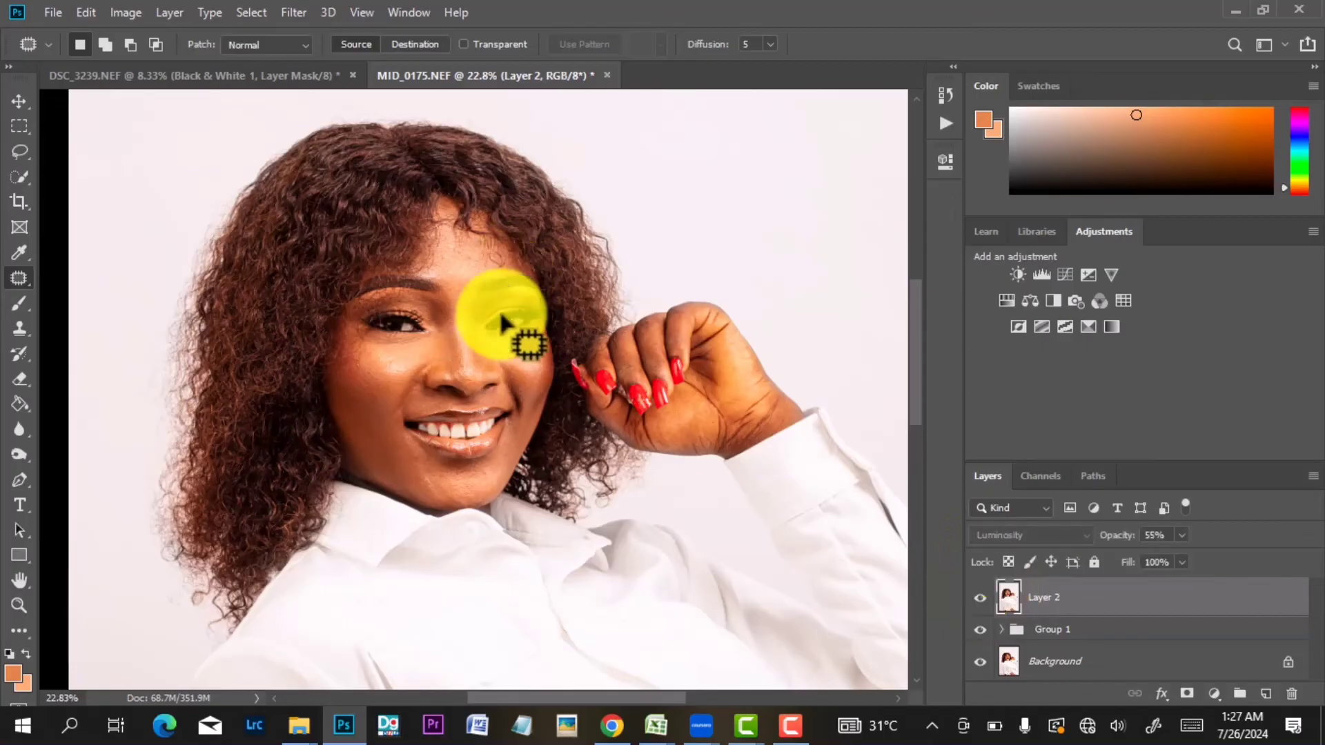
scroll(508, 321, down, 5)
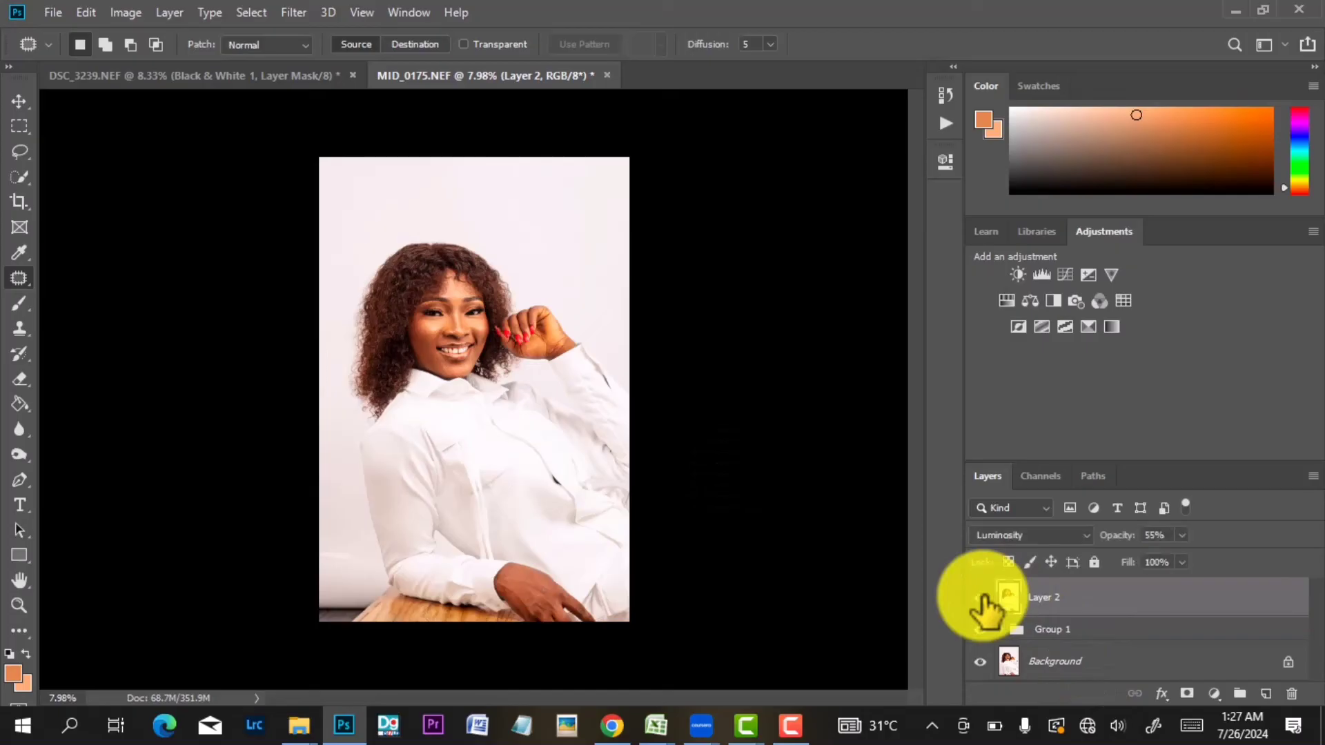
Set Layer 2's opacity to 60% and toggle its visibility to check the effect.
click(1184, 537)
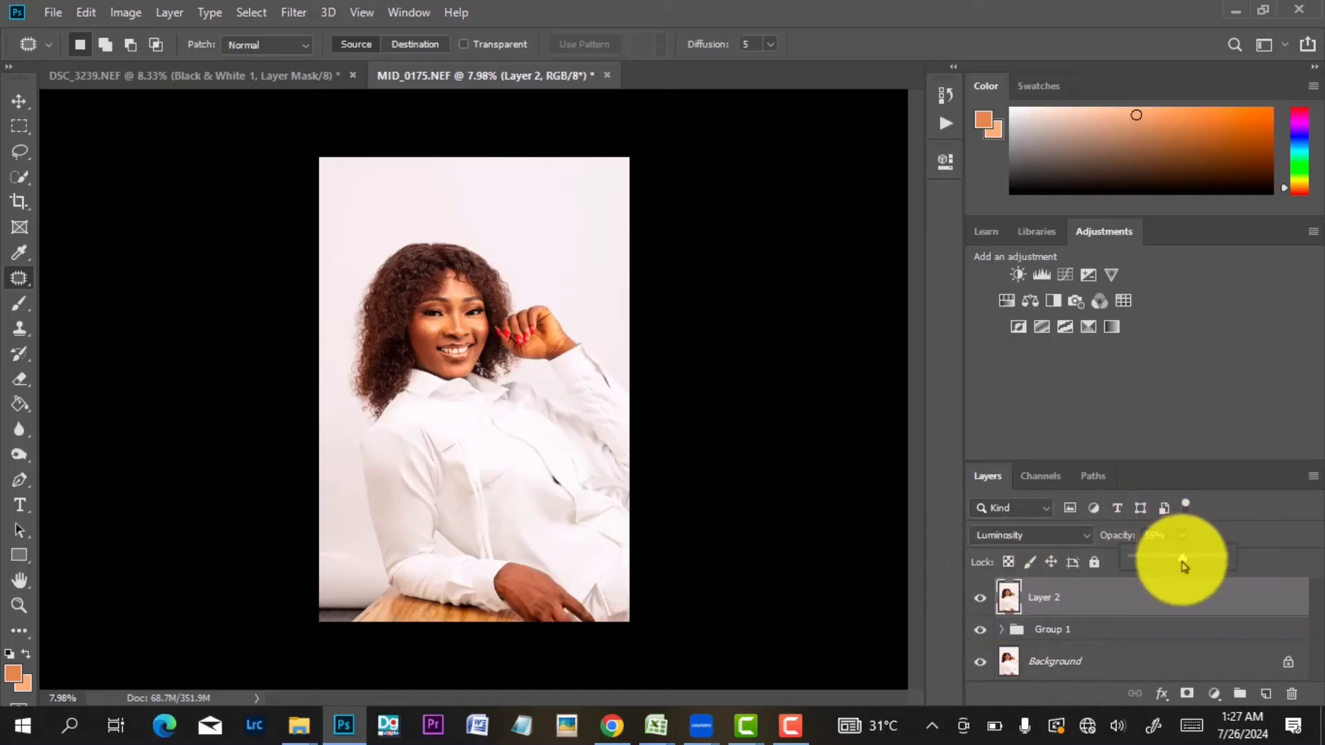
drag(1184, 564, 1187, 563)
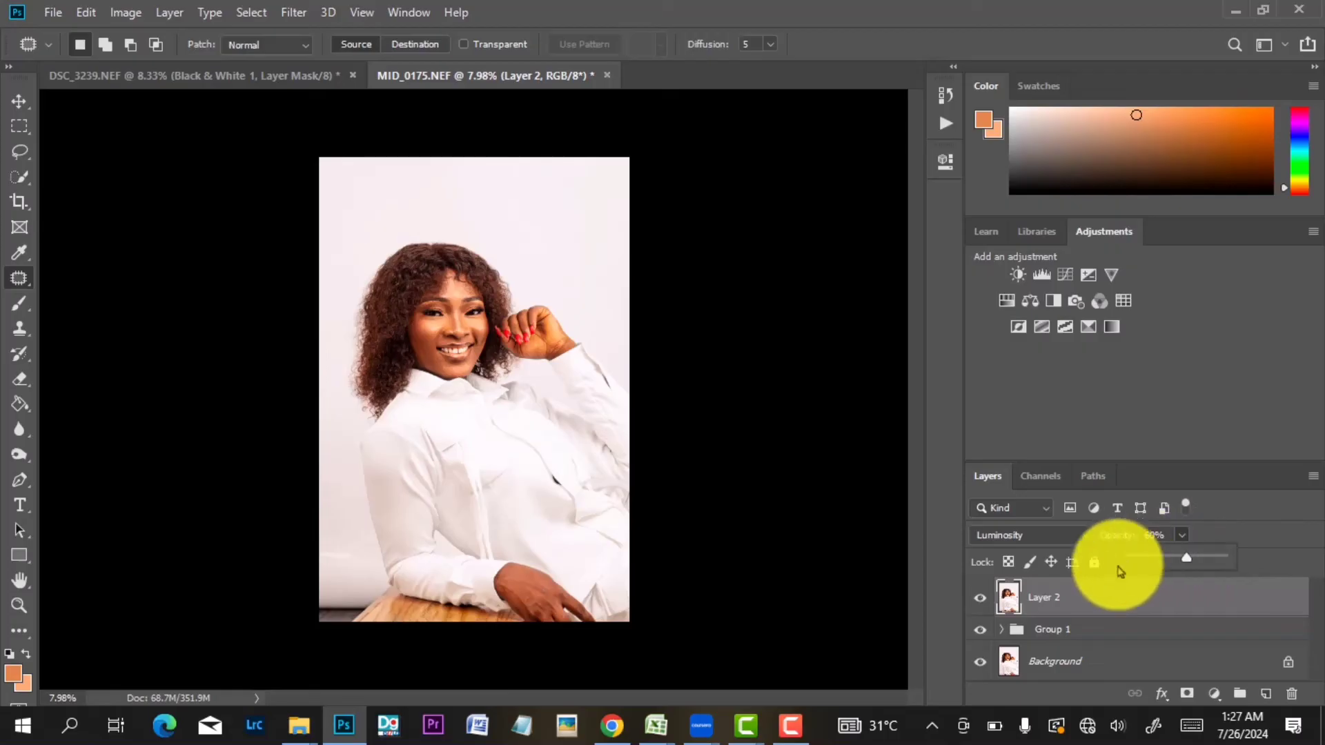
click(975, 603)
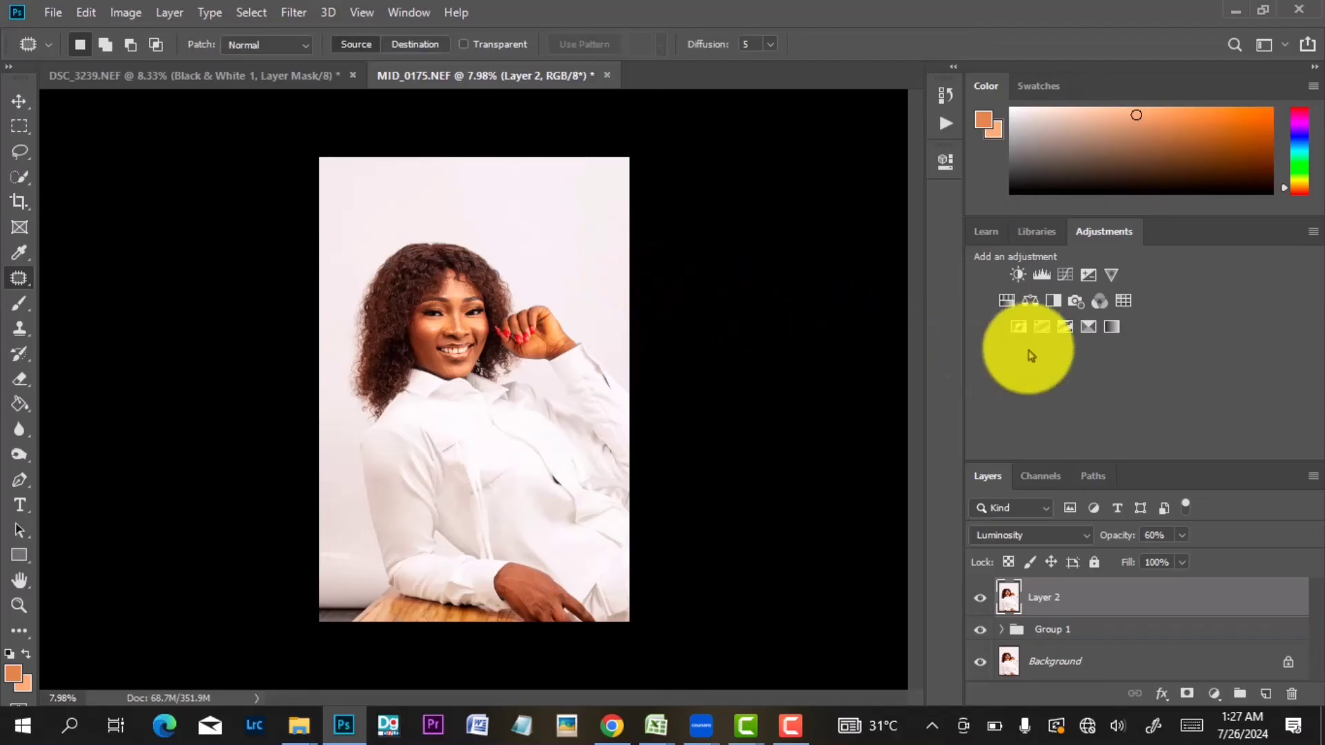
Add a Selective Color adjustment layer above Layer 2 and set the Reds to Cyan +4% and Black -11%.
click(1086, 328)
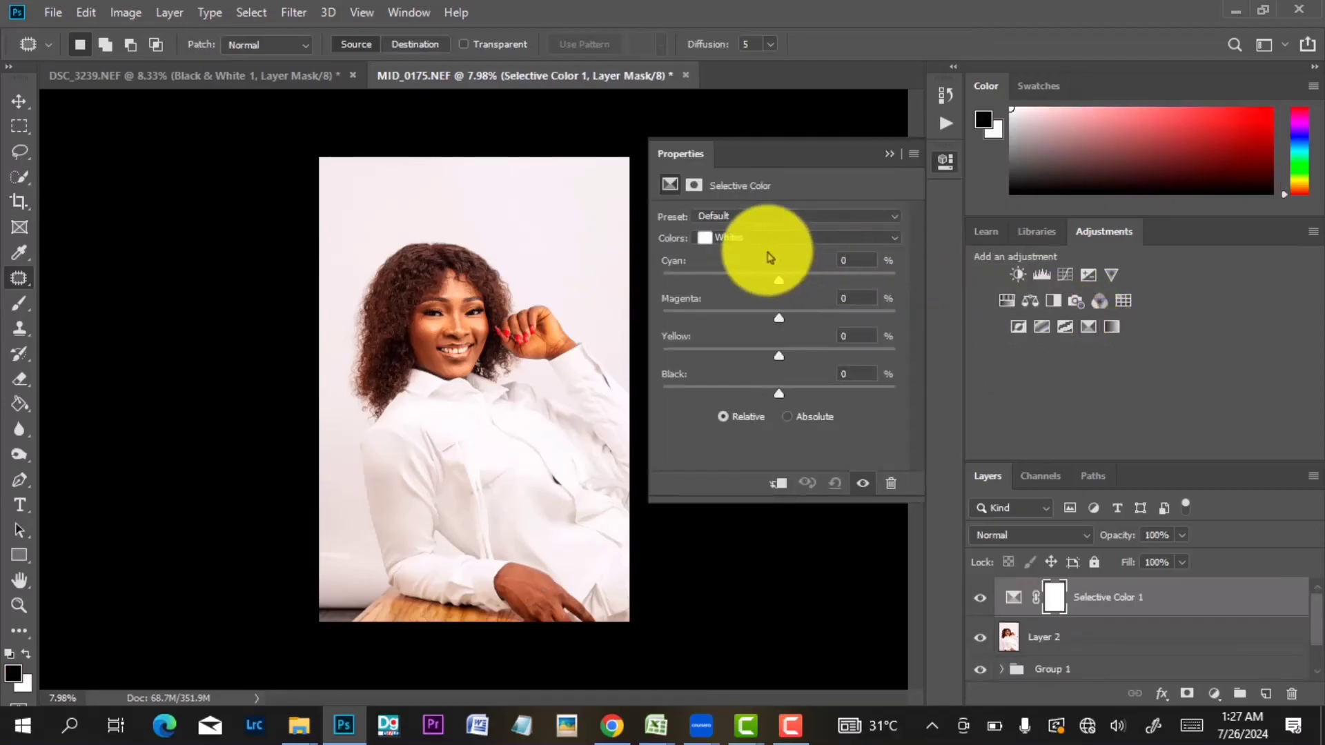
click(731, 239)
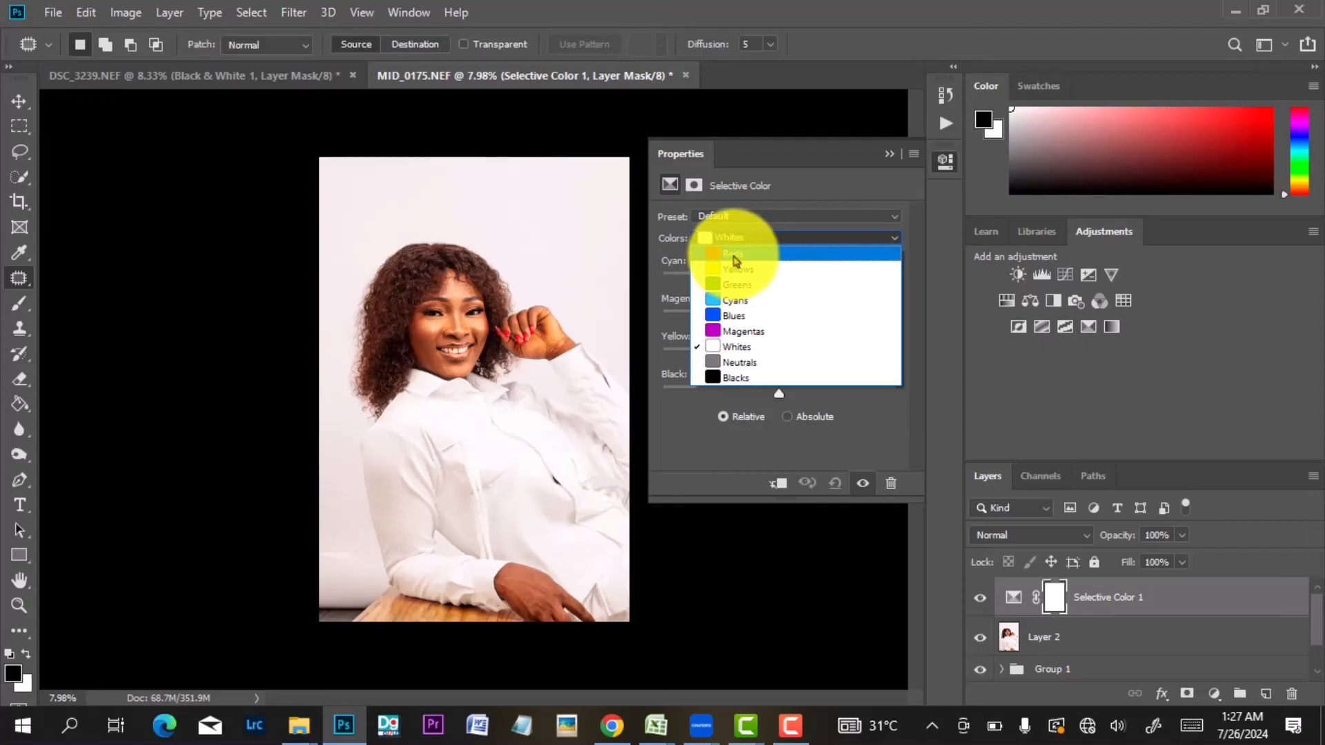
click(734, 256)
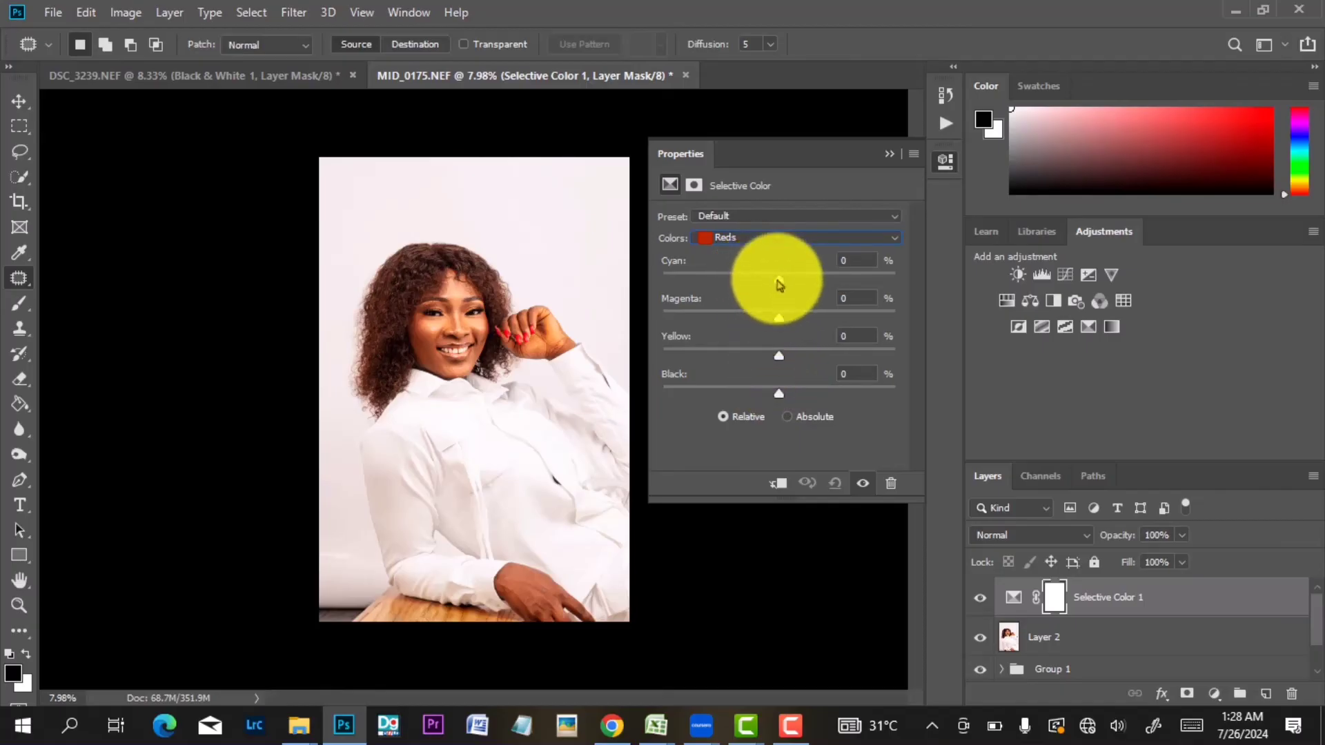
drag(777, 280, 783, 280)
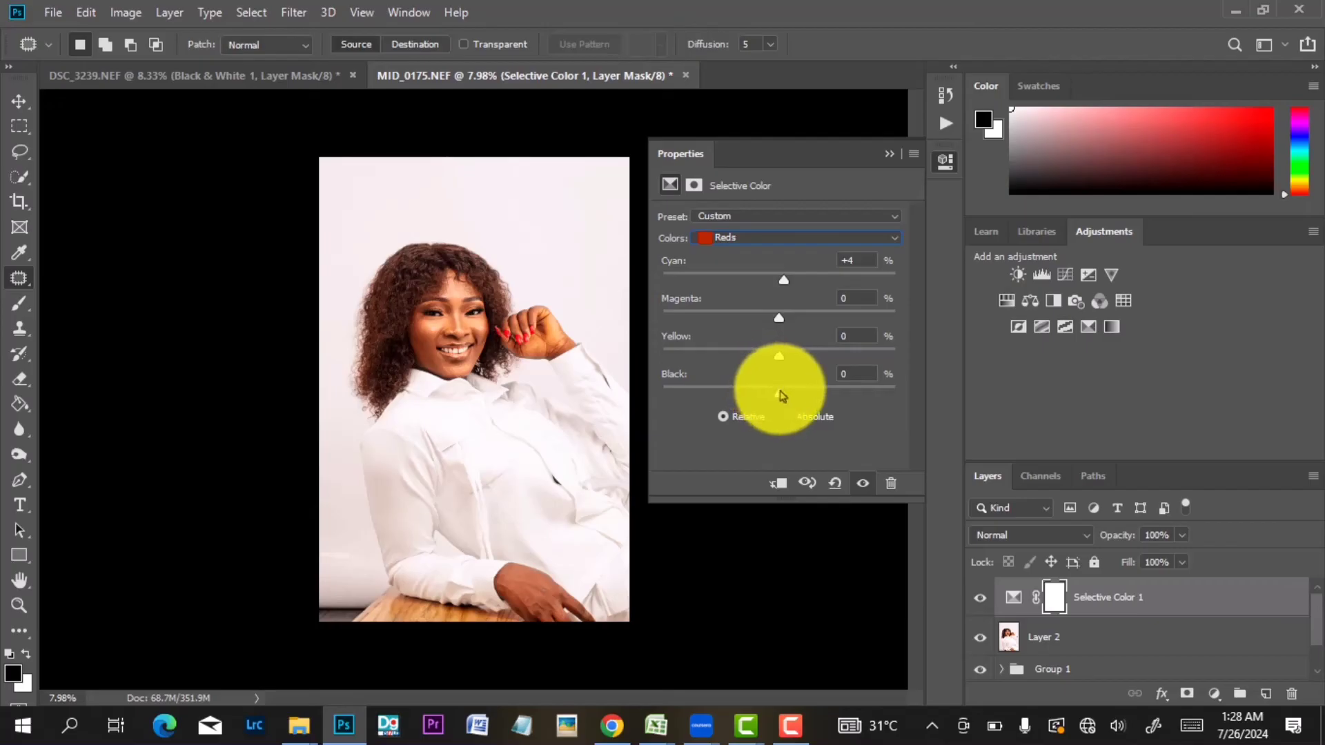
drag(782, 395, 766, 393)
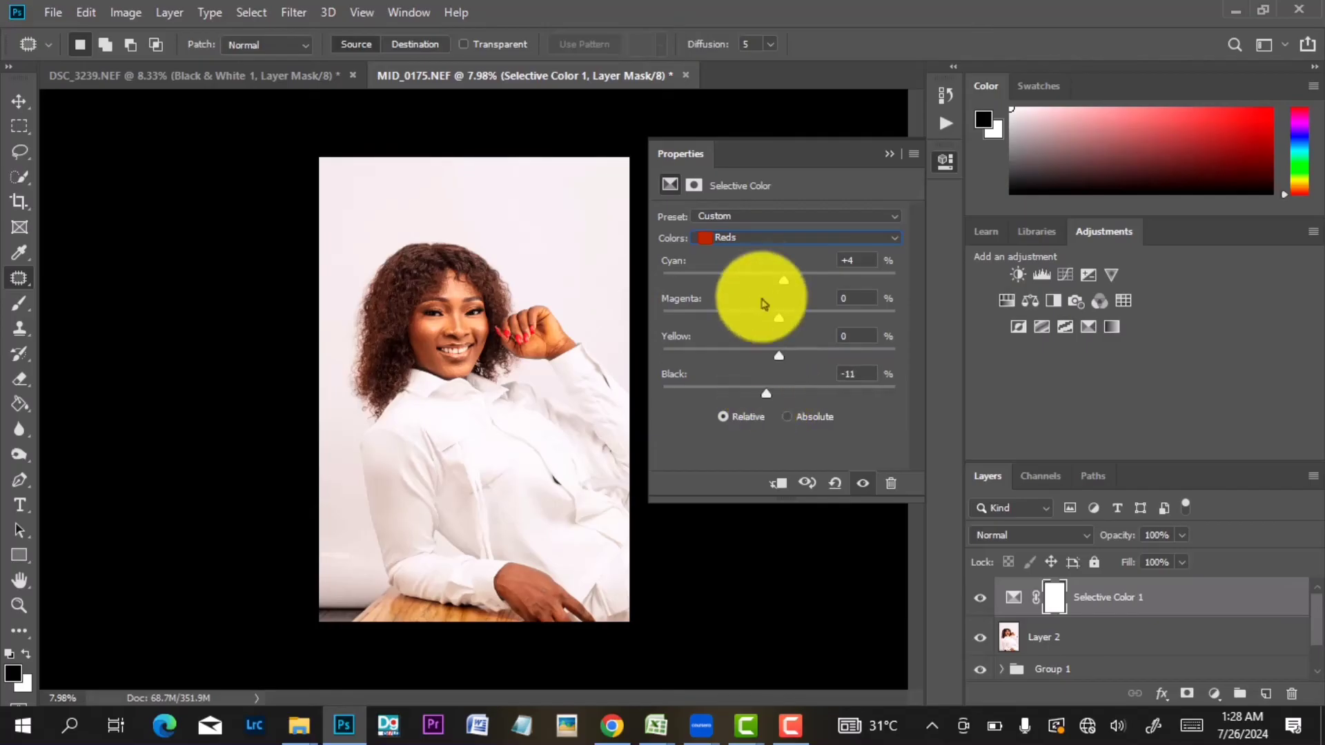
Set the Selective Color Yellows to Cyan +34%, Yellow -28% and Black -28%.
click(756, 240)
click(743, 272)
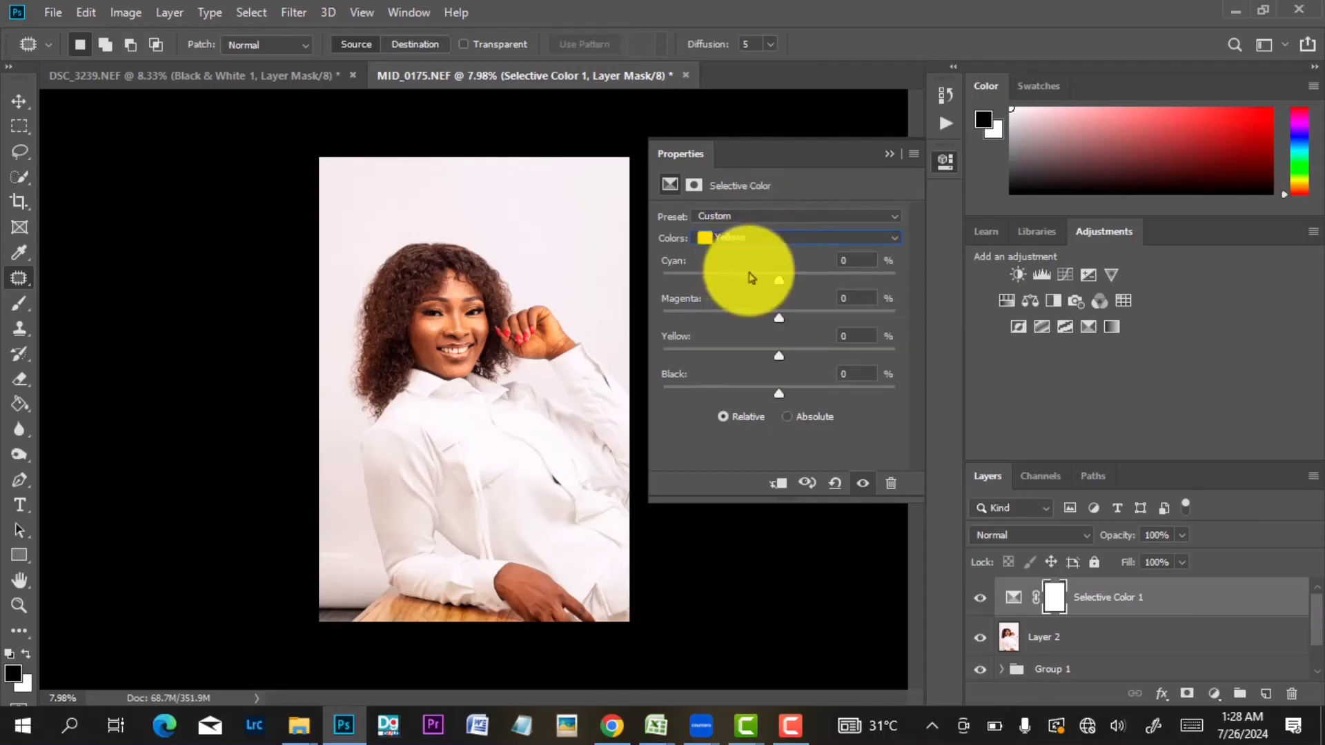
drag(781, 286, 821, 289)
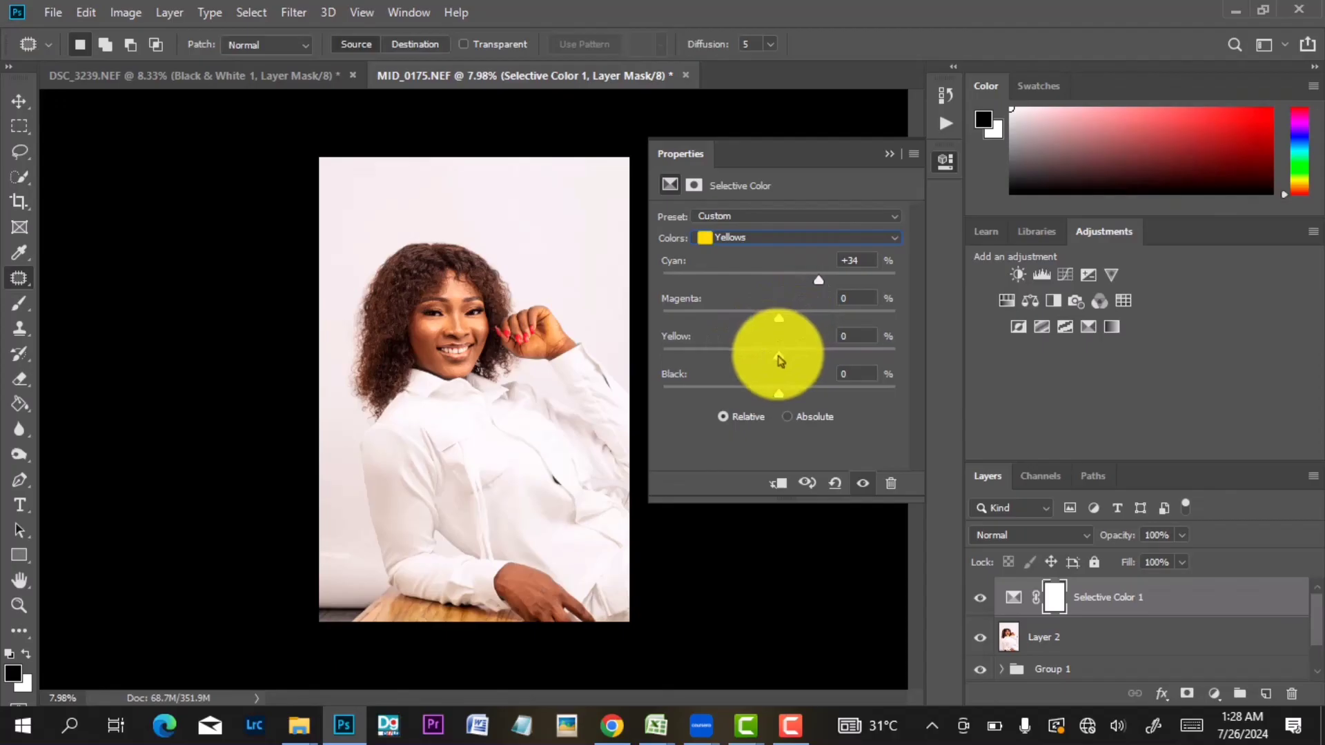
drag(780, 360, 747, 347)
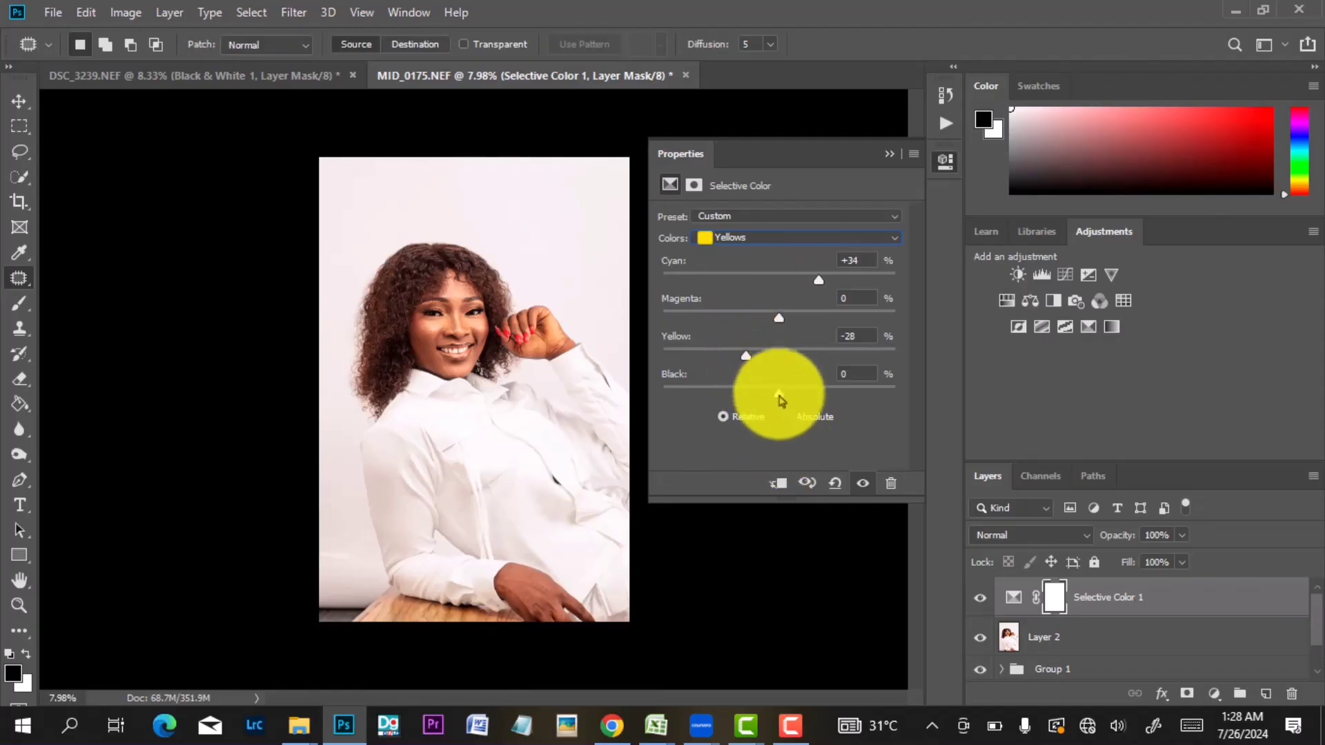
drag(778, 393, 748, 396)
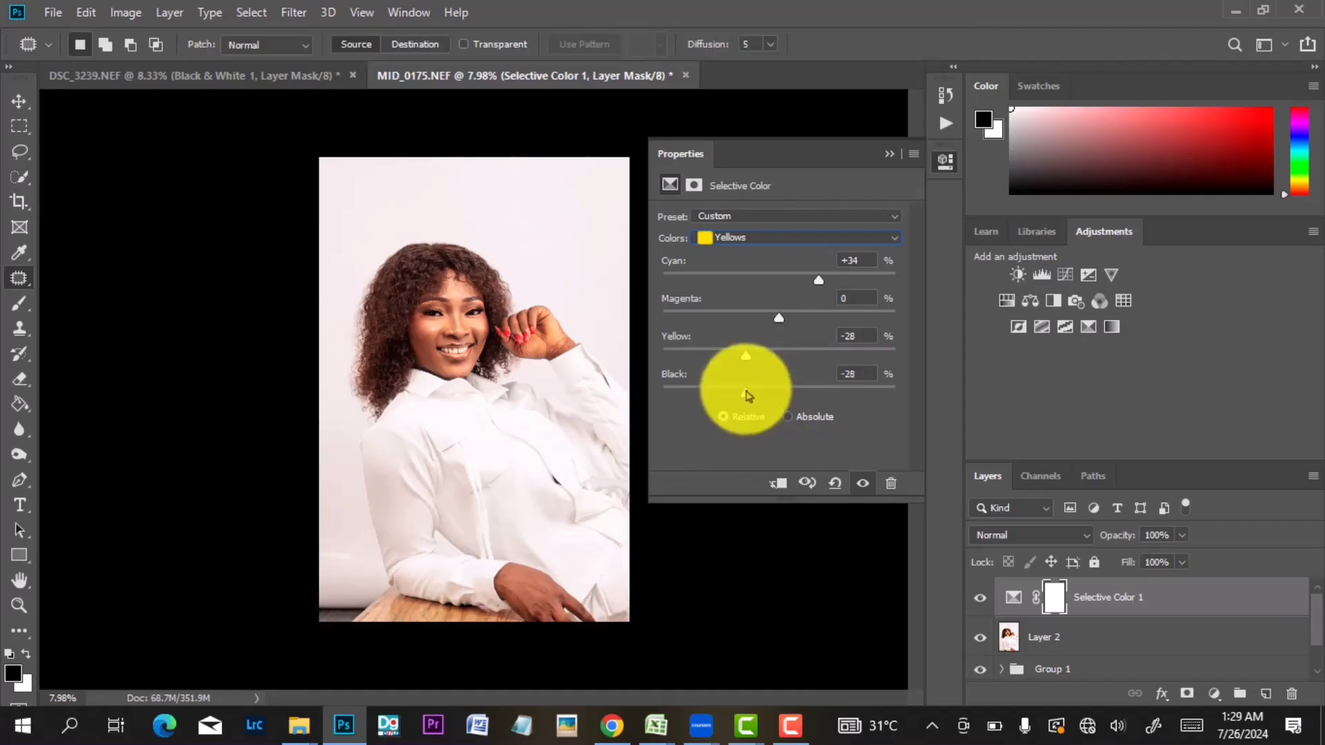
Set the Selective Color Blacks to Black -5% and collapse the adjustment's properties.
click(744, 237)
click(728, 370)
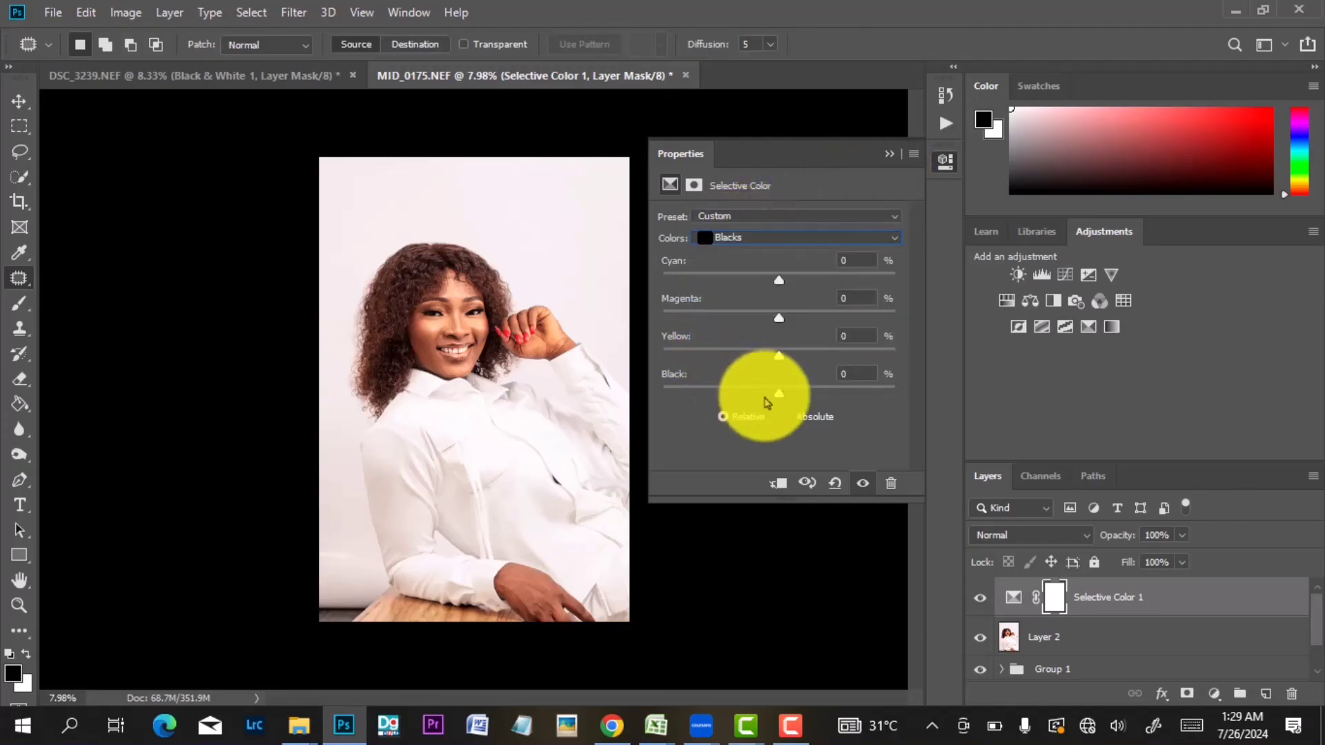
drag(776, 399, 774, 396)
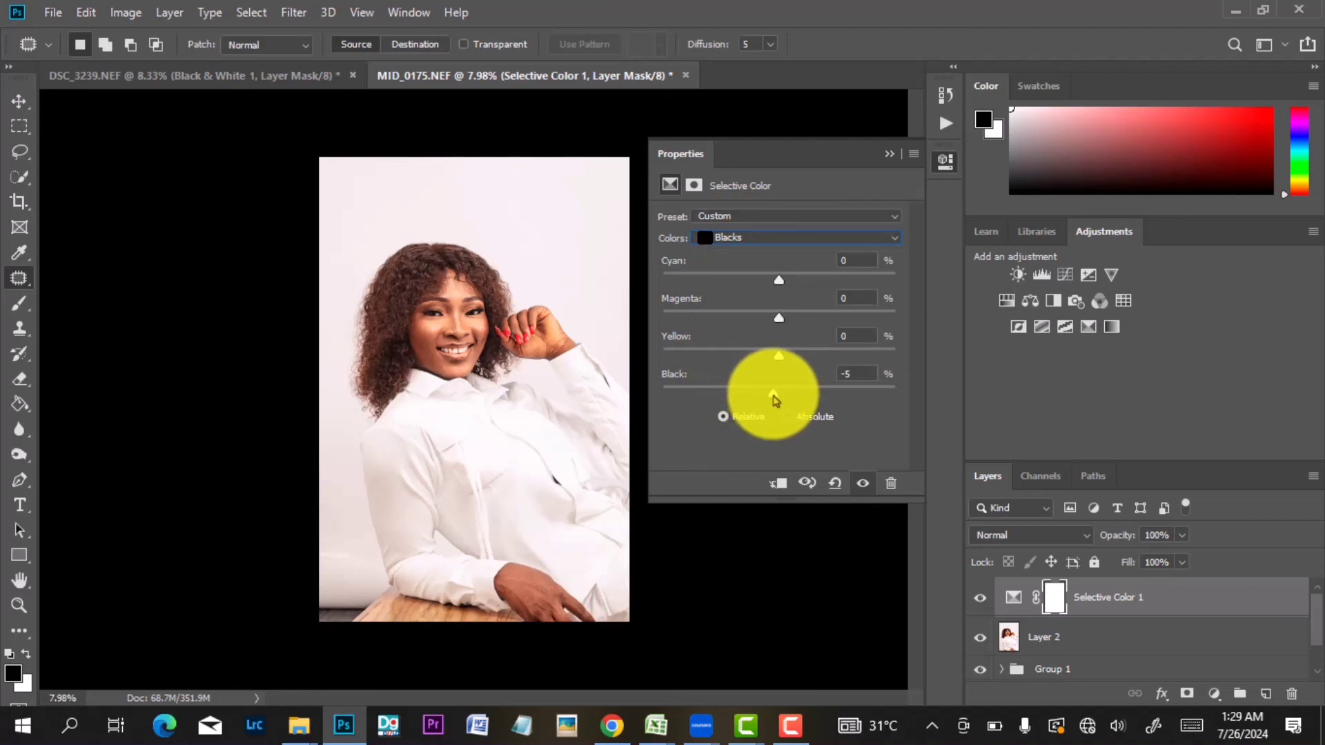
click(889, 153)
Hide and show the Selective Color 1 layer to compare the portrait with and without the color correction.
scroll(370, 341, up, 2)
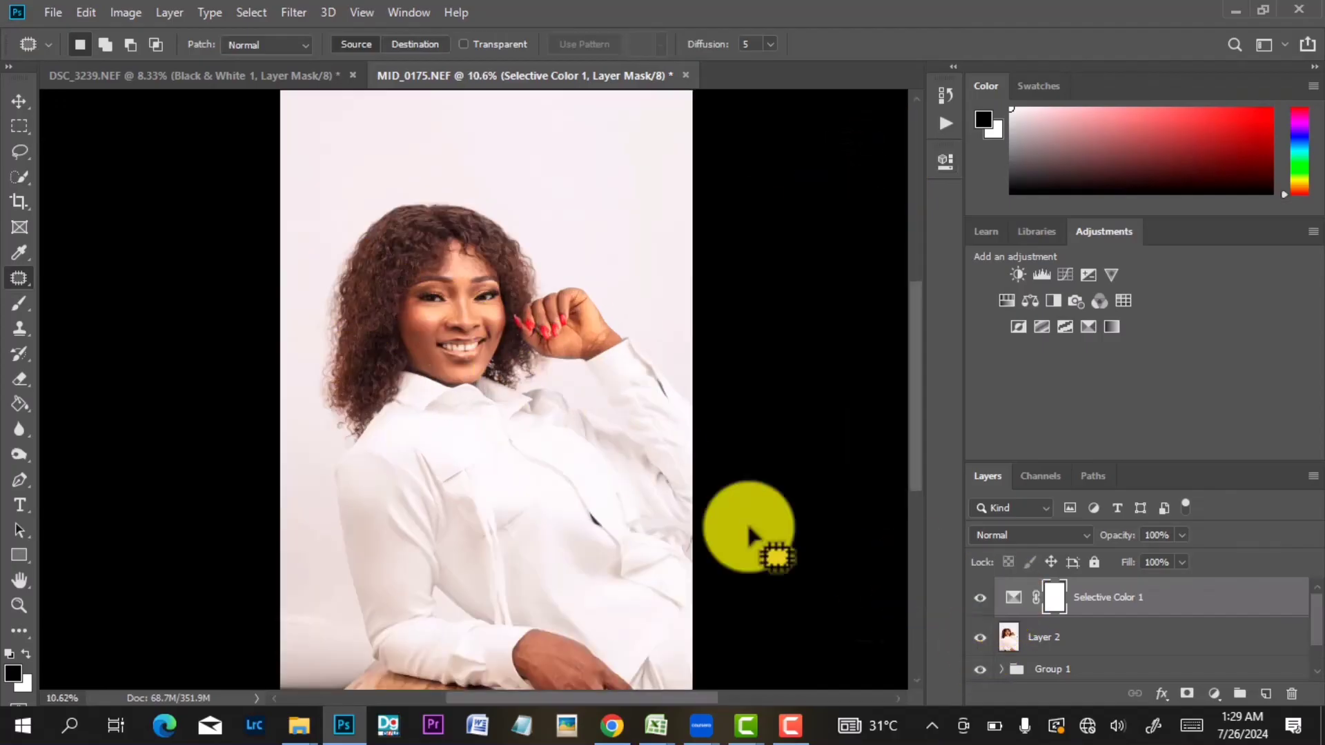
click(980, 598)
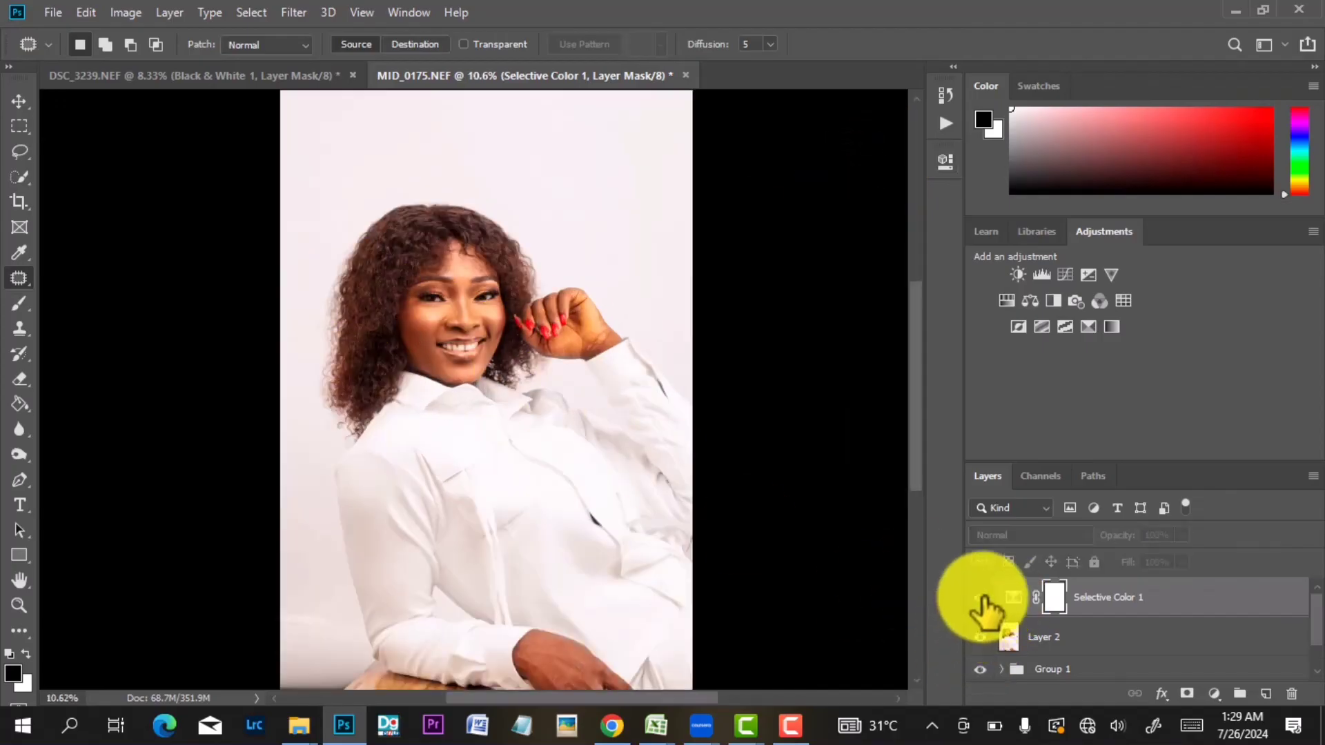
click(980, 598)
scroll(538, 304, down, 2)
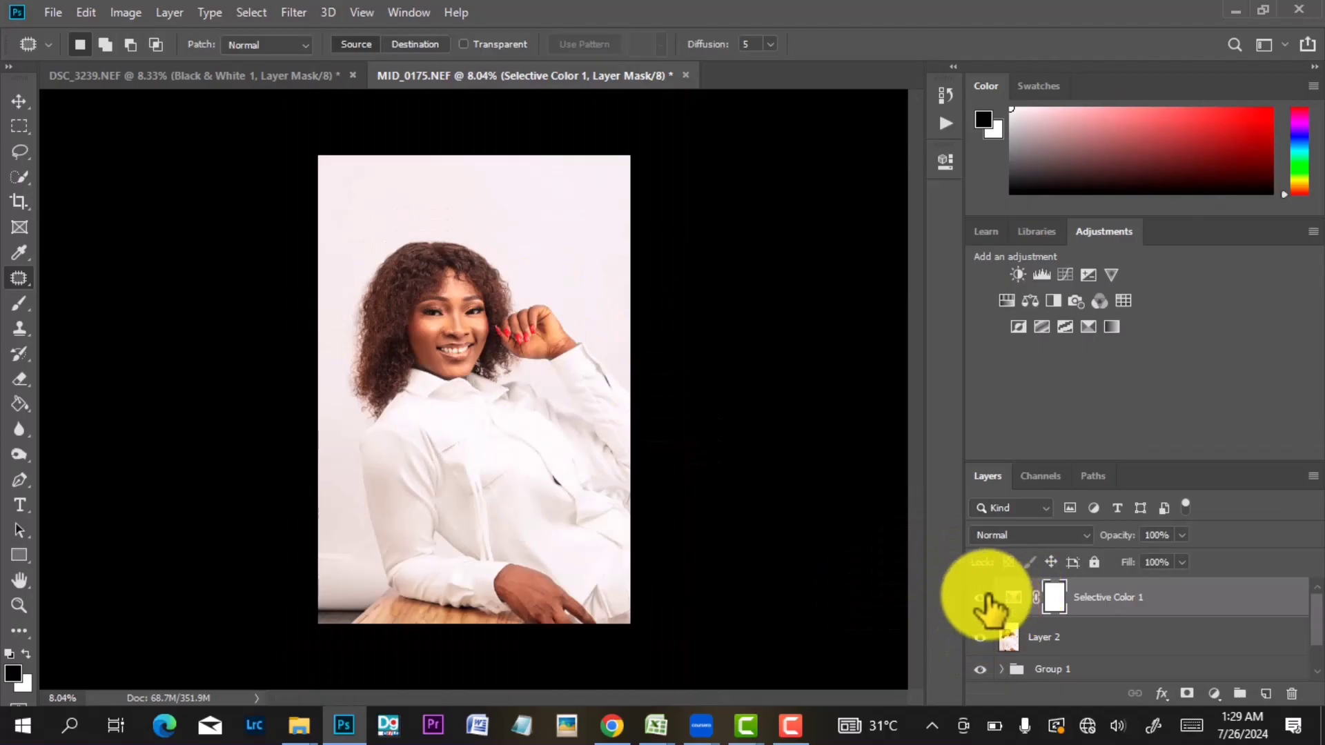
click(979, 598)
click(980, 598)
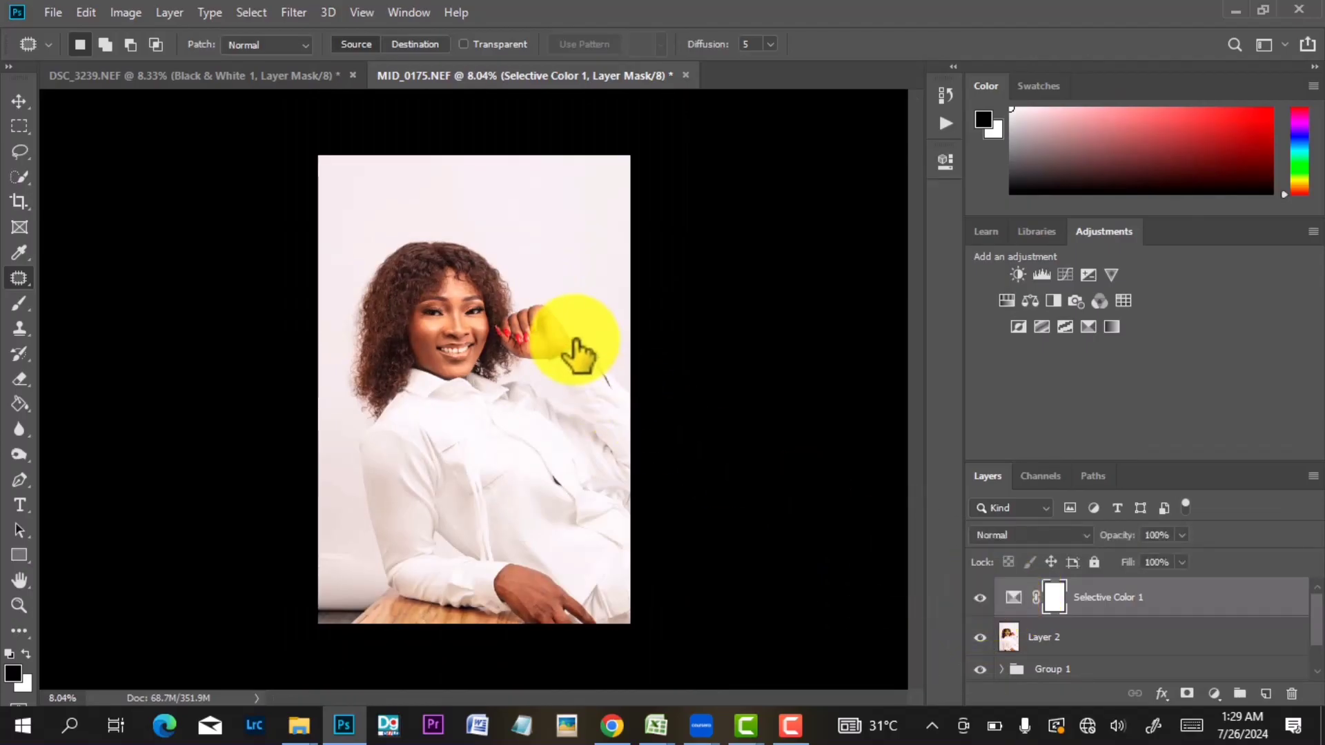
Add a Levels adjustment layer above Selective Color 1 with the black input at 6 and the midtones at 0.98.
click(1042, 274)
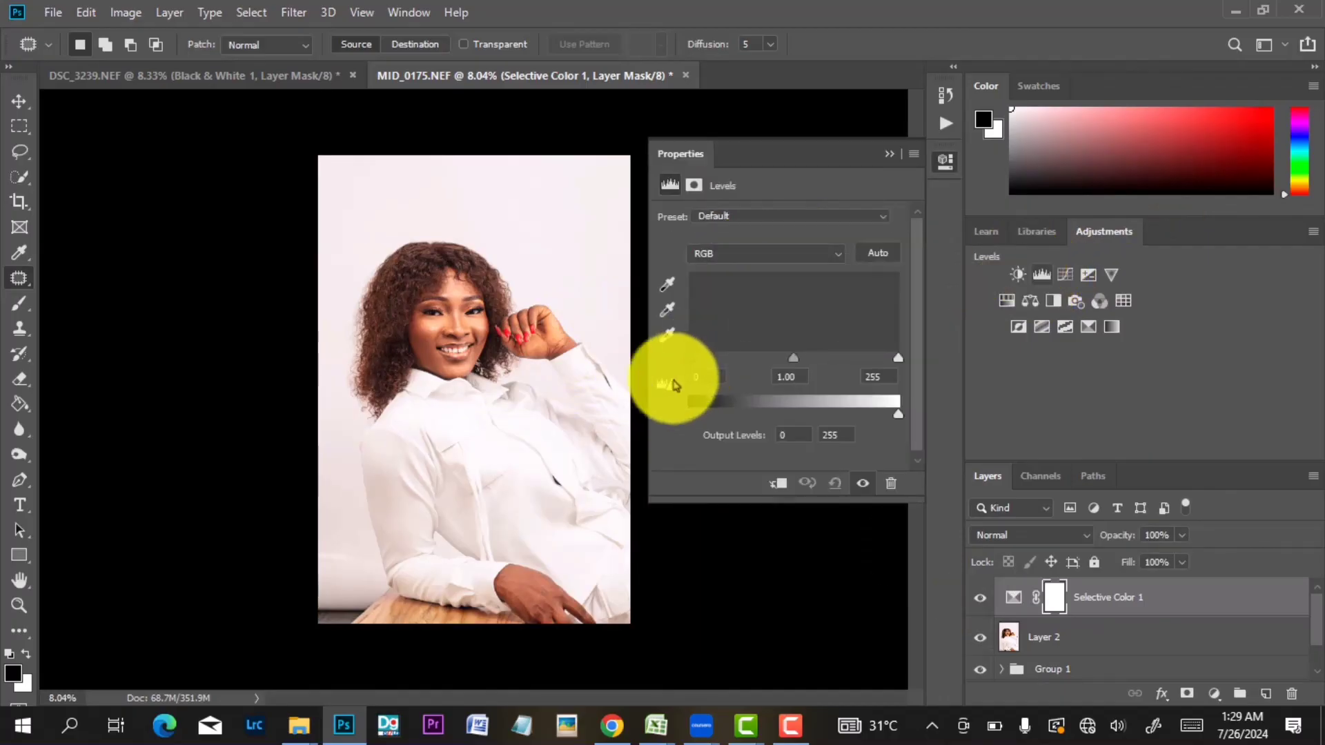
drag(688, 367, 694, 367)
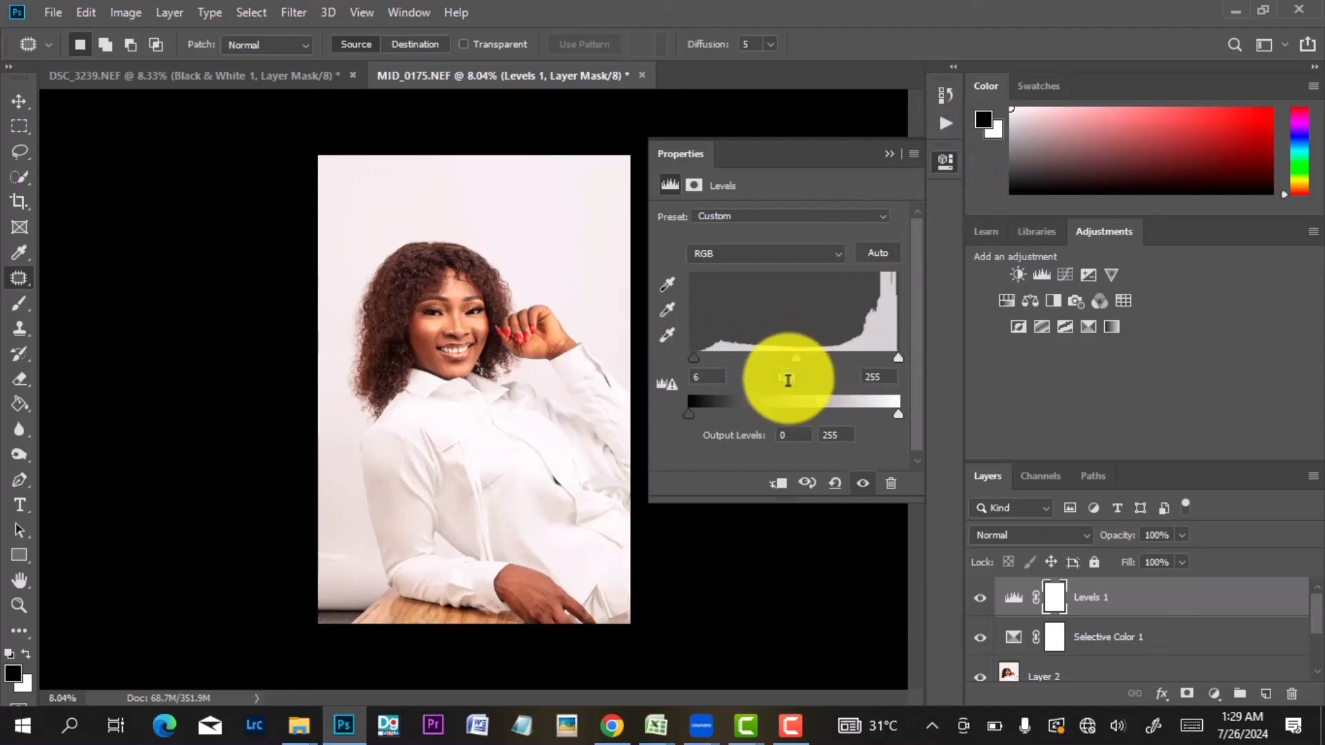
key(Down)
key(Down)
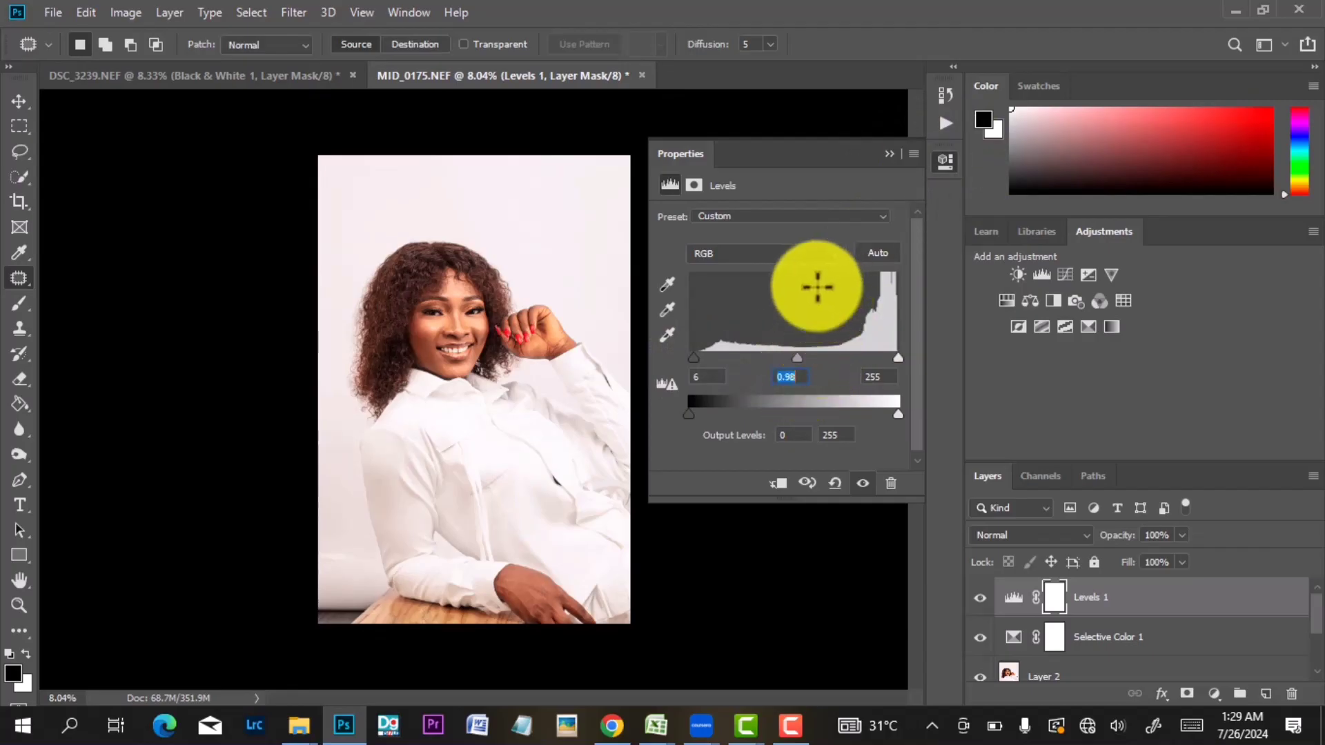
click(888, 153)
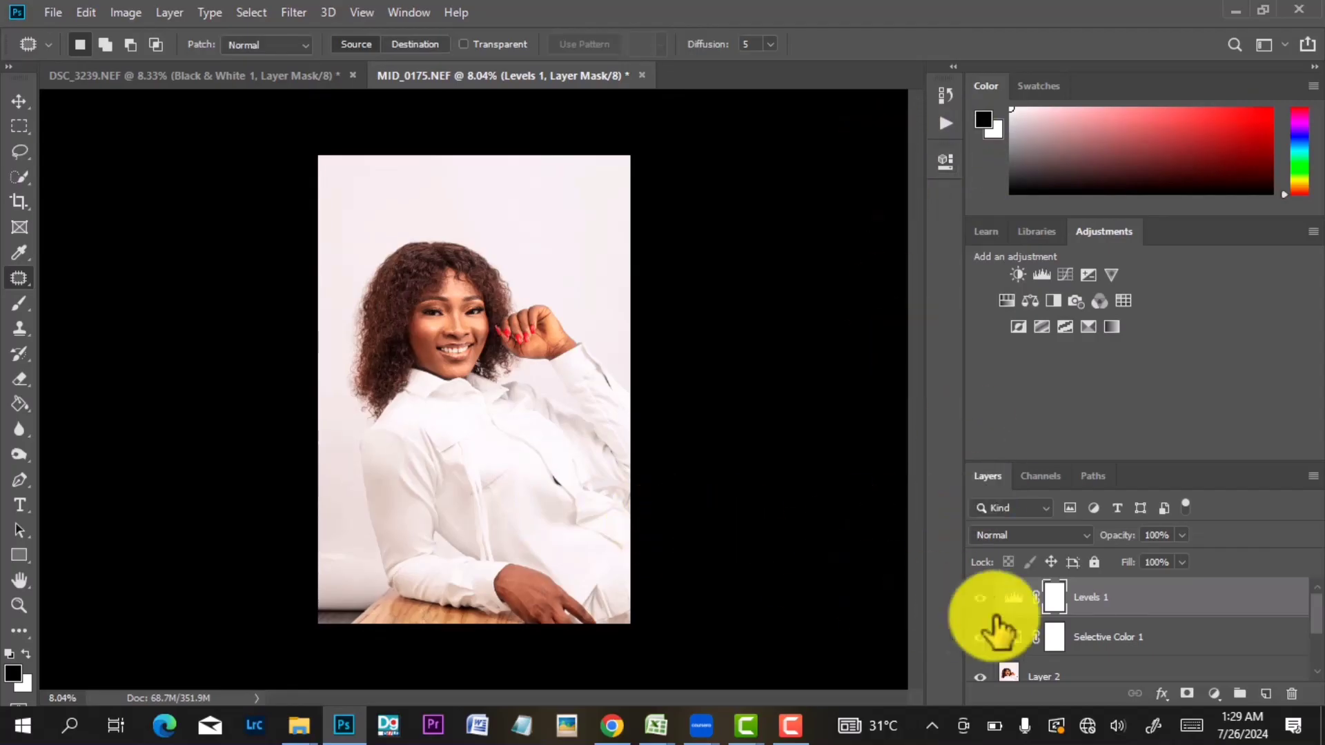
Group all layers above the Background, from Levels 1 down to Group 1, into one new group.
scroll(1077, 621, down, 2)
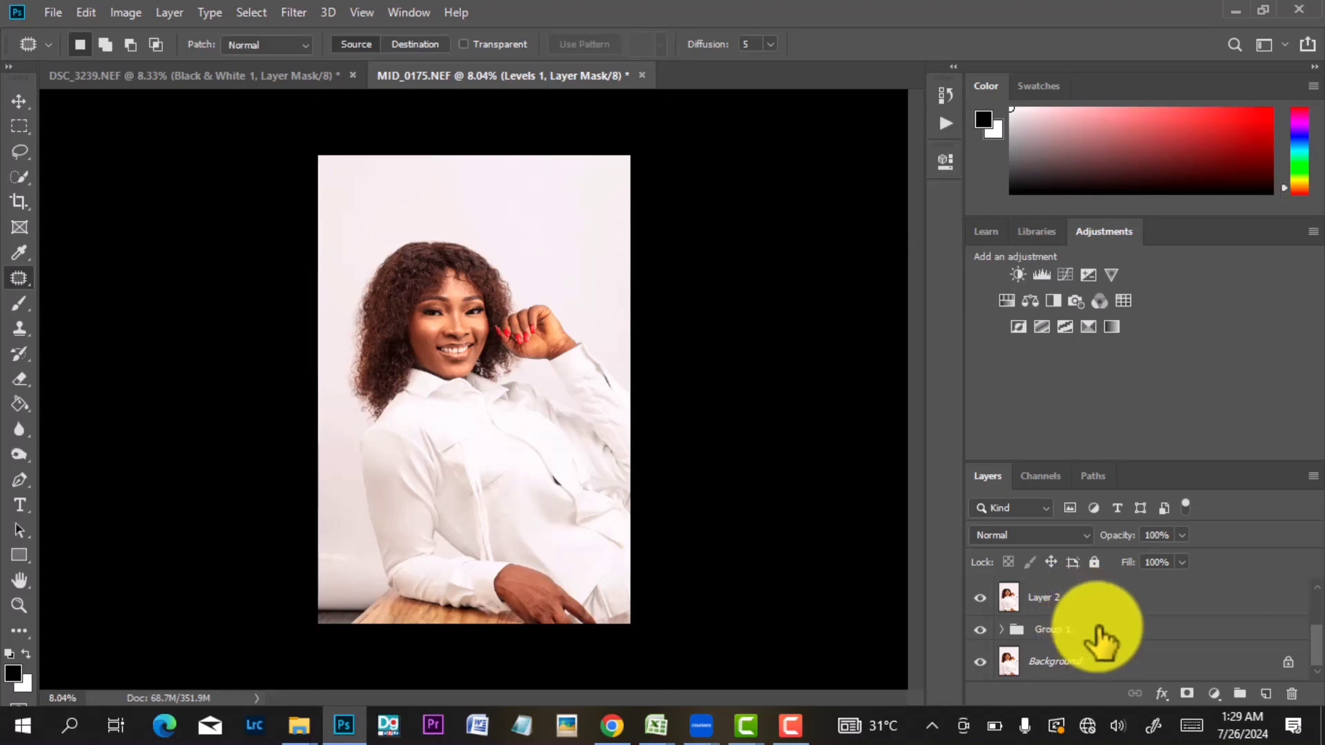
shift+click(1098, 629)
scroll(1109, 624, up, 2)
scroll(1139, 609, down, 2)
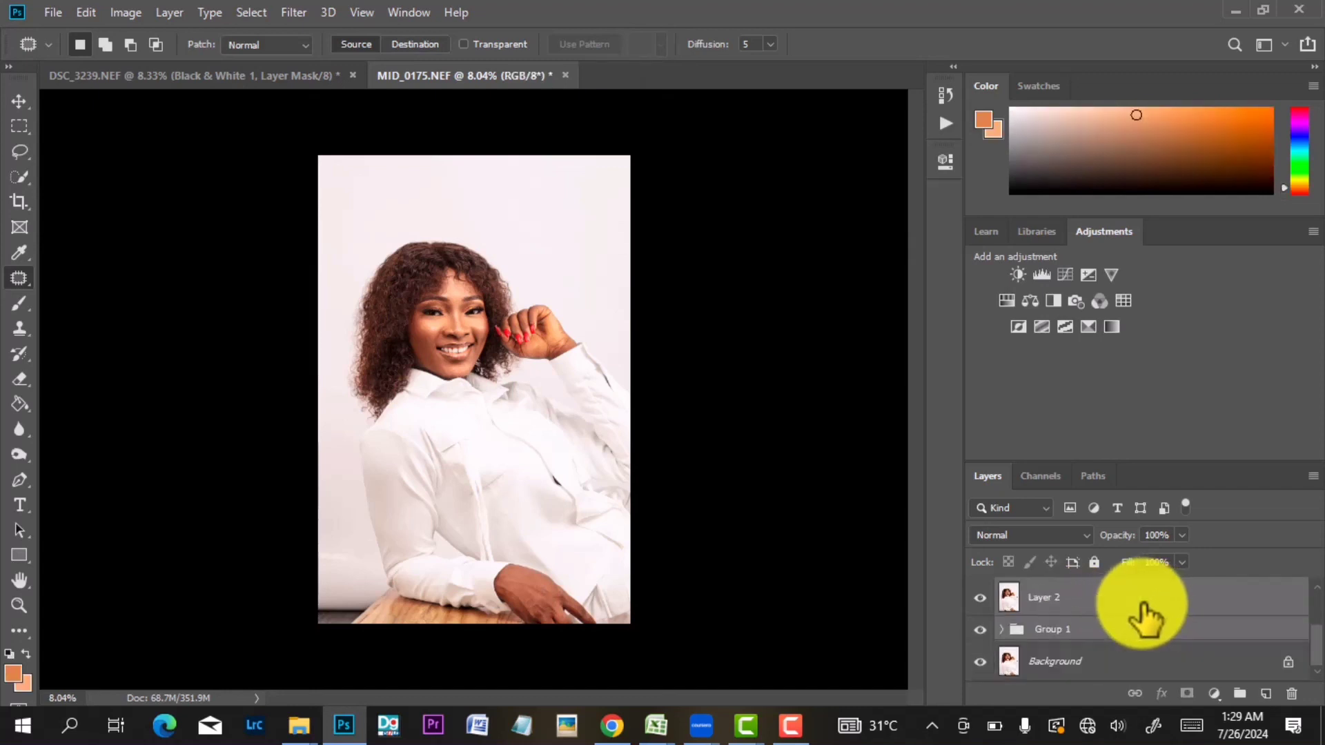
key(ctrl+g)
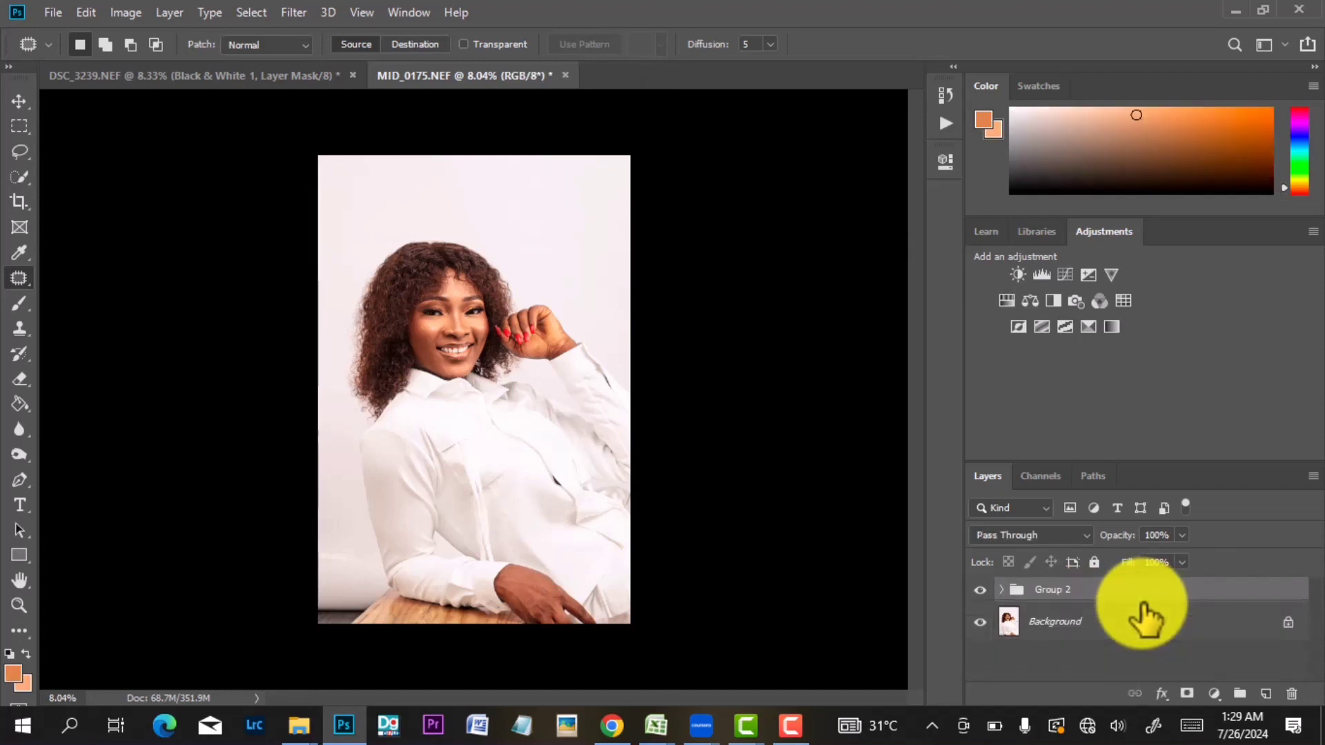
Hide and show Group 2 to compare the whole portrait before and after all the edits.
scroll(502, 330, up, 3)
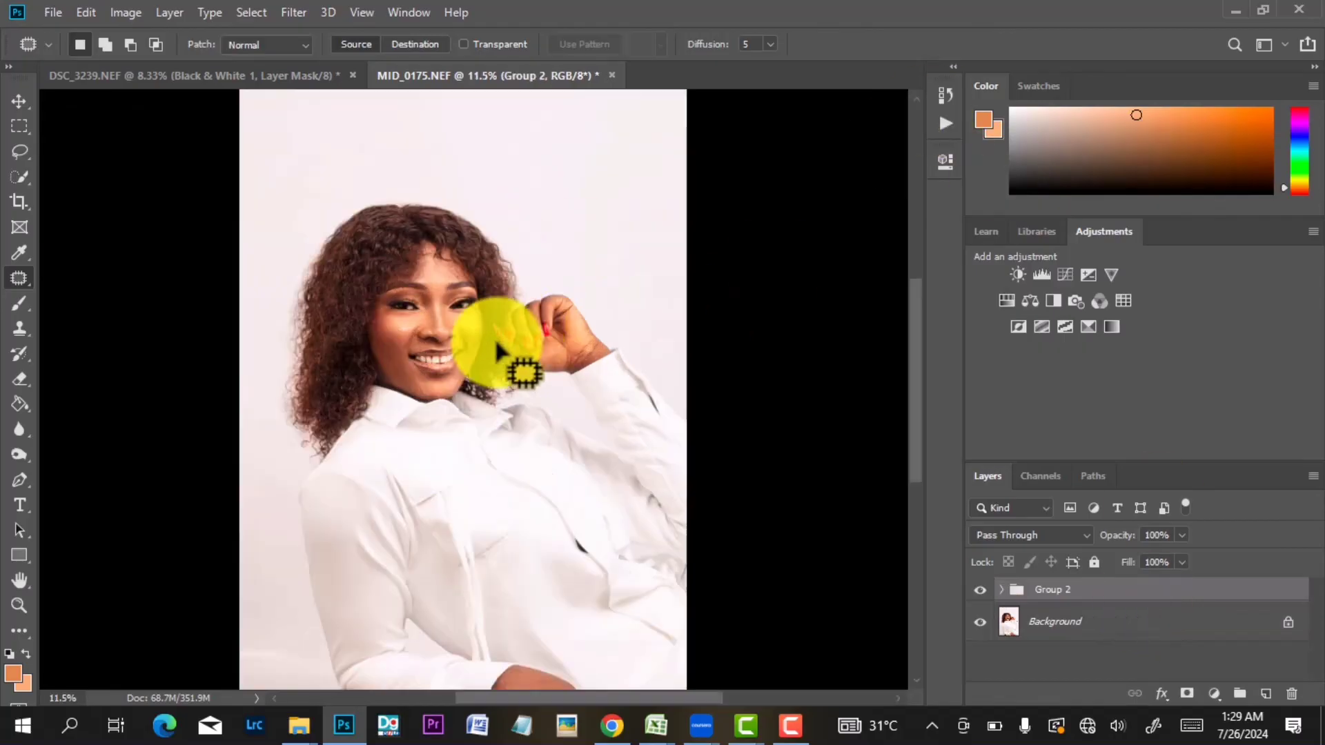
scroll(509, 363, down, 3)
click(981, 591)
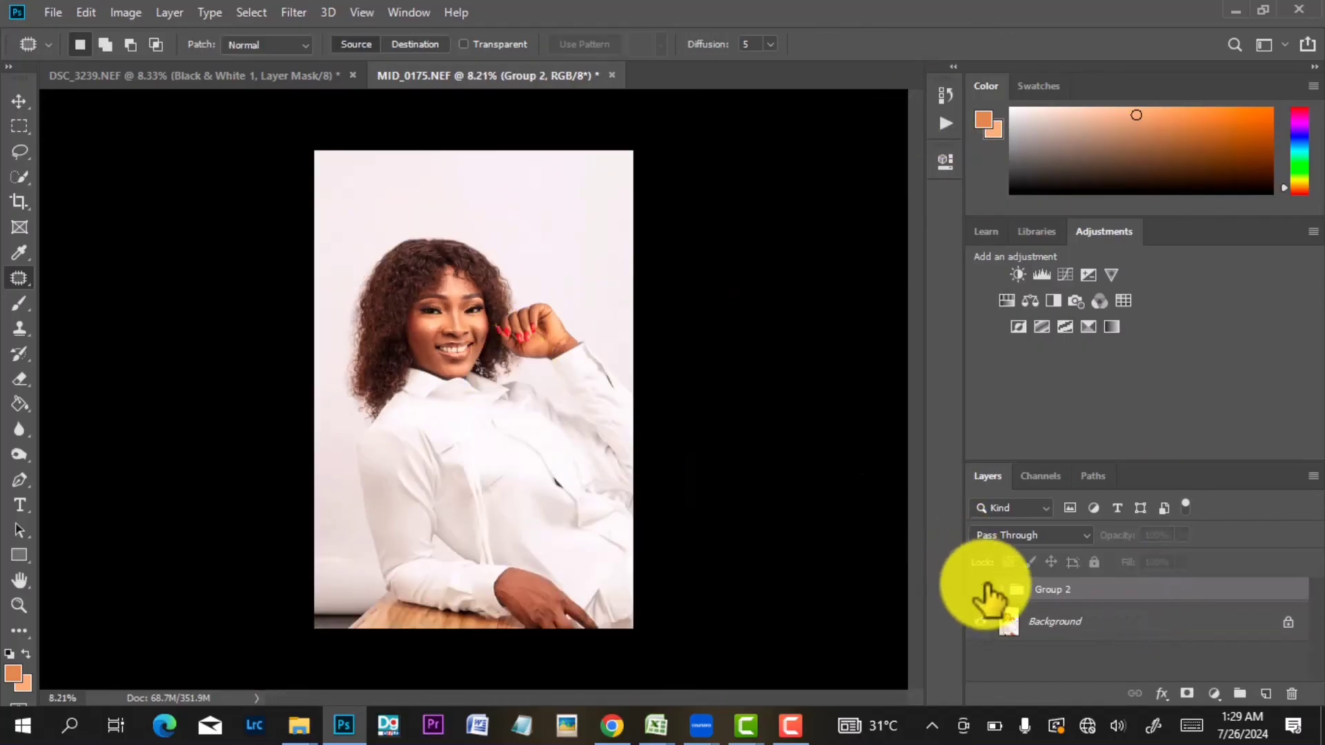
click(980, 591)
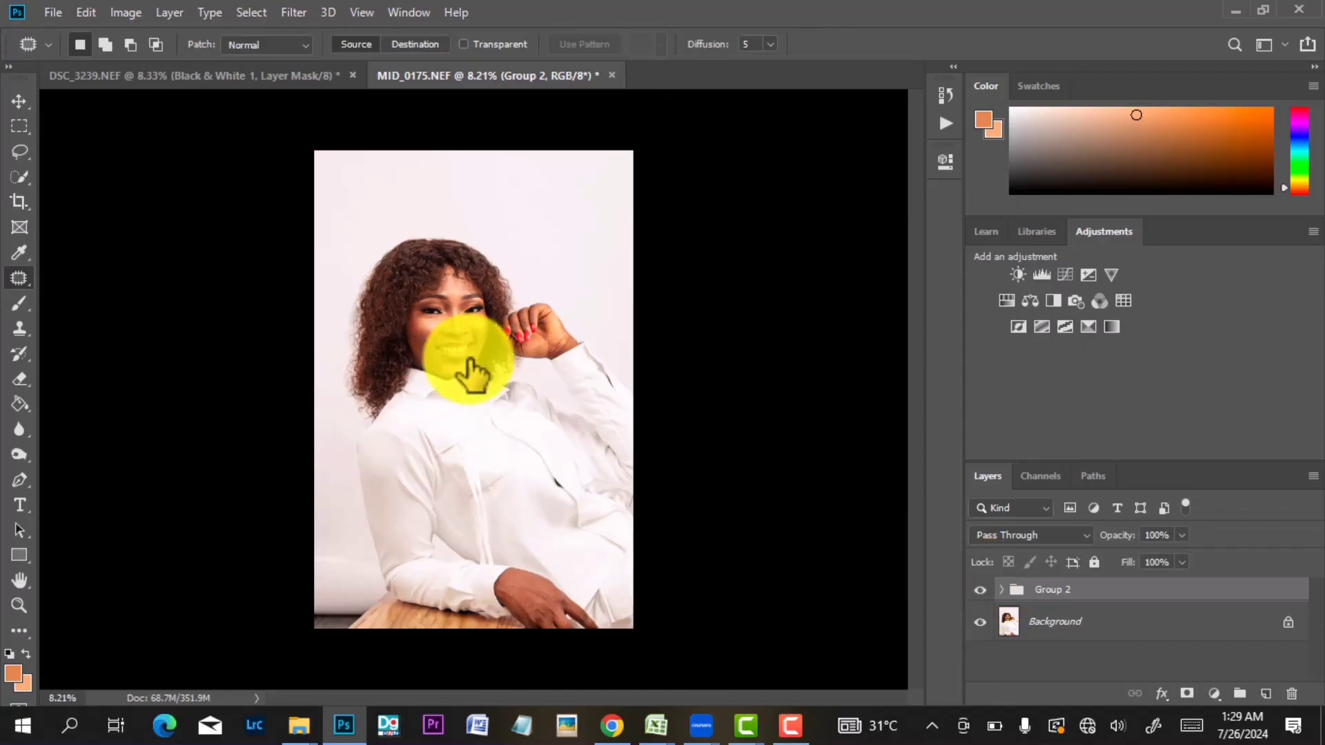
scroll(468, 361, up, 3)
drag(459, 349, 566, 365)
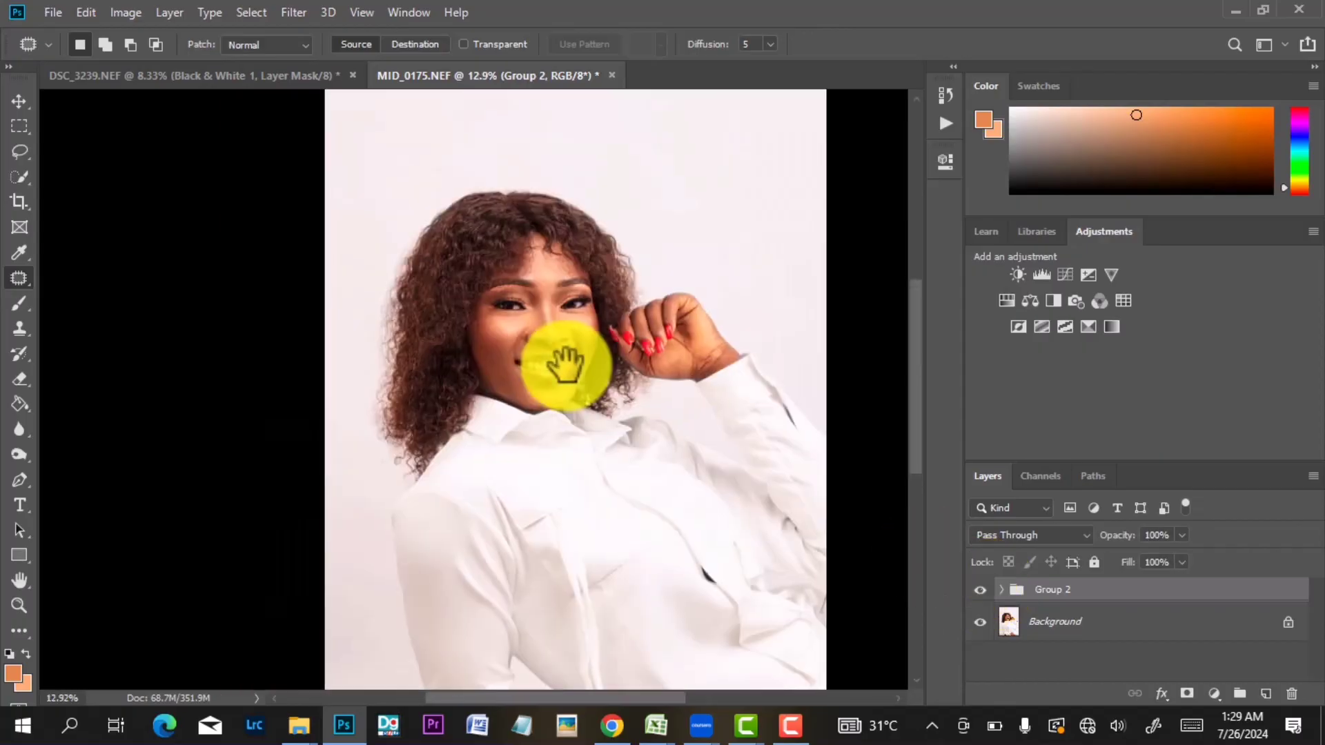
click(981, 591)
click(980, 591)
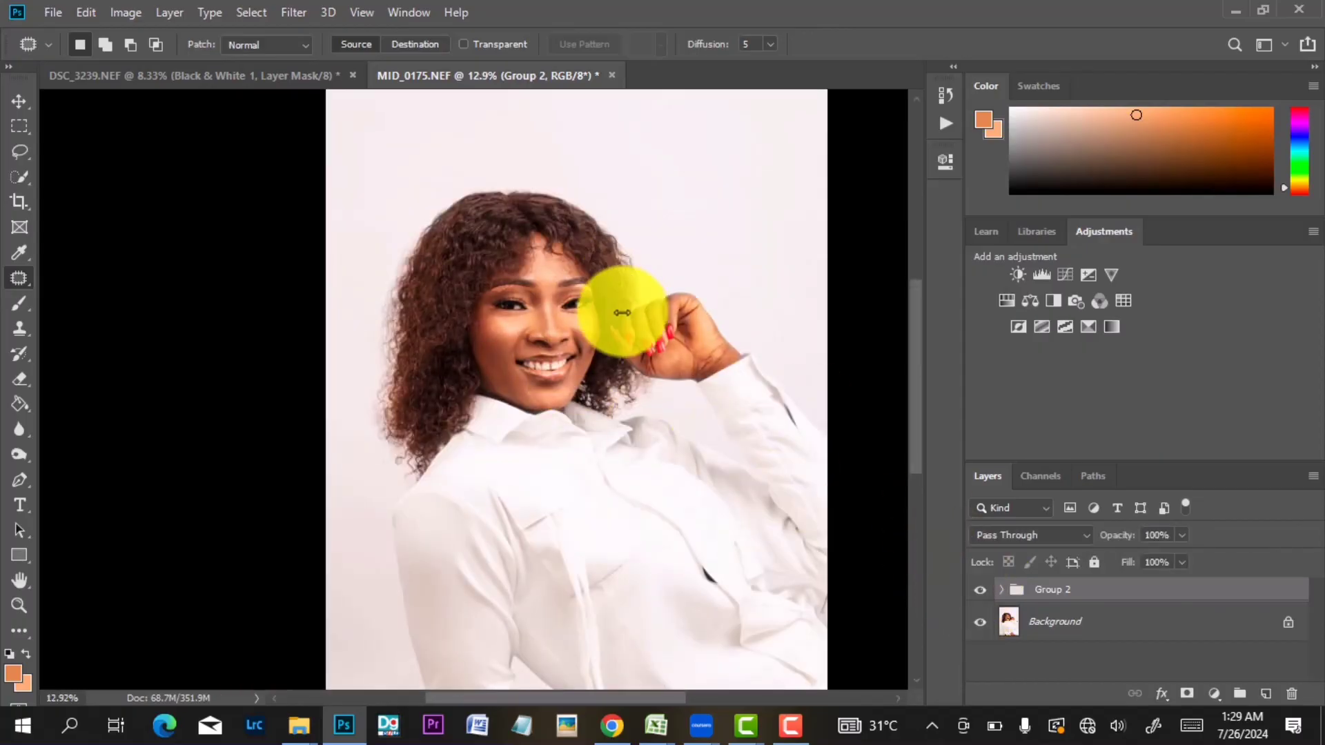
Examine the retouched face and hand up close, toggling Group 2's visibility to compare them with the original.
scroll(624, 321, up, 4)
drag(624, 321, 674, 313)
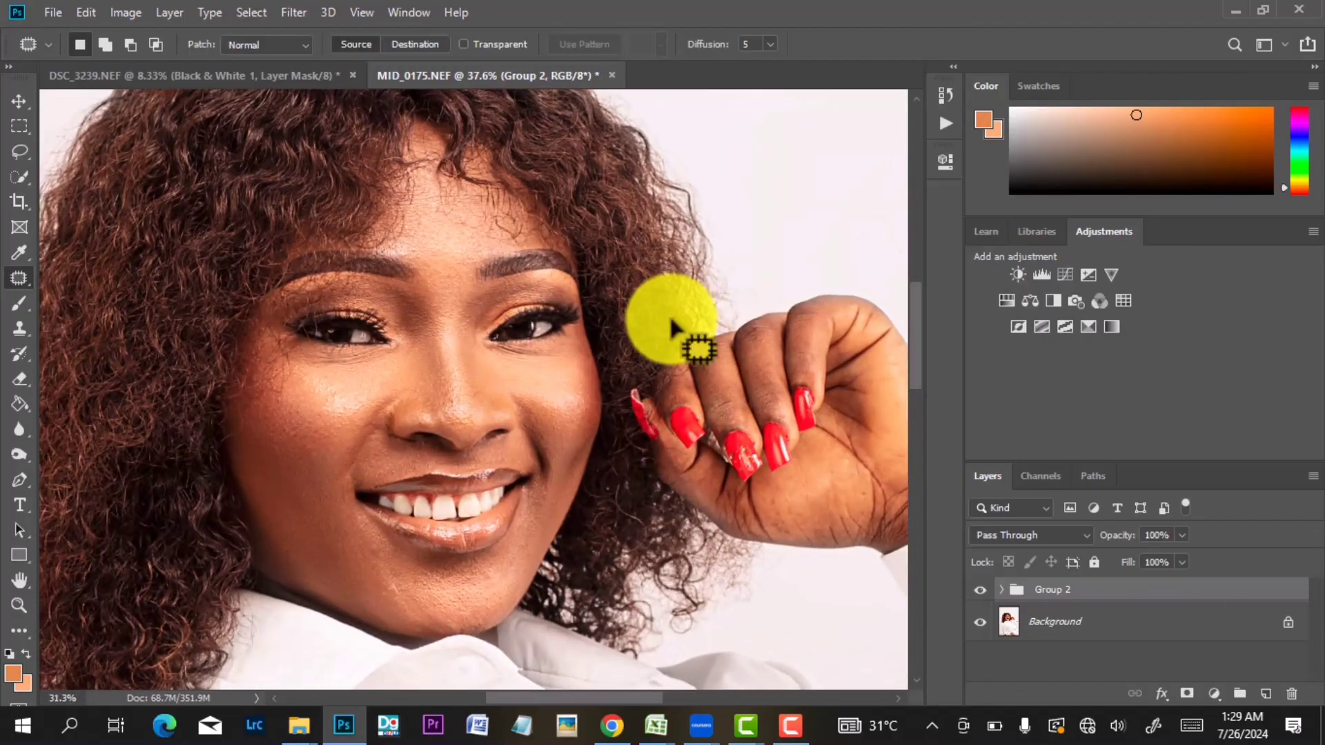
scroll(674, 321, down, 1)
click(981, 590)
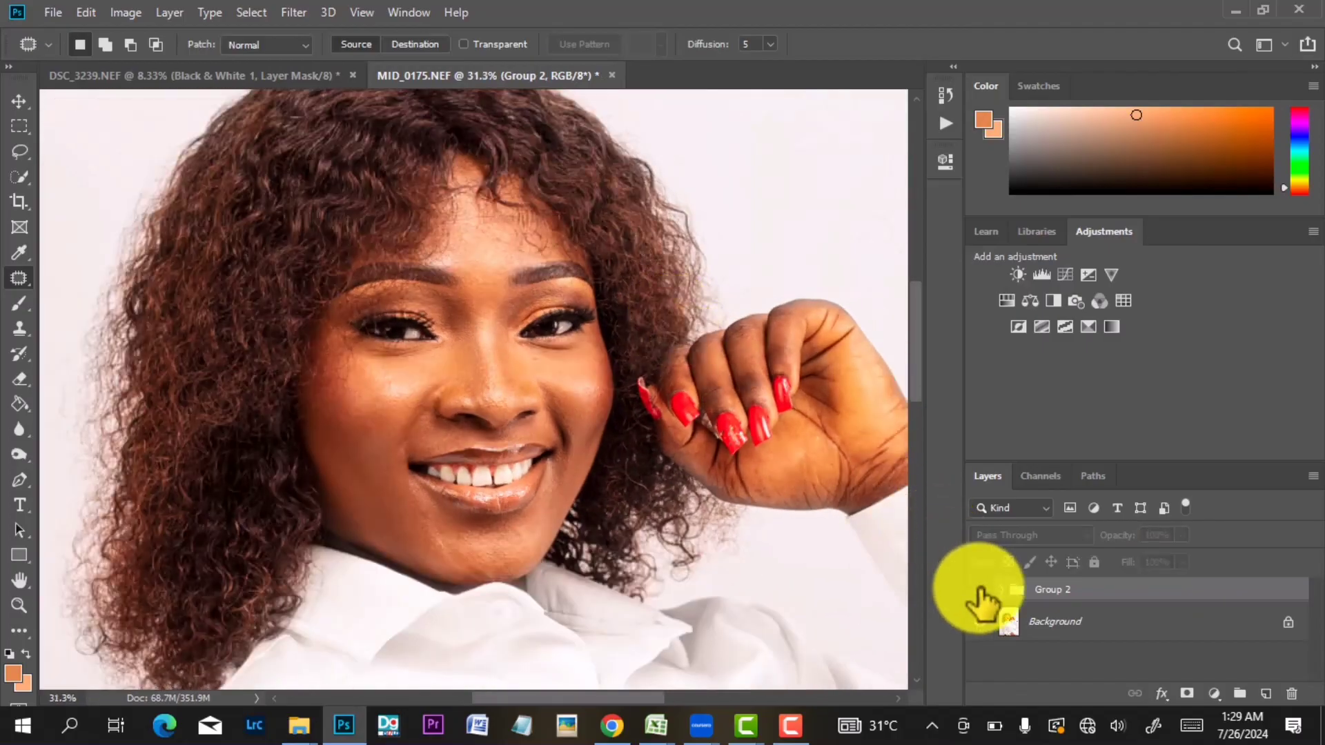
click(980, 590)
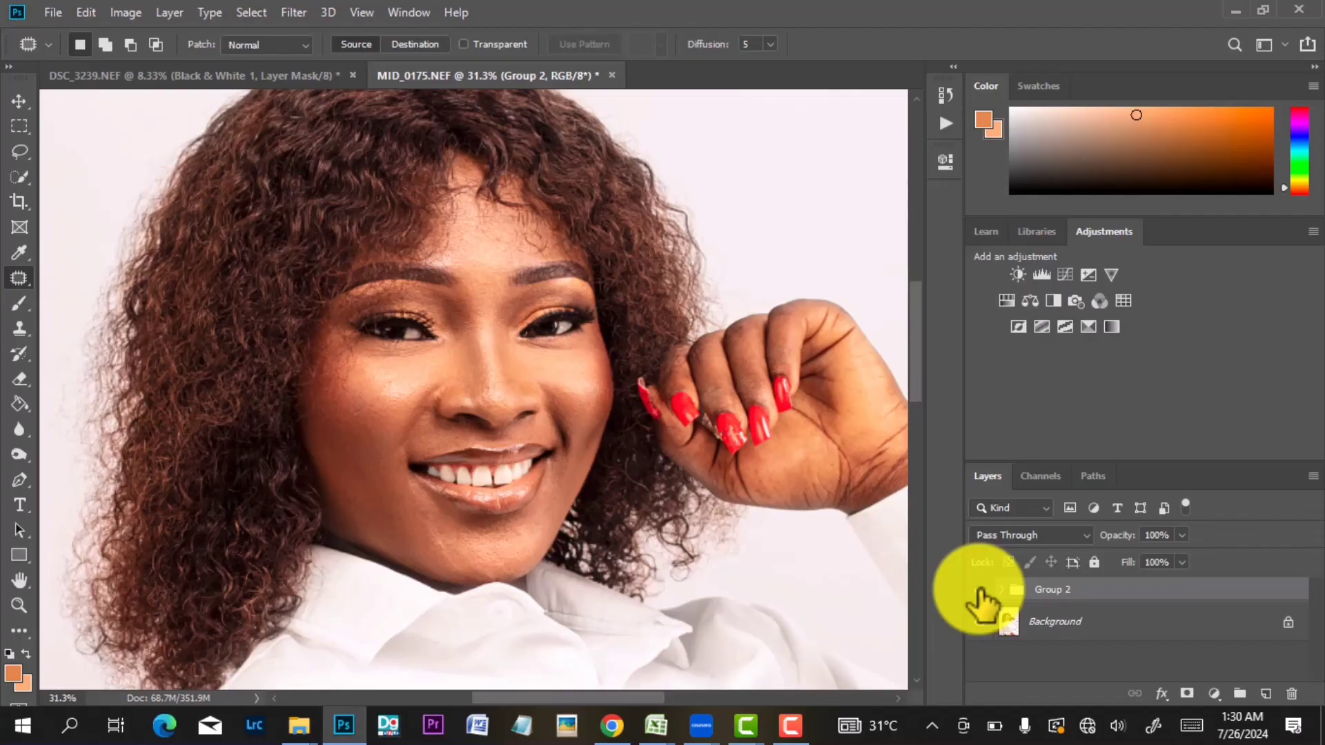
scroll(354, 370, up, 3)
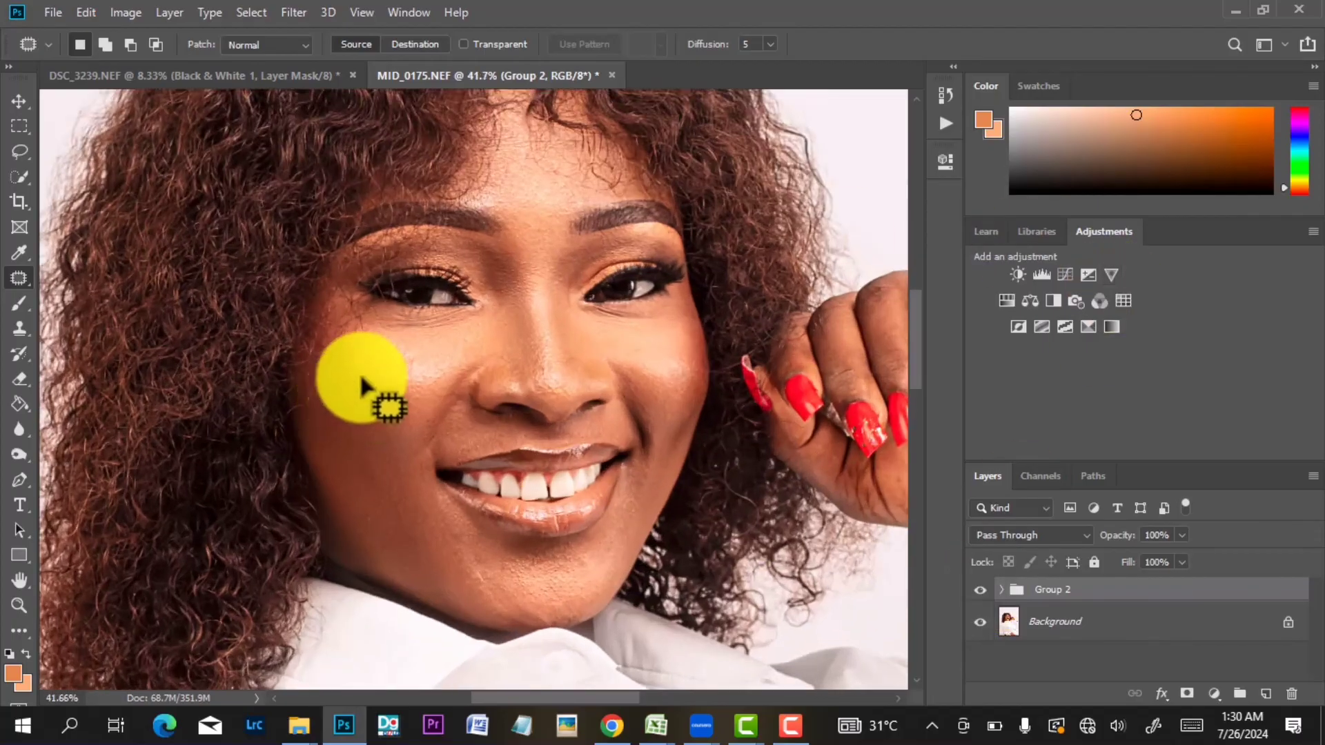
scroll(422, 398, down, 3)
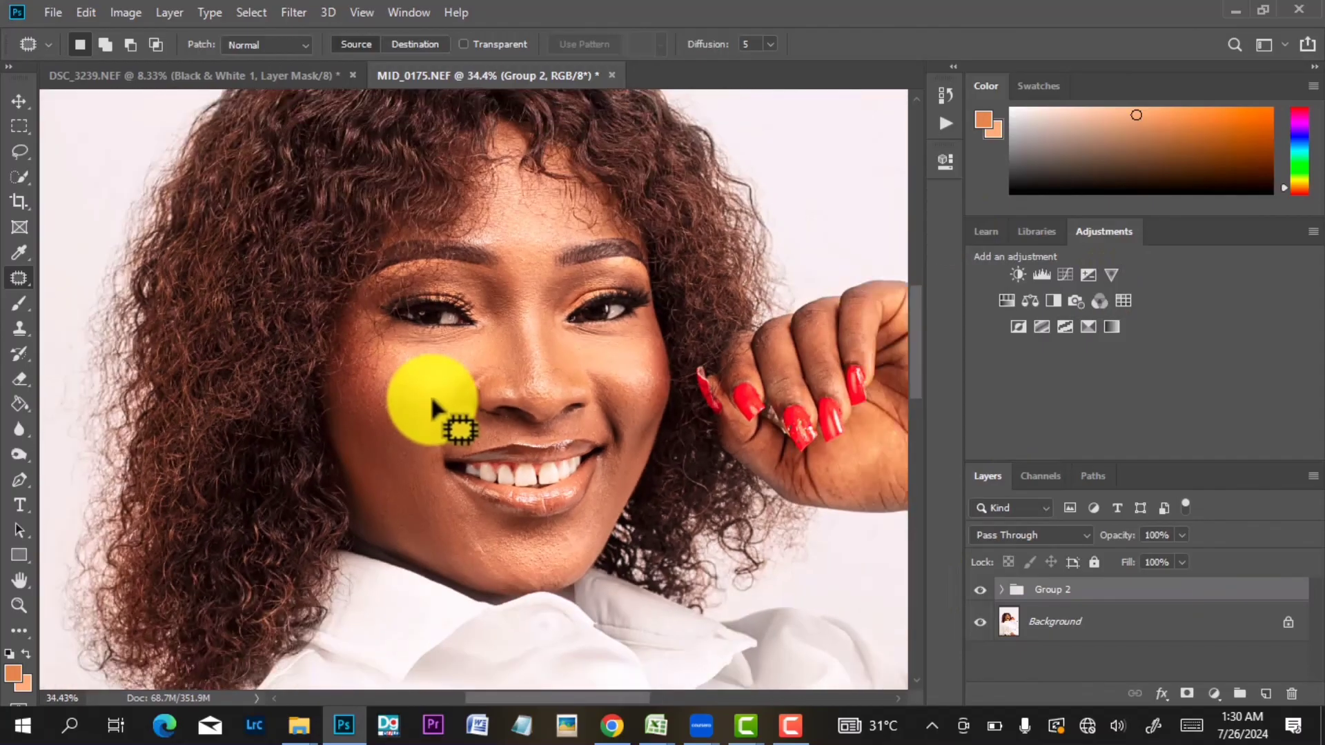
scroll(489, 384, down, 3)
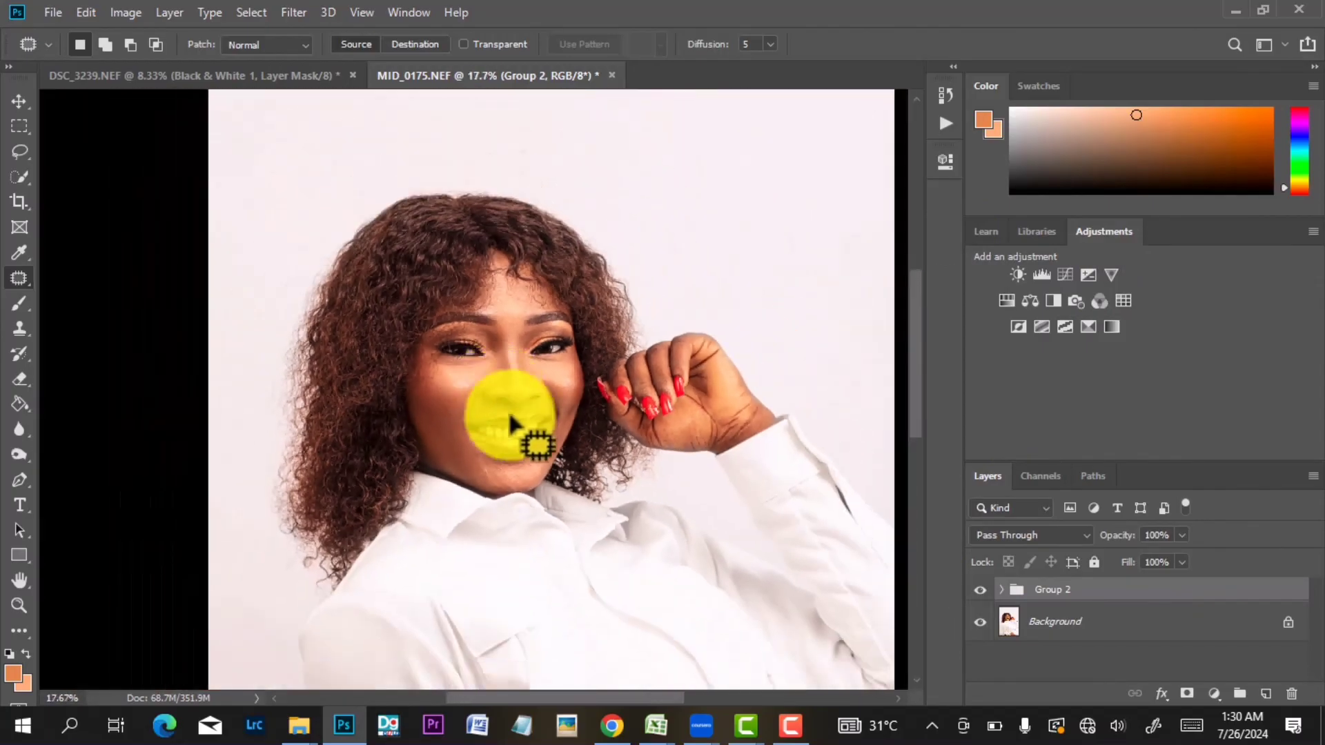
scroll(742, 507, up, 2)
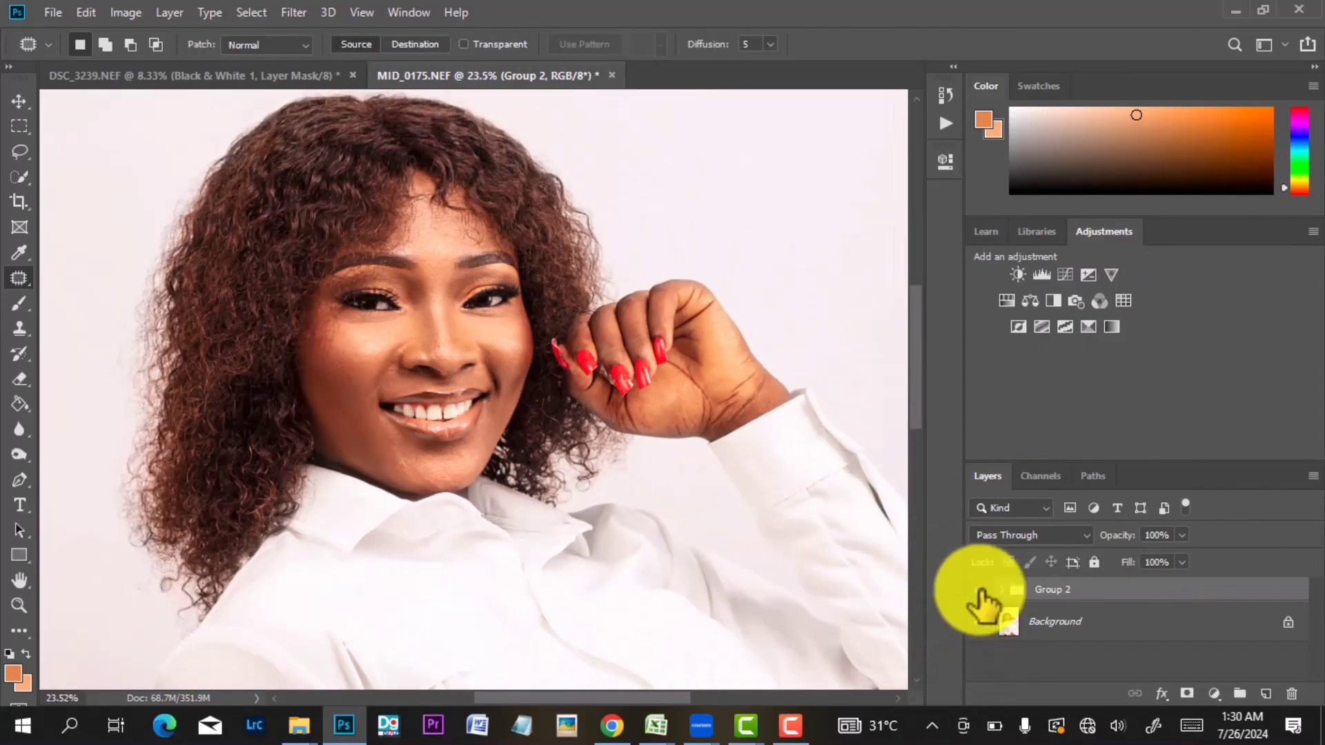
click(980, 590)
click(980, 590)
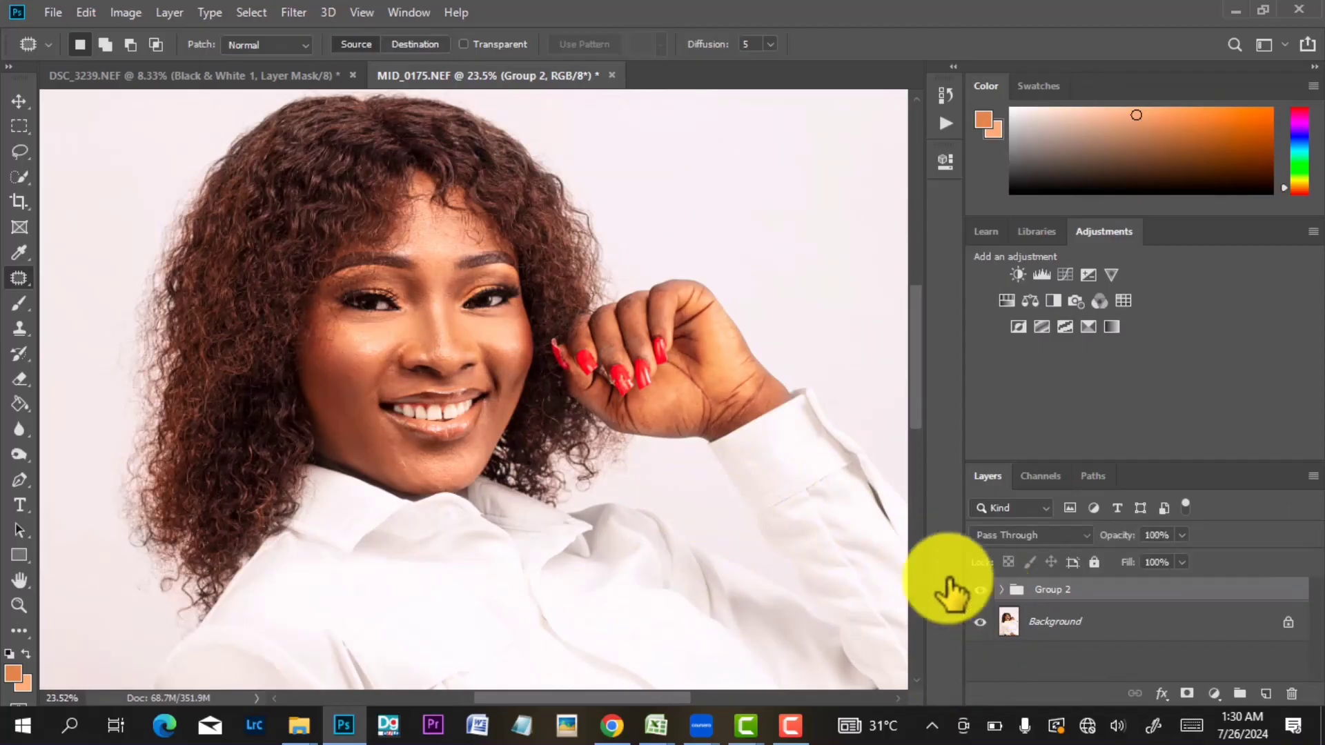